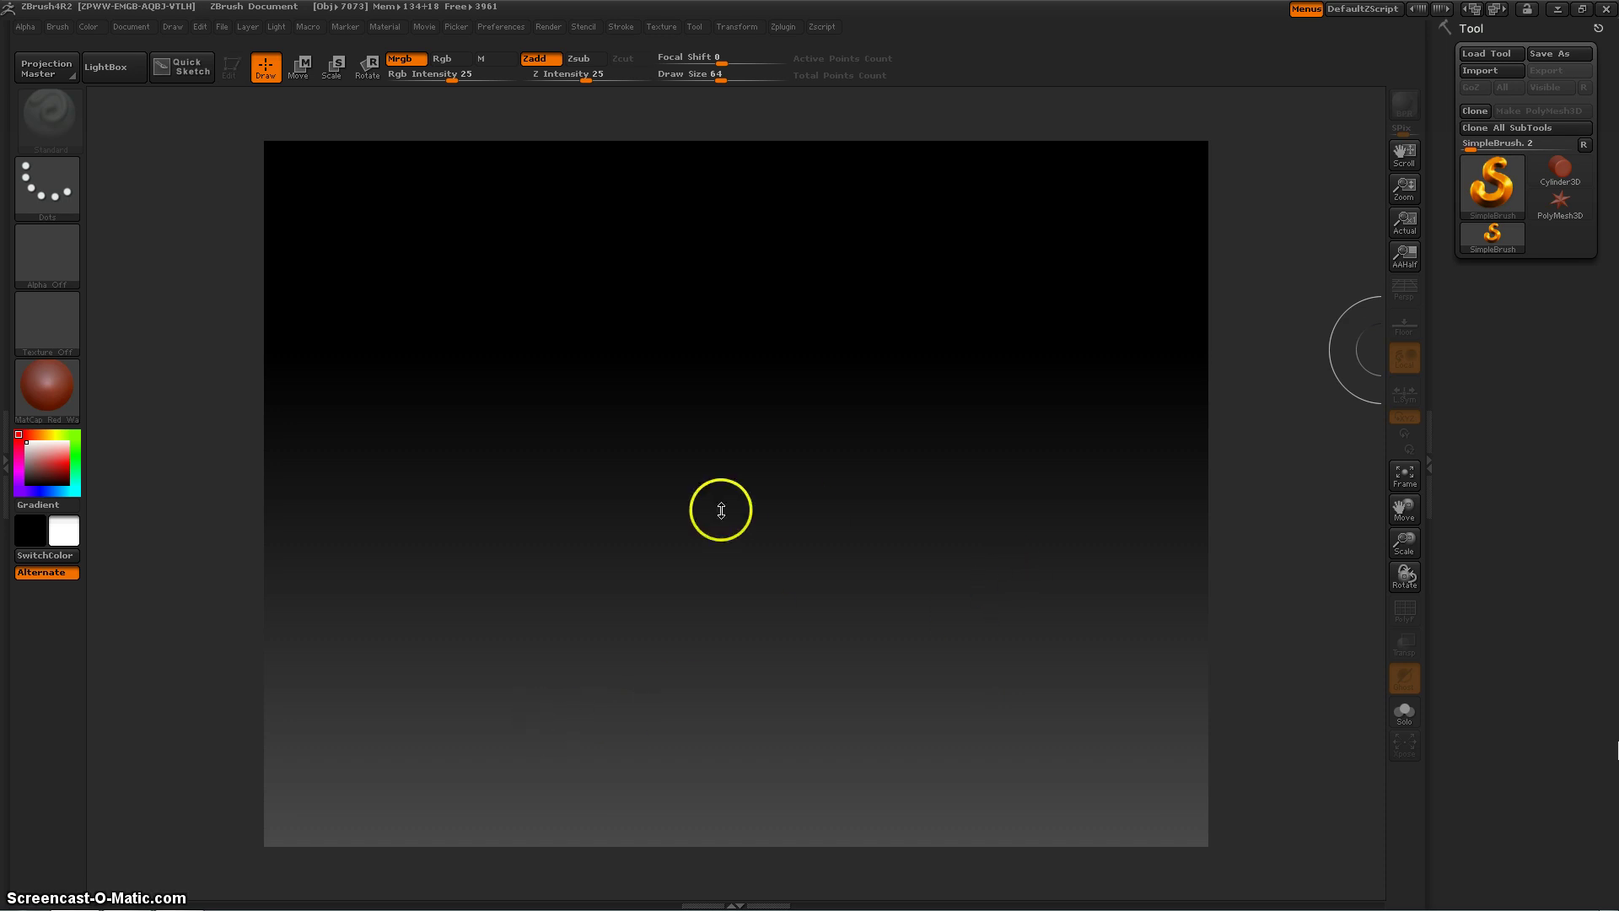
- Select the ZSphere tool, clear the canvas, place one ZSphere near its centre and make it editable
{"action": "left_click", "coordinate": [1498, 187]}
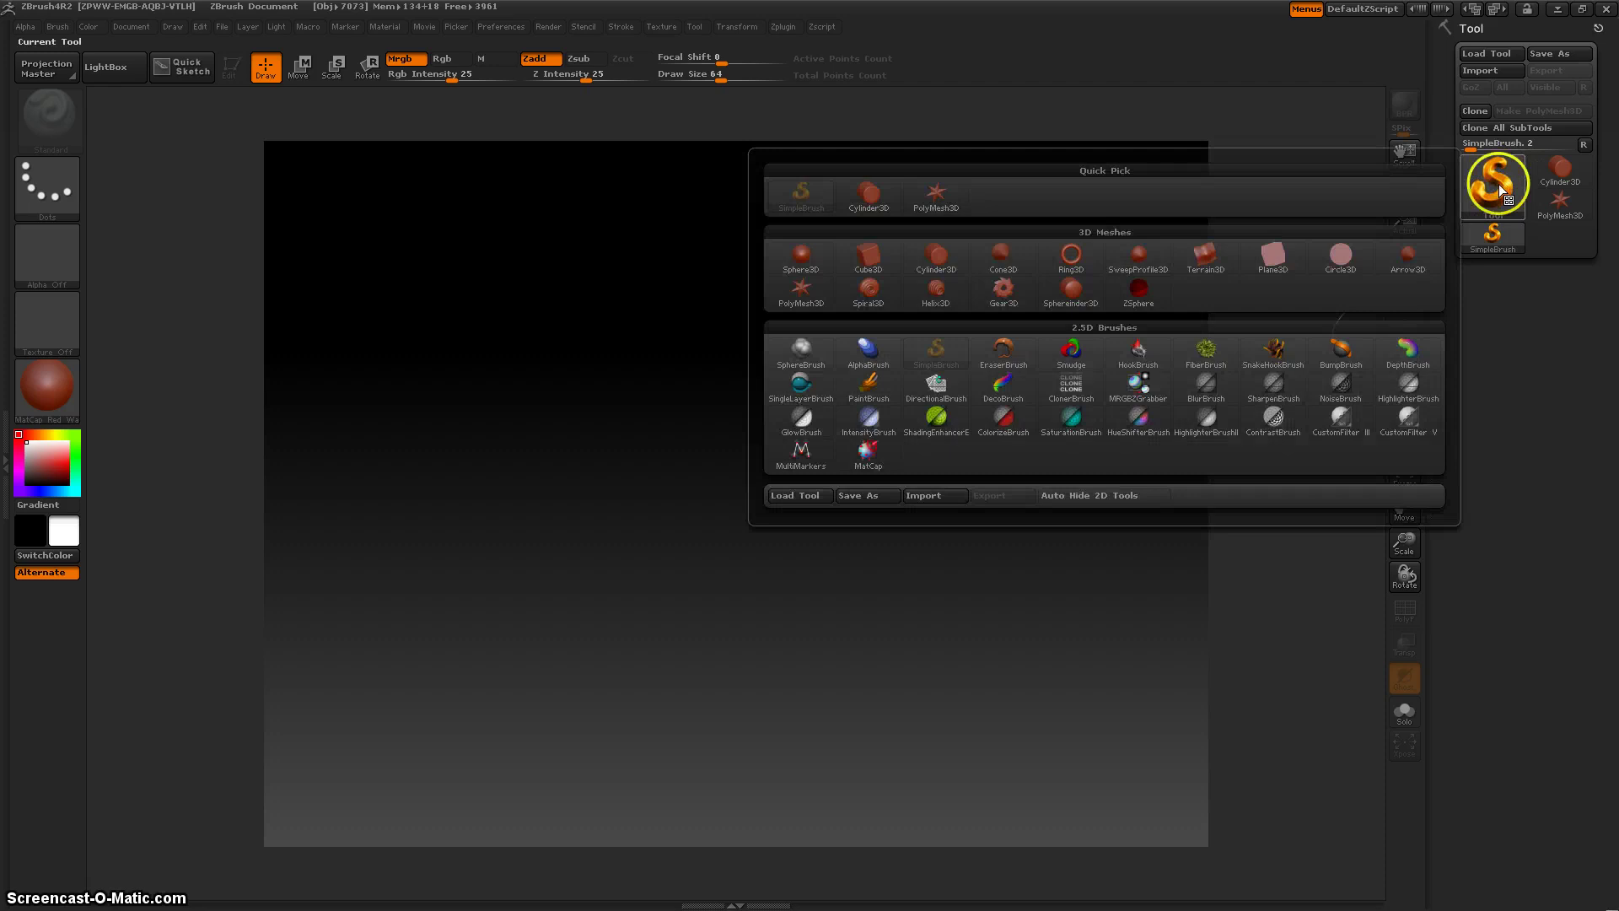
{"action": "left_click", "coordinate": [1152, 288]}
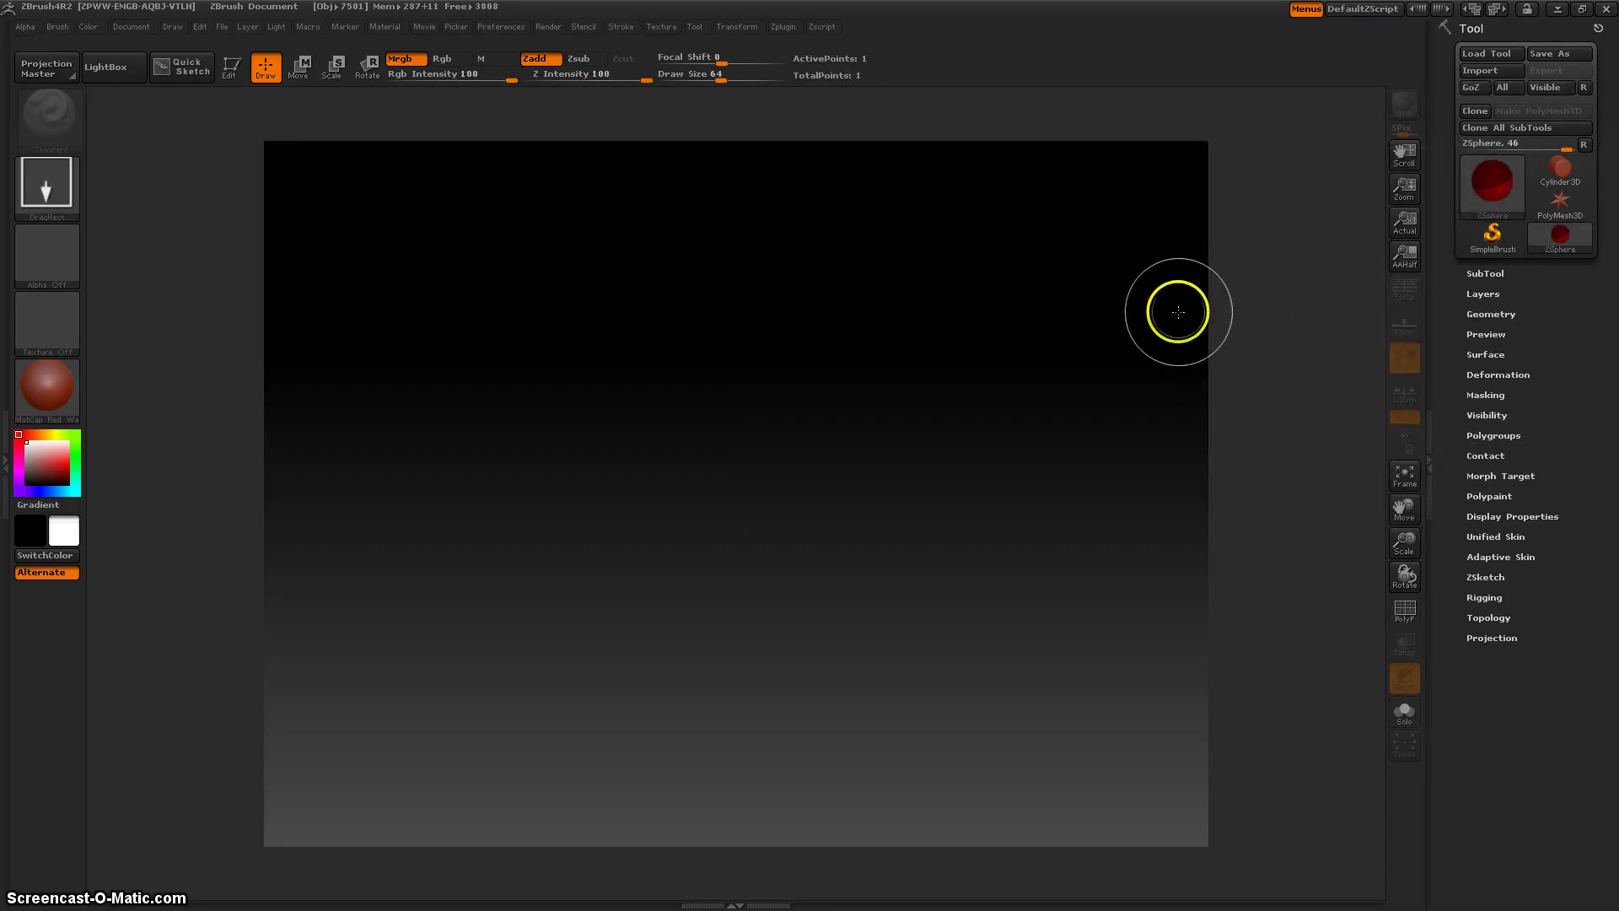
{"action": "key", "text": "ctrl+n"}
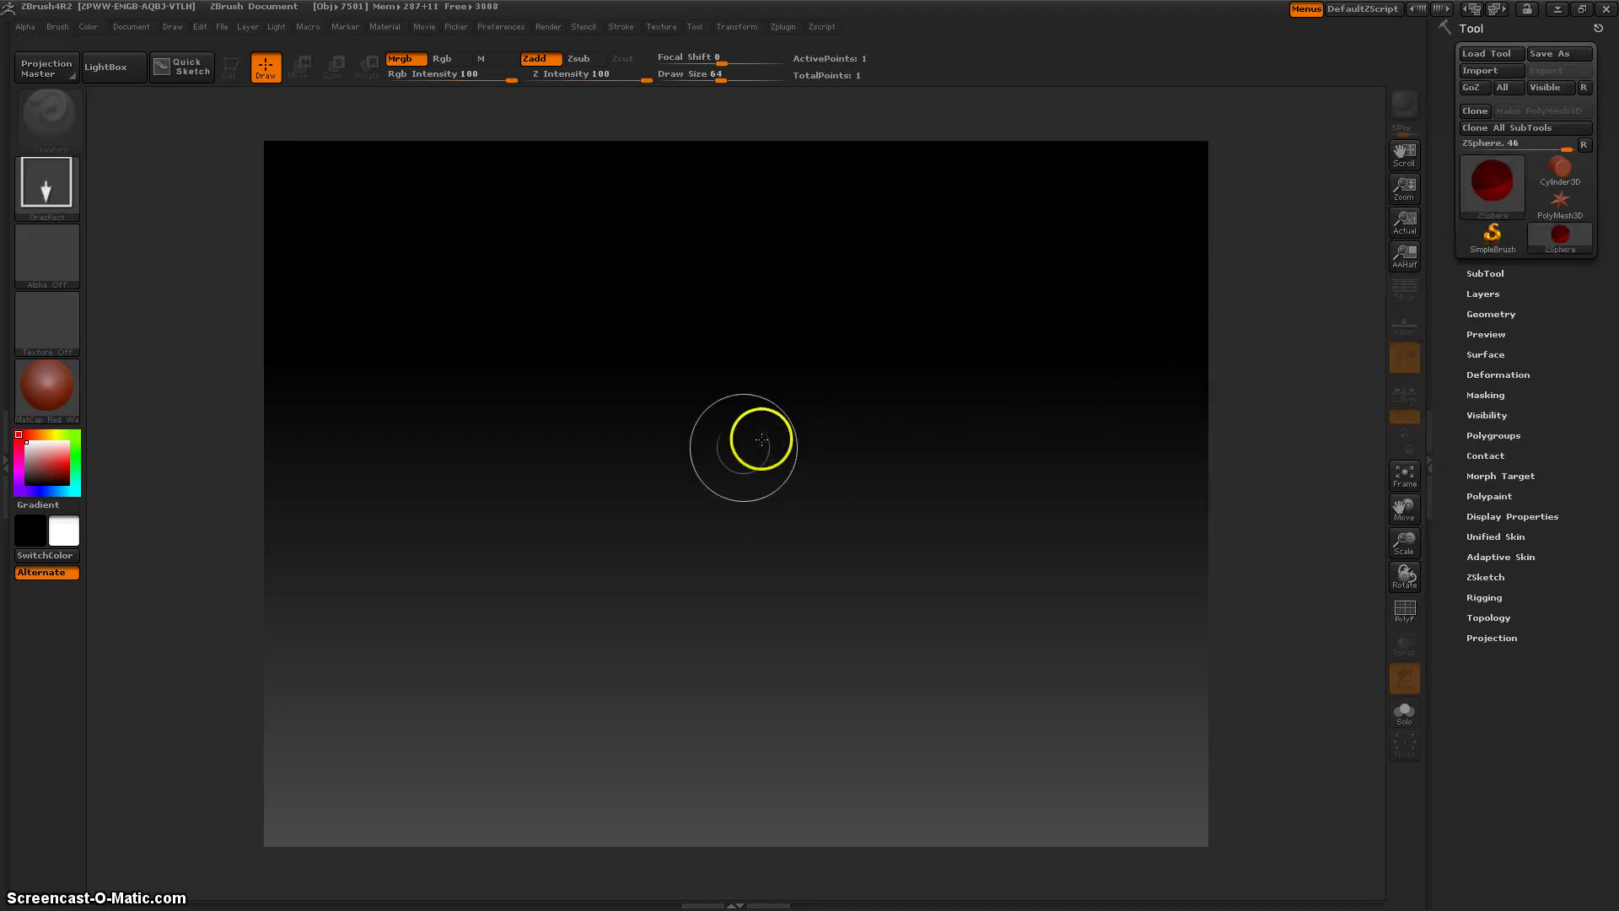
{"action": "left_click_drag", "start_coordinate": [716, 482], "coordinate": [707, 603]}
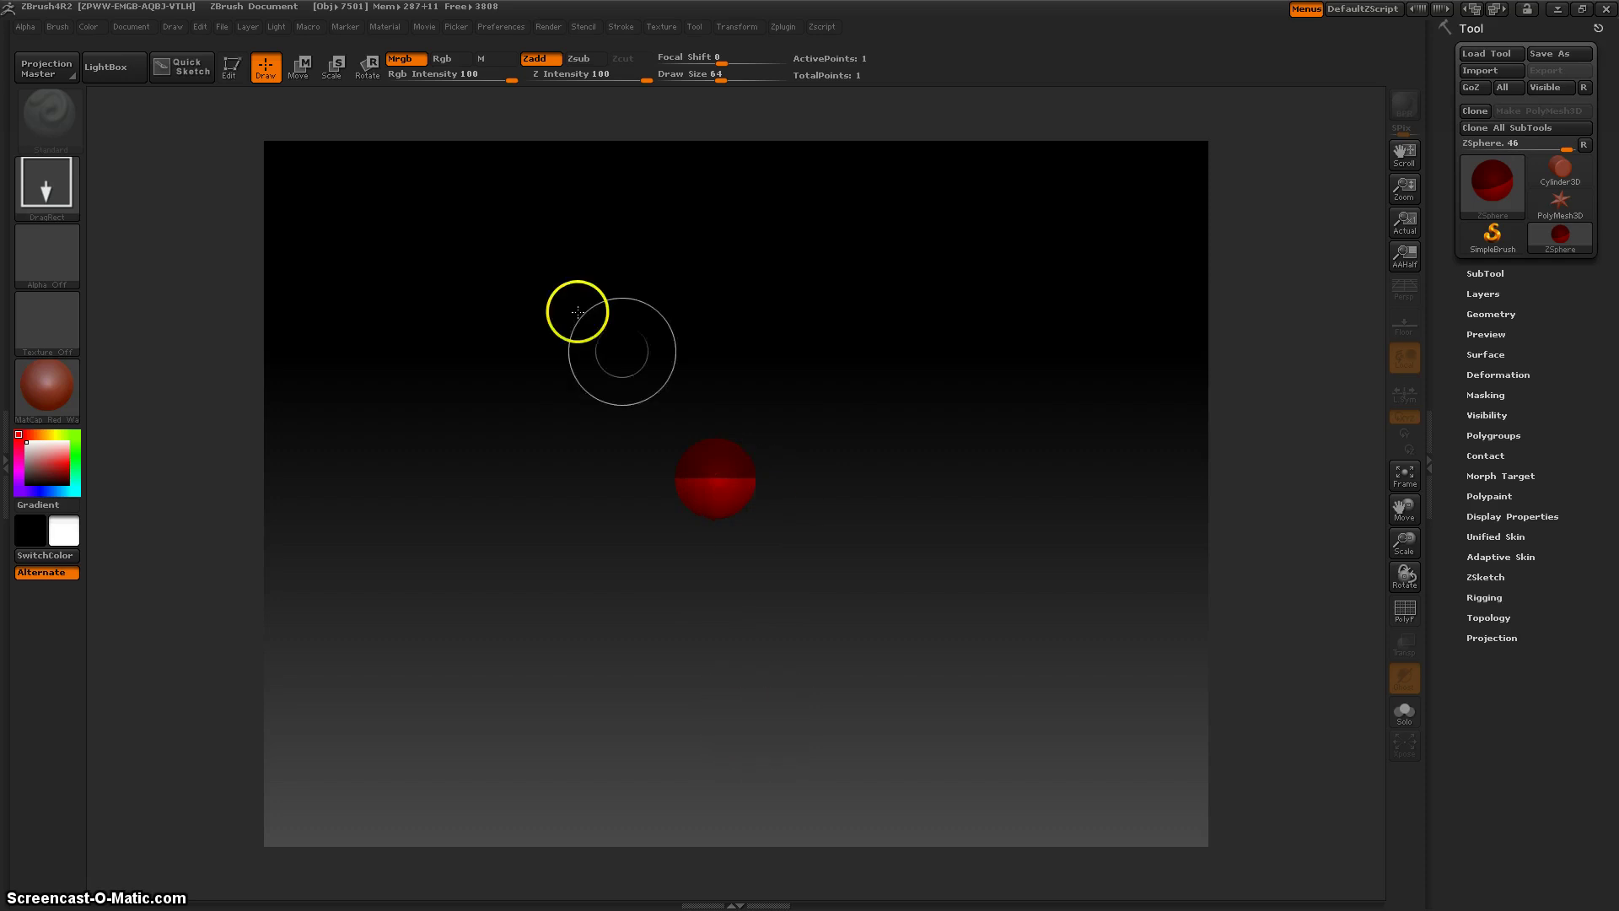
{"action": "left_click", "coordinate": [232, 72]}
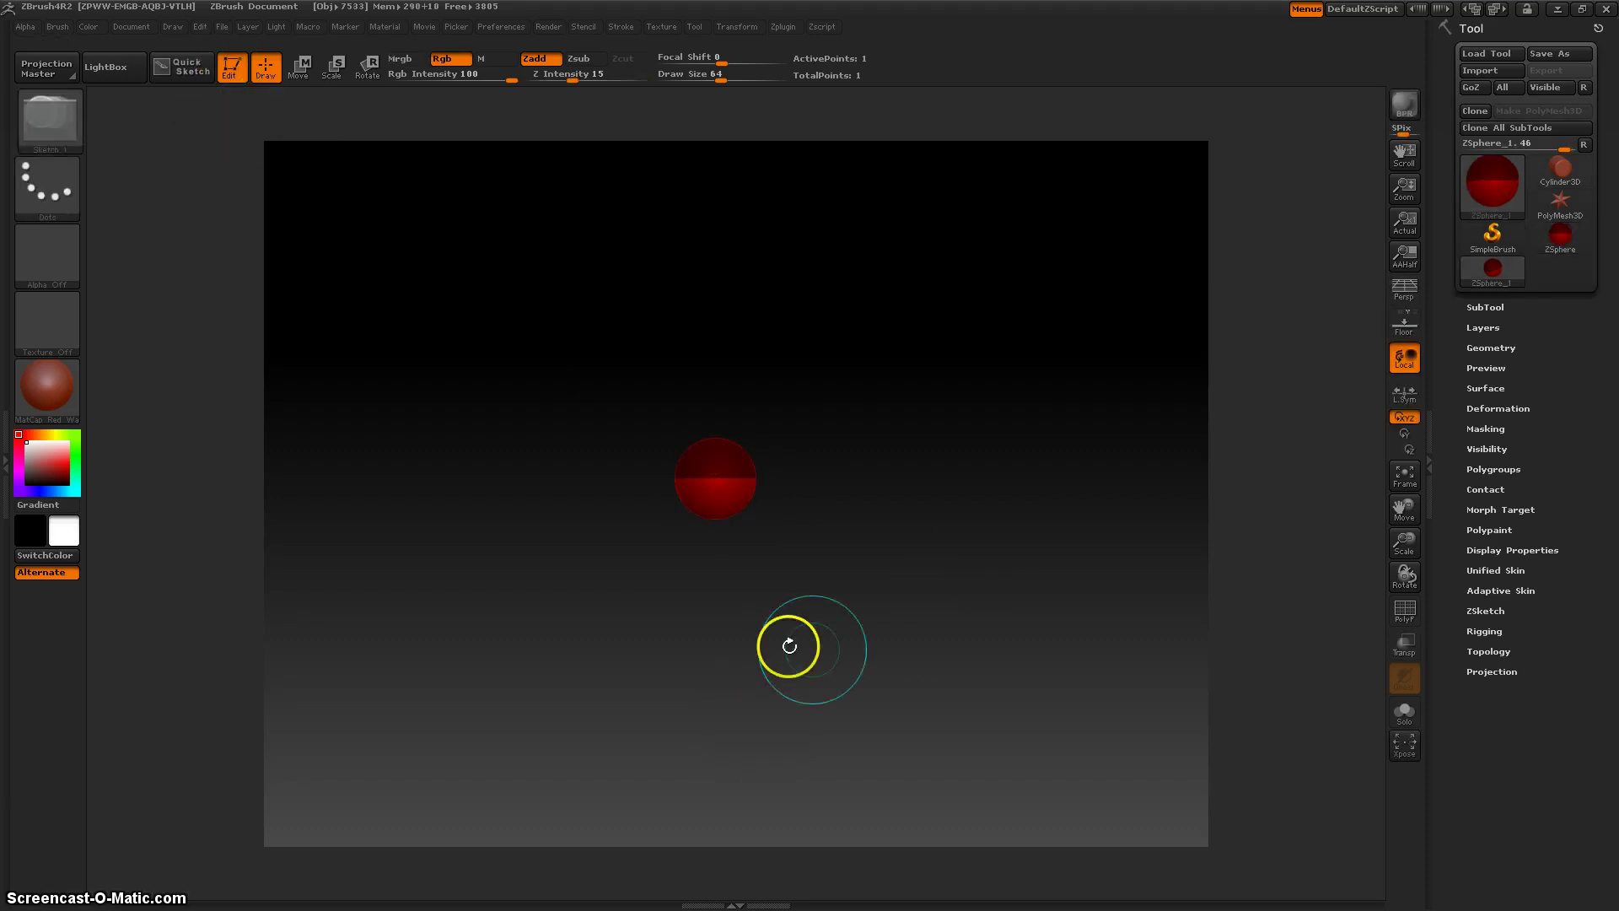
- Activate symmetry for the ZSphere
{"action": "left_click_drag", "start_coordinate": [788, 644], "coordinate": [738, 666]}
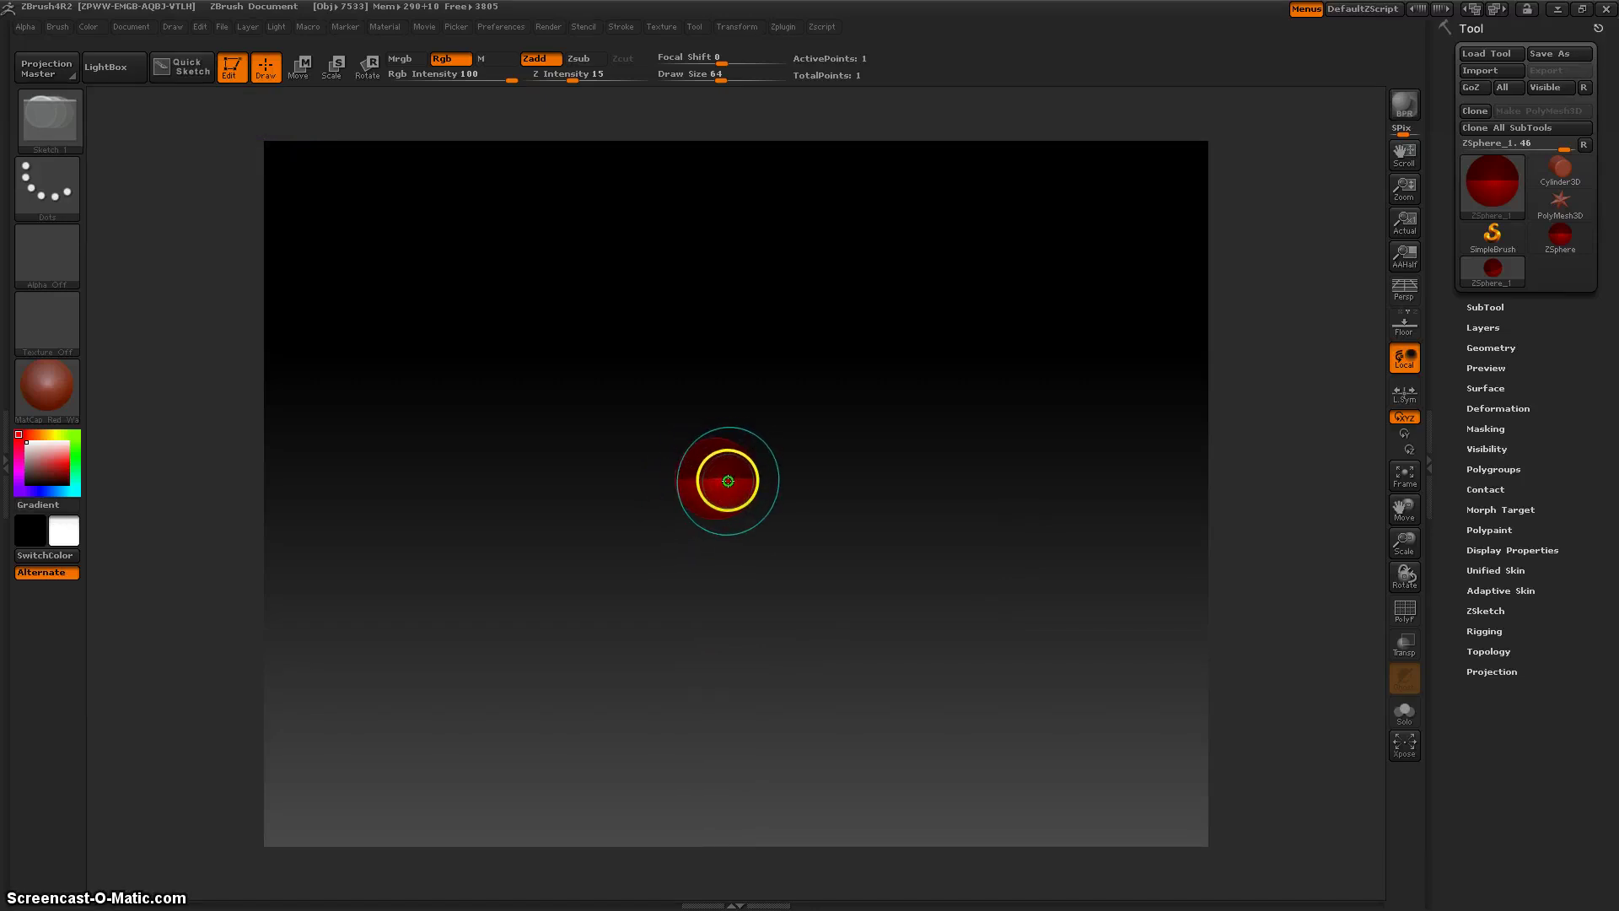
{"action": "left_click", "coordinate": [734, 23]}
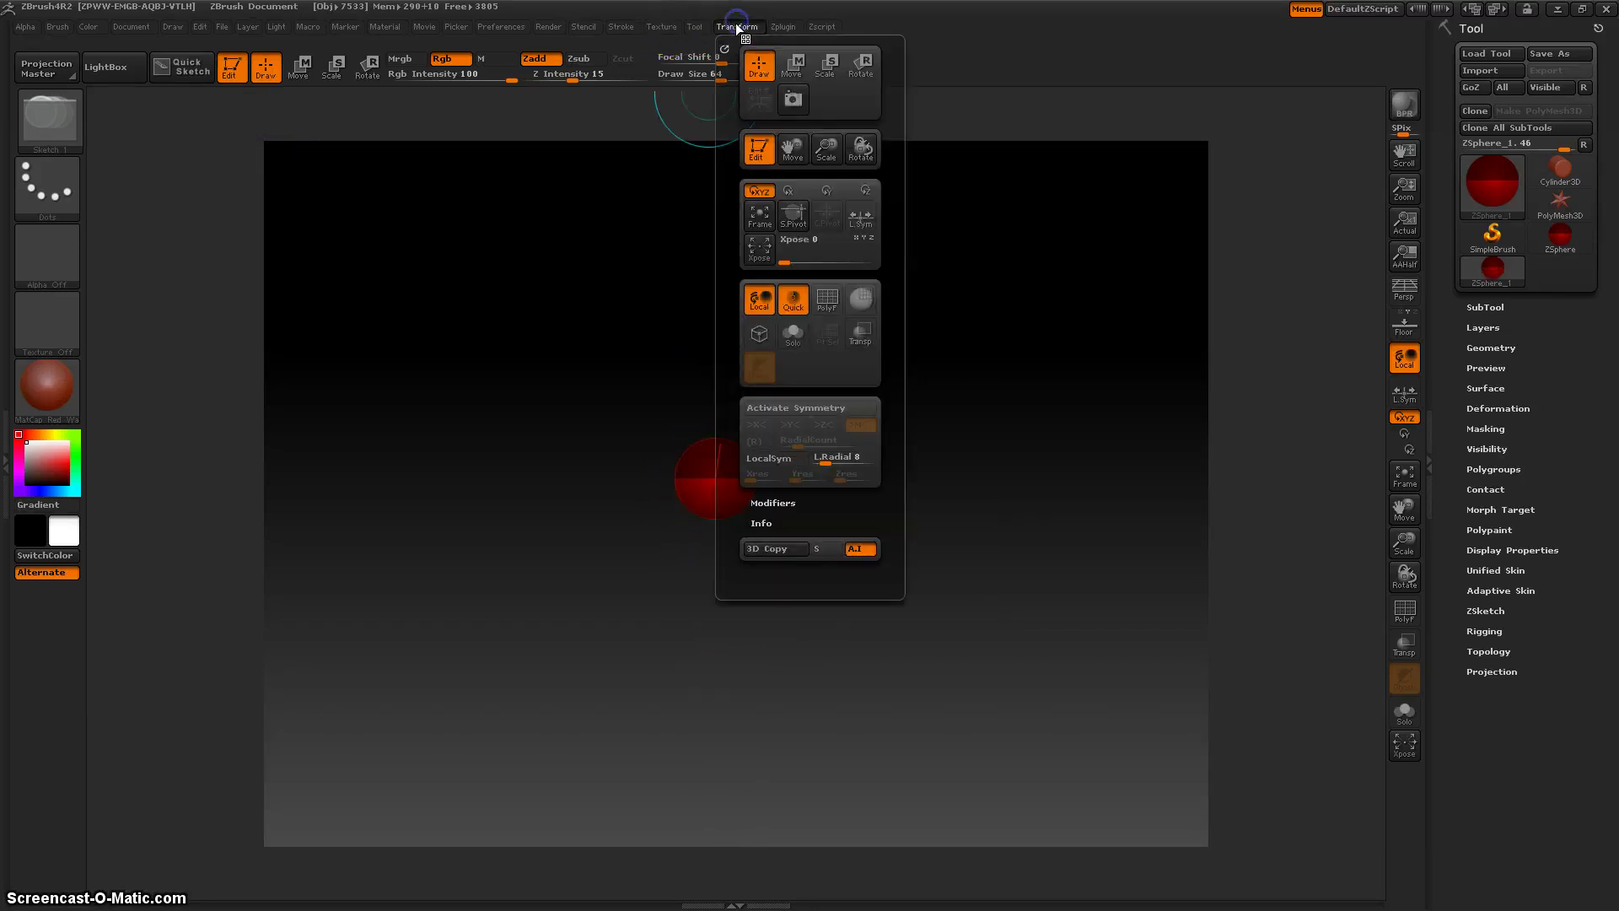
{"action": "left_click", "coordinate": [813, 408]}
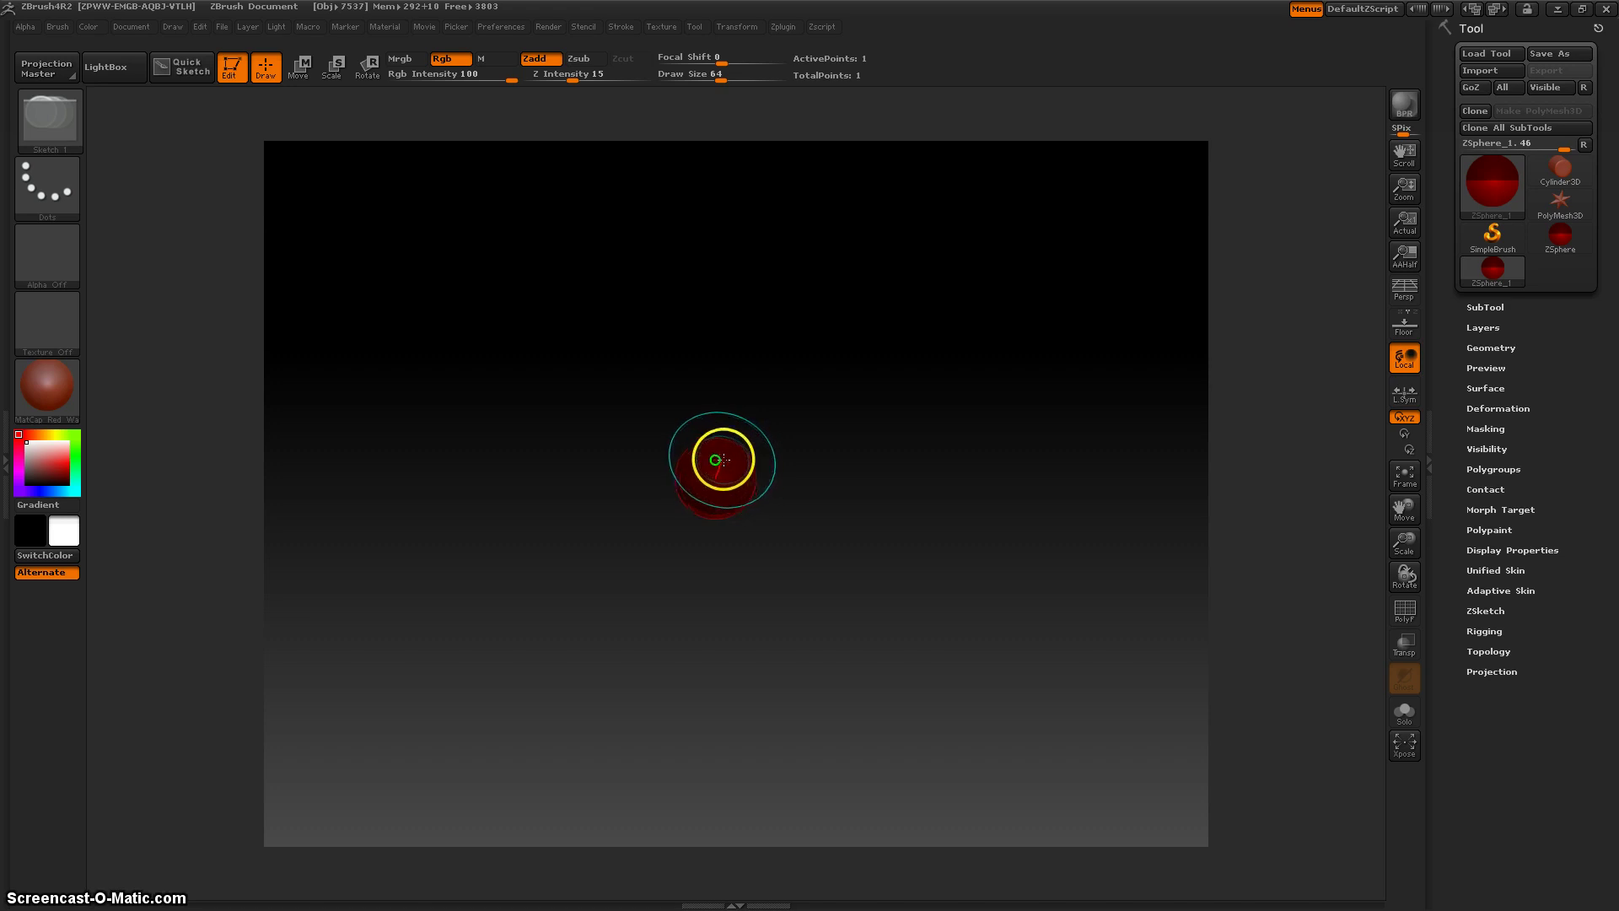
- Add centred child ZSpheres above and below the root sphere, discarding the off-centre mirrored pair
{"action": "left_click_drag", "start_coordinate": [730, 459], "coordinate": [742, 472]}
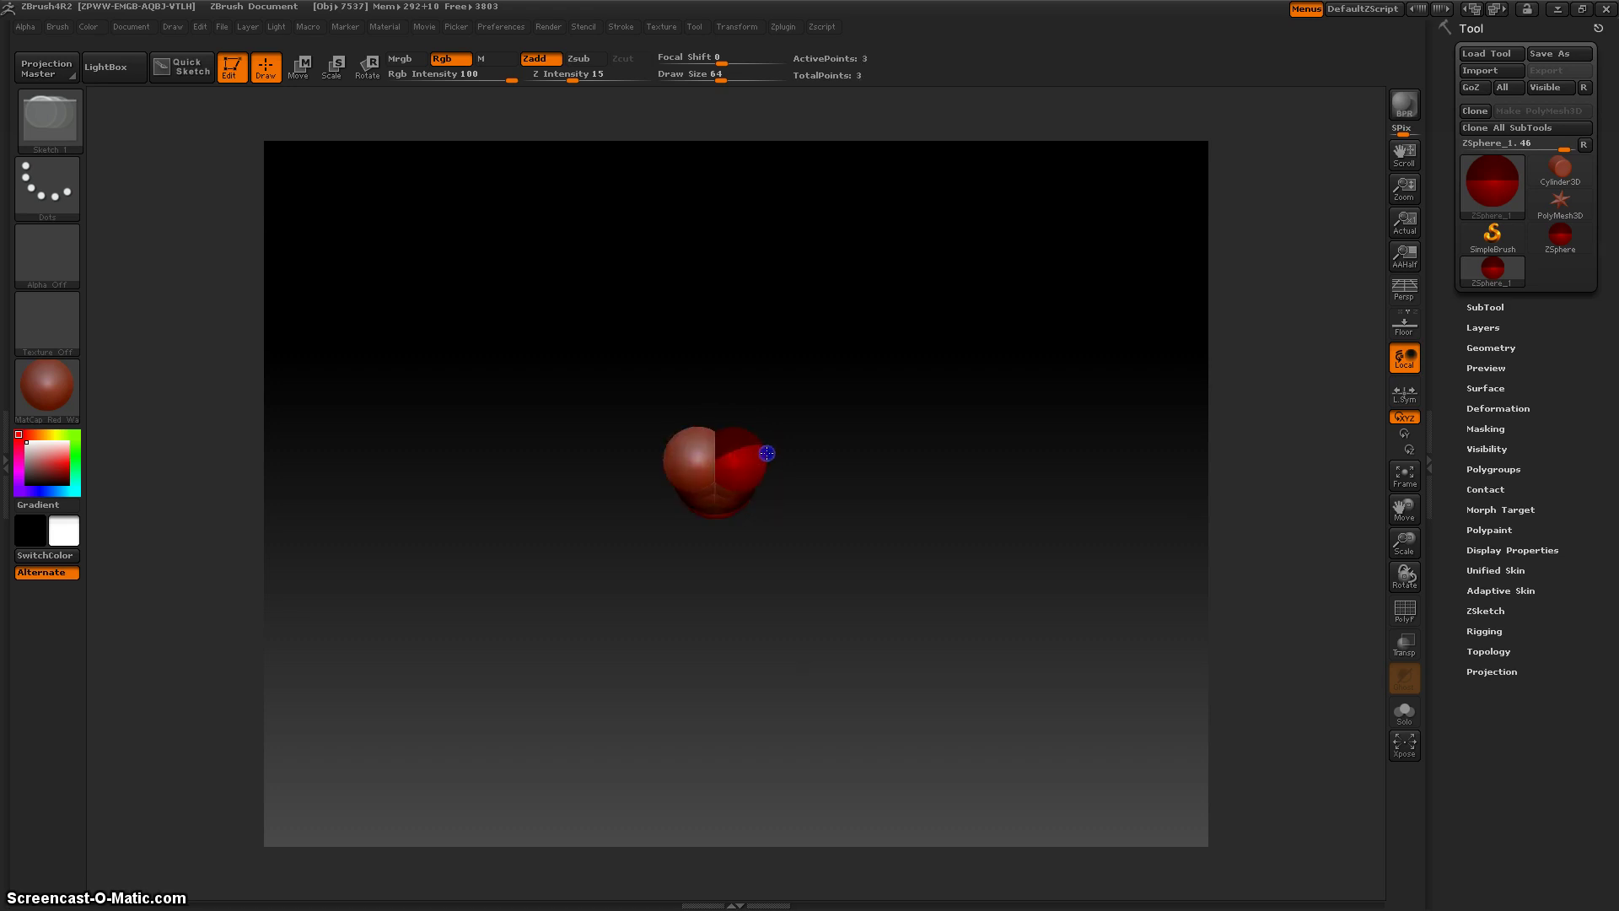
{"action": "key", "text": "ctrl+z"}
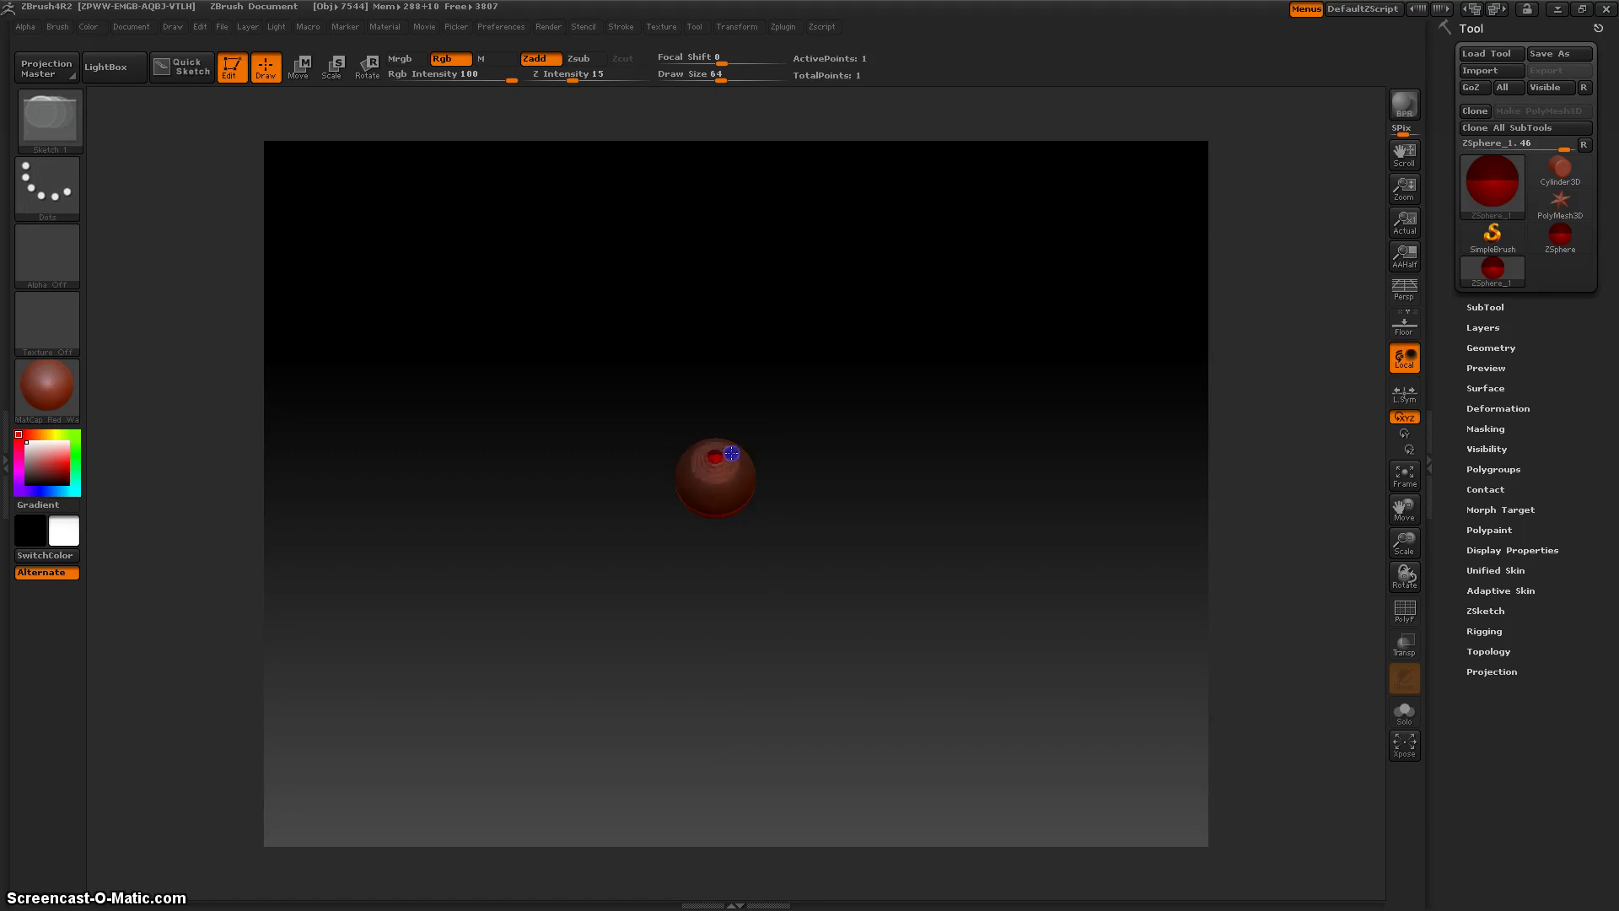
{"action": "left_click_drag", "start_coordinate": [759, 451], "coordinate": [885, 490]}
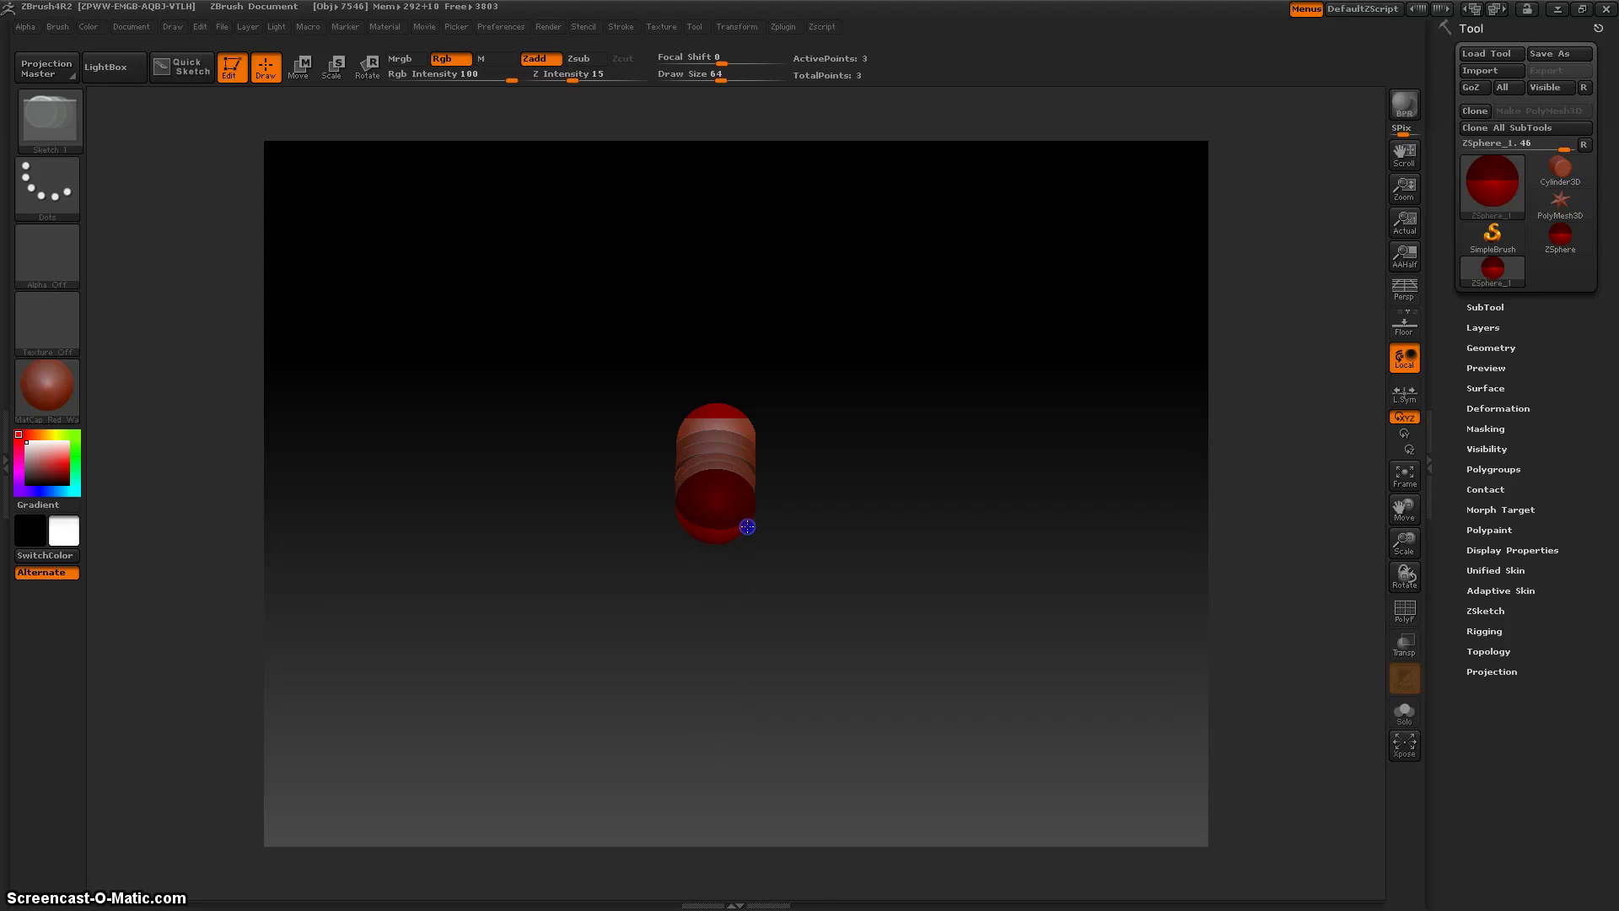
{"action": "left_click_drag", "start_coordinate": [745, 525], "coordinate": [823, 501]}
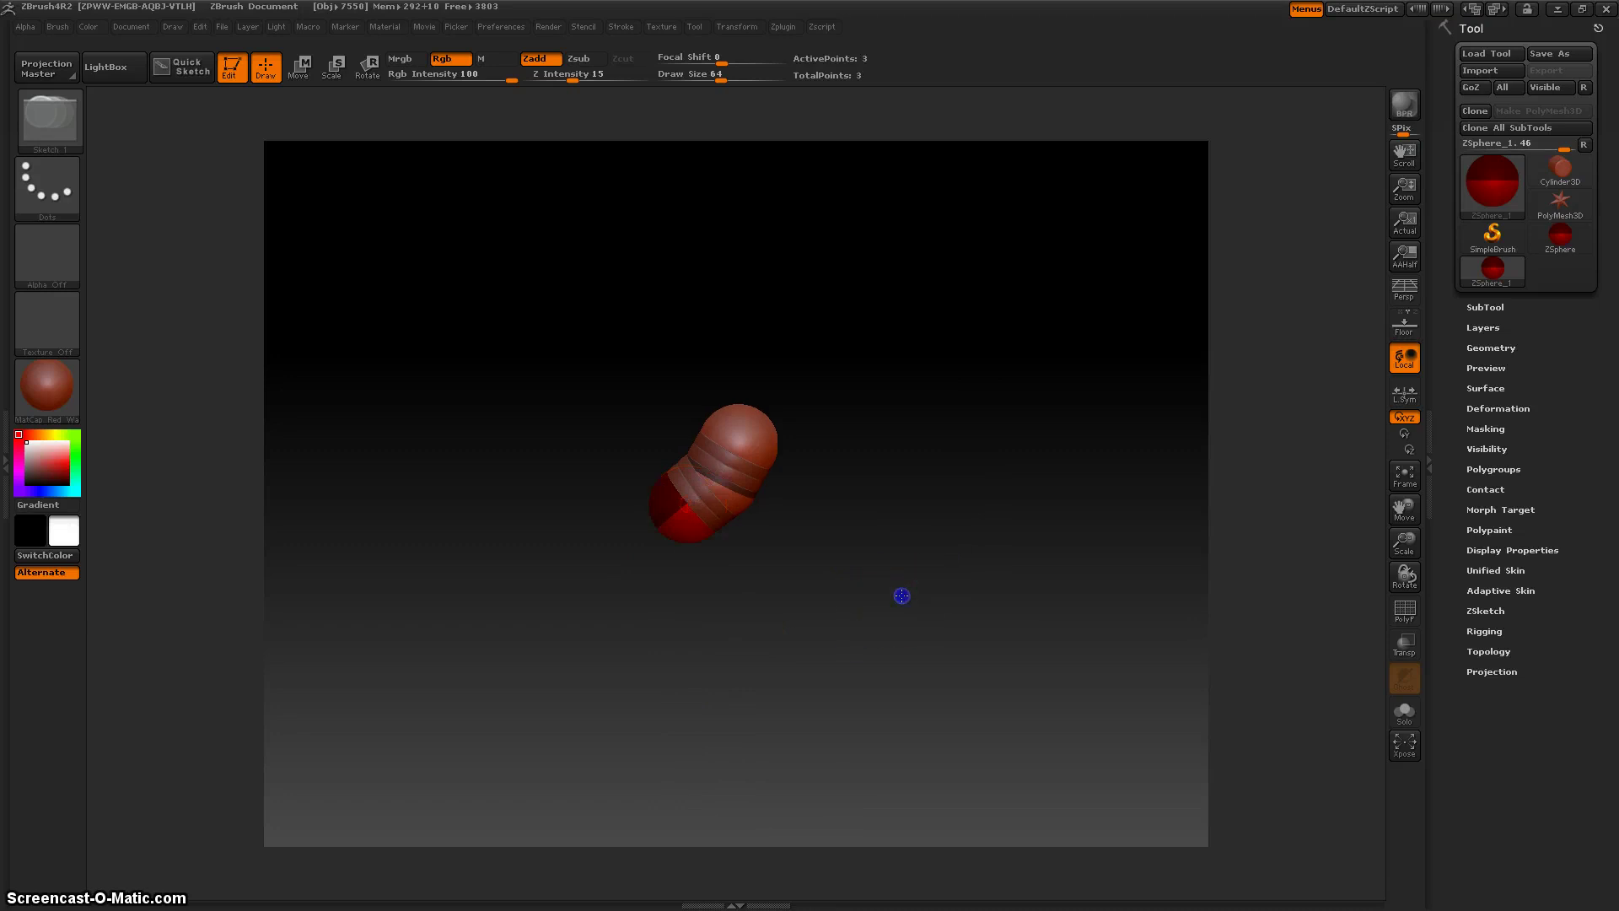
{"action": "left_click_drag", "start_coordinate": [911, 571], "coordinate": [923, 580]}
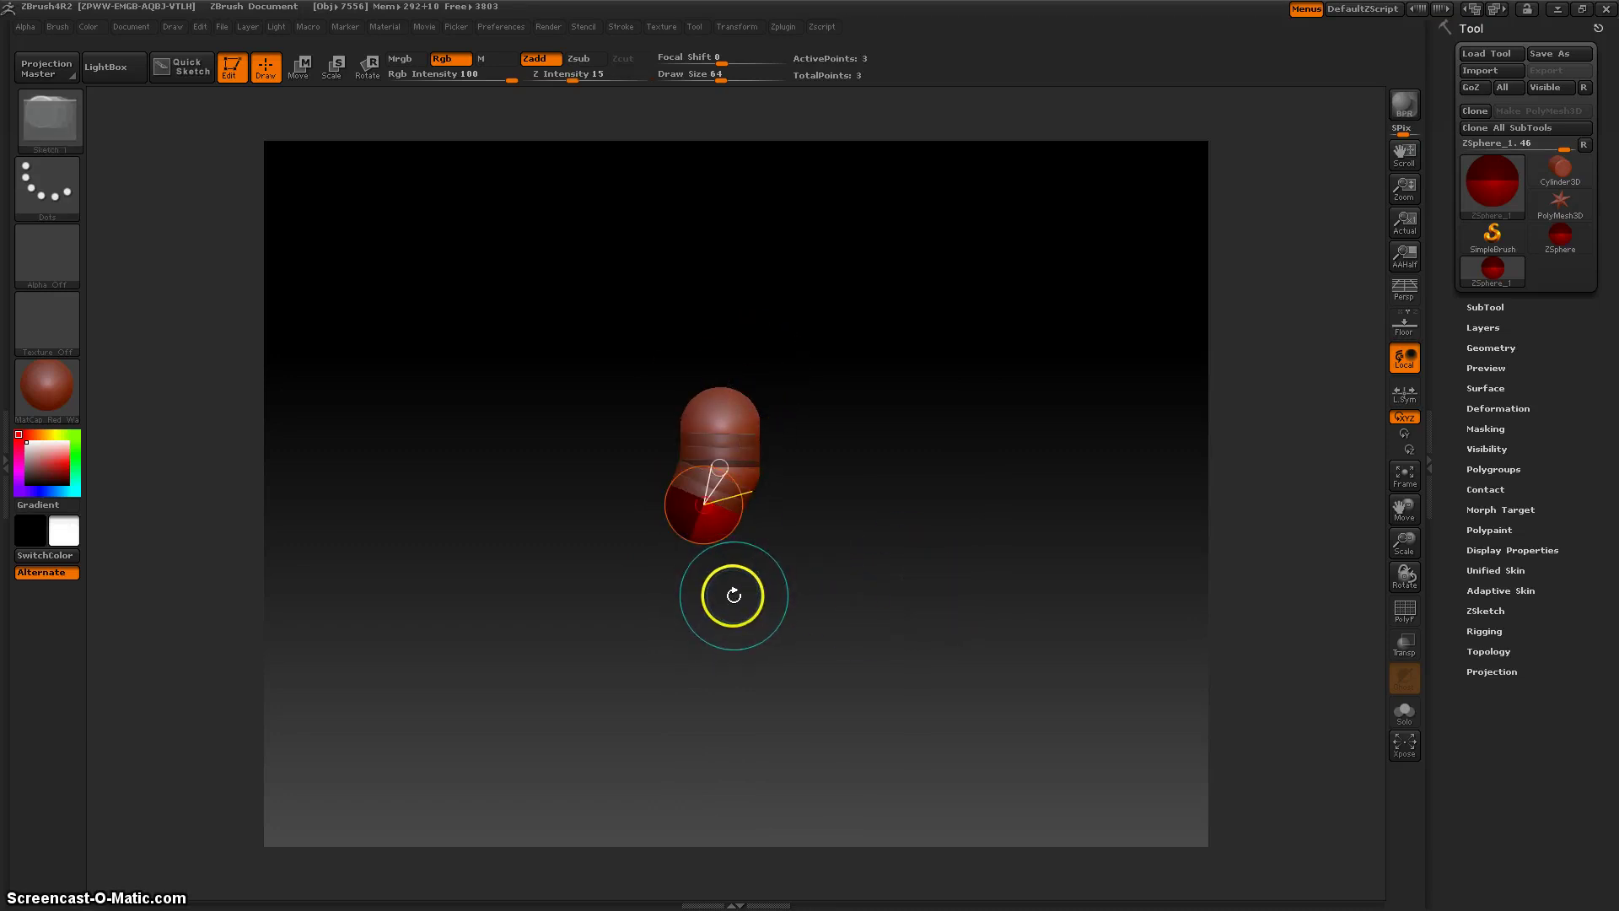
- Move the lowest ZSphere down to lengthen the torso chain
{"action": "left_click", "coordinate": [299, 66]}
{"action": "left_click_drag", "start_coordinate": [727, 540], "coordinate": [714, 546]}
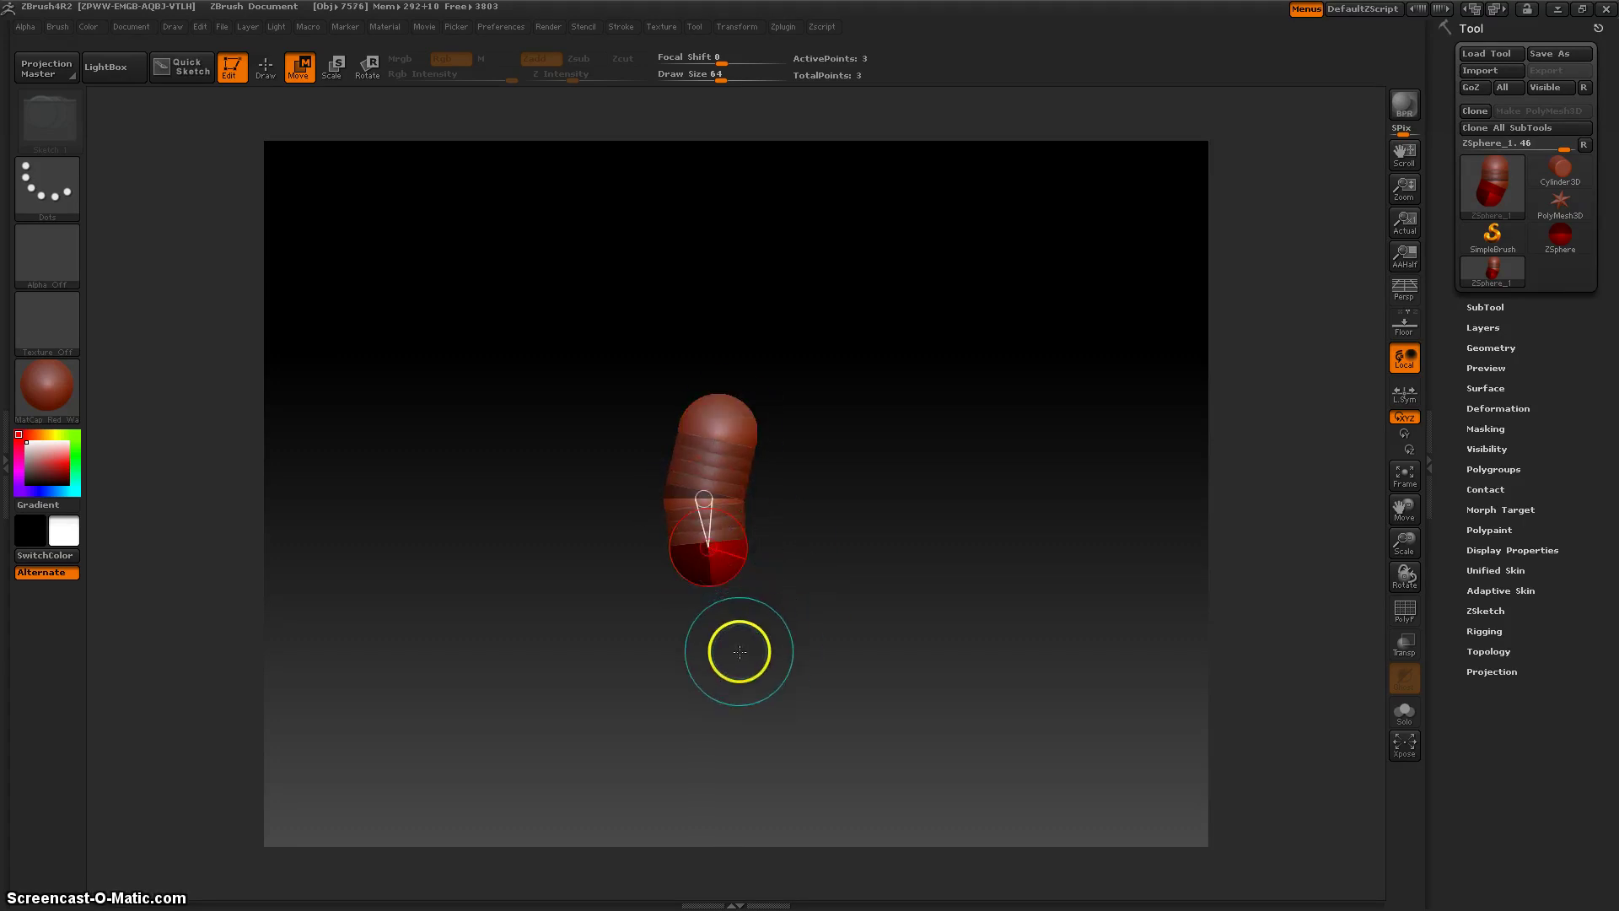
{"action": "left_click_drag", "start_coordinate": [729, 652], "coordinate": [774, 651]}
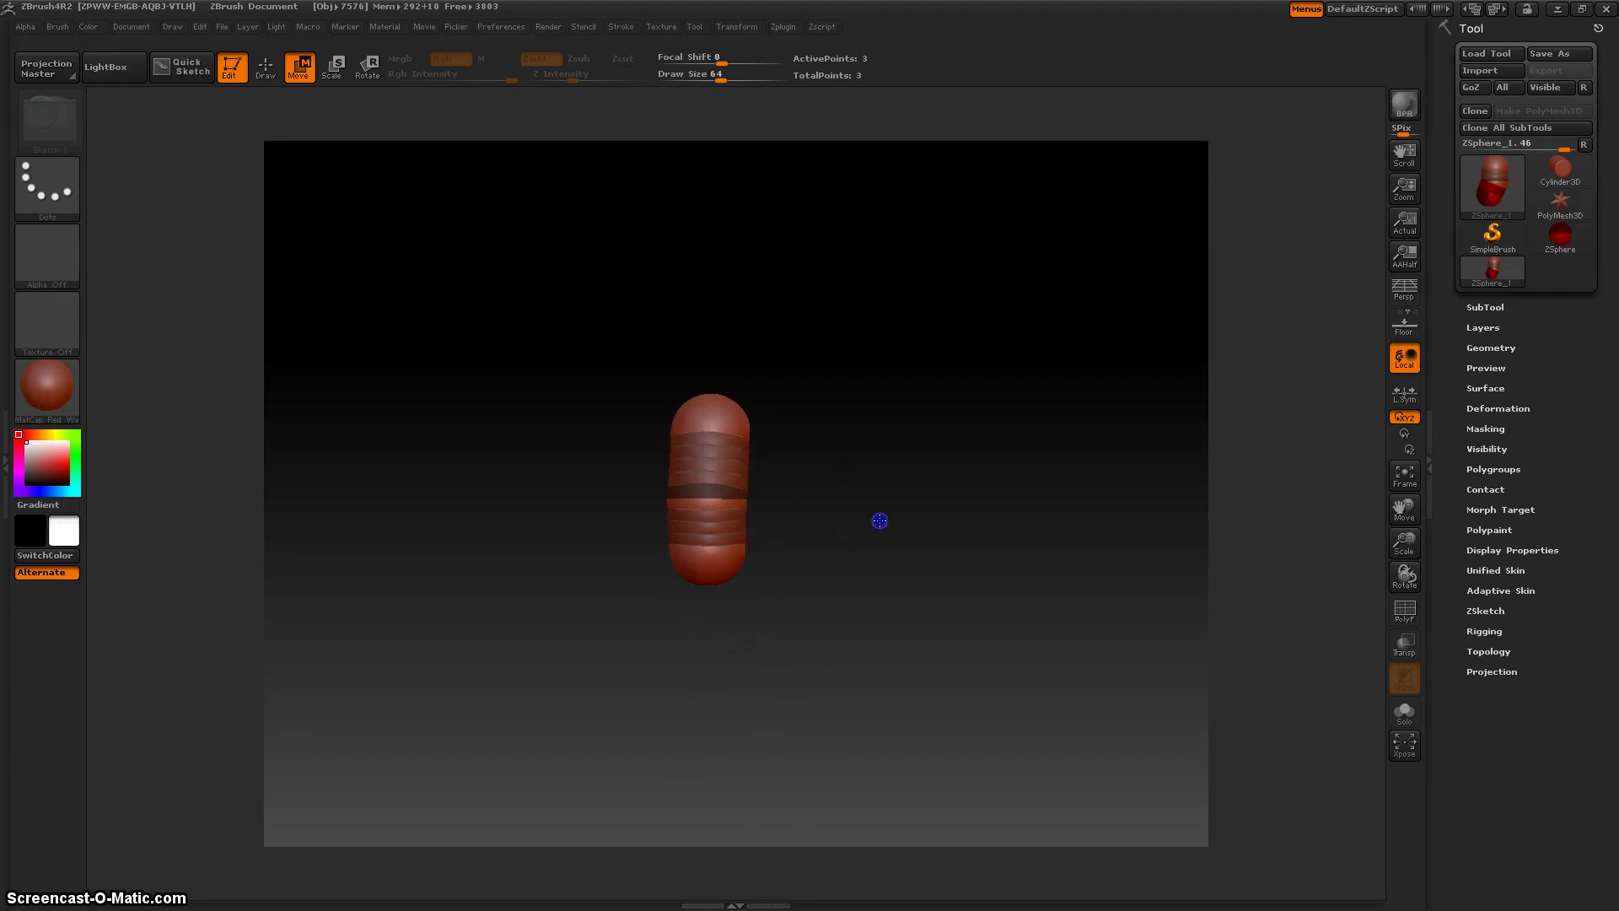
{"action": "left_click_drag", "start_coordinate": [878, 517], "coordinate": [796, 535]}
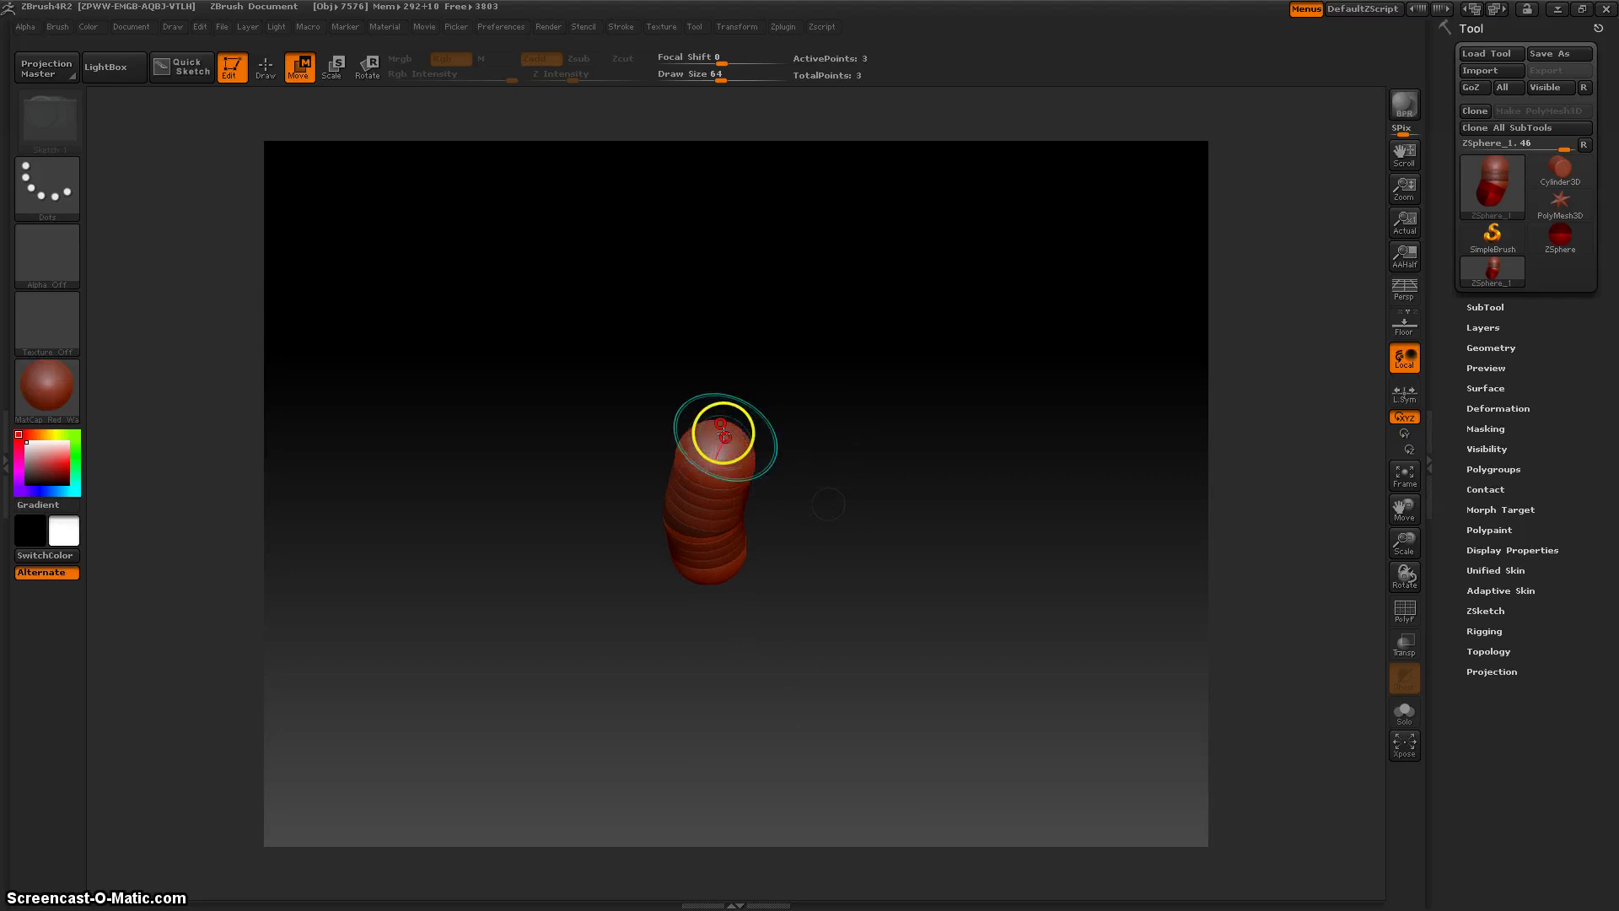
- Add two smaller centred ZSpheres on top of the torso as the neck
{"action": "left_click", "coordinate": [274, 72]}
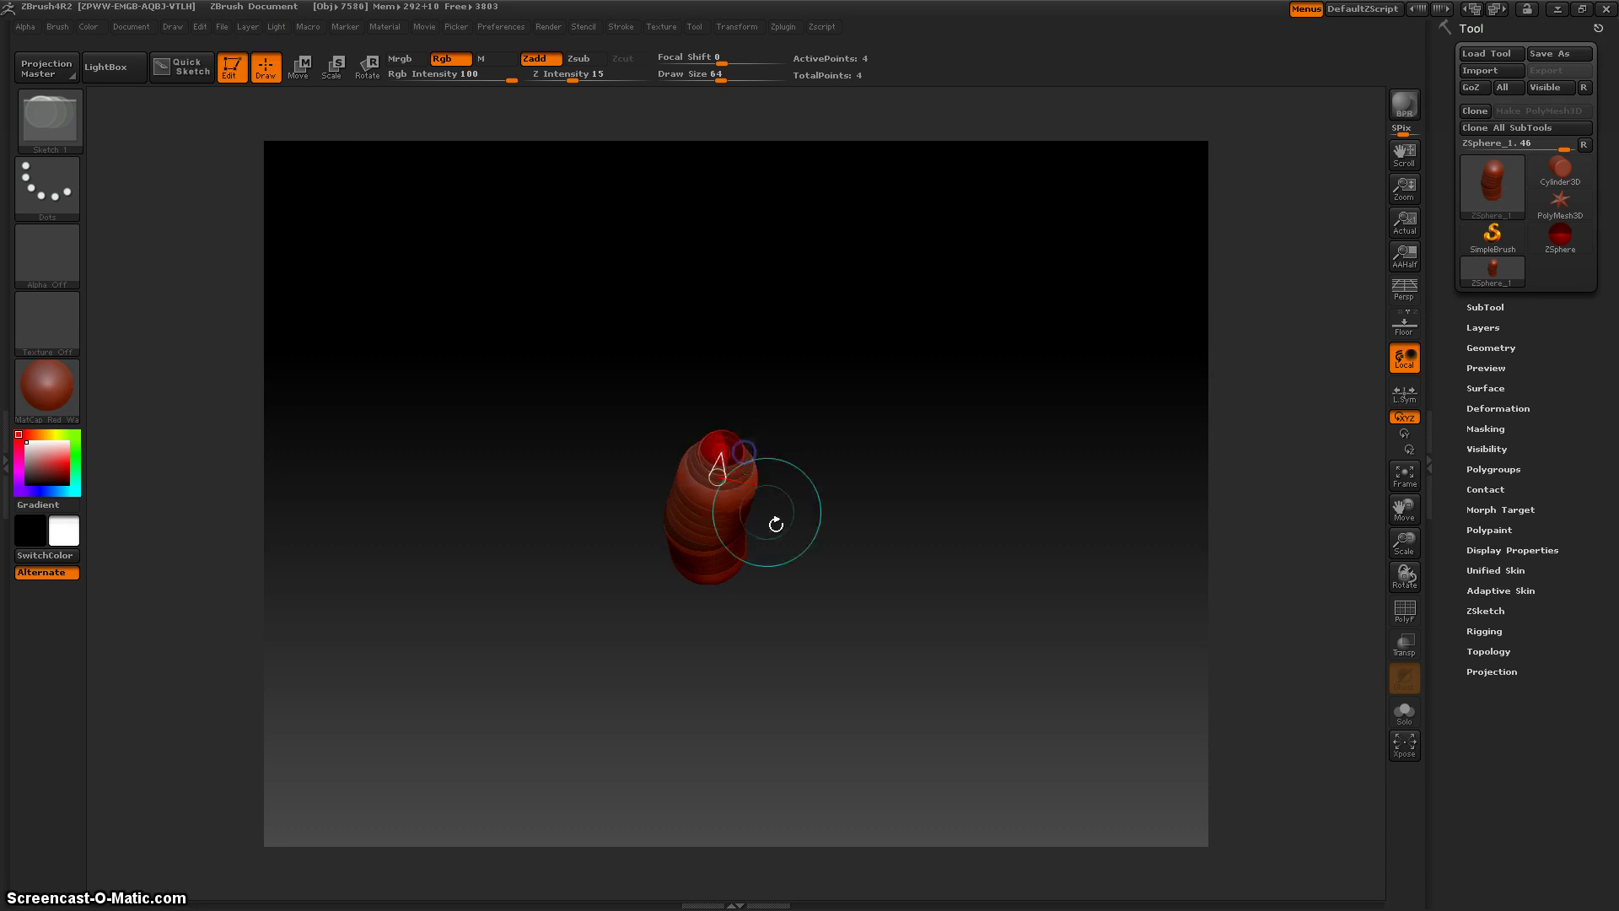
{"action": "mouse_move", "coordinate": [852, 548]}
{"action": "left_mouse_down"}
{"action": "mouse_move", "coordinate": [863, 509]}
{"action": "mouse_move", "coordinate": [847, 466]}
{"action": "mouse_move", "coordinate": [845, 528]}
{"action": "left_mouse_up"}
{"action": "left_click", "coordinate": [720, 428]}
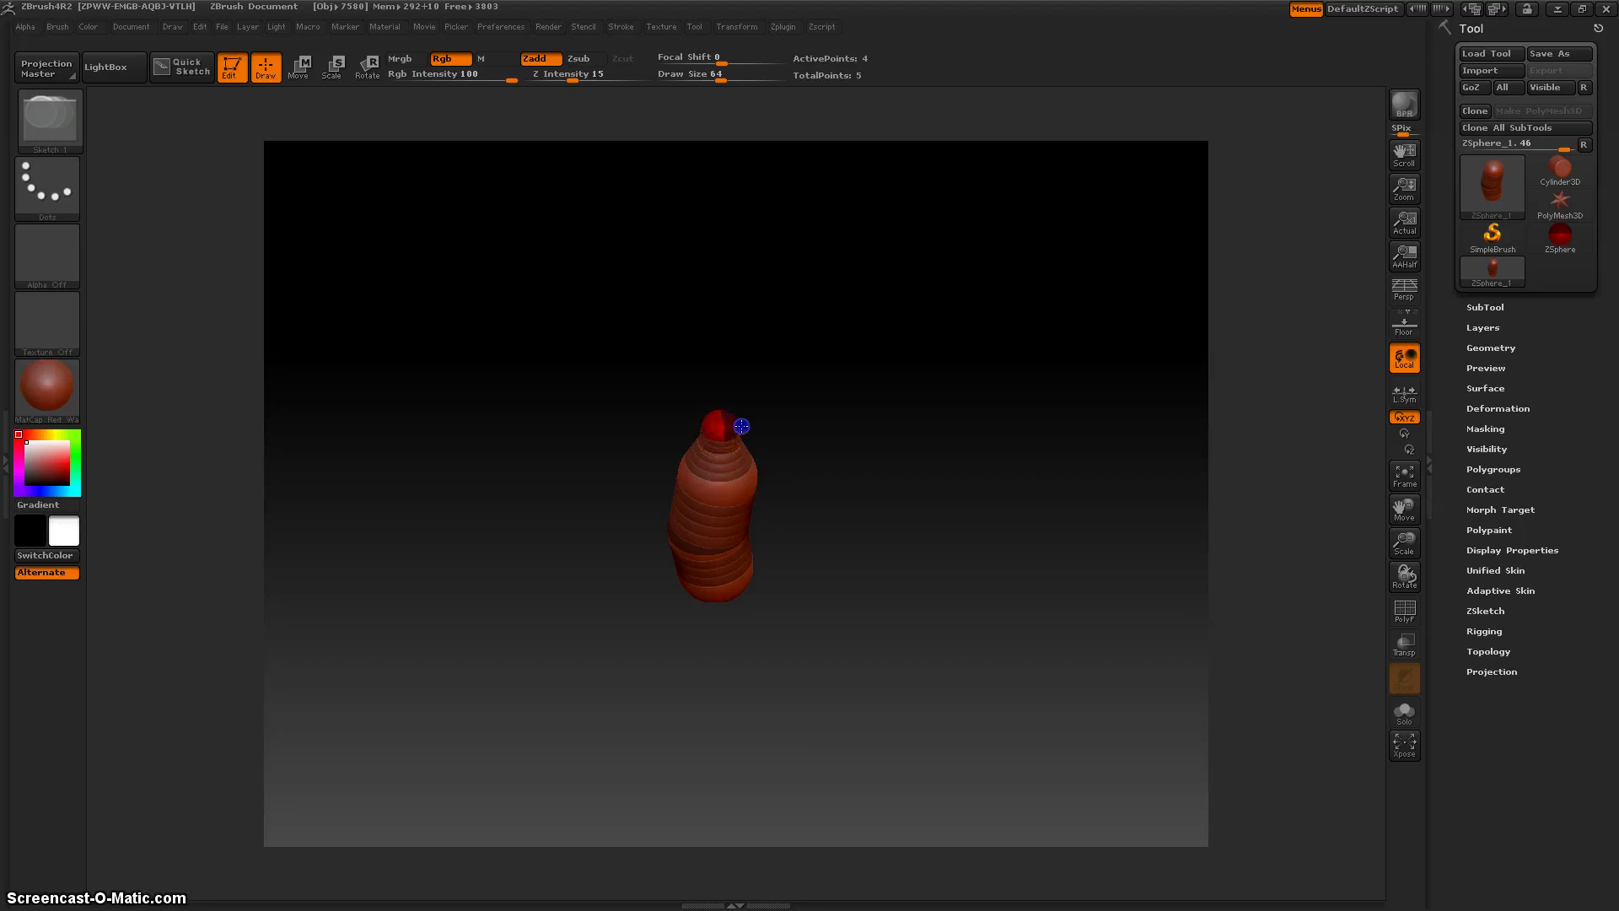
{"action": "left_click_drag", "start_coordinate": [885, 501], "coordinate": [878, 452]}
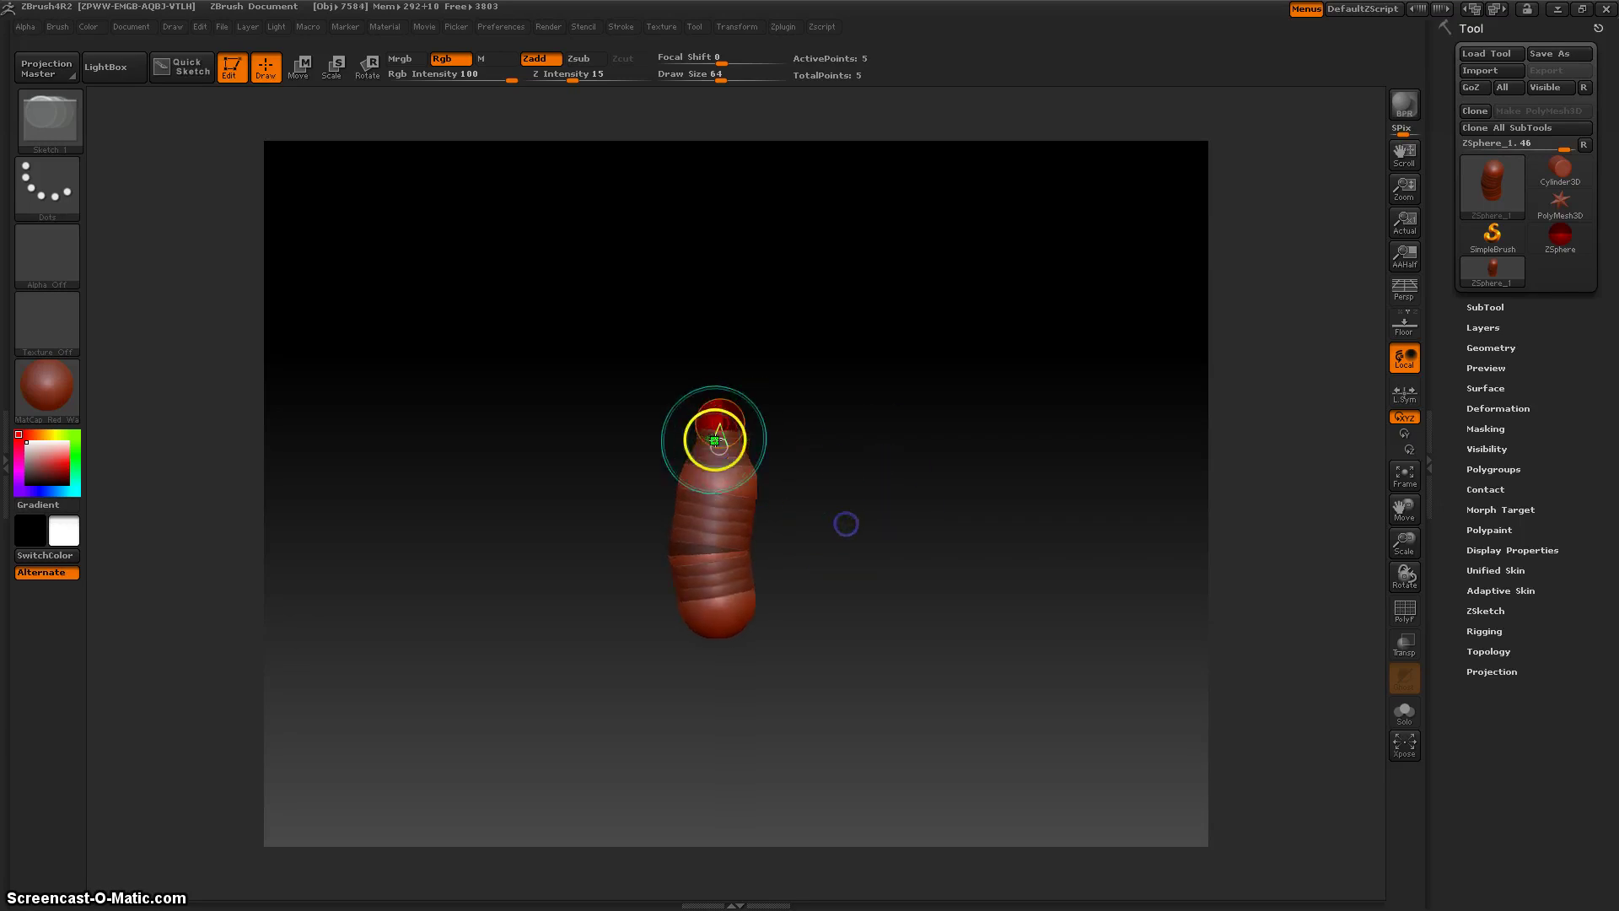
{"action": "left_click_drag", "start_coordinate": [716, 438], "coordinate": [788, 395]}
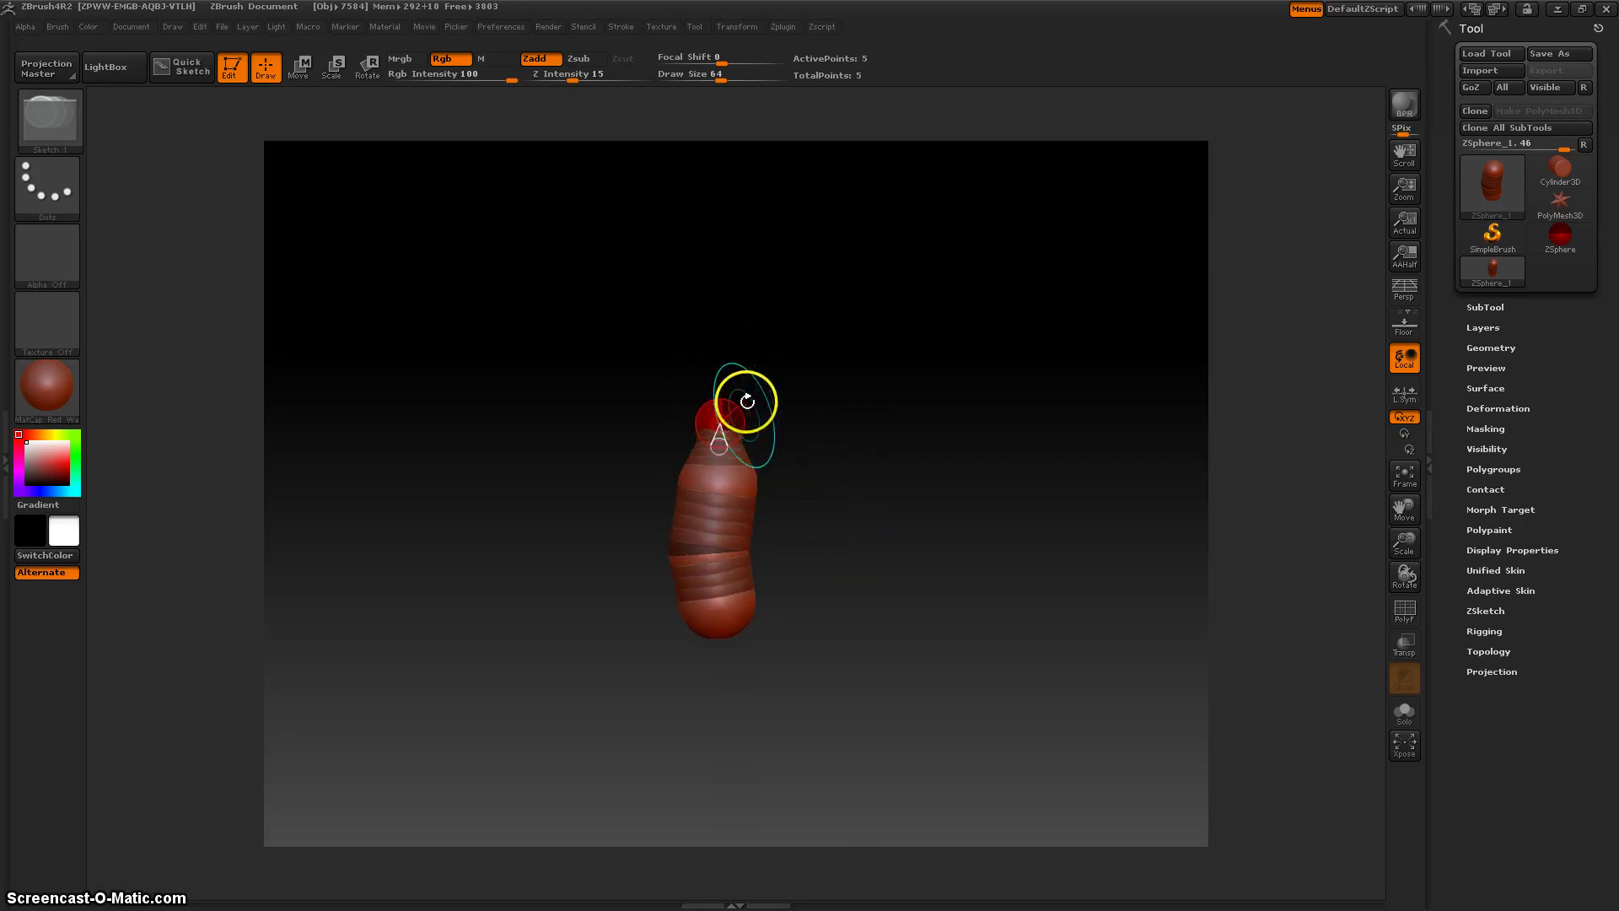
- Reduce the draw size to 4 and move the neck ZSpheres to form a short neck above the torso
{"action": "left_click", "coordinate": [300, 66]}
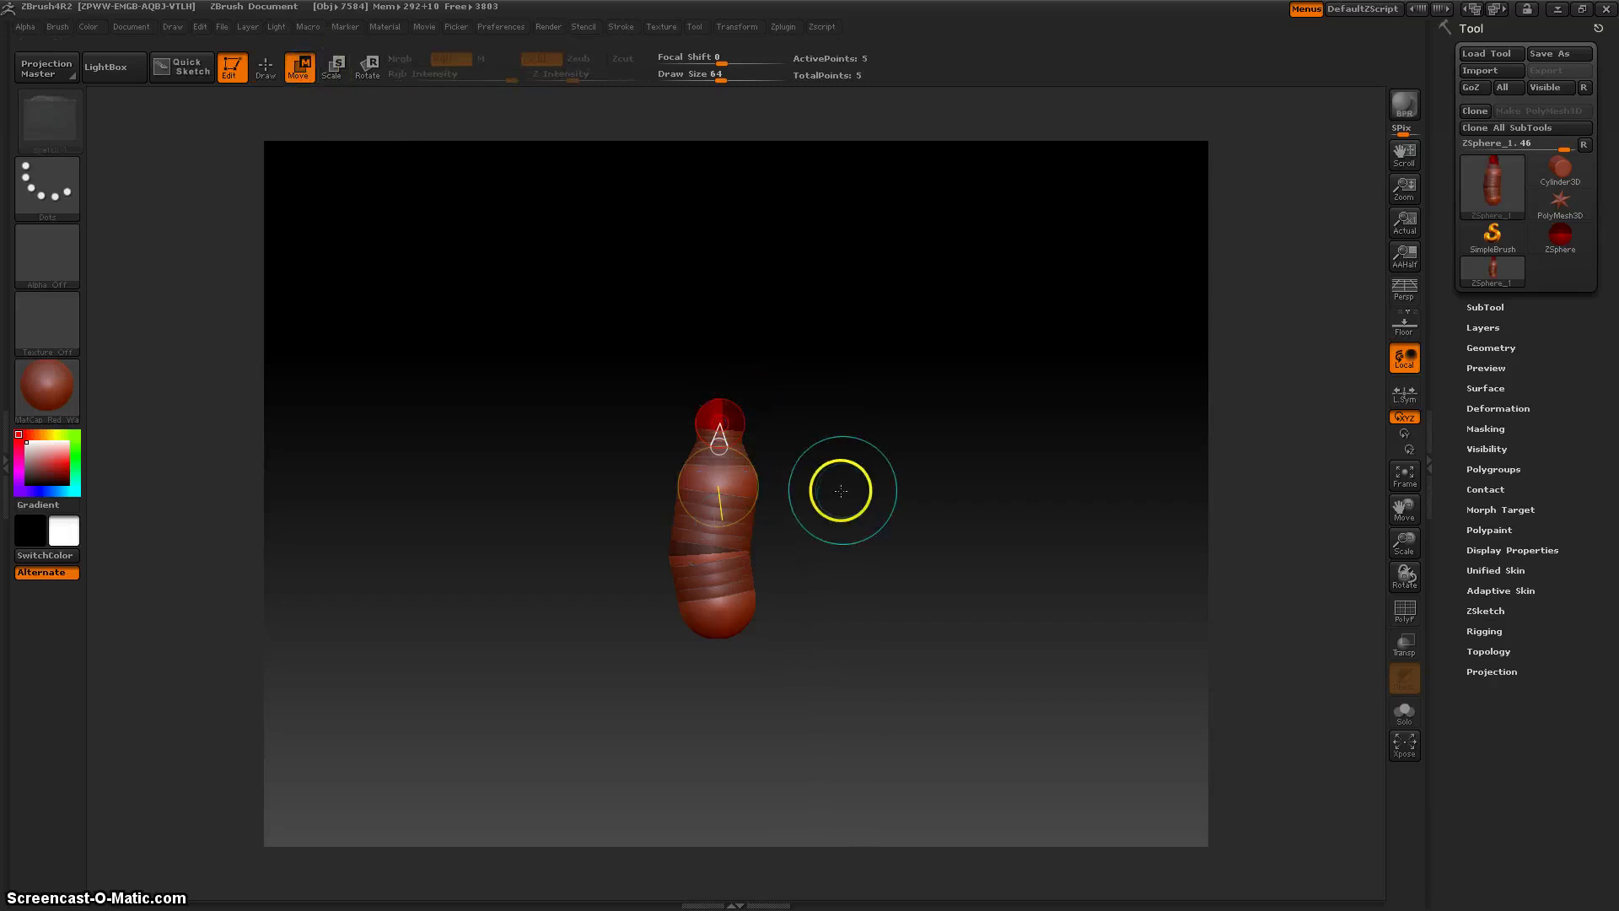
{"action": "left_click_drag", "start_coordinate": [840, 488], "coordinate": [843, 470]}
{"action": "mouse_move", "coordinate": [728, 410]}
{"action": "left_mouse_down"}
{"action": "mouse_move", "coordinate": [716, 448]}
{"action": "mouse_move", "coordinate": [718, 422]}
{"action": "left_mouse_up"}
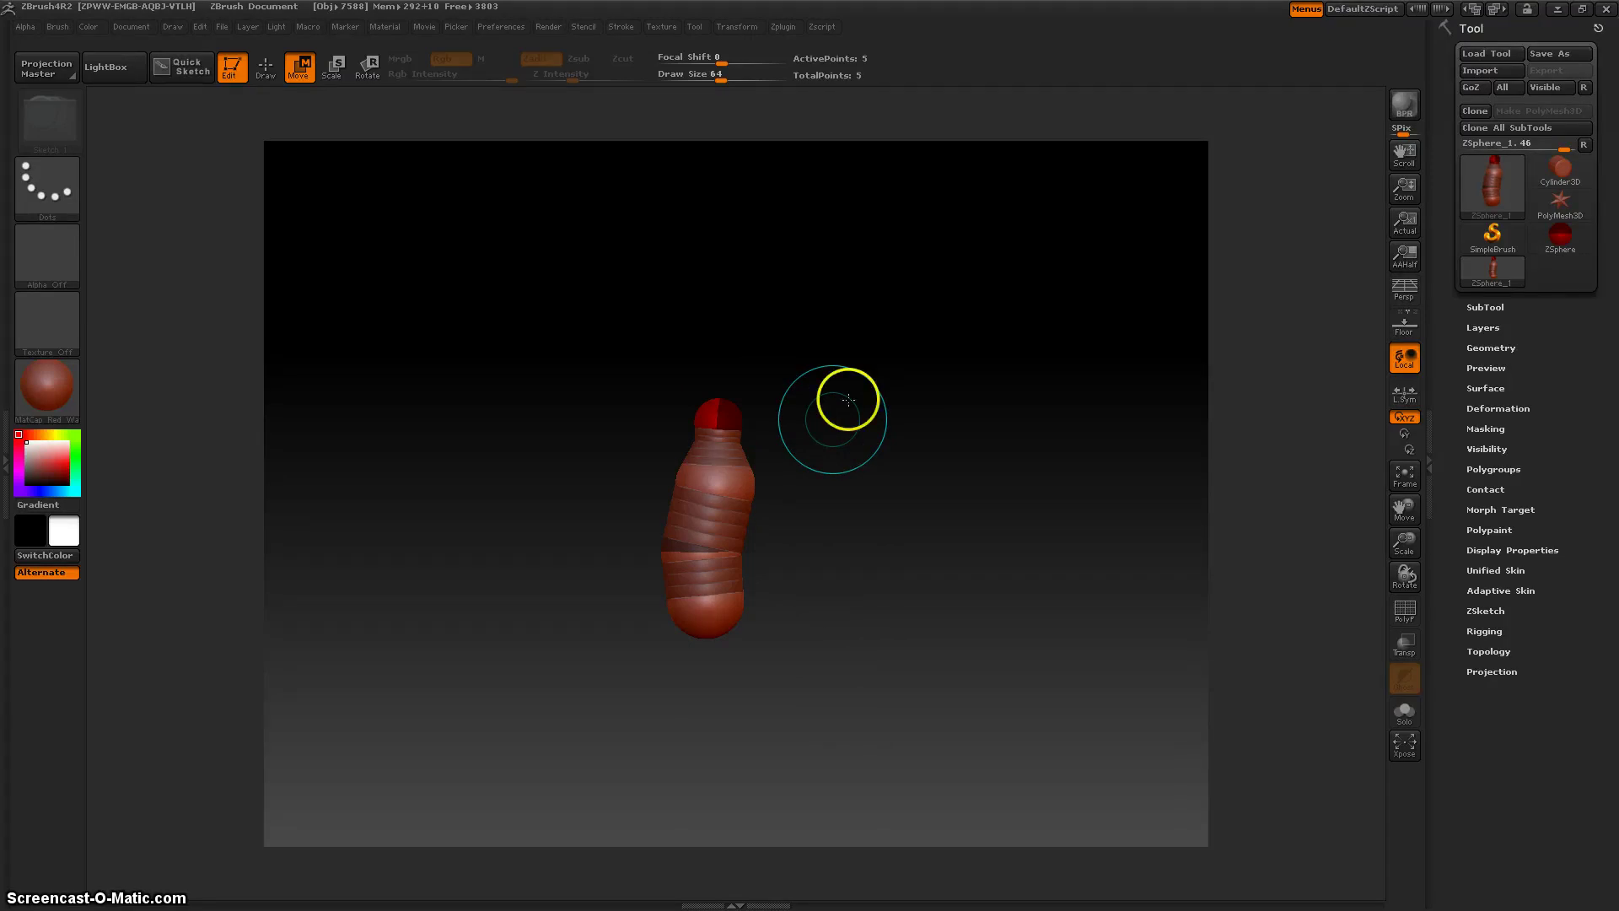
{"action": "key", "text": "space"}
{"action": "left_click_drag", "start_coordinate": [835, 427], "coordinate": [803, 431]}
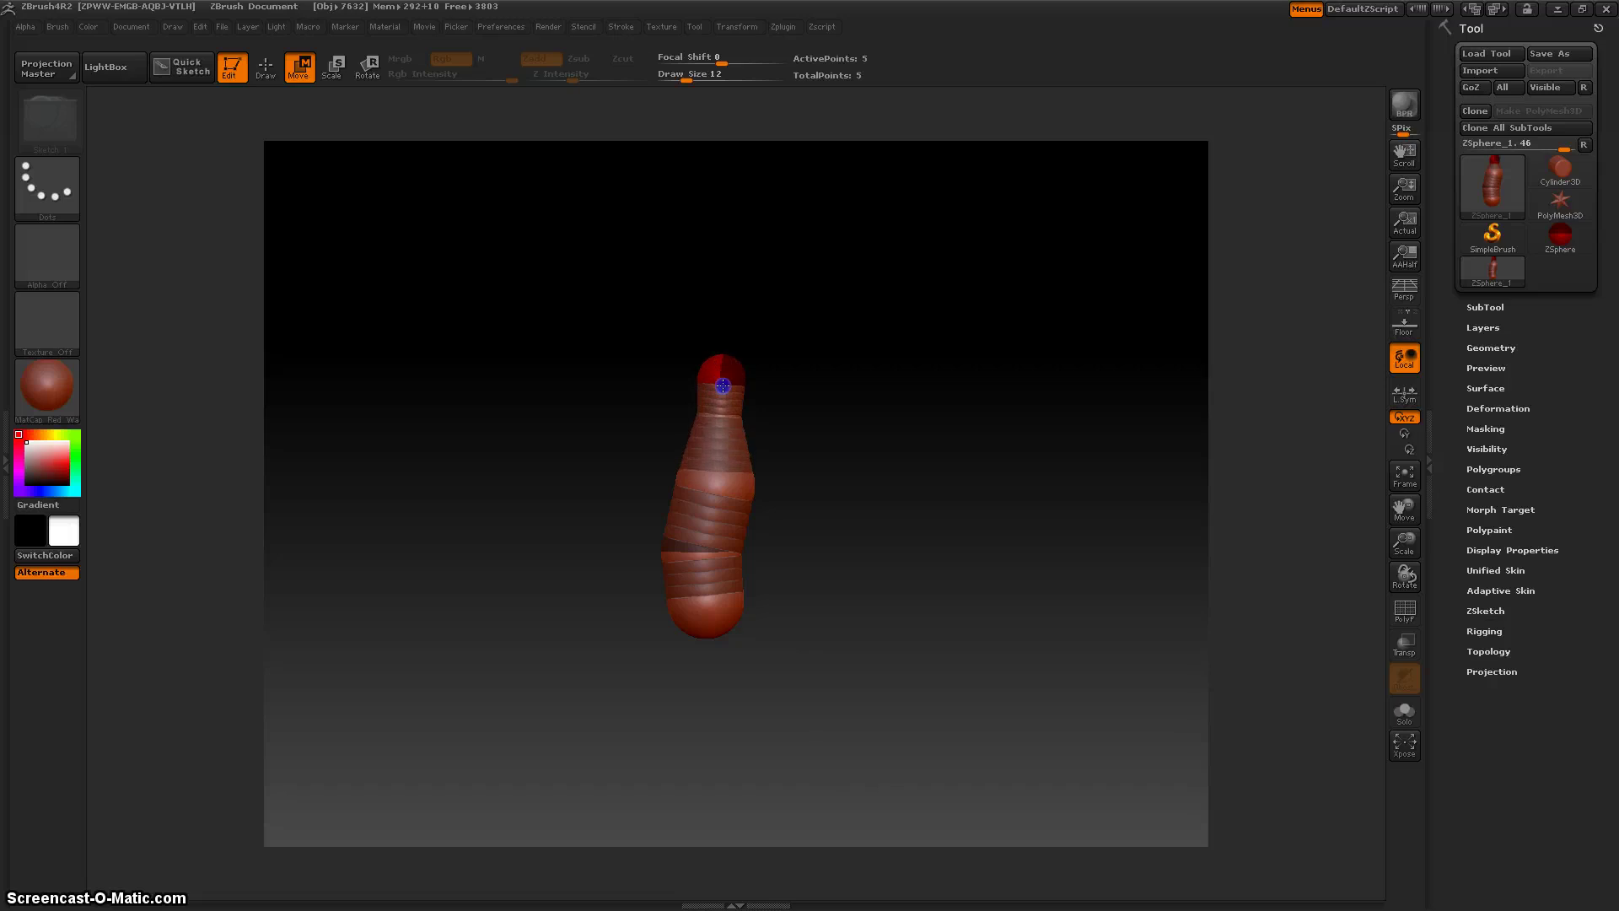
{"action": "key", "text": "space"}
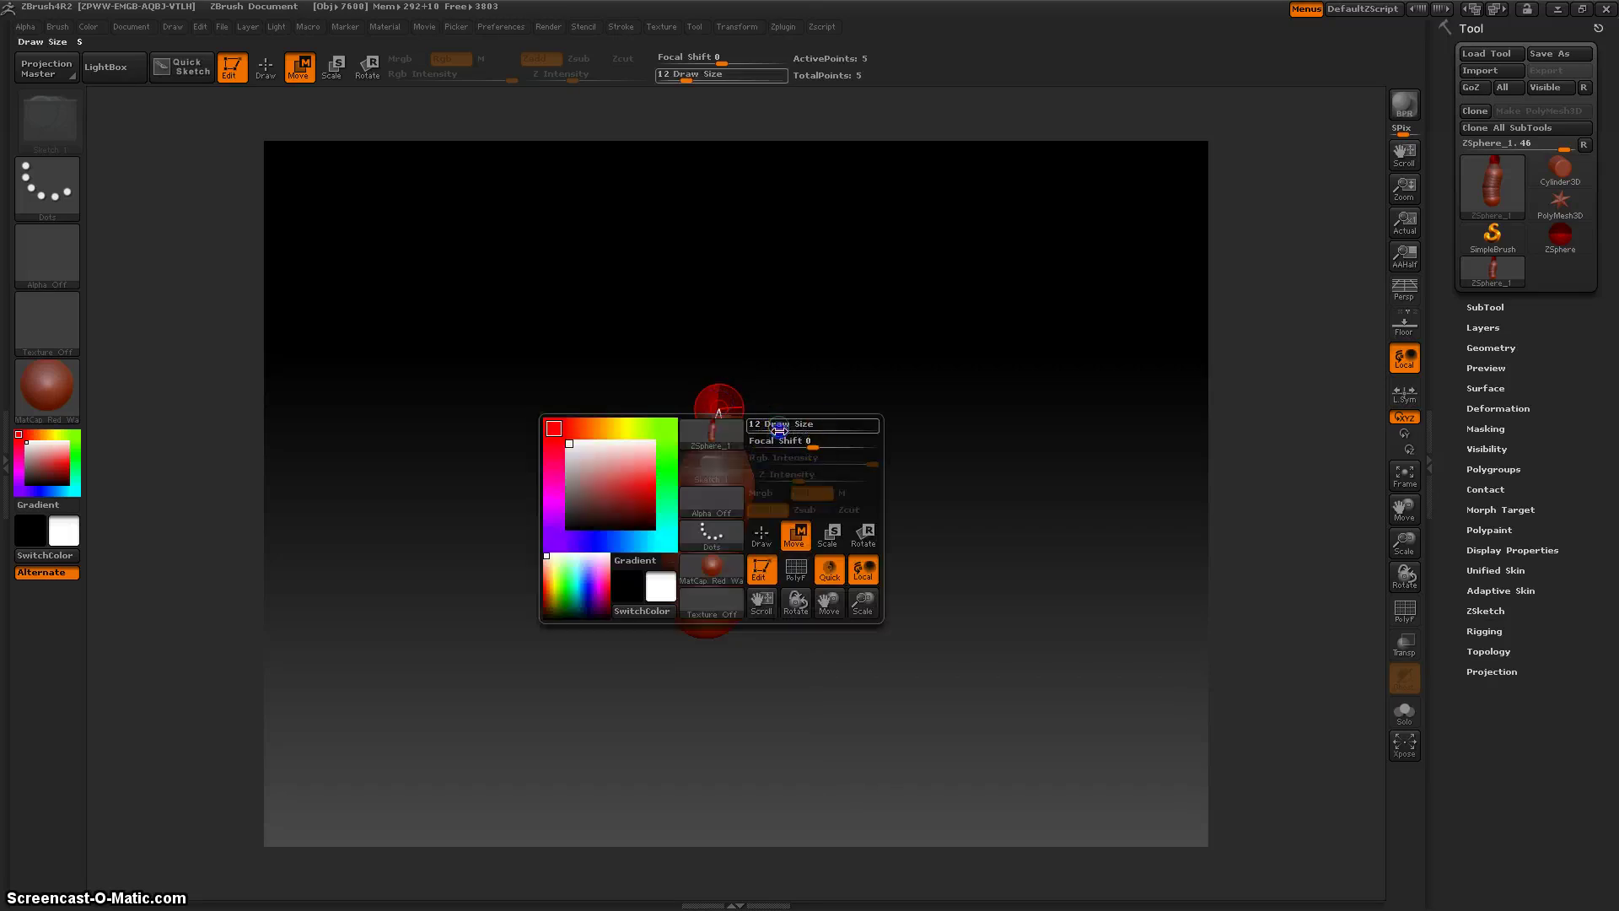
{"action": "left_click_drag", "start_coordinate": [792, 430], "coordinate": [780, 431]}
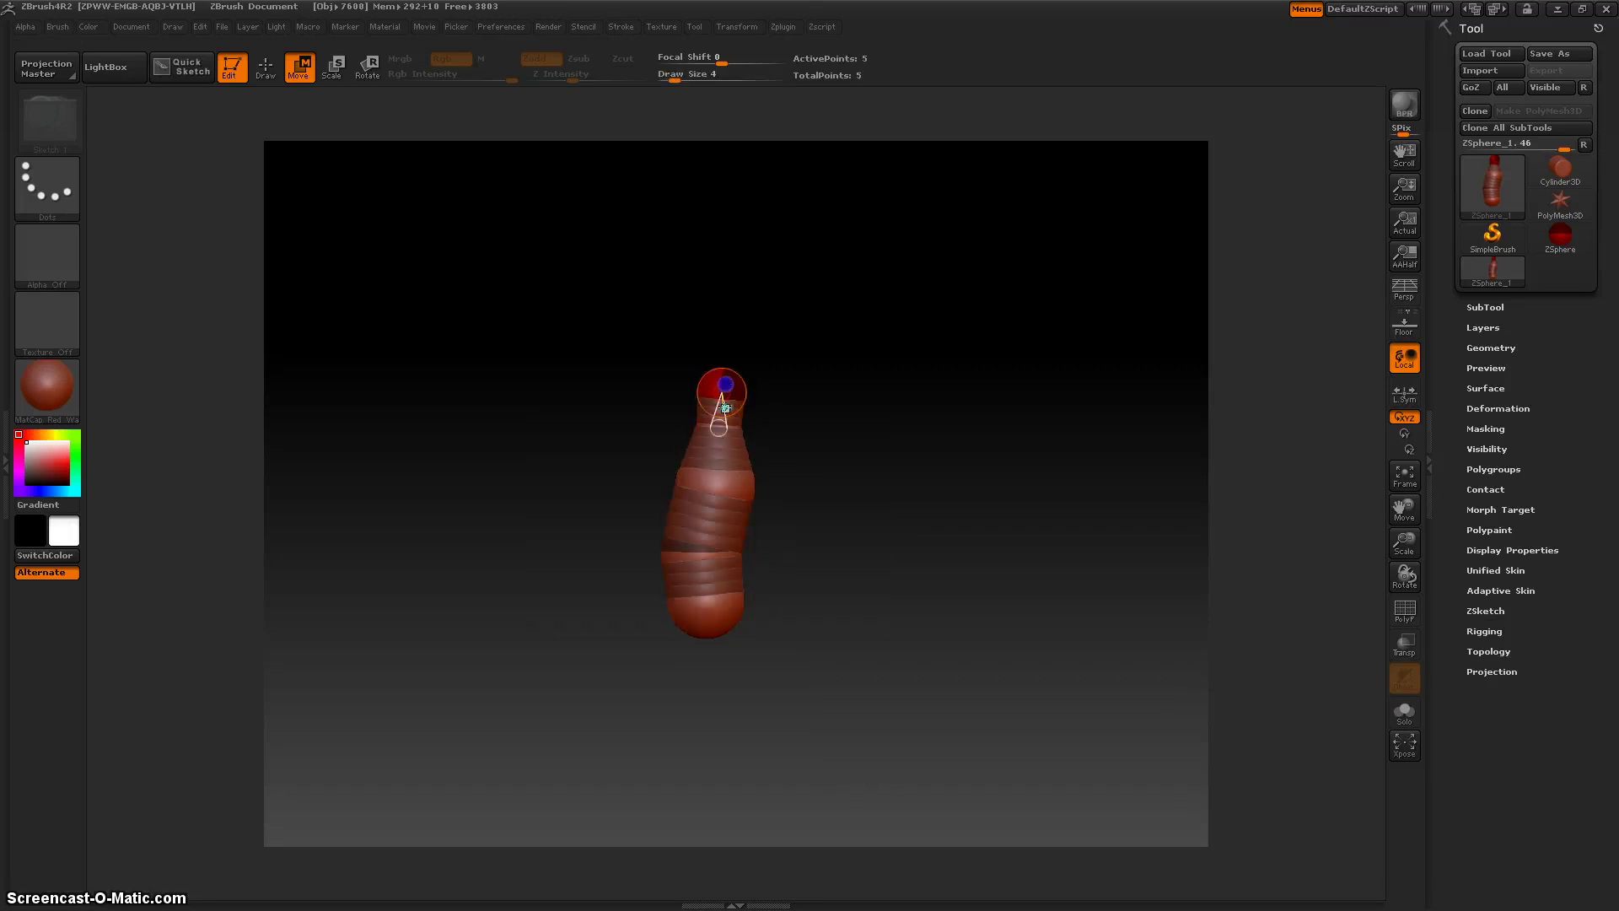
{"action": "left_click_drag", "start_coordinate": [732, 431], "coordinate": [731, 442]}
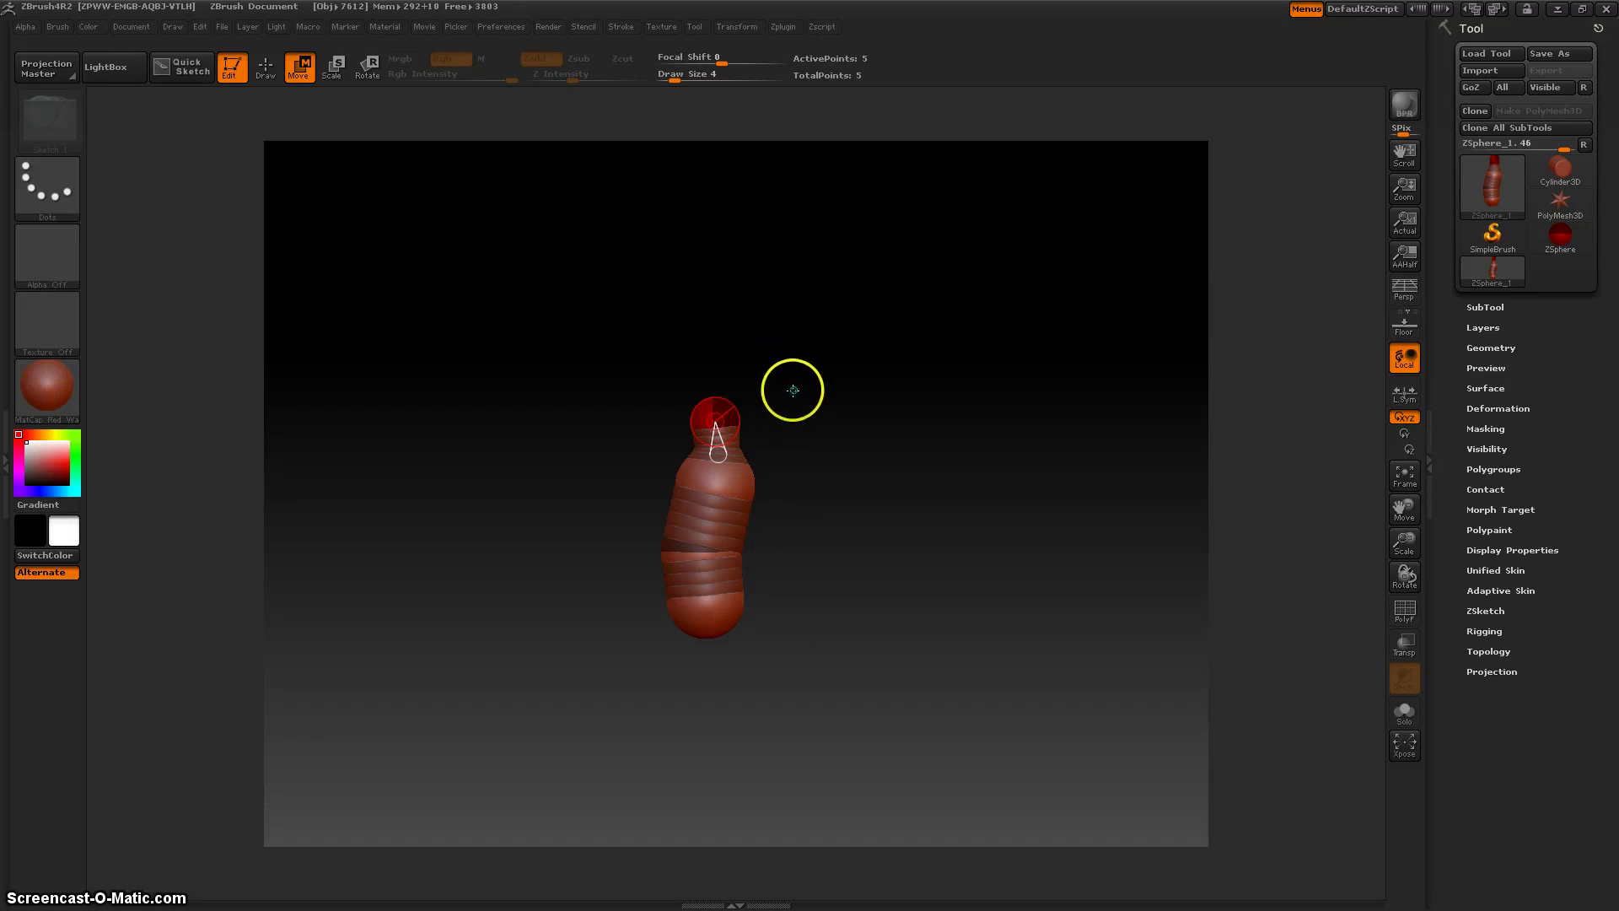
- Add a larger centred ZSphere on top of the neck as the head
{"action": "key", "text": "q"}
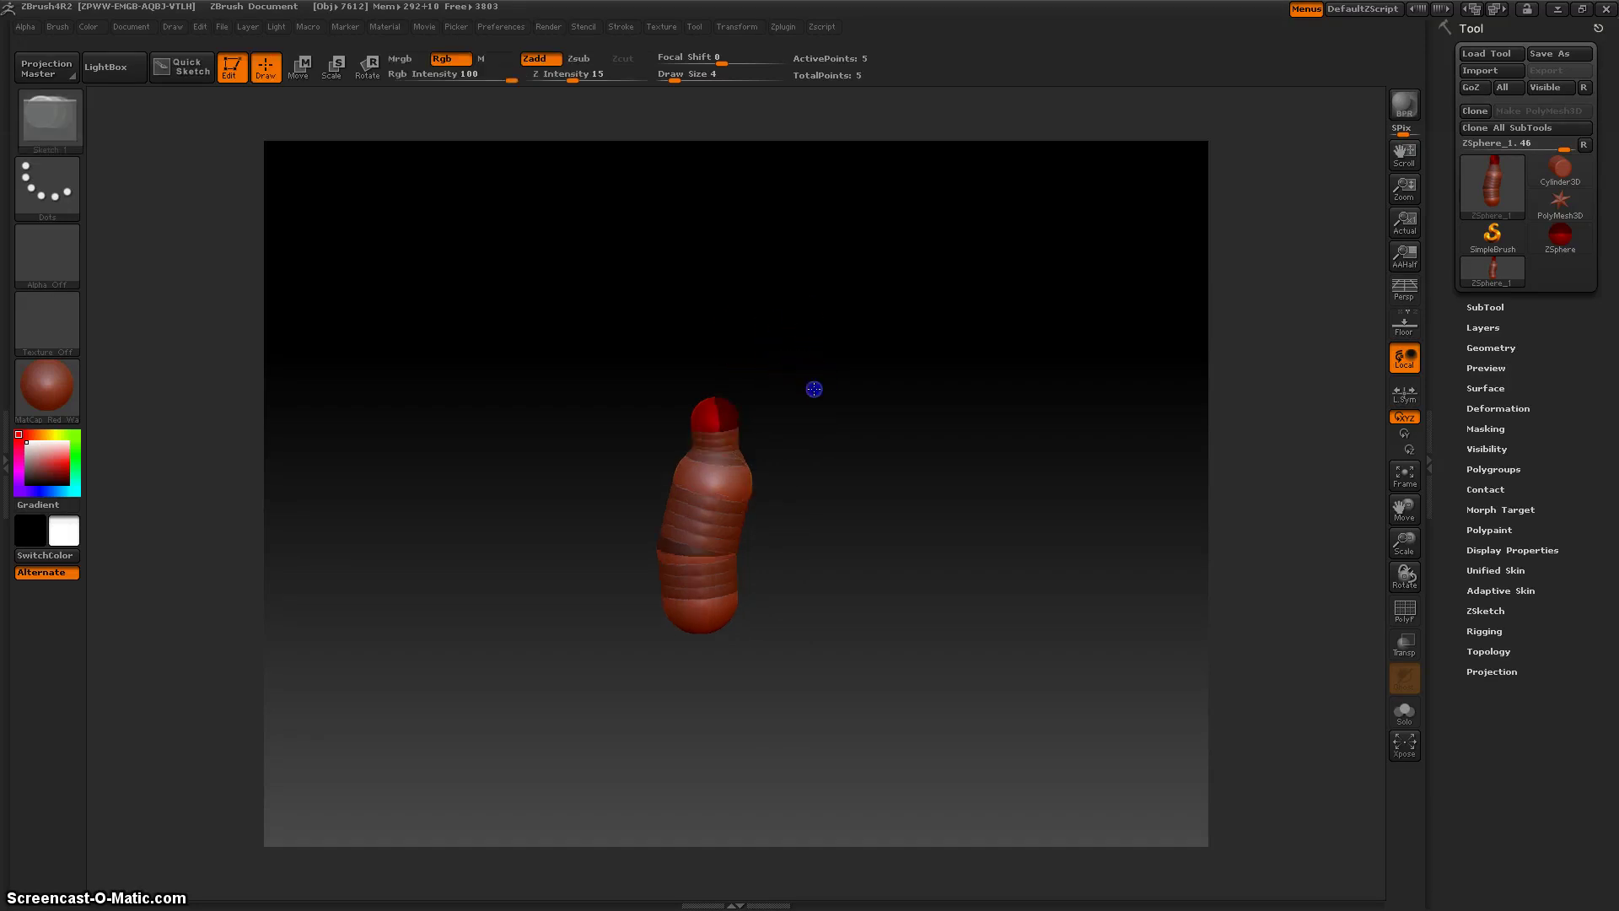
{"action": "left_click_drag", "start_coordinate": [813, 389], "coordinate": [822, 452]}
{"action": "left_click", "coordinate": [714, 391]}
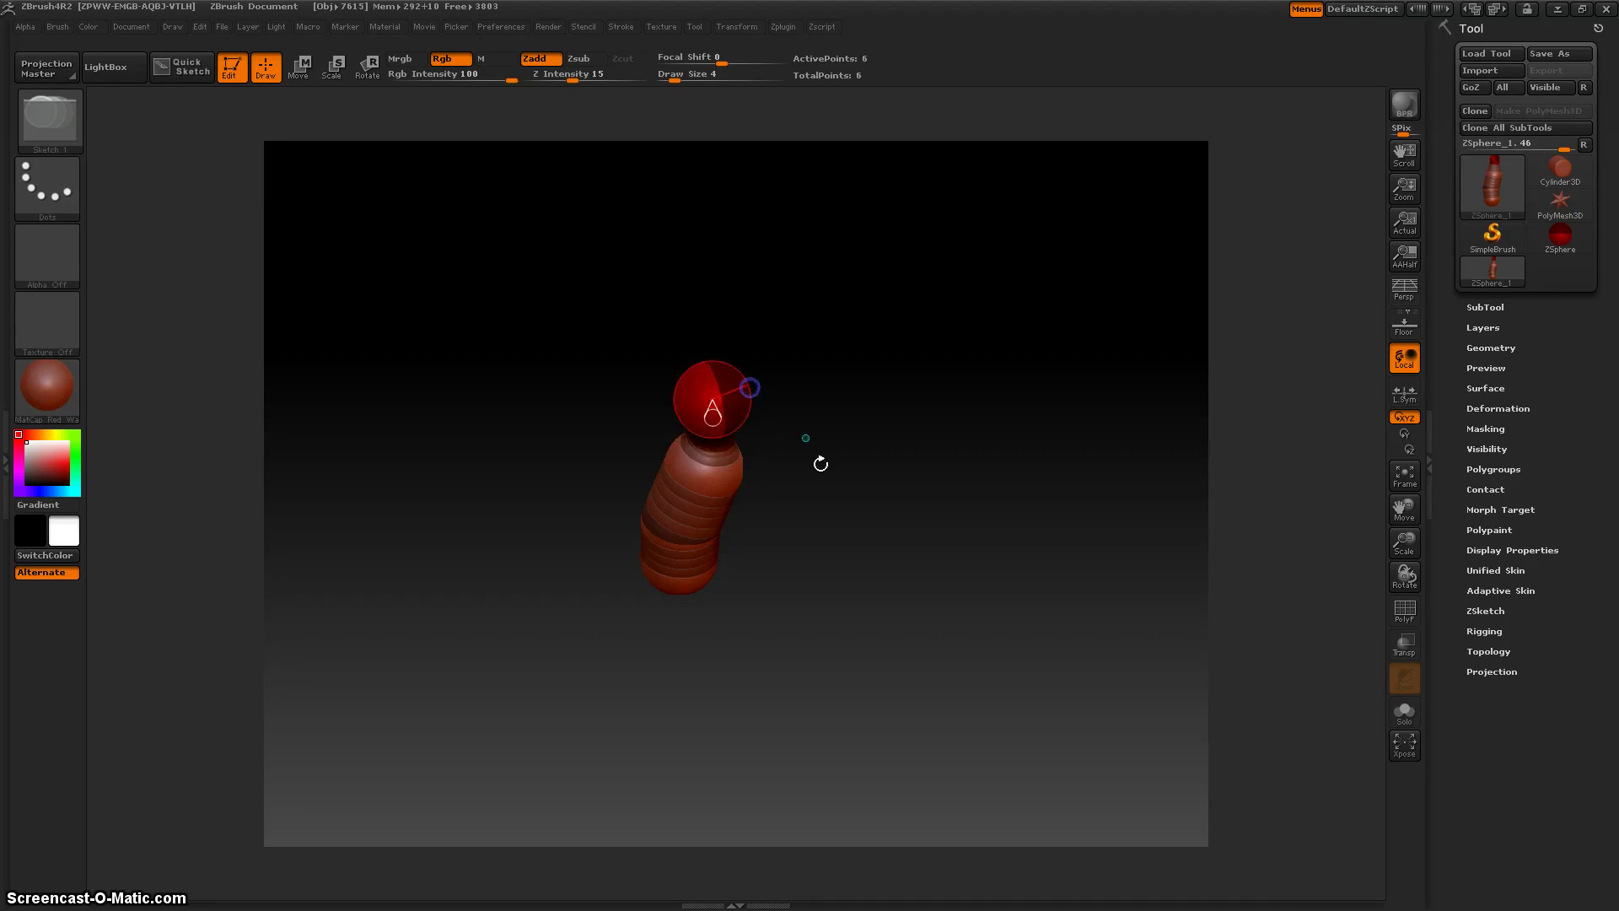
{"action": "left_click_drag", "start_coordinate": [821, 464], "coordinate": [798, 425]}
- Reposition the head ZSphere on the neck and scale it up slightly
{"action": "key", "text": "w"}
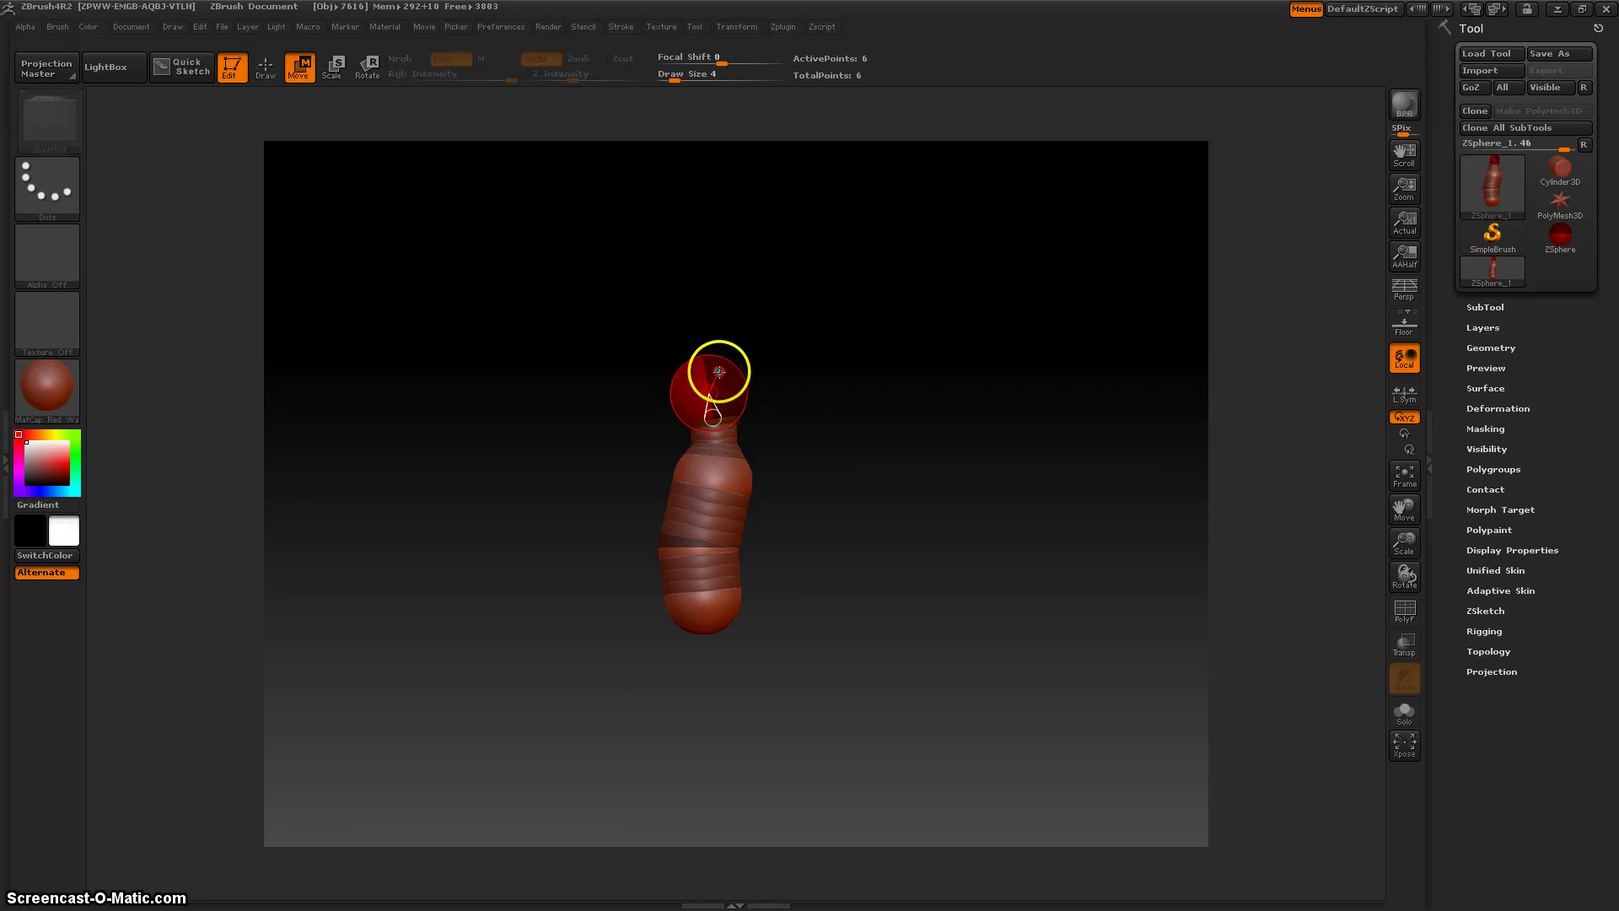
{"action": "left_click_drag", "start_coordinate": [722, 365], "coordinate": [722, 360]}
{"action": "left_click_drag", "start_coordinate": [731, 417], "coordinate": [735, 425]}
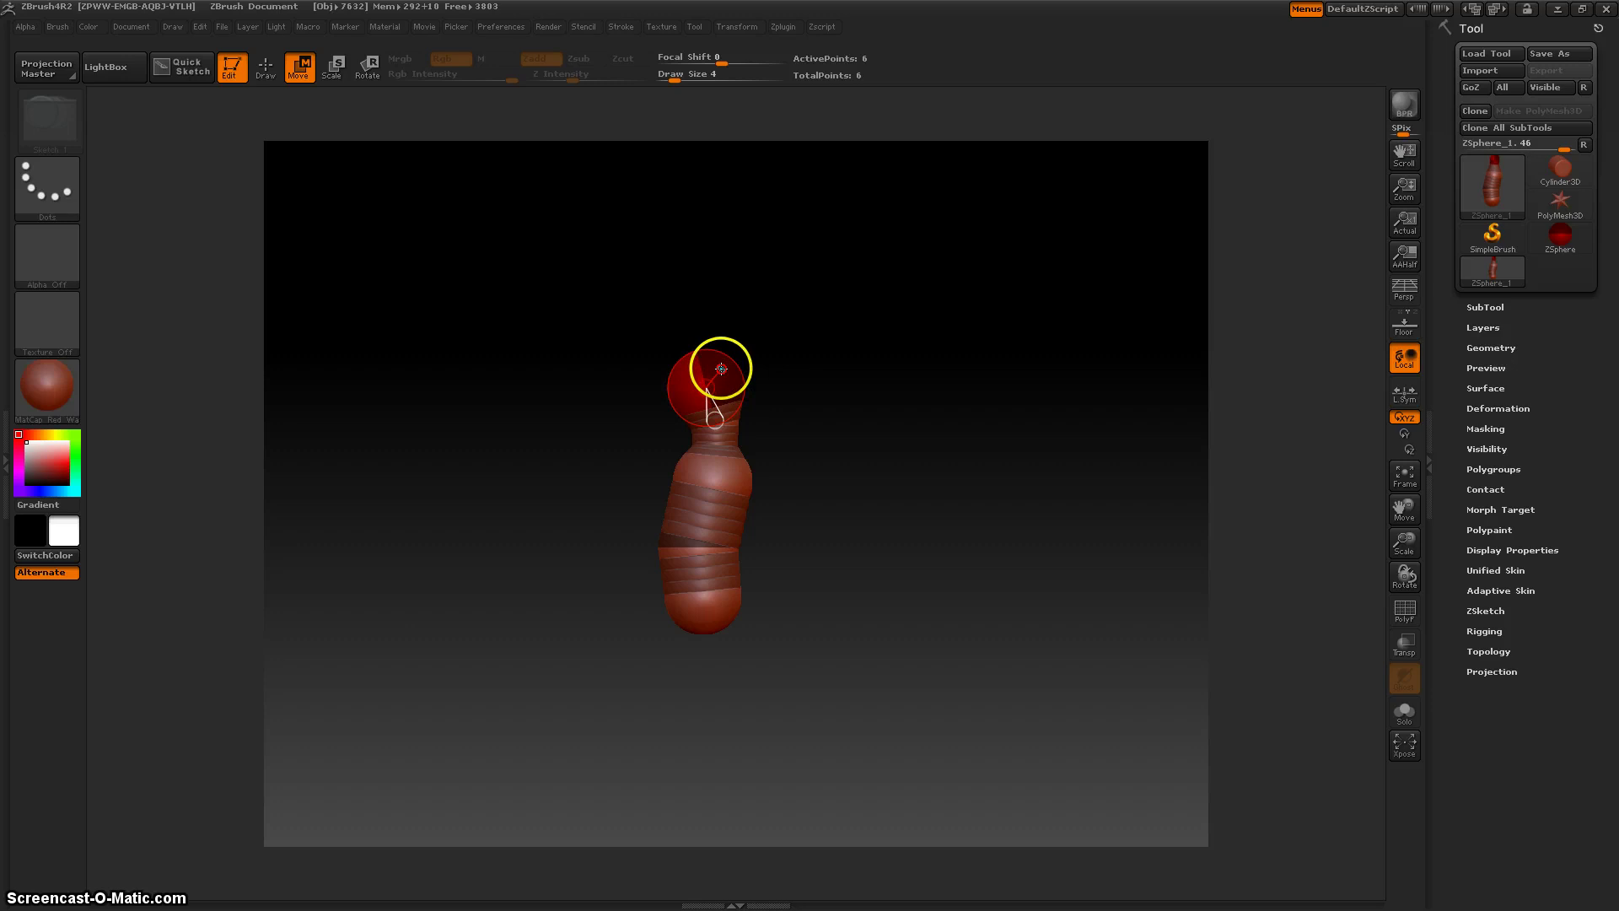
{"action": "key", "text": "e"}
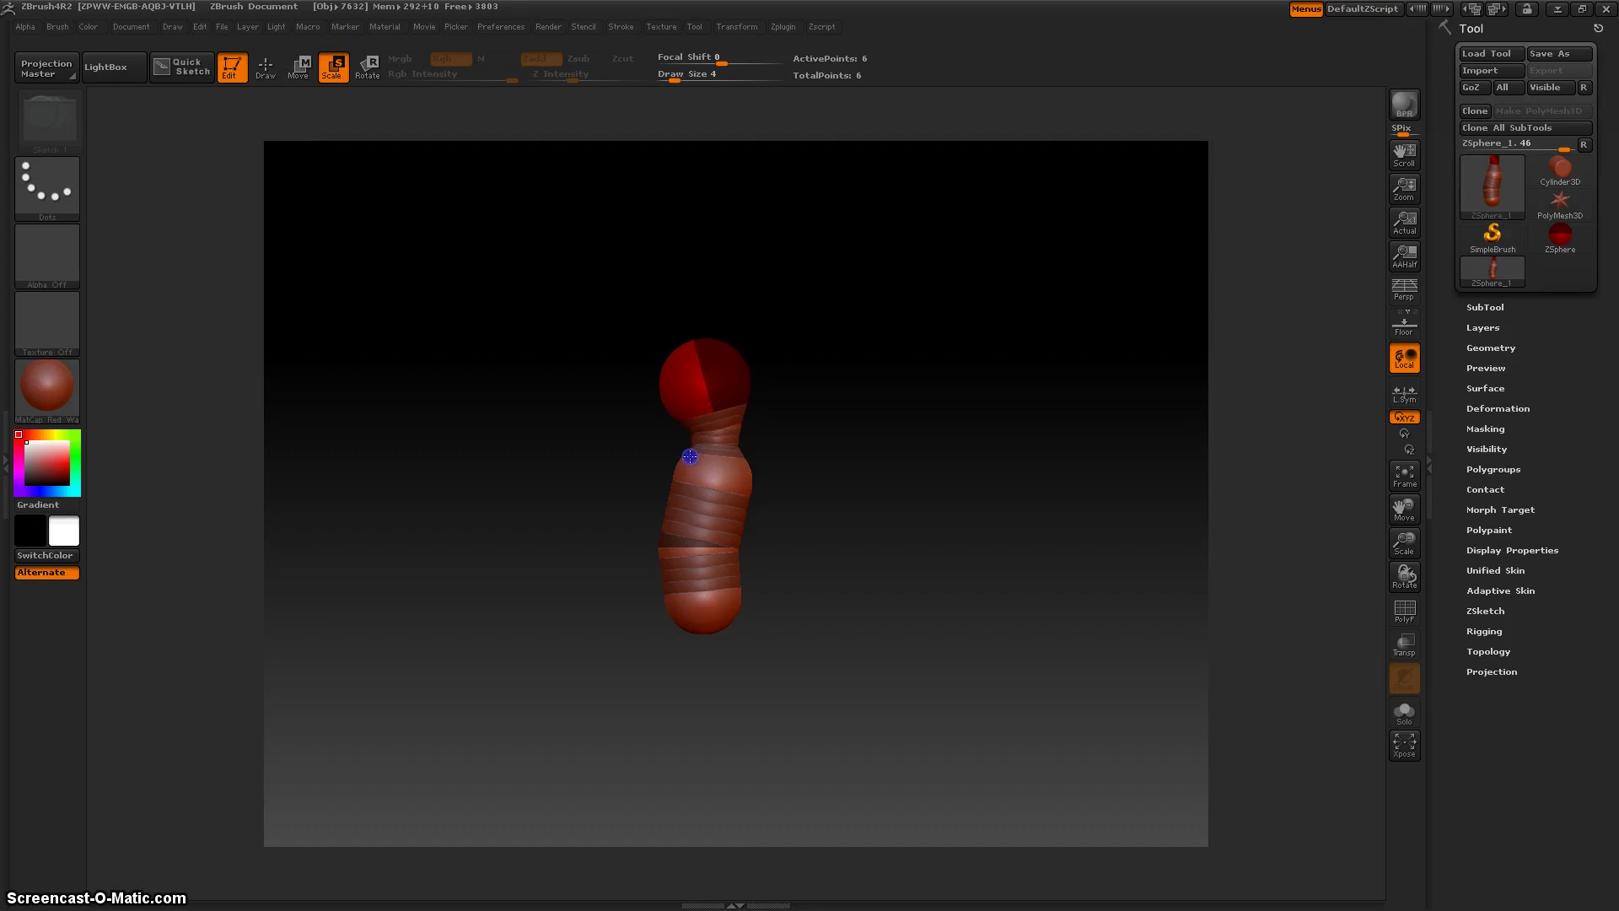
{"action": "left_click_drag", "start_coordinate": [741, 400], "coordinate": [730, 358]}
- Add a smaller centred ZSphere on the lower front of the head as the jaw
{"action": "left_click_drag", "start_coordinate": [828, 396], "coordinate": [860, 419]}
{"action": "key", "text": "q"}
{"action": "left_click", "coordinate": [708, 408]}
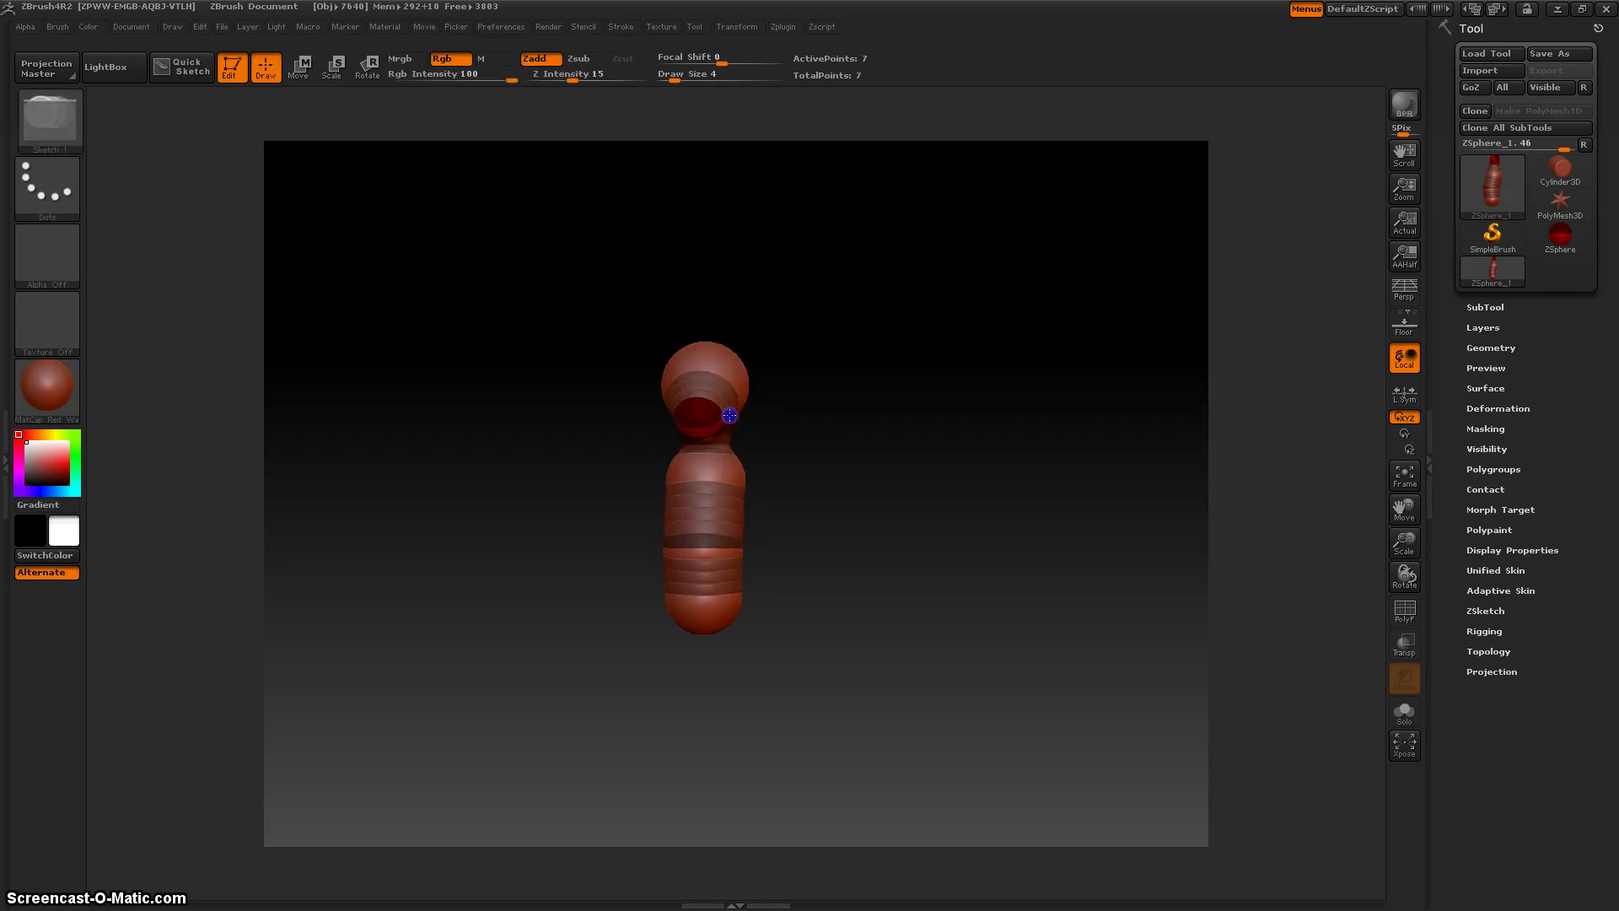
{"action": "left_click_drag", "start_coordinate": [731, 414], "coordinate": [822, 429]}
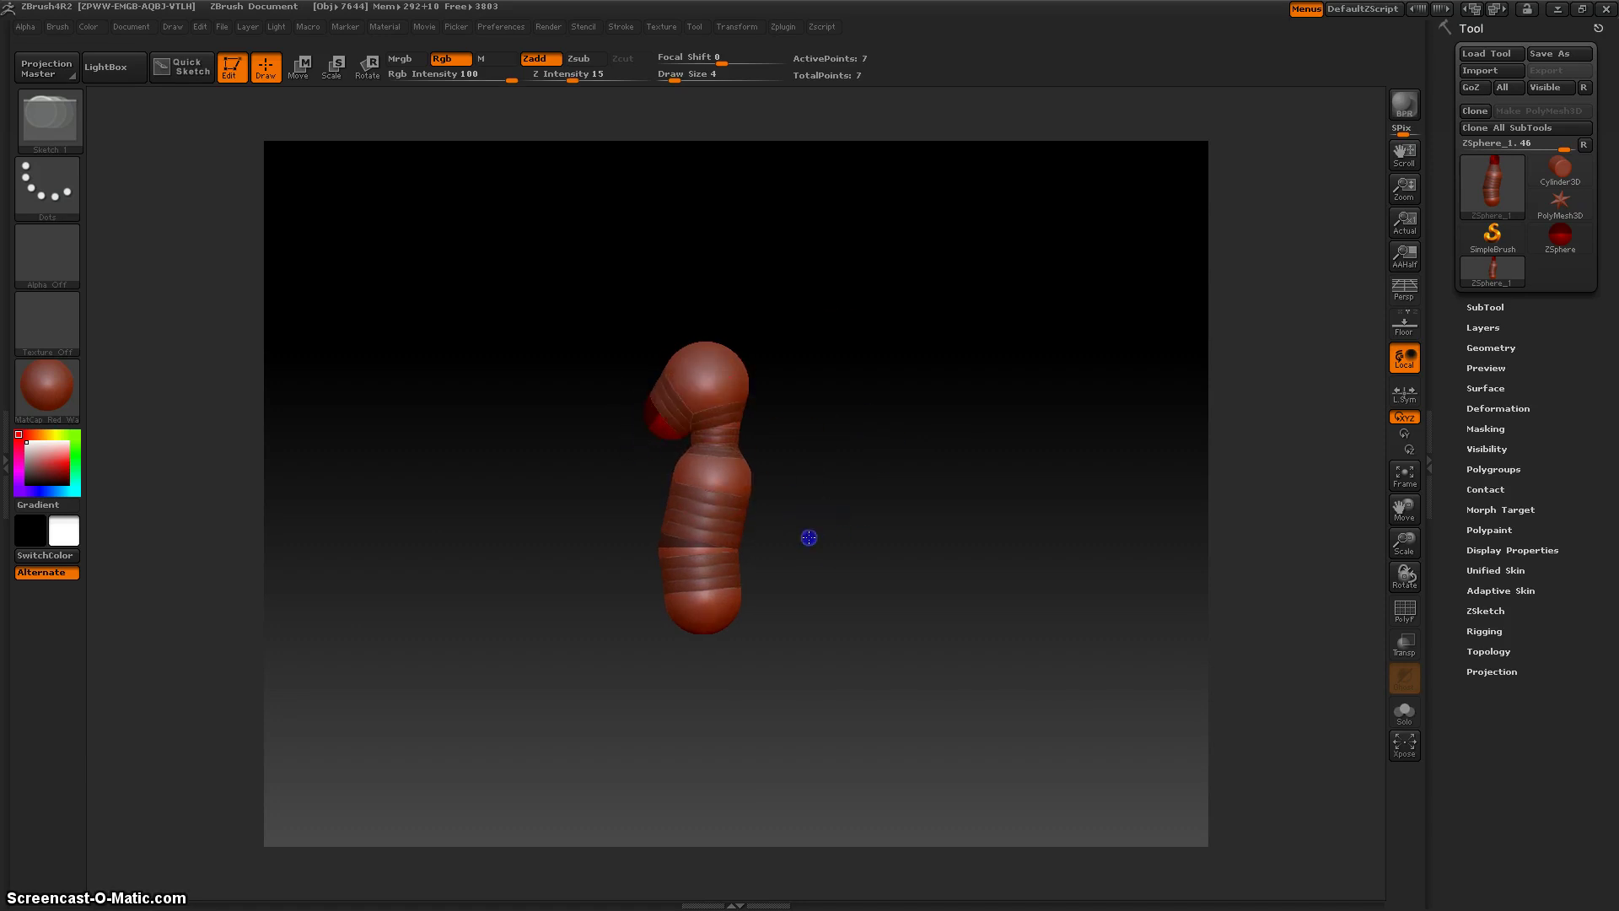
- Scale down the jaw ZSphere and move it closer in to the head
{"action": "mouse_move", "coordinate": [809, 537]}
{"action": "left_mouse_down"}
{"action": "mouse_move", "coordinate": [880, 537]}
{"action": "mouse_move", "coordinate": [832, 537]}
{"action": "left_mouse_up"}
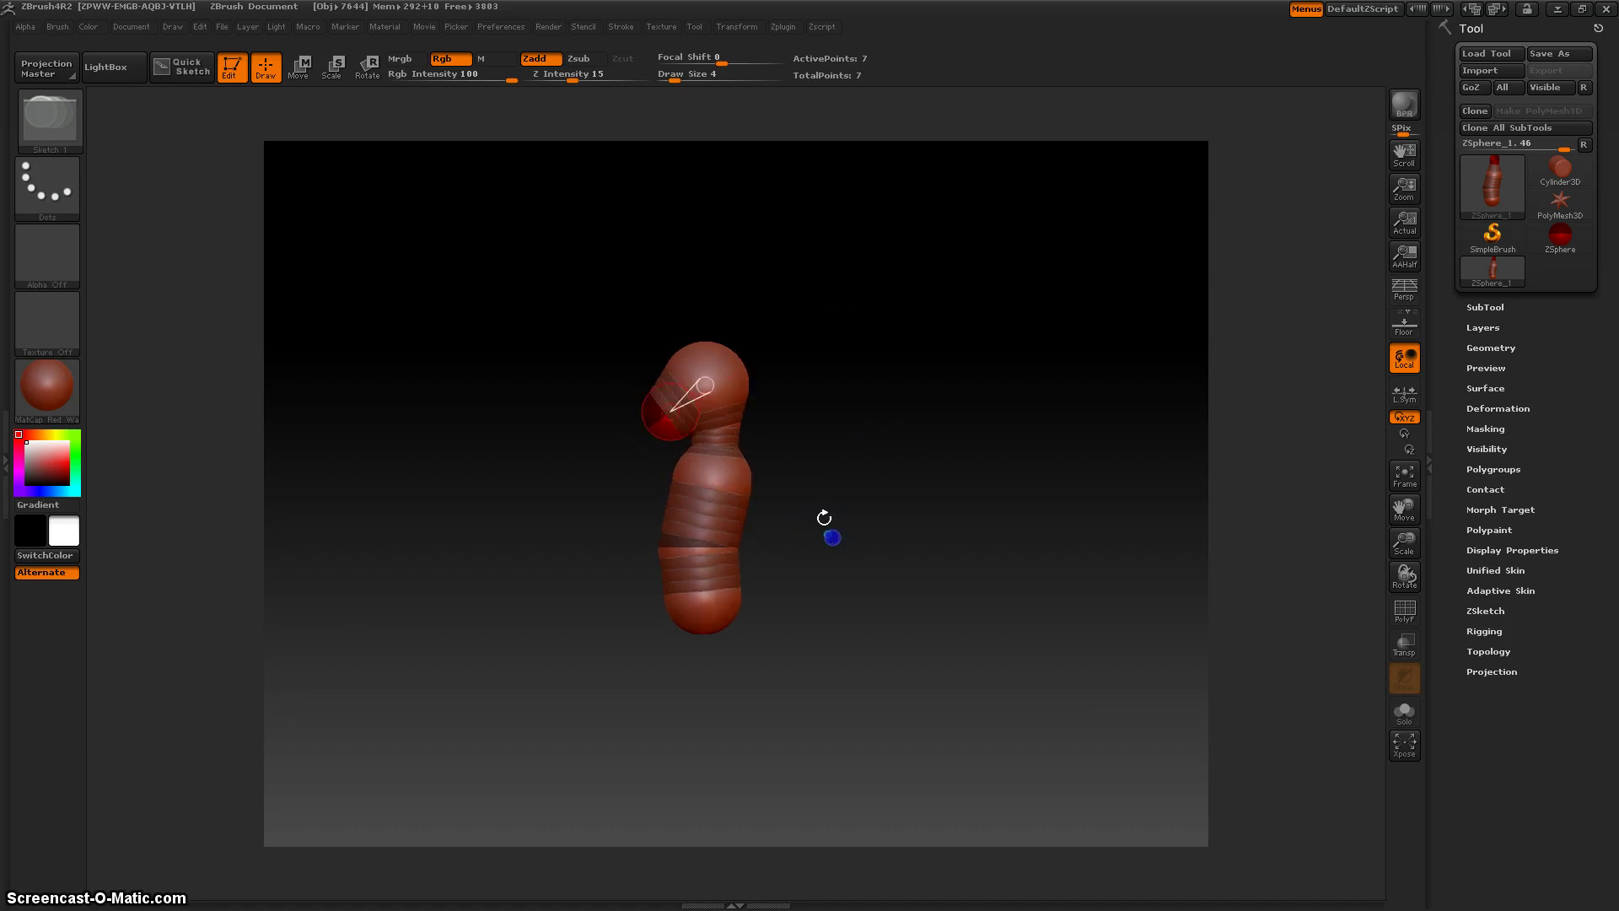
{"action": "key", "text": "e"}
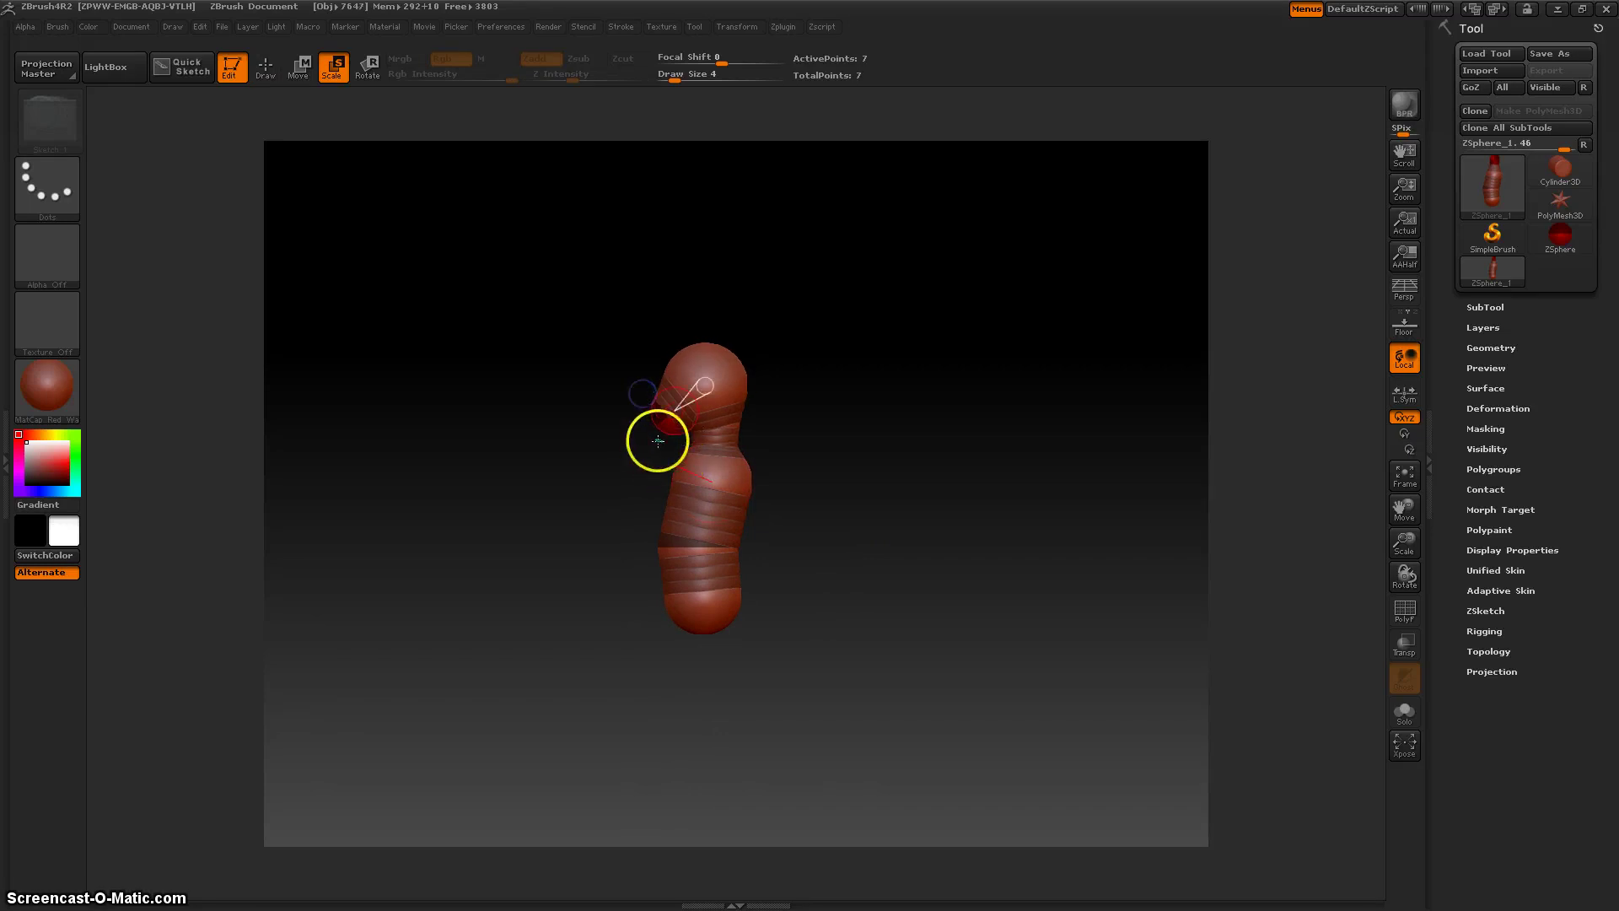
{"action": "key", "text": "w"}
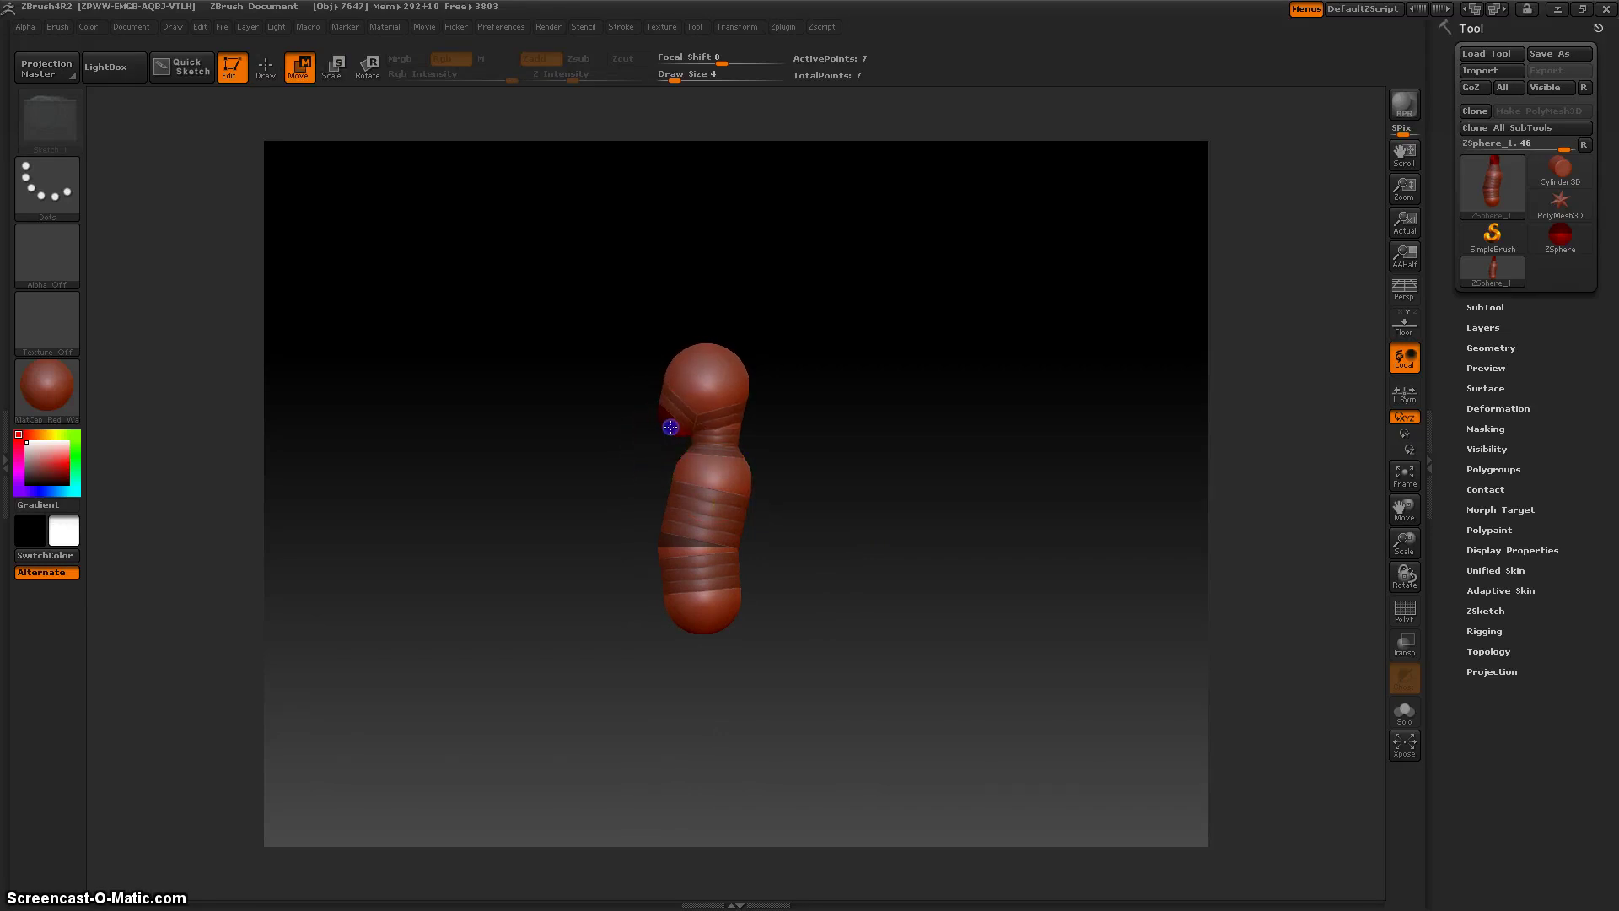
{"action": "left_click_drag", "start_coordinate": [806, 552], "coordinate": [881, 558]}
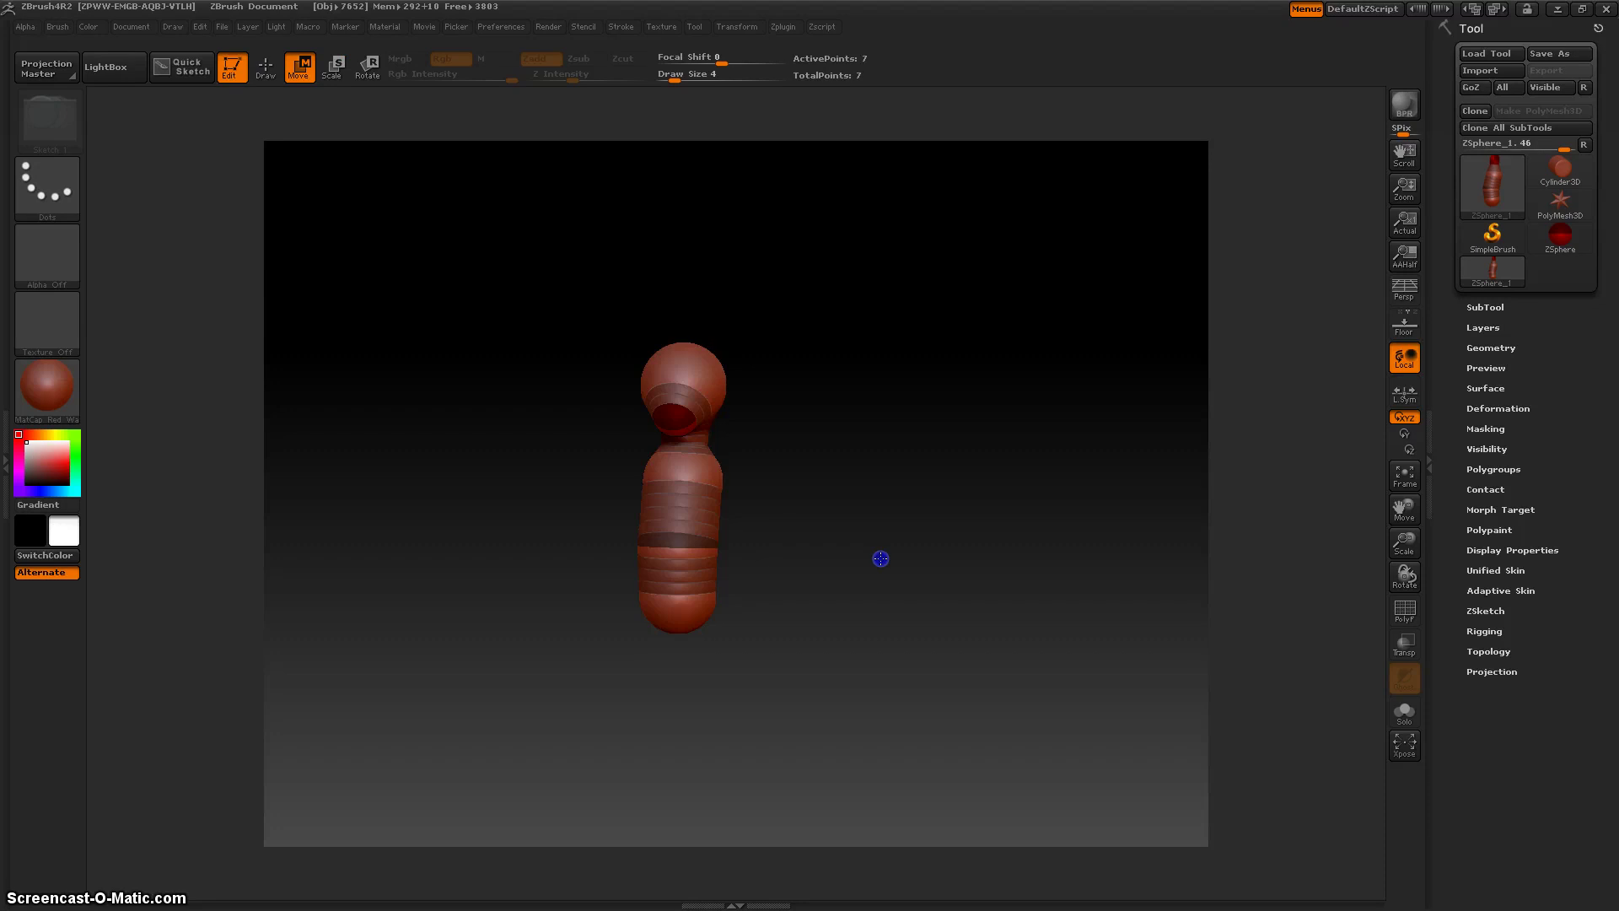
- Scale up the topmost torso ZSphere to form a broader chest
{"action": "left_click_drag", "start_coordinate": [703, 461], "coordinate": [699, 479]}
{"action": "key", "text": "e"}
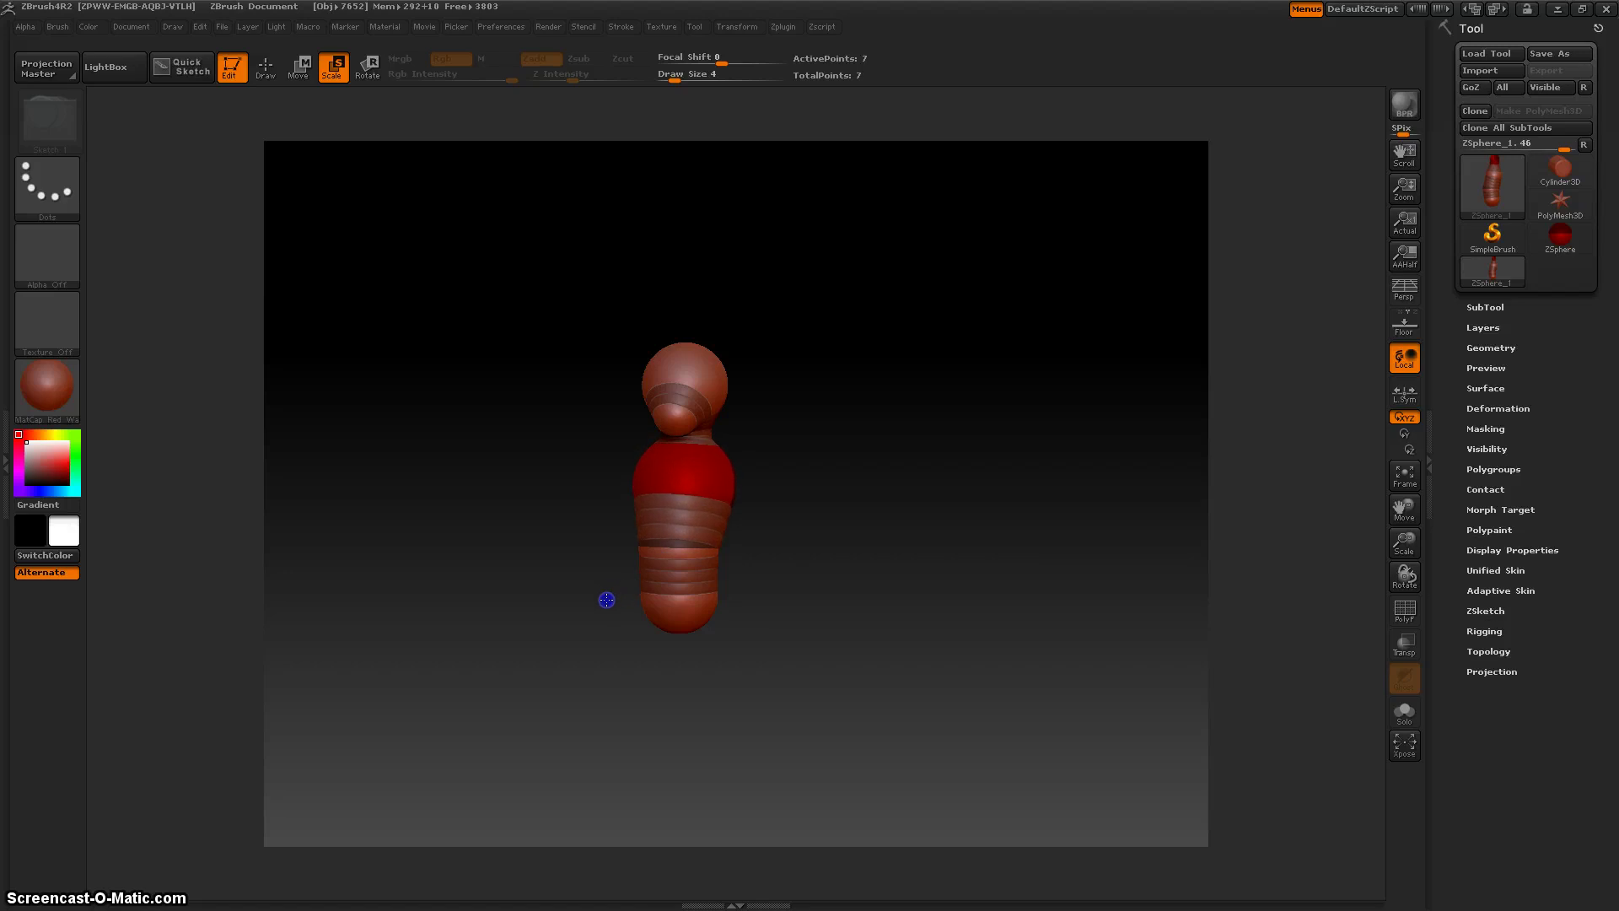
{"action": "left_click_drag", "start_coordinate": [603, 592], "coordinate": [759, 506]}
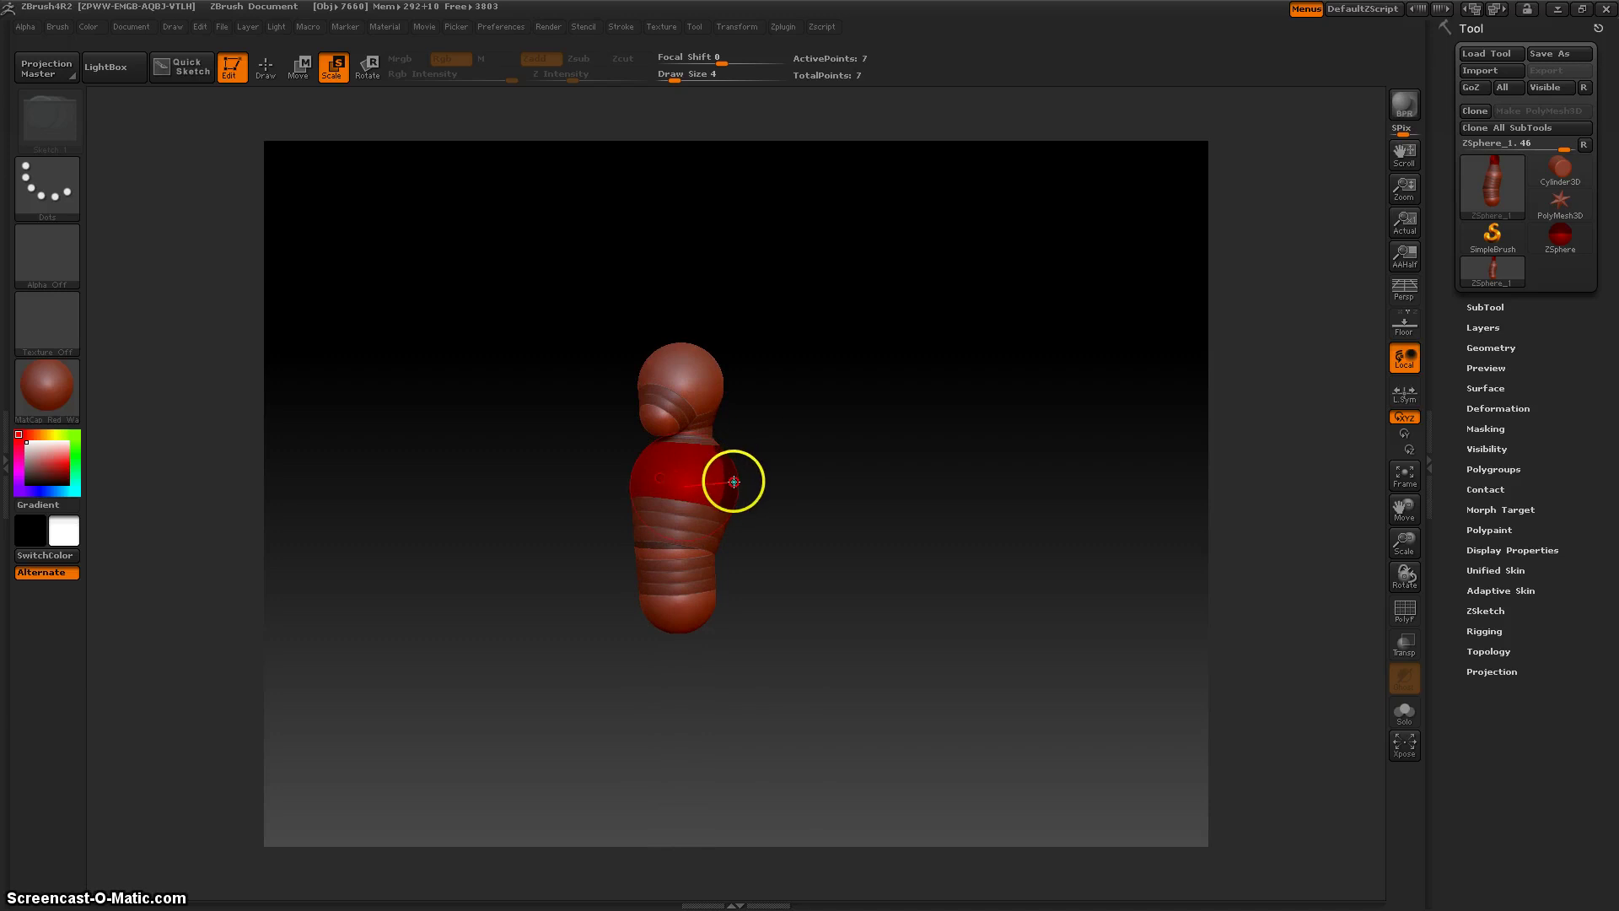
- Add a mirrored pair of shoulder ZSpheres on the sides of the chest and a second pair on top of them for the arms
{"action": "key", "text": "w"}
{"action": "key", "text": "q"}
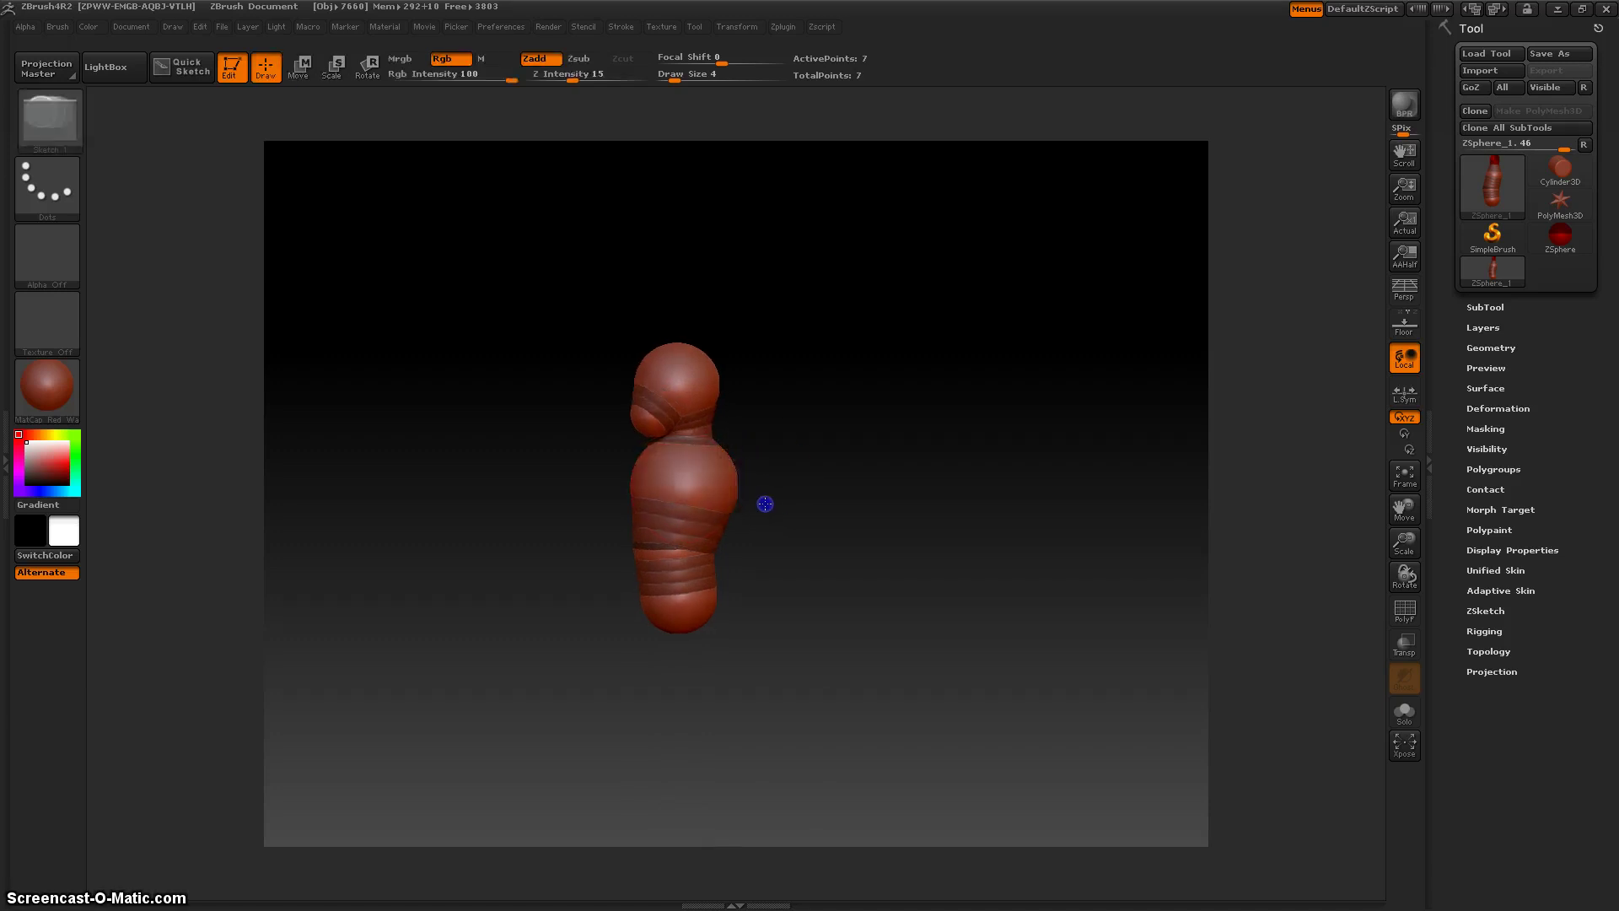
{"action": "left_click_drag", "start_coordinate": [693, 466], "coordinate": [714, 474]}
{"action": "mouse_move", "coordinate": [788, 545]}
{"action": "left_mouse_down"}
{"action": "mouse_move", "coordinate": [876, 553]}
{"action": "mouse_move", "coordinate": [802, 546]}
{"action": "left_mouse_up"}
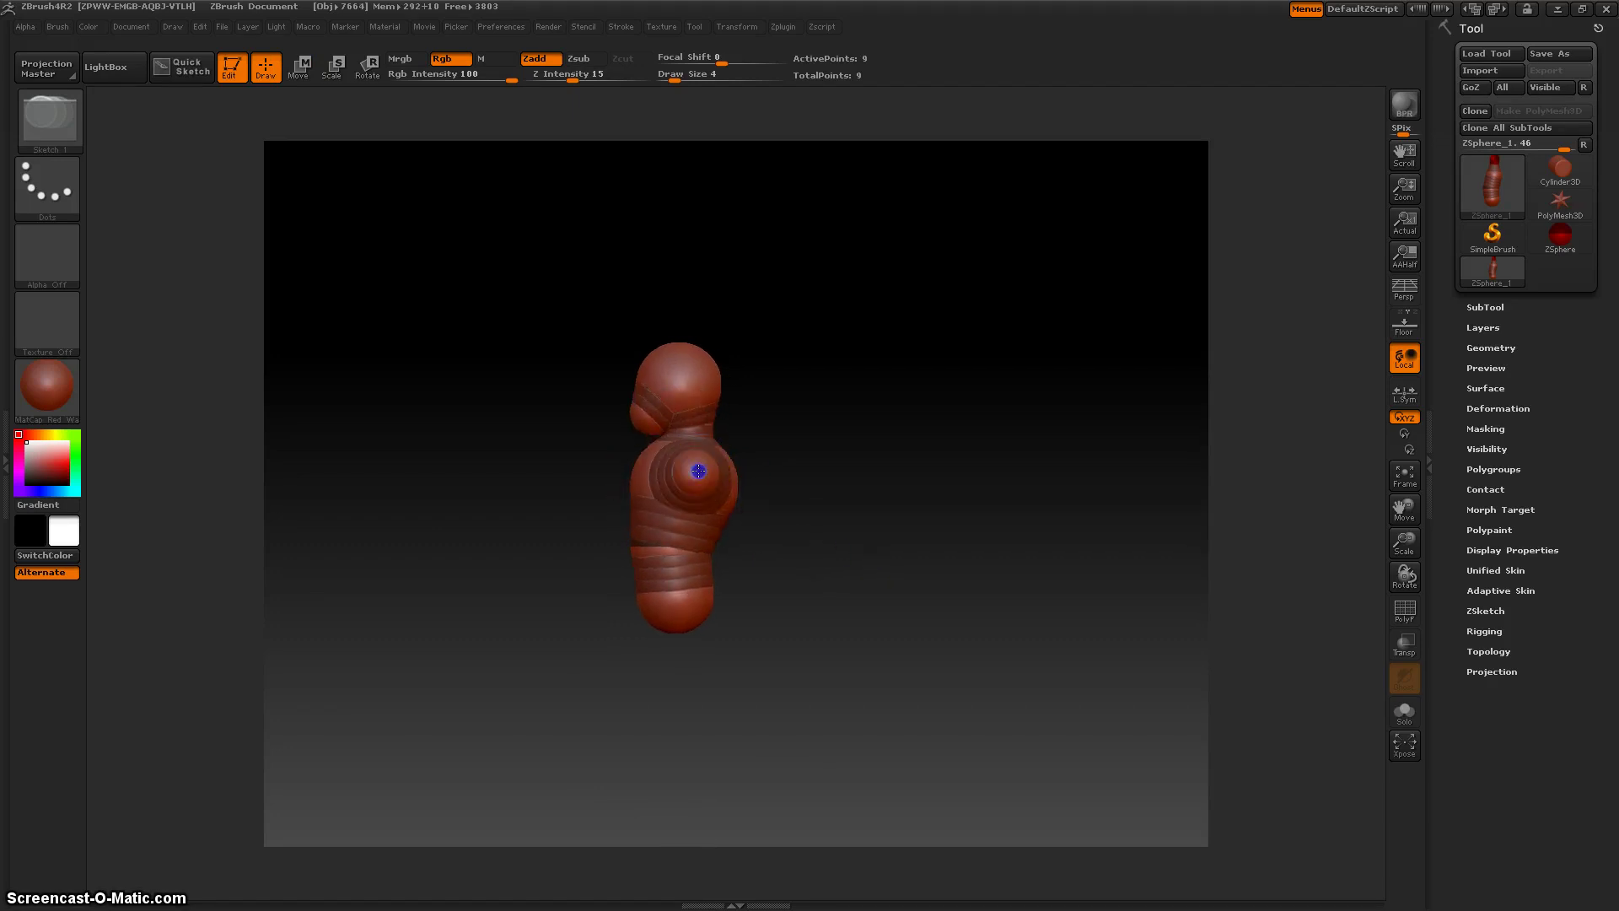
{"action": "left_click_drag", "start_coordinate": [780, 544], "coordinate": [838, 543]}
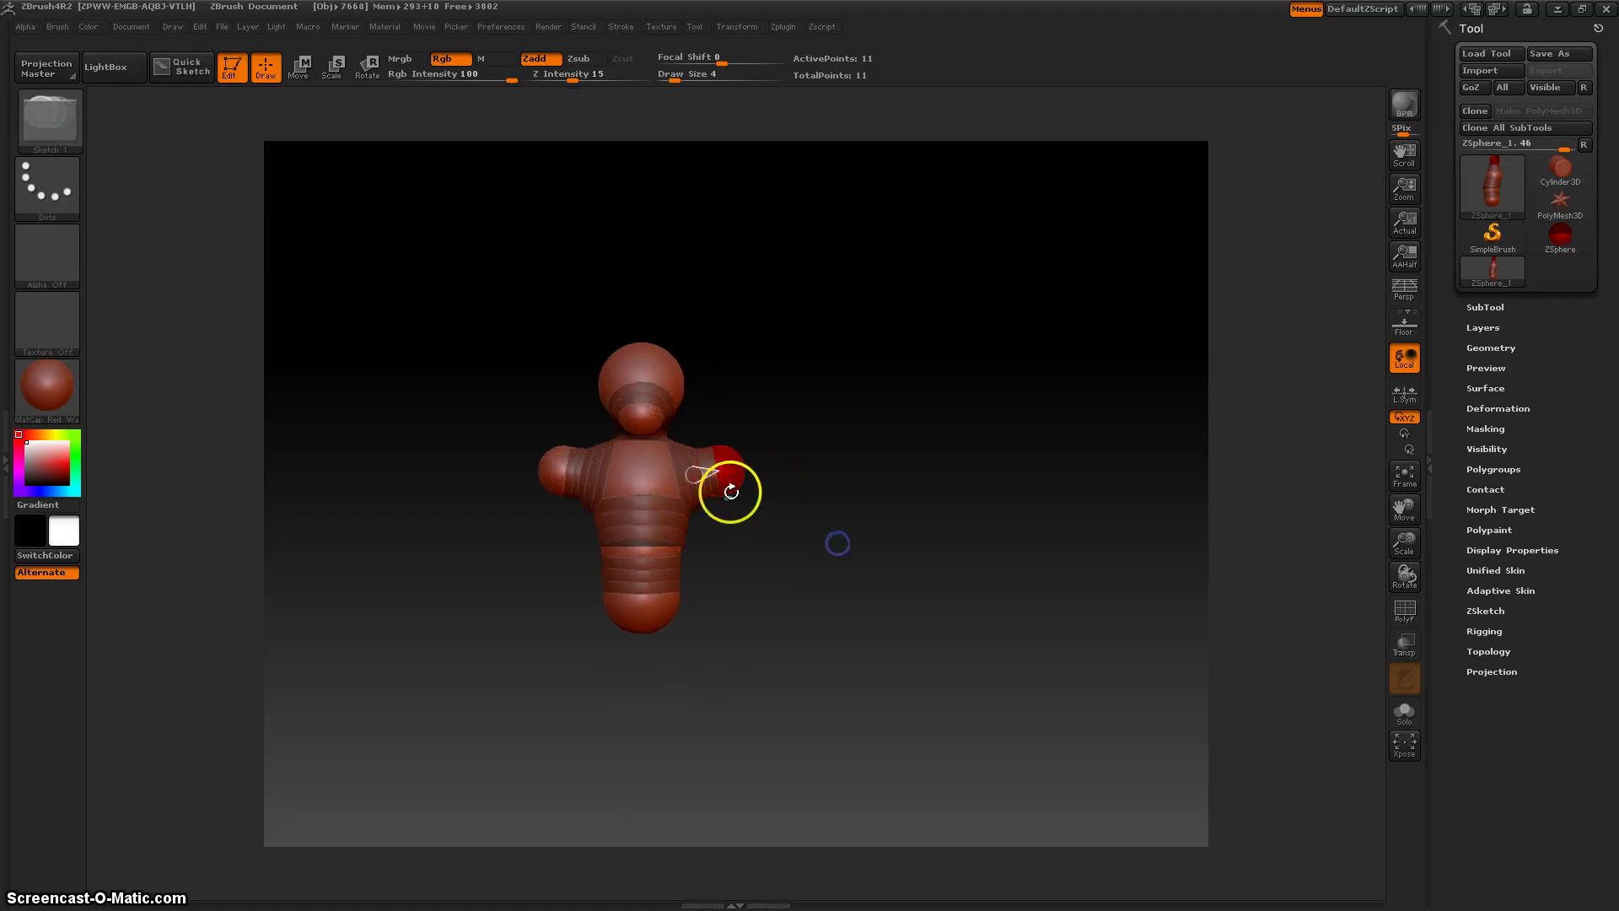
- Move the outer arm ZSpheres down and outward and the shoulder ZSpheres in against the chest to form sloping upper arms
{"action": "key", "text": "w"}
{"action": "left_click_drag", "start_coordinate": [730, 491], "coordinate": [743, 567]}
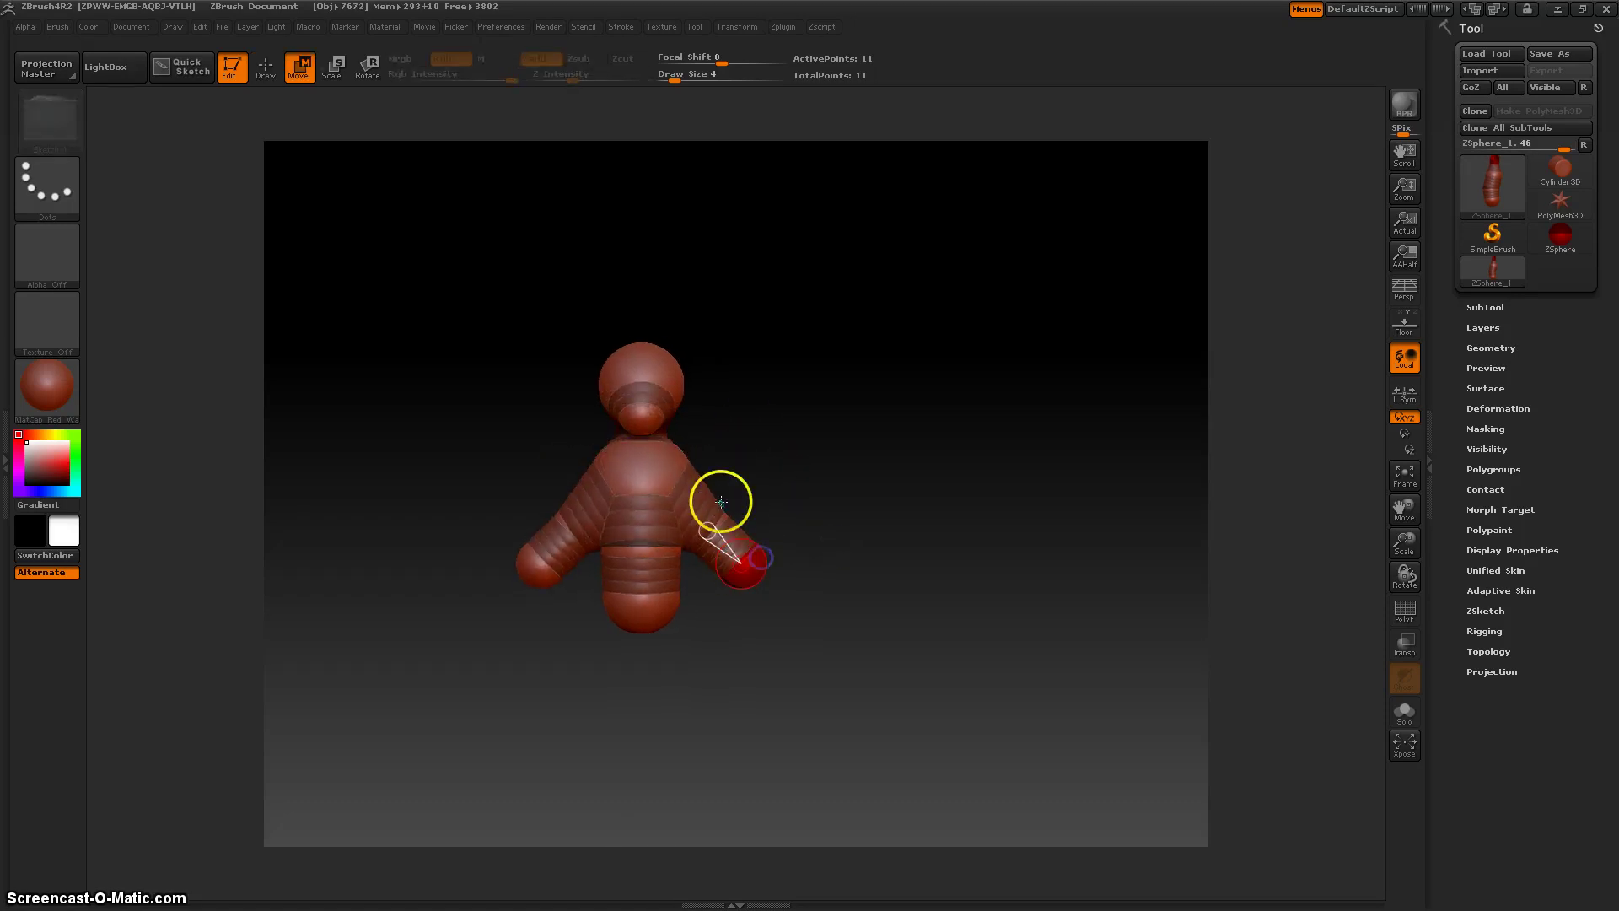
{"action": "left_click_drag", "start_coordinate": [716, 506], "coordinate": [709, 460]}
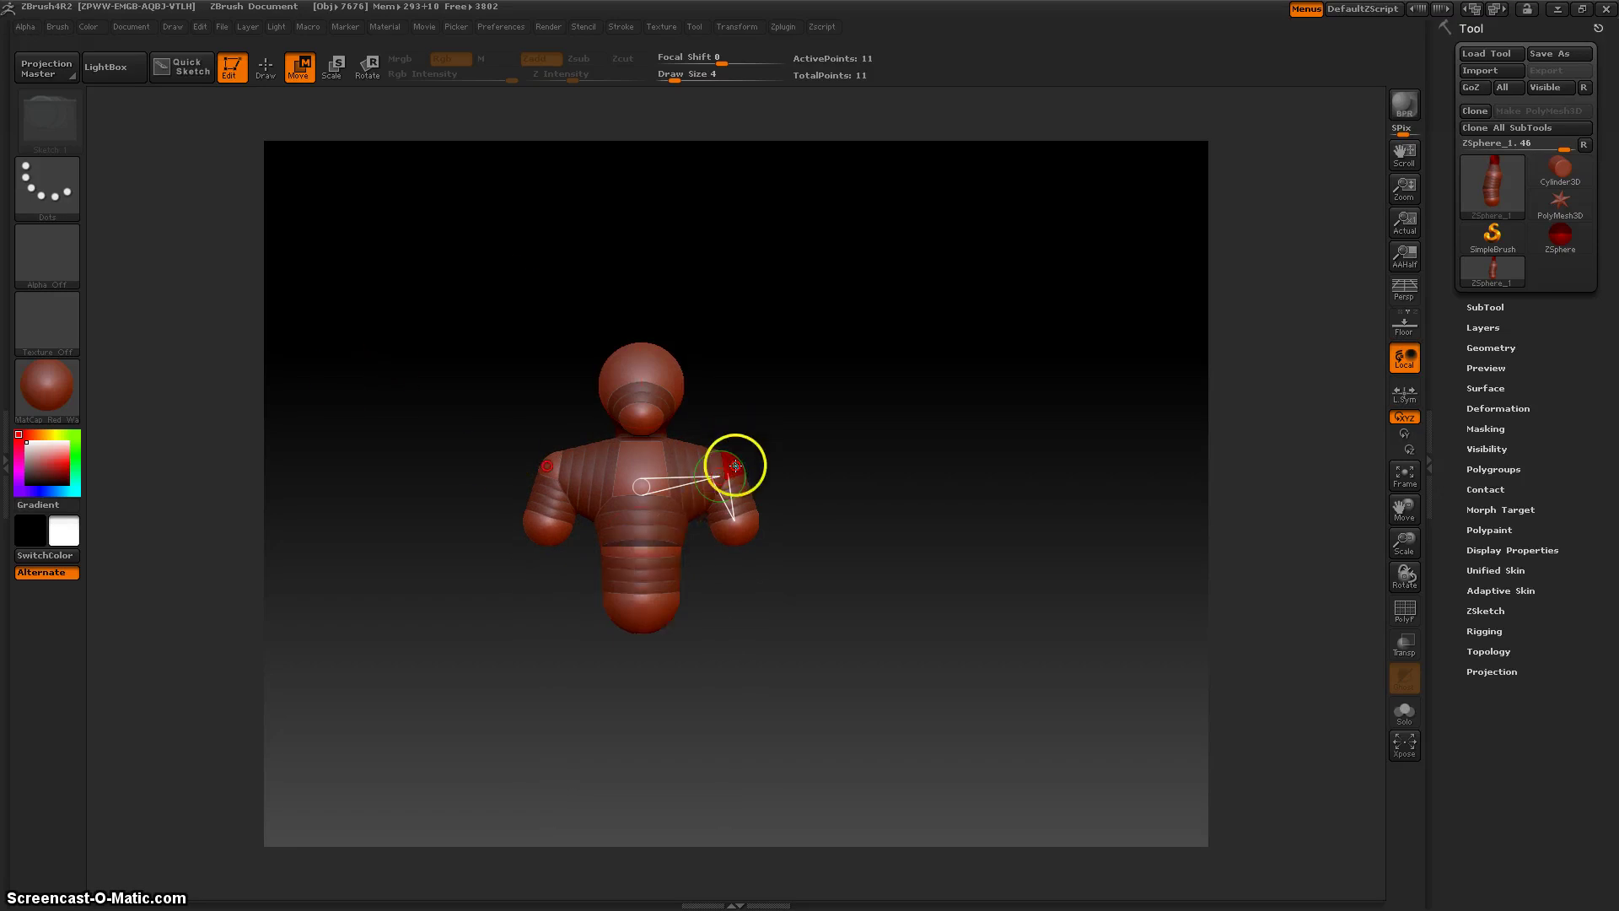
{"action": "left_click_drag", "start_coordinate": [720, 454], "coordinate": [711, 455]}
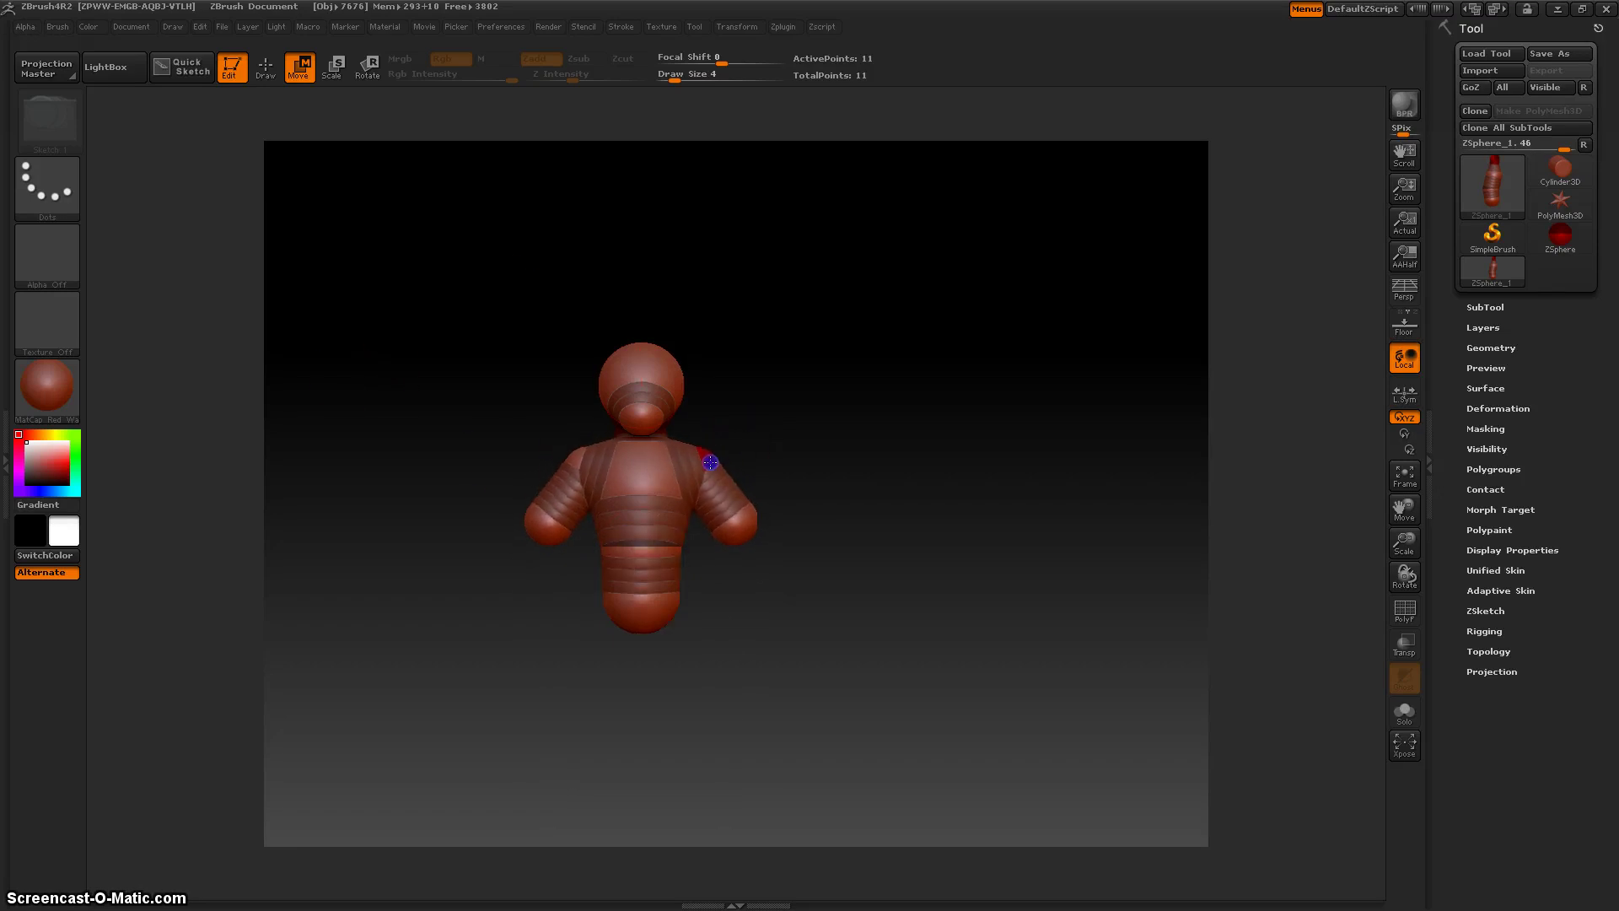
{"action": "left_click_drag", "start_coordinate": [734, 523], "coordinate": [751, 541]}
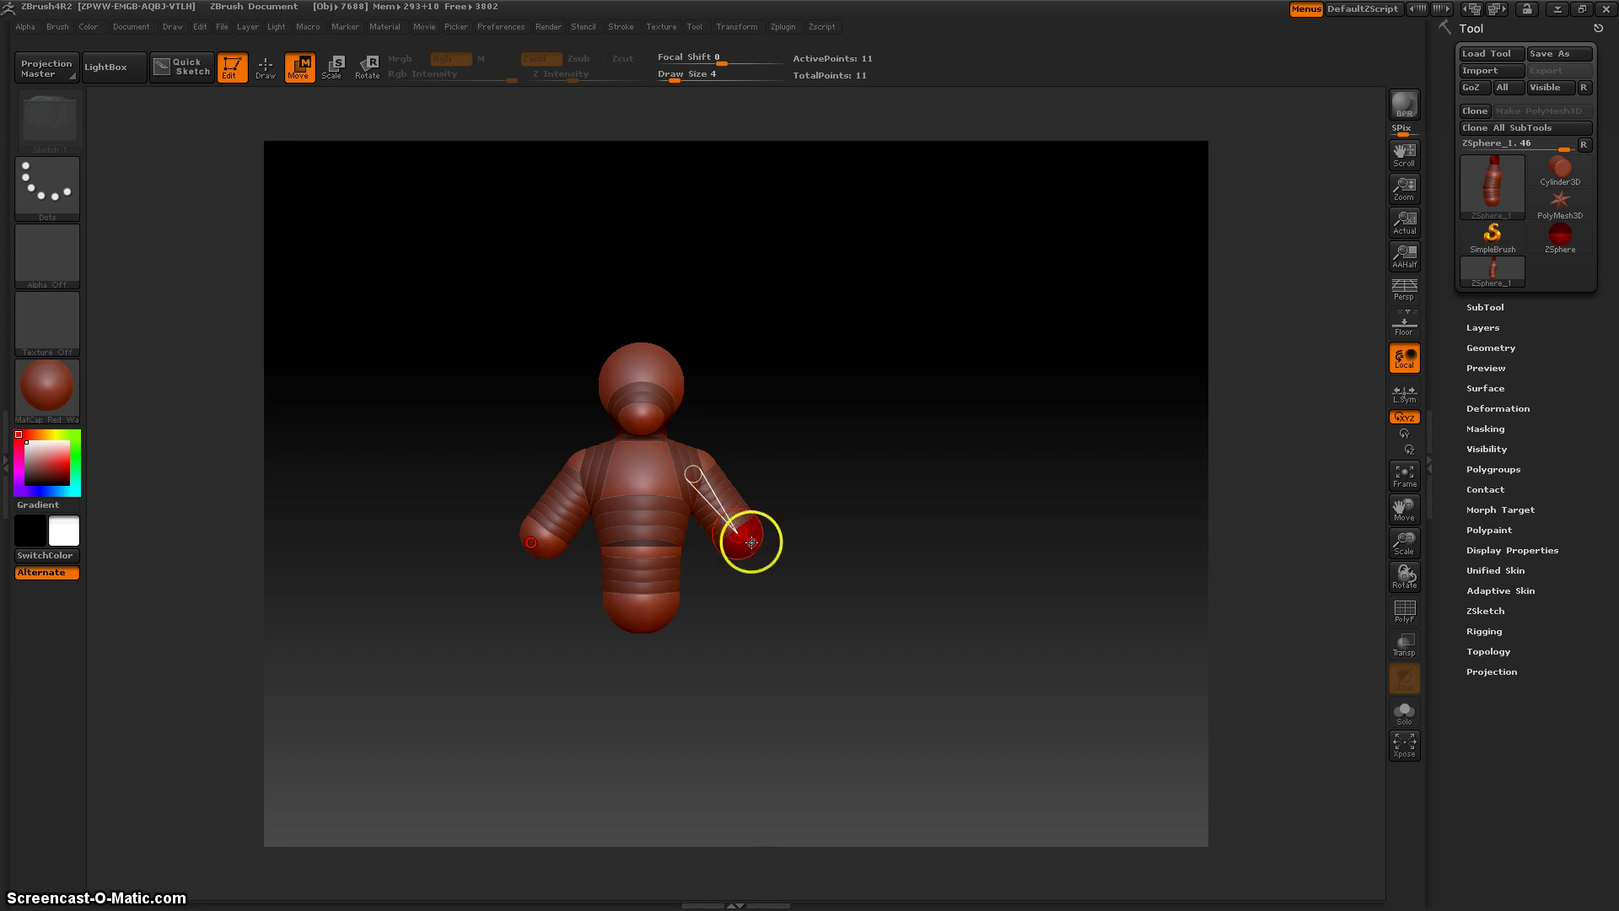
- Scale down the elbow ZSpheres and add a mirrored pair of ZSpheres on them for the forearms
{"action": "key", "text": "e"}
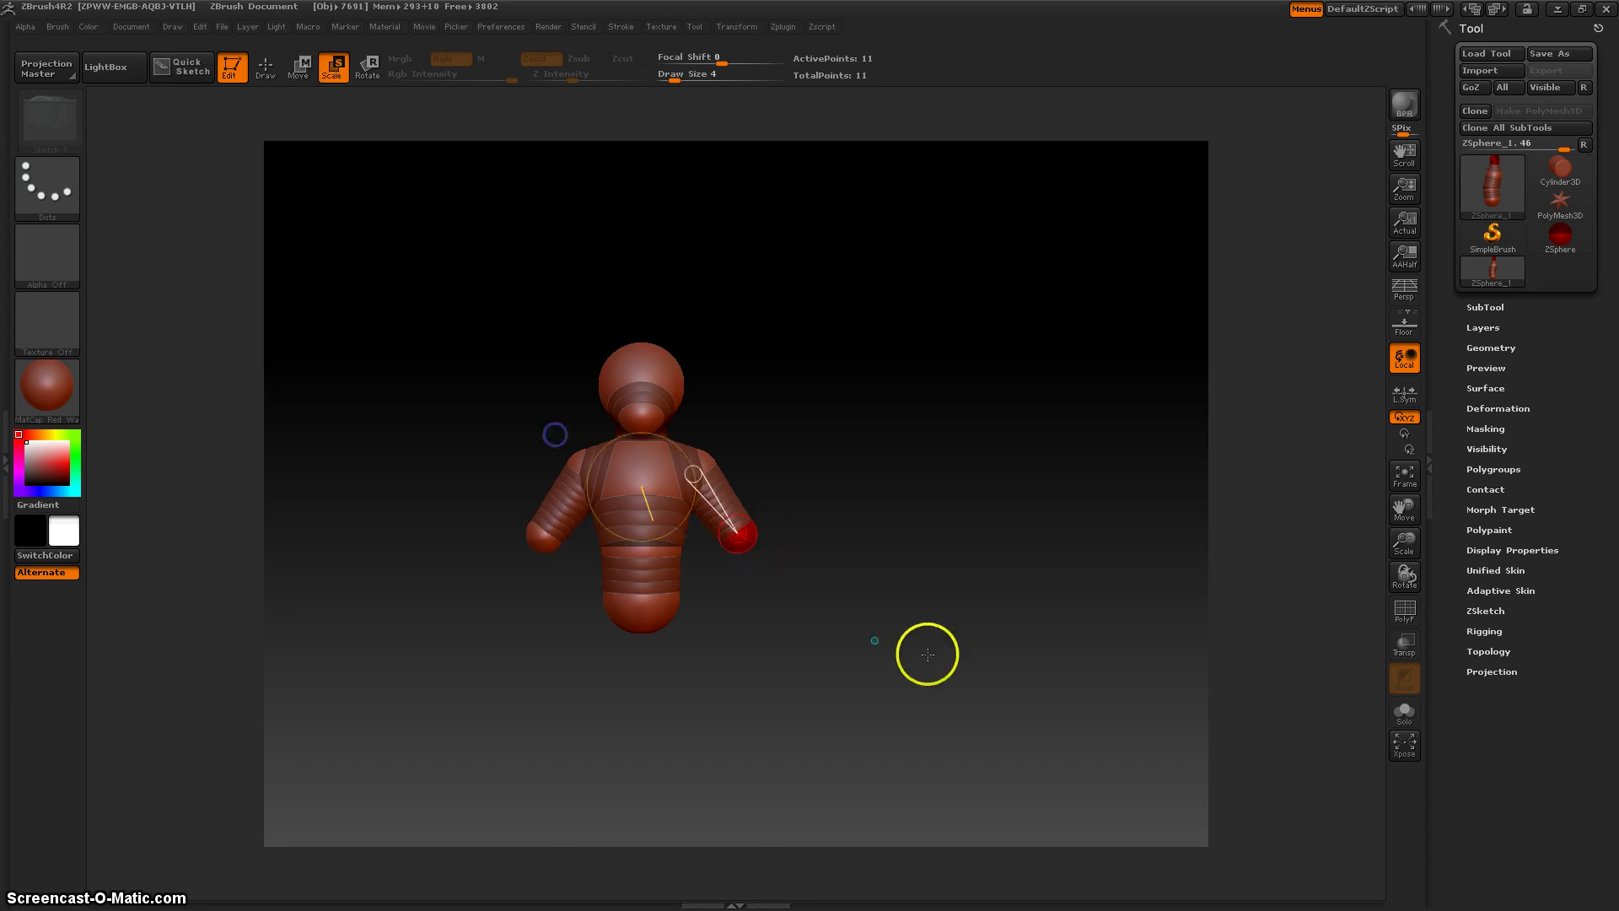
{"action": "mouse_move", "coordinate": [927, 654]}
{"action": "left_mouse_down"}
{"action": "mouse_move", "coordinate": [838, 643]}
{"action": "mouse_move", "coordinate": [913, 643]}
{"action": "mouse_move", "coordinate": [842, 641]}
{"action": "mouse_move", "coordinate": [784, 571]}
{"action": "mouse_move", "coordinate": [900, 621]}
{"action": "mouse_move", "coordinate": [788, 622]}
{"action": "left_mouse_up"}
{"action": "key", "text": "q"}
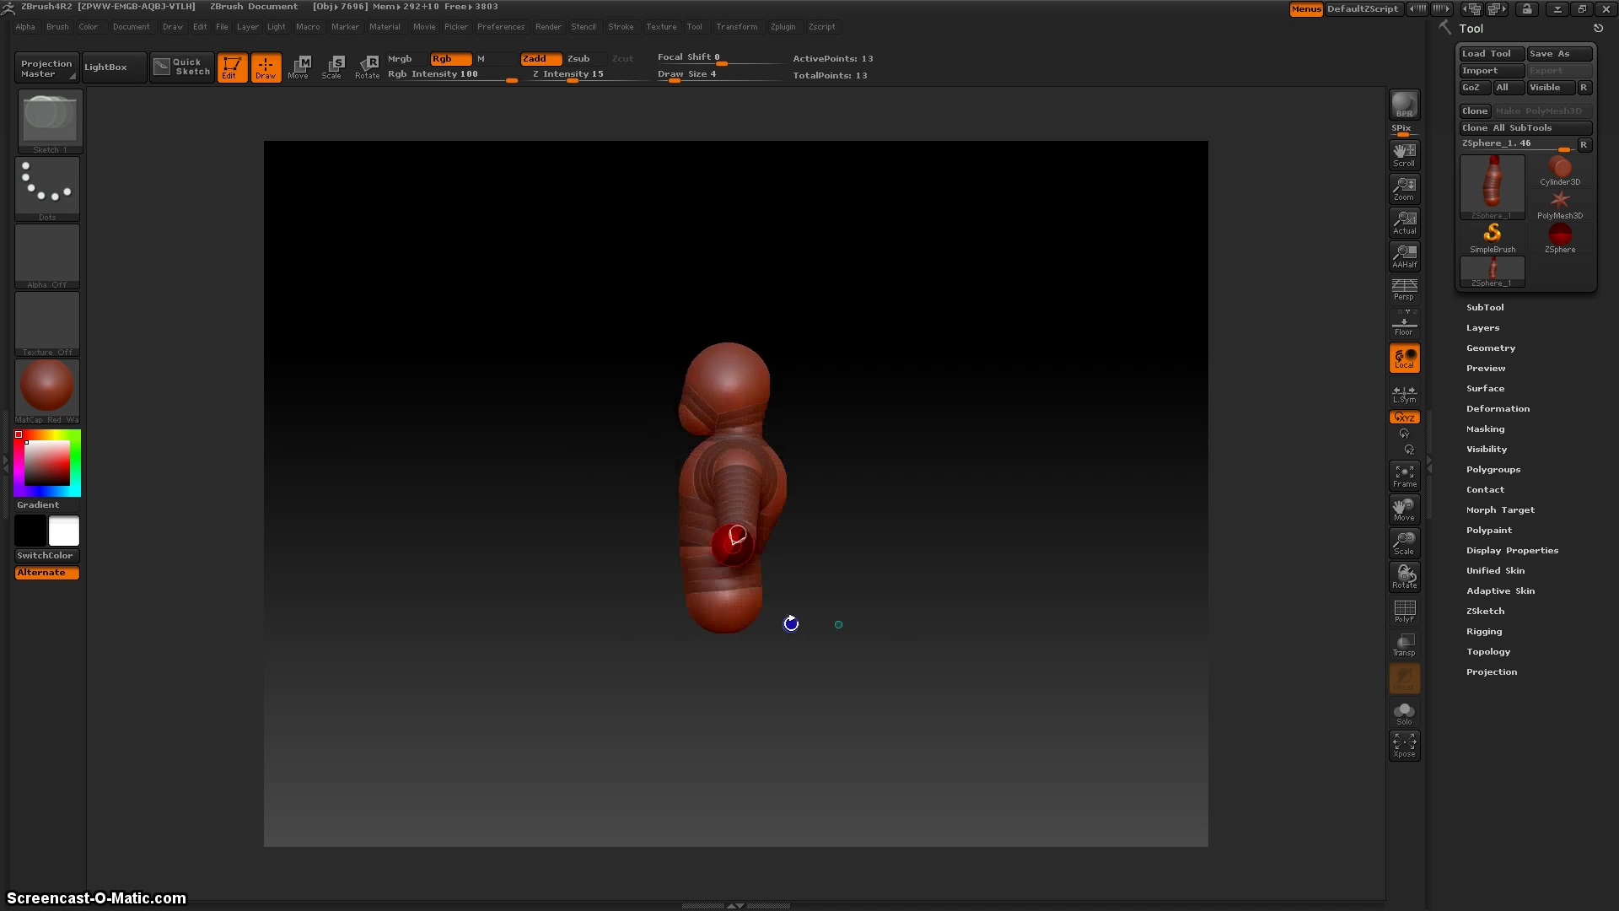
- Move the new arm-end ZSpheres down below the elbows to form the forearms
{"action": "key", "text": "w"}
{"action": "mouse_move", "coordinate": [716, 546]}
{"action": "left_mouse_down"}
{"action": "mouse_move", "coordinate": [654, 571]}
{"action": "mouse_move", "coordinate": [720, 572]}
{"action": "left_mouse_up"}
{"action": "left_click_drag", "start_coordinate": [865, 607], "coordinate": [844, 612]}
{"action": "left_click_drag", "start_coordinate": [717, 549], "coordinate": [712, 626]}
{"action": "left_click_drag", "start_coordinate": [762, 677], "coordinate": [829, 745]}
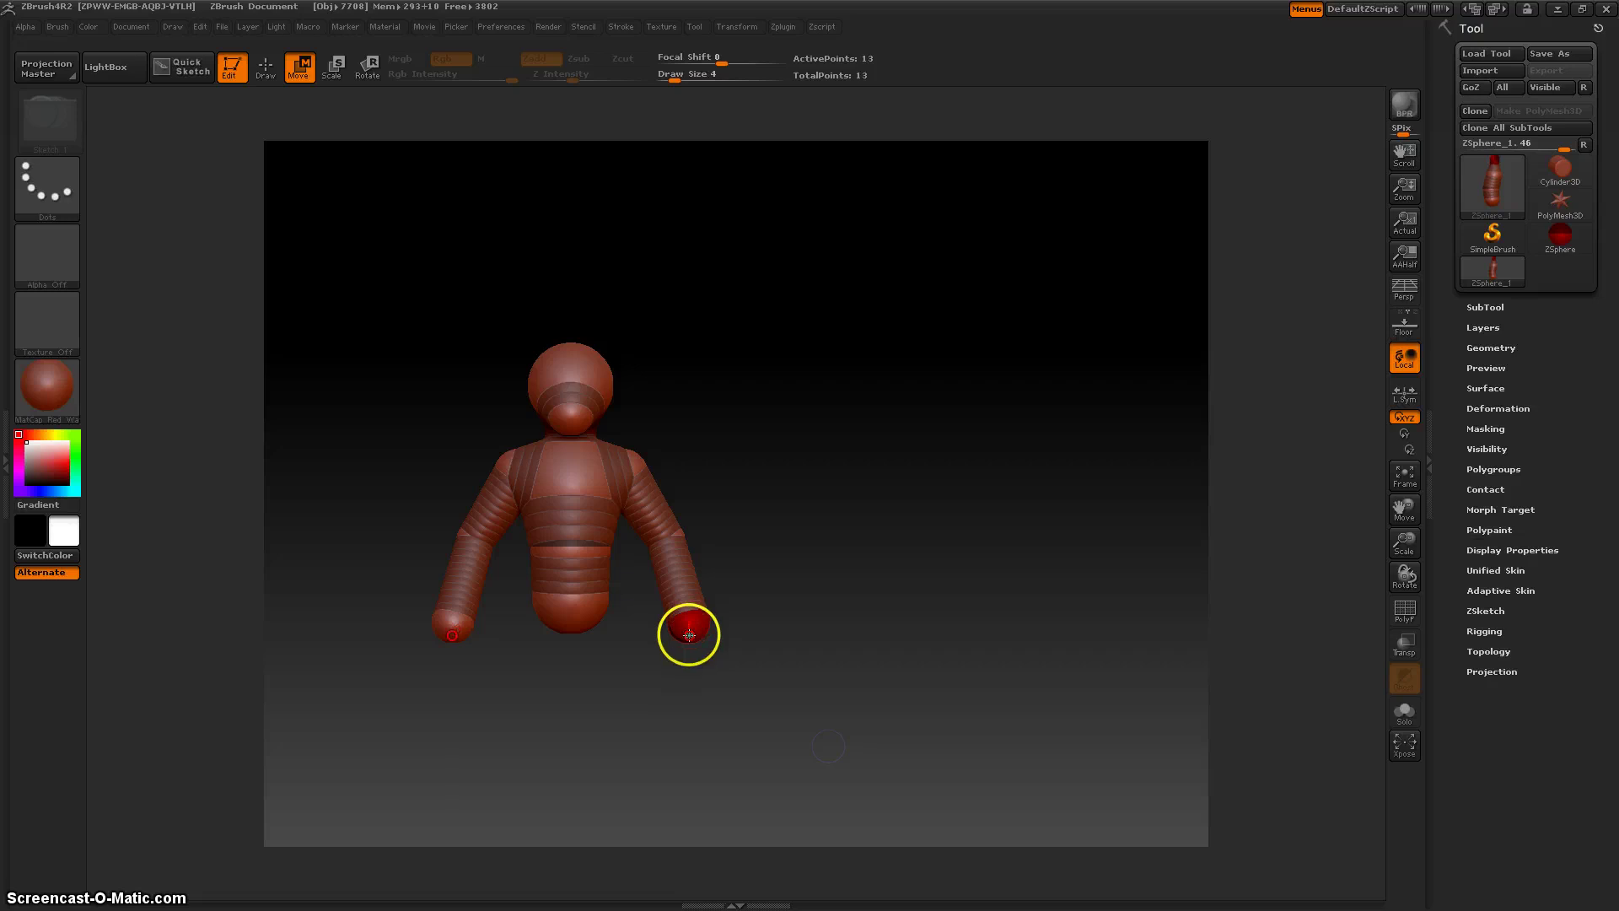
- Move the wrist ZSpheres outward and slightly forward of the body, and scale them down
{"action": "left_click_drag", "start_coordinate": [686, 633], "coordinate": [813, 643]}
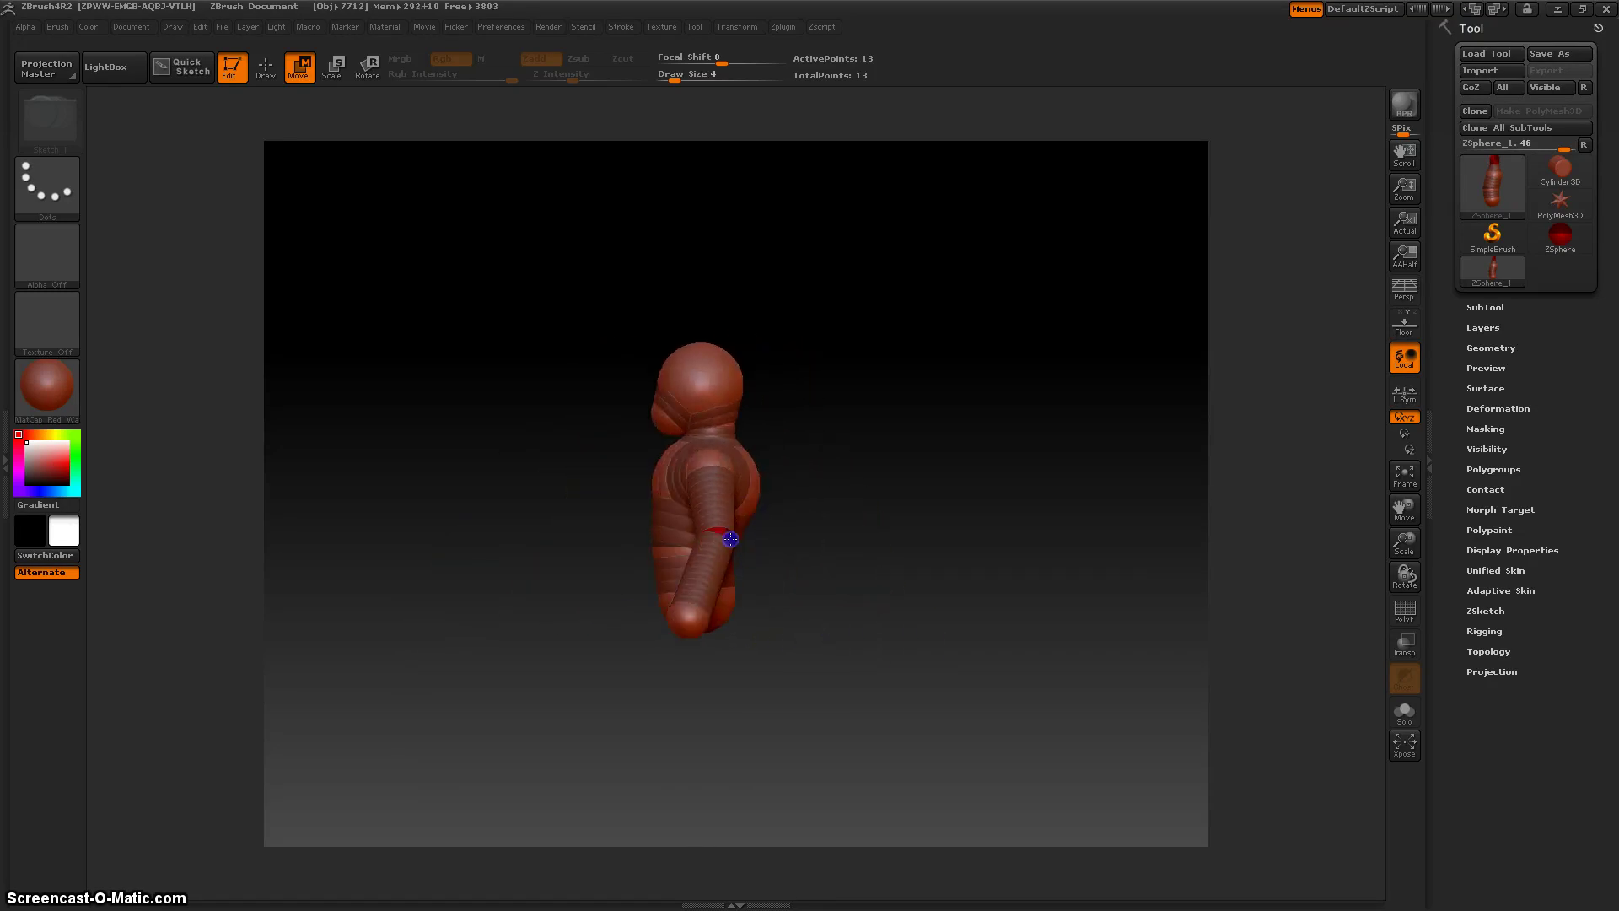
{"action": "left_click_drag", "start_coordinate": [805, 577], "coordinate": [894, 583]}
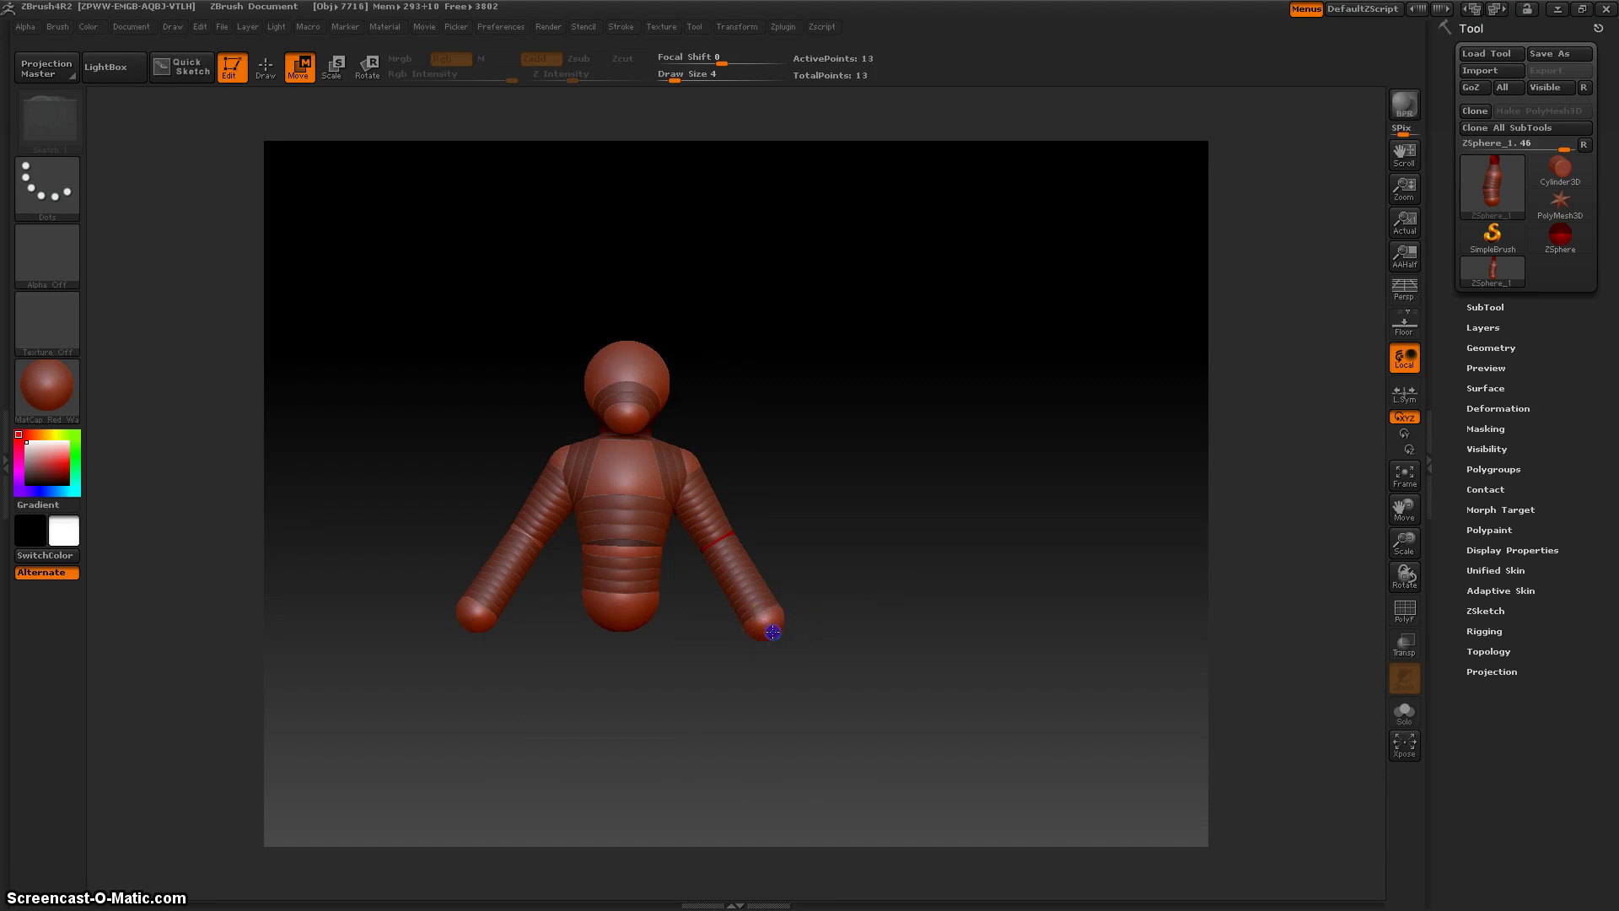
{"action": "left_click_drag", "start_coordinate": [770, 631], "coordinate": [833, 673]}
{"action": "key", "text": "e"}
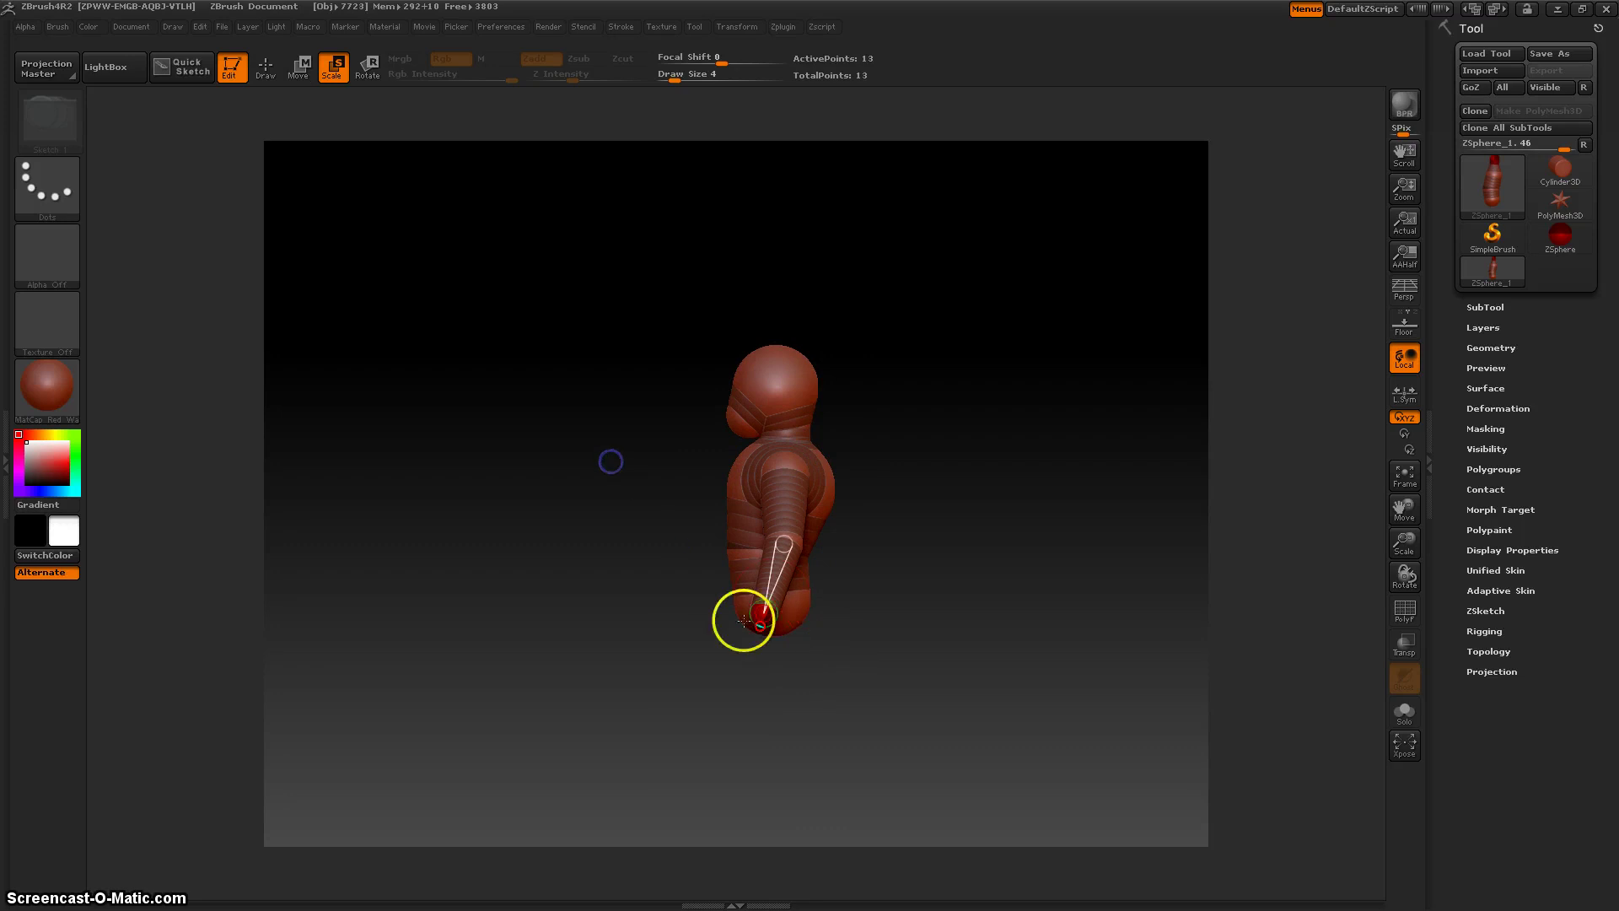
- Add a mirrored pair of ZSpheres on the ends of the wrists as the hands
{"action": "left_click_drag", "start_coordinate": [835, 741], "coordinate": [827, 612]}
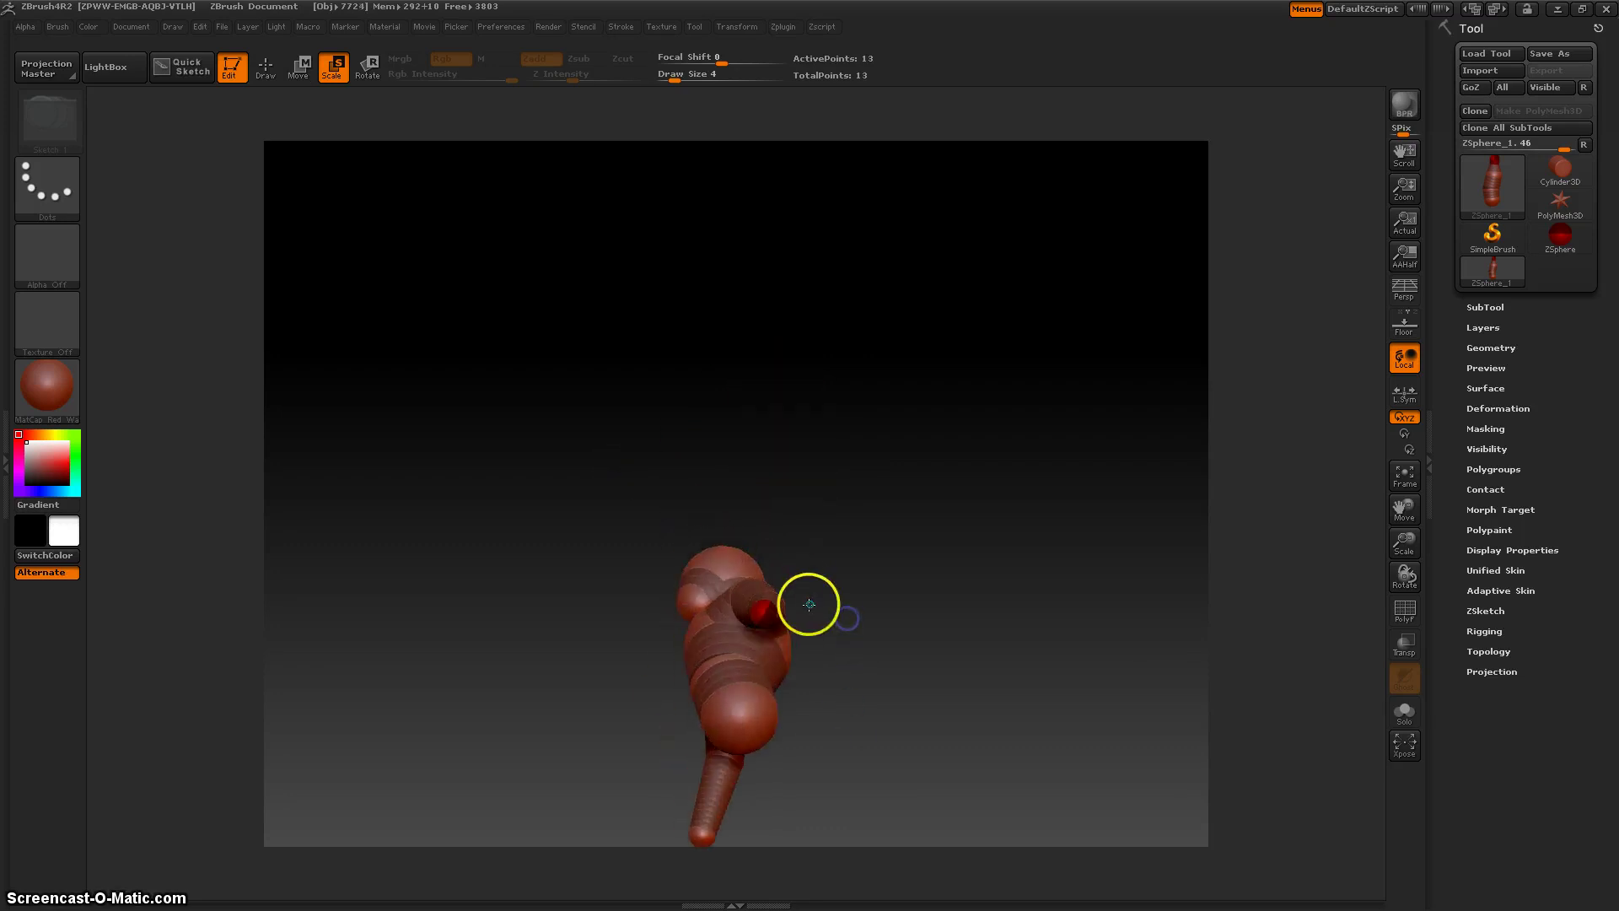
{"action": "key", "text": "q"}
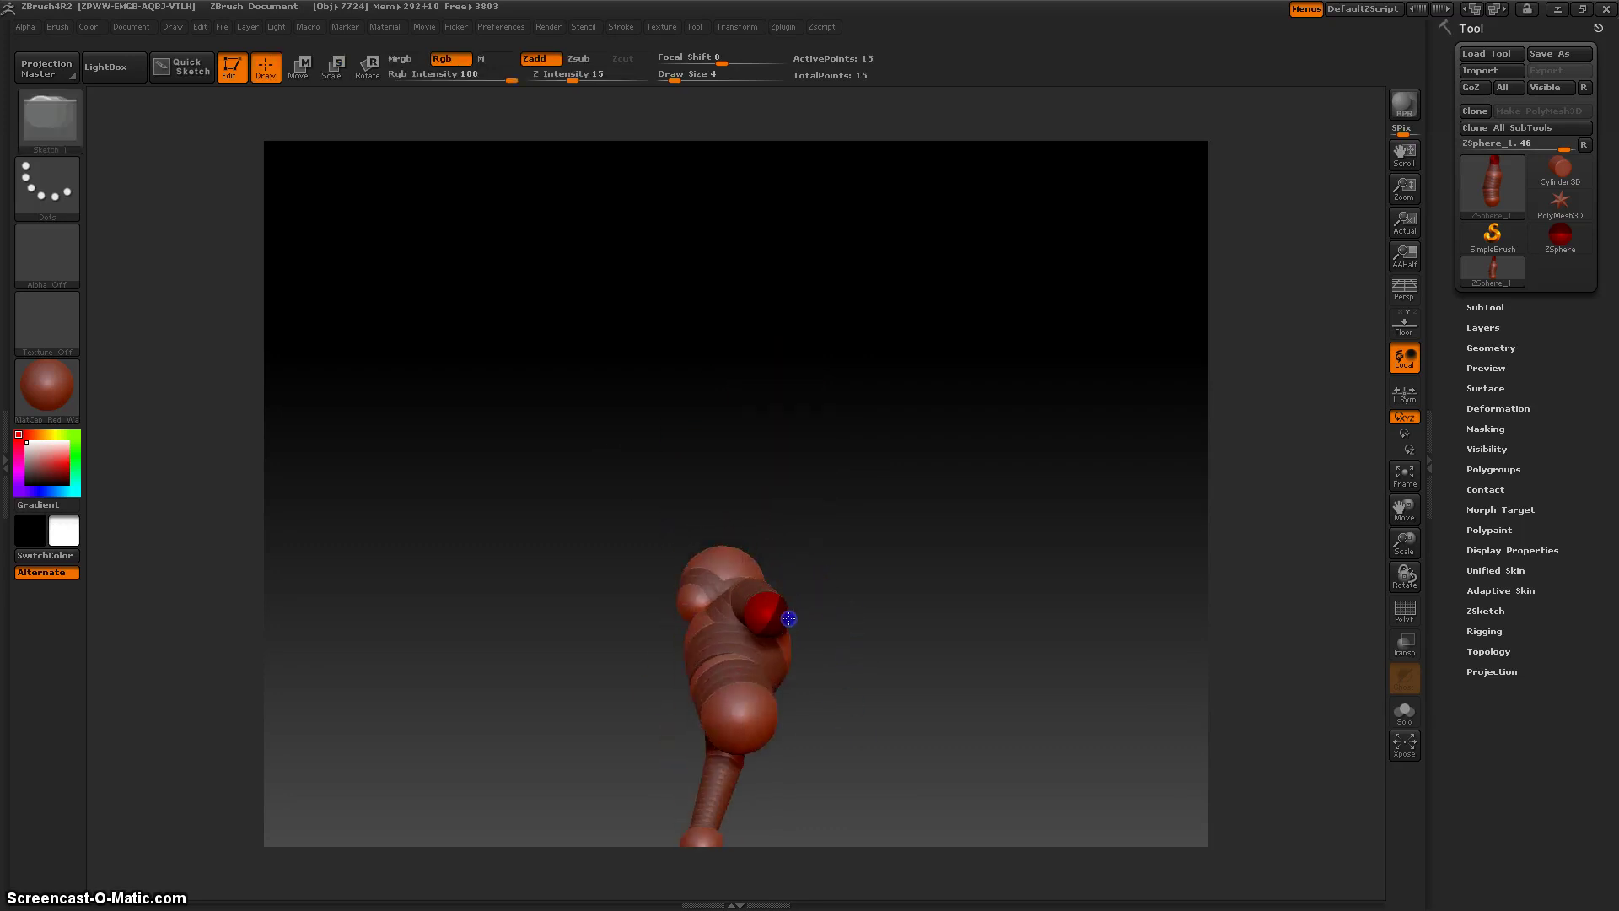
{"action": "left_click_drag", "start_coordinate": [786, 618], "coordinate": [903, 644]}
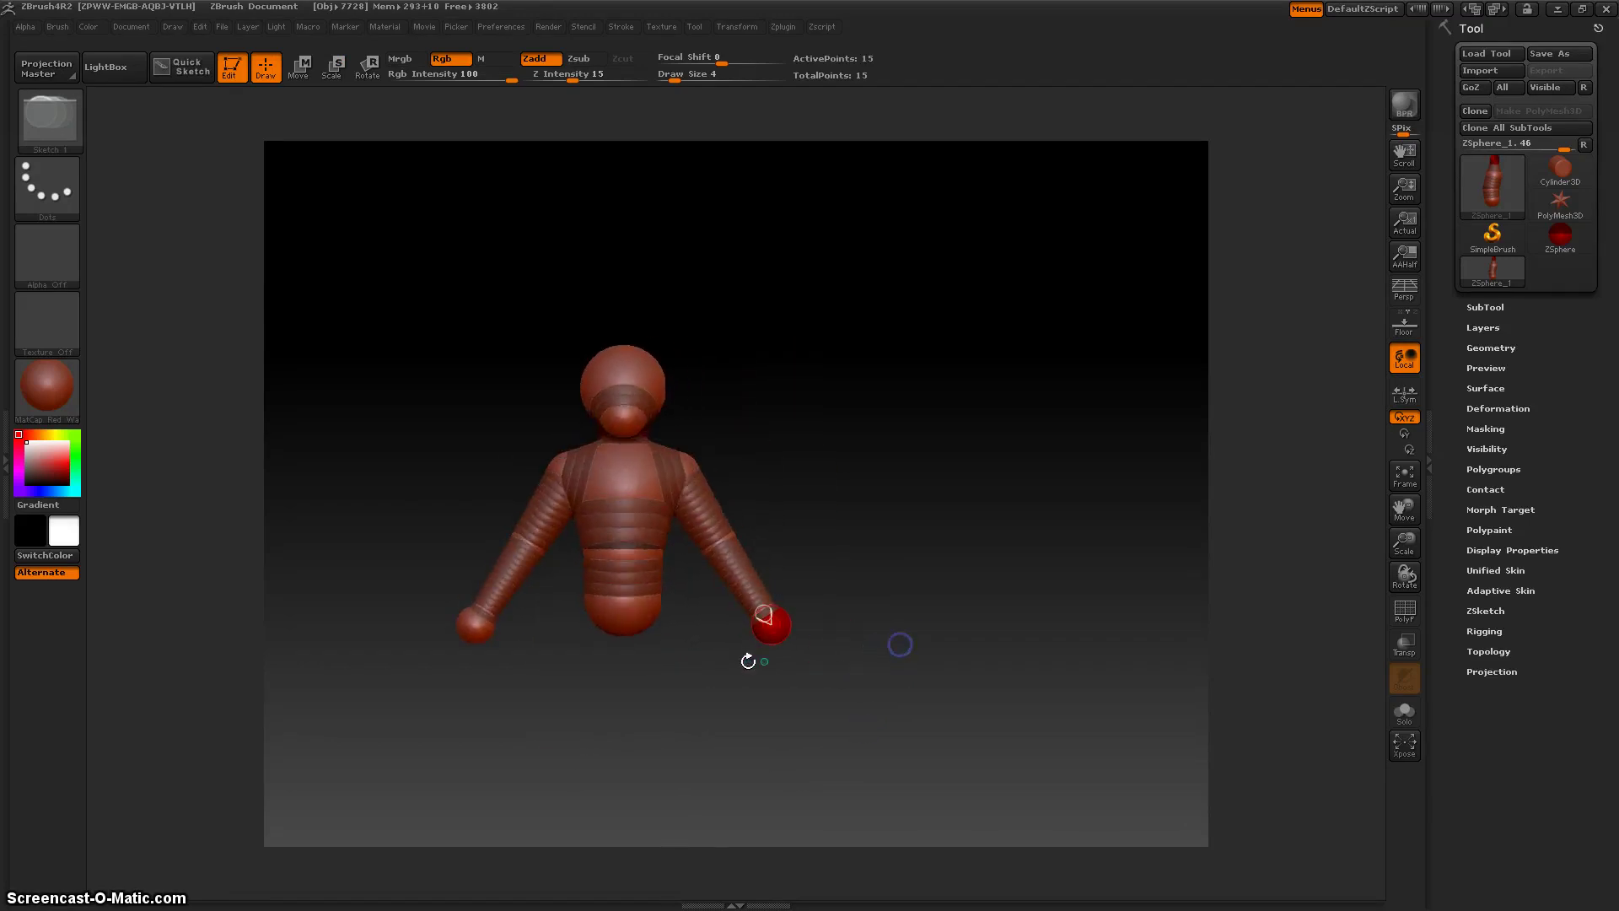
- Reposition the hand ZSpheres on the wrists and adjust the arm pose from the front and side
{"action": "key", "text": "w"}
{"action": "mouse_move", "coordinate": [782, 639]}
{"action": "left_mouse_down"}
{"action": "mouse_move", "coordinate": [766, 609]}
{"action": "mouse_move", "coordinate": [795, 672]}
{"action": "mouse_move", "coordinate": [848, 683]}
{"action": "left_mouse_up"}
{"action": "left_click", "coordinate": [770, 634]}
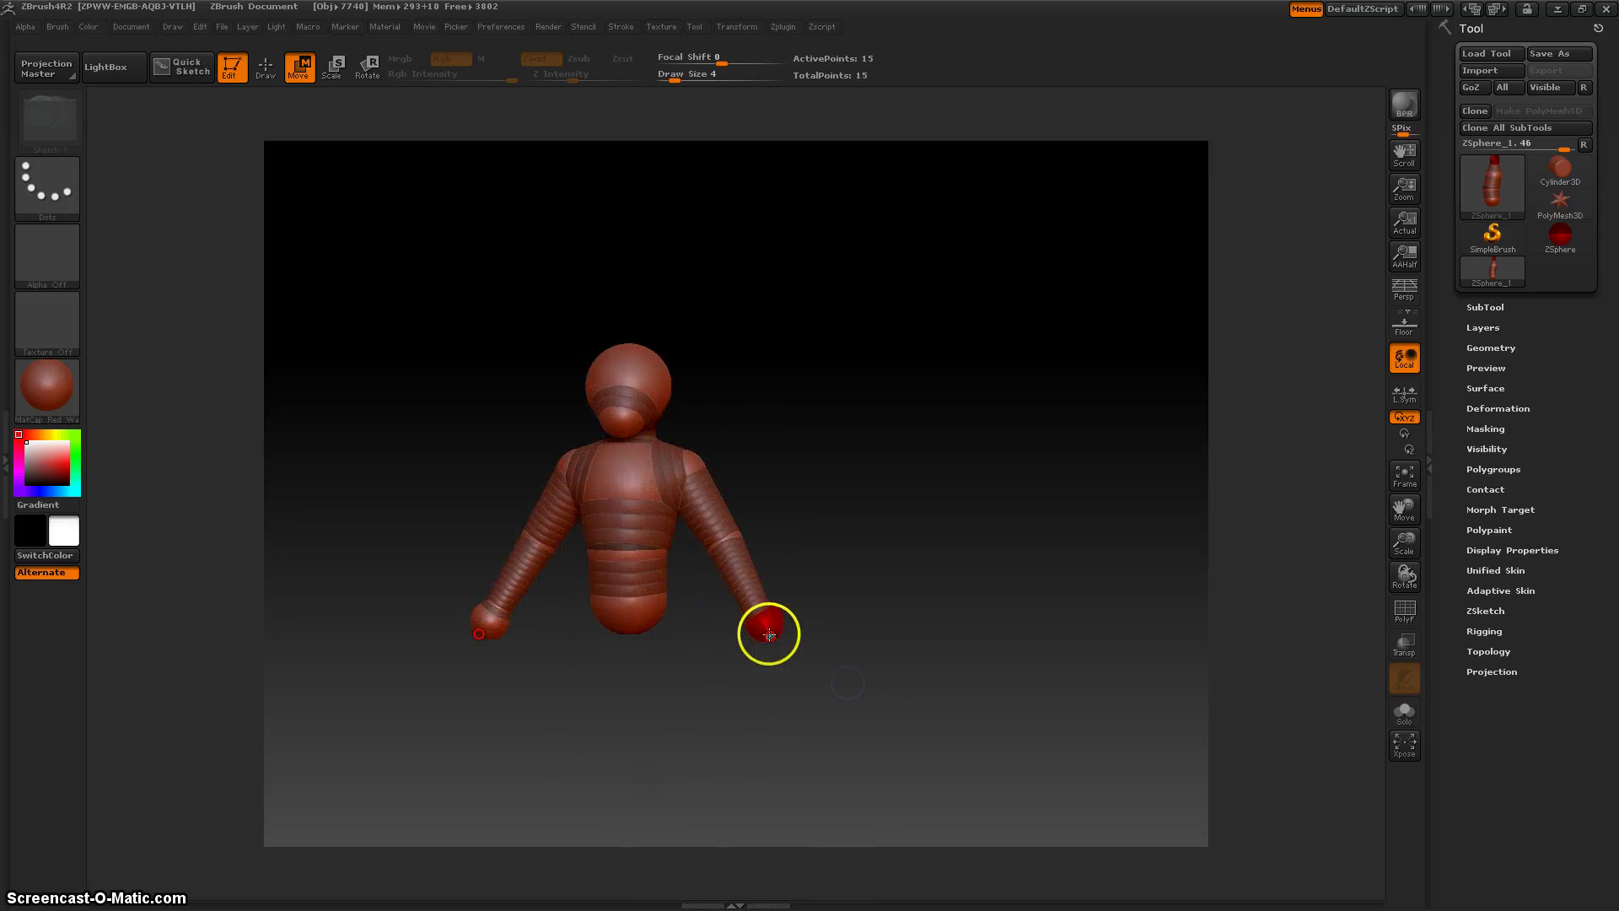
{"action": "left_click_drag", "start_coordinate": [769, 634], "coordinate": [745, 687]}
{"action": "left_click", "coordinate": [607, 647]}
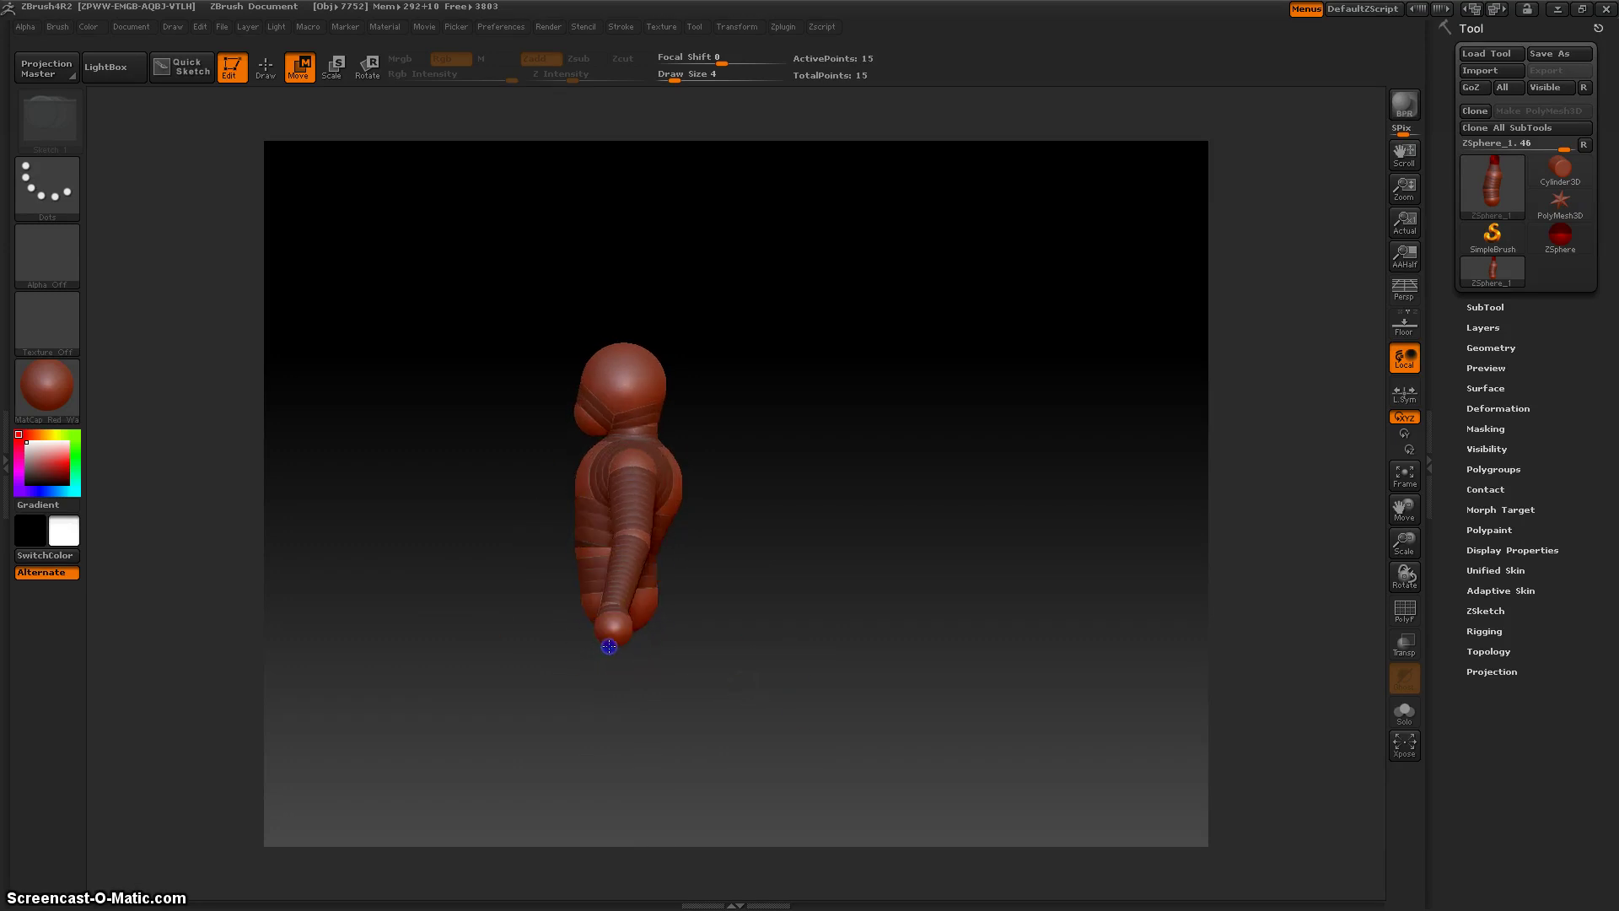
{"action": "left_click", "coordinate": [609, 601]}
{"action": "left_click_drag", "start_coordinate": [629, 636], "coordinate": [787, 665]}
{"action": "left_click", "coordinate": [647, 535]}
{"action": "left_click", "coordinate": [707, 601]}
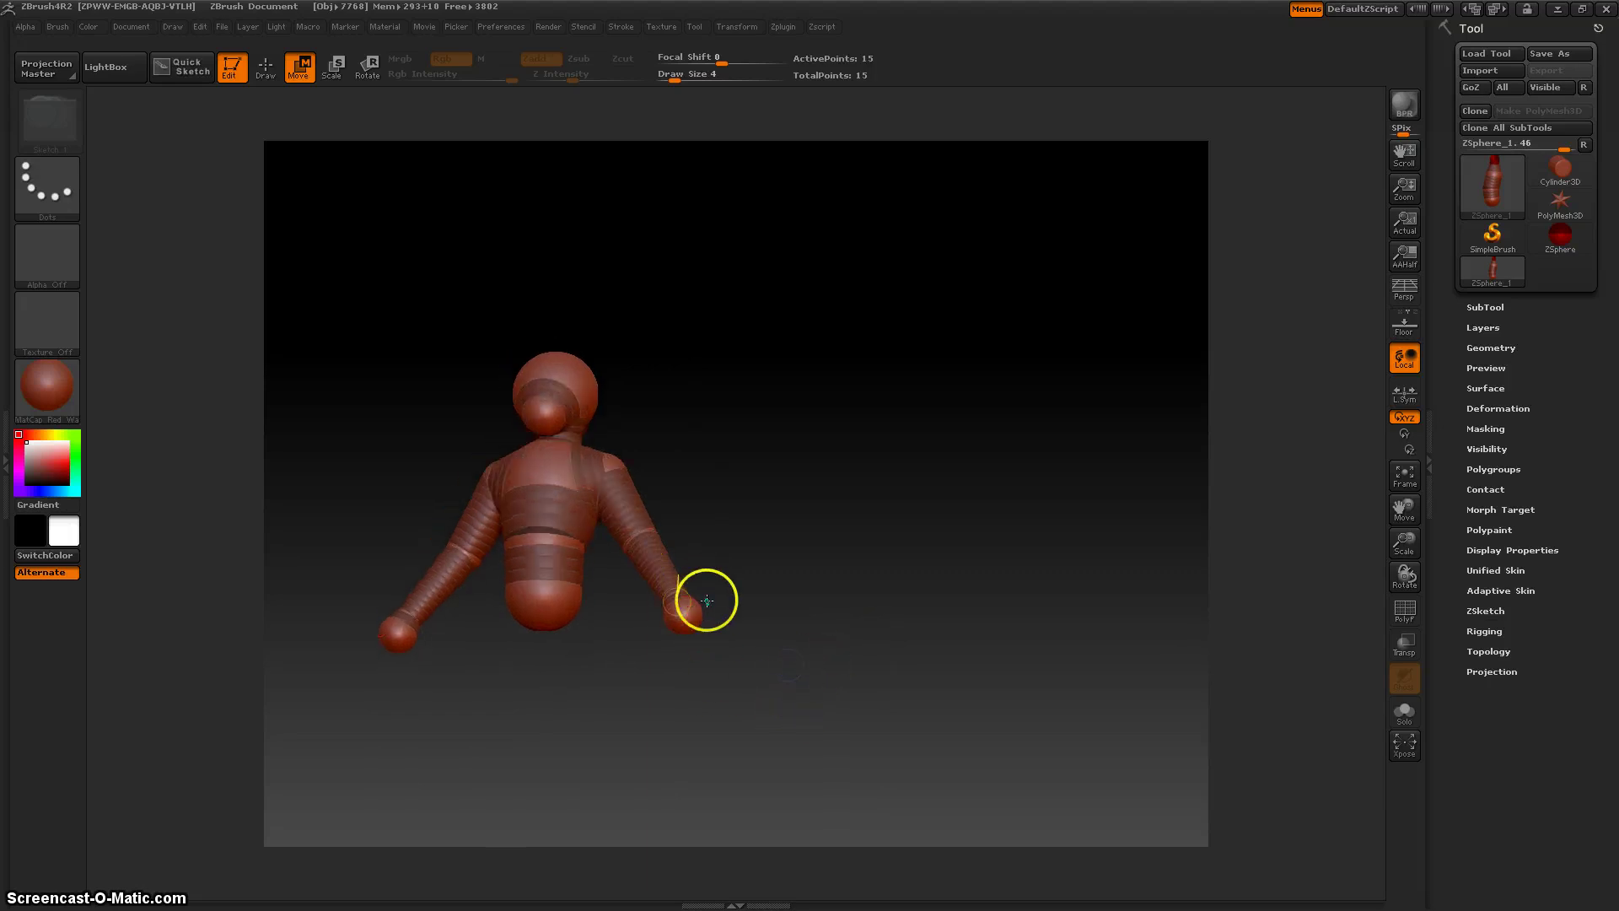
- Add a mirrored pair of ZSpheres on the lowest torso ZSphere as the hips and adjust their position
{"action": "left_click_drag", "start_coordinate": [914, 651], "coordinate": [691, 615]}
{"action": "left_click", "coordinate": [588, 488]}
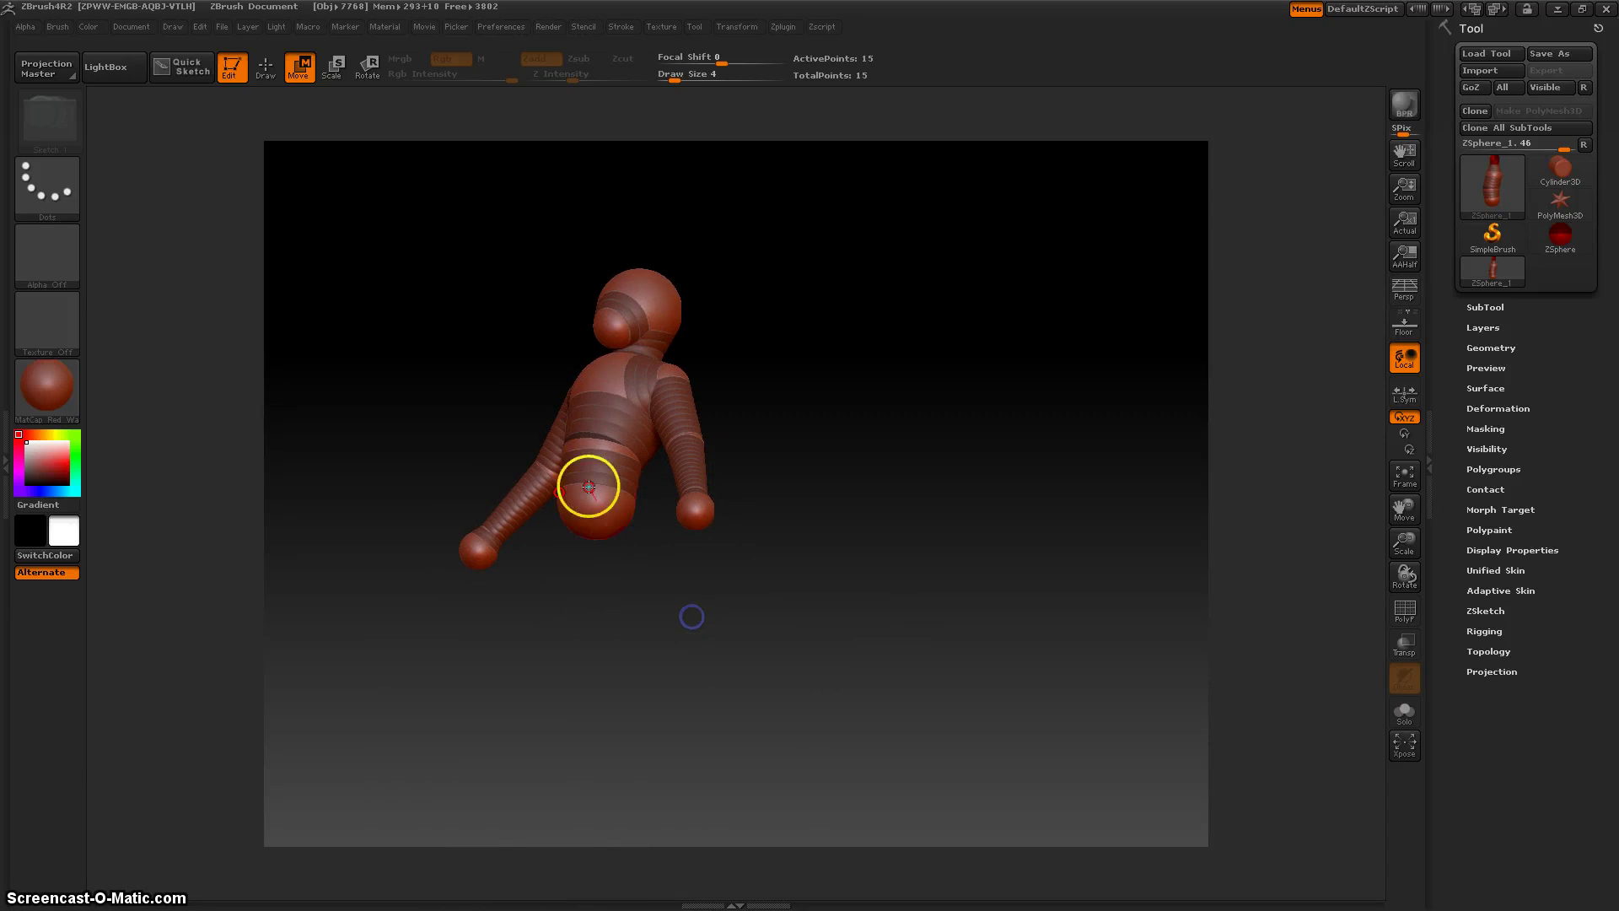
{"action": "key", "text": "q"}
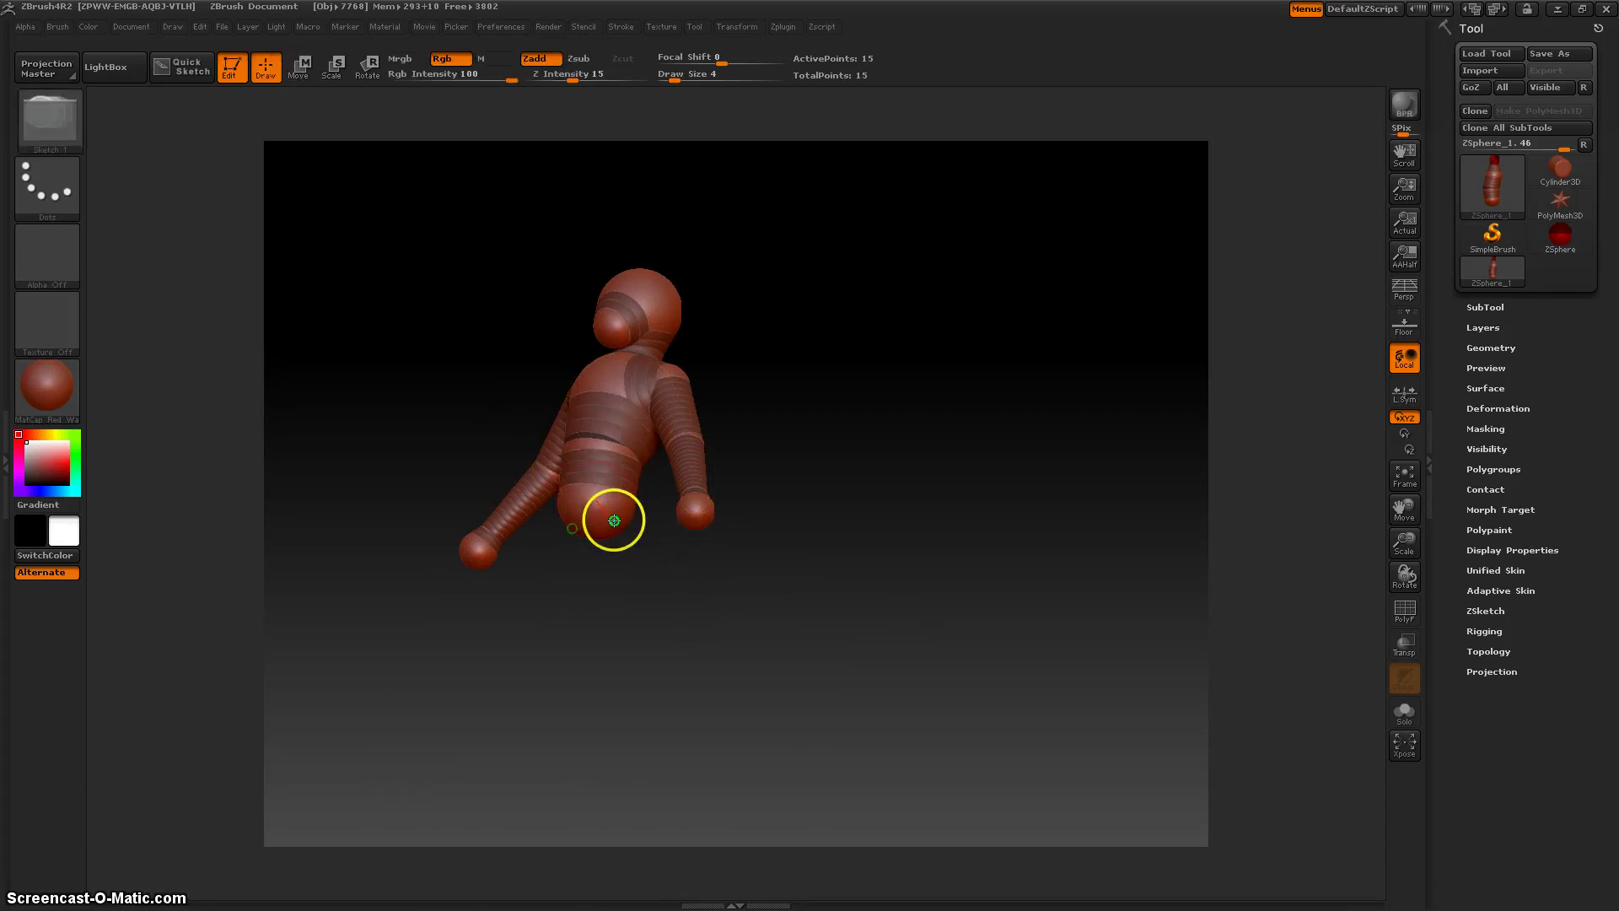
{"action": "left_click_drag", "start_coordinate": [650, 557], "coordinate": [675, 590]}
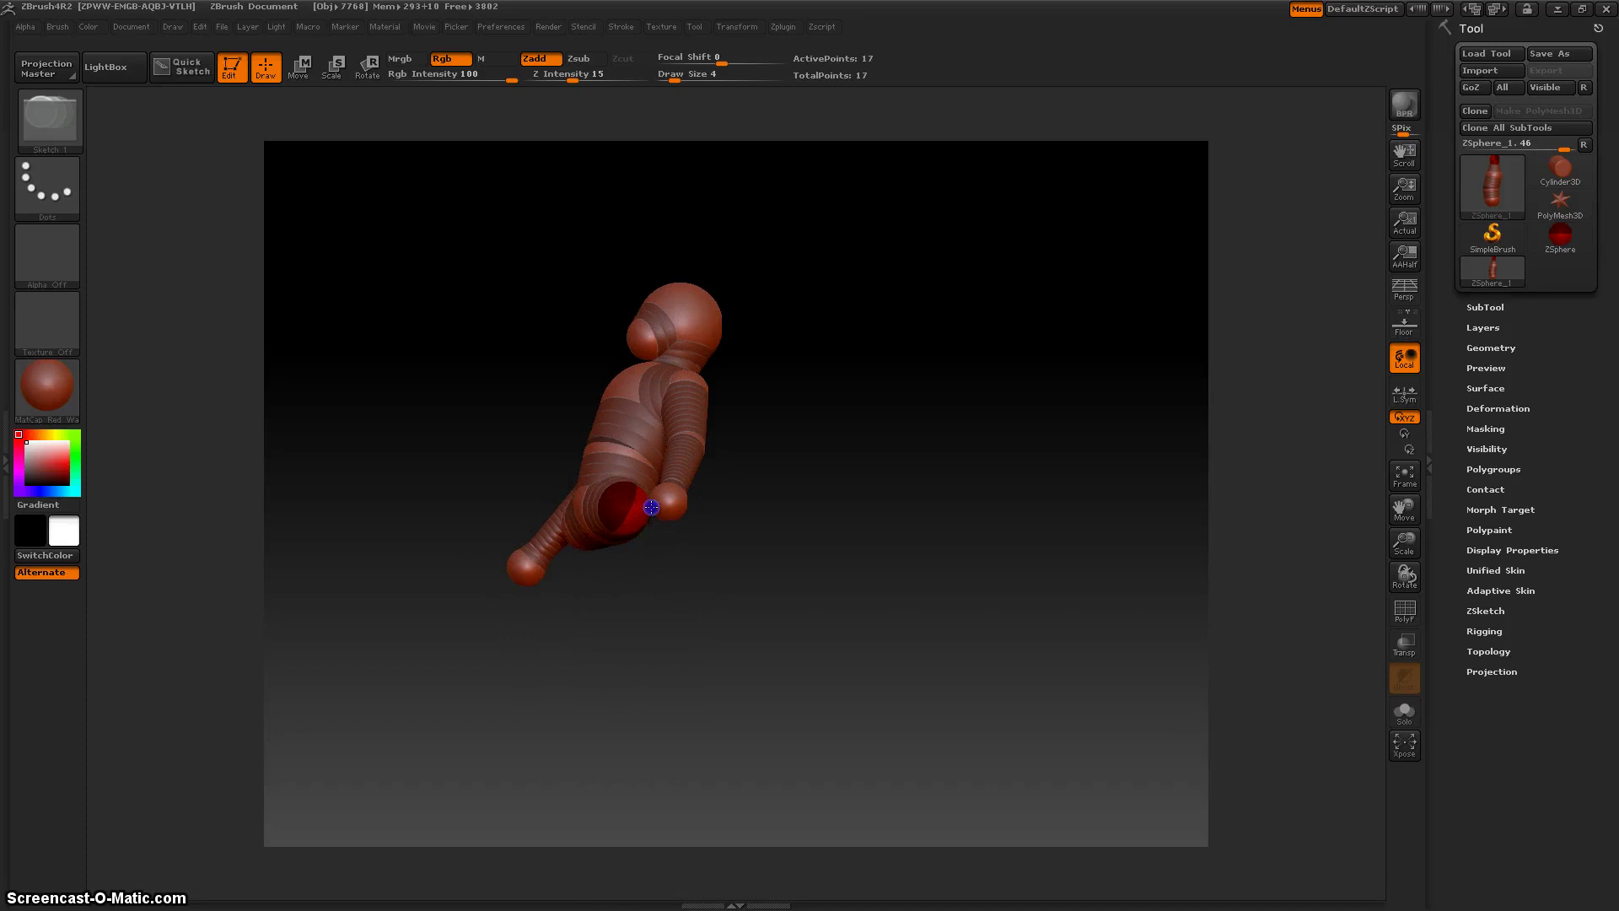
{"action": "left_click_drag", "start_coordinate": [648, 509], "coordinate": [687, 650]}
{"action": "mouse_move", "coordinate": [604, 549]}
{"action": "left_mouse_down"}
{"action": "mouse_move", "coordinate": [624, 544]}
{"action": "mouse_move", "coordinate": [673, 585]}
{"action": "mouse_move", "coordinate": [716, 571]}
{"action": "mouse_move", "coordinate": [681, 565]}
{"action": "mouse_move", "coordinate": [683, 524]}
{"action": "mouse_move", "coordinate": [657, 516]}
{"action": "mouse_move", "coordinate": [737, 608]}
{"action": "mouse_move", "coordinate": [698, 571]}
{"action": "mouse_move", "coordinate": [700, 653]}
{"action": "mouse_move", "coordinate": [661, 538]}
{"action": "left_mouse_up"}
{"action": "key", "text": "w"}
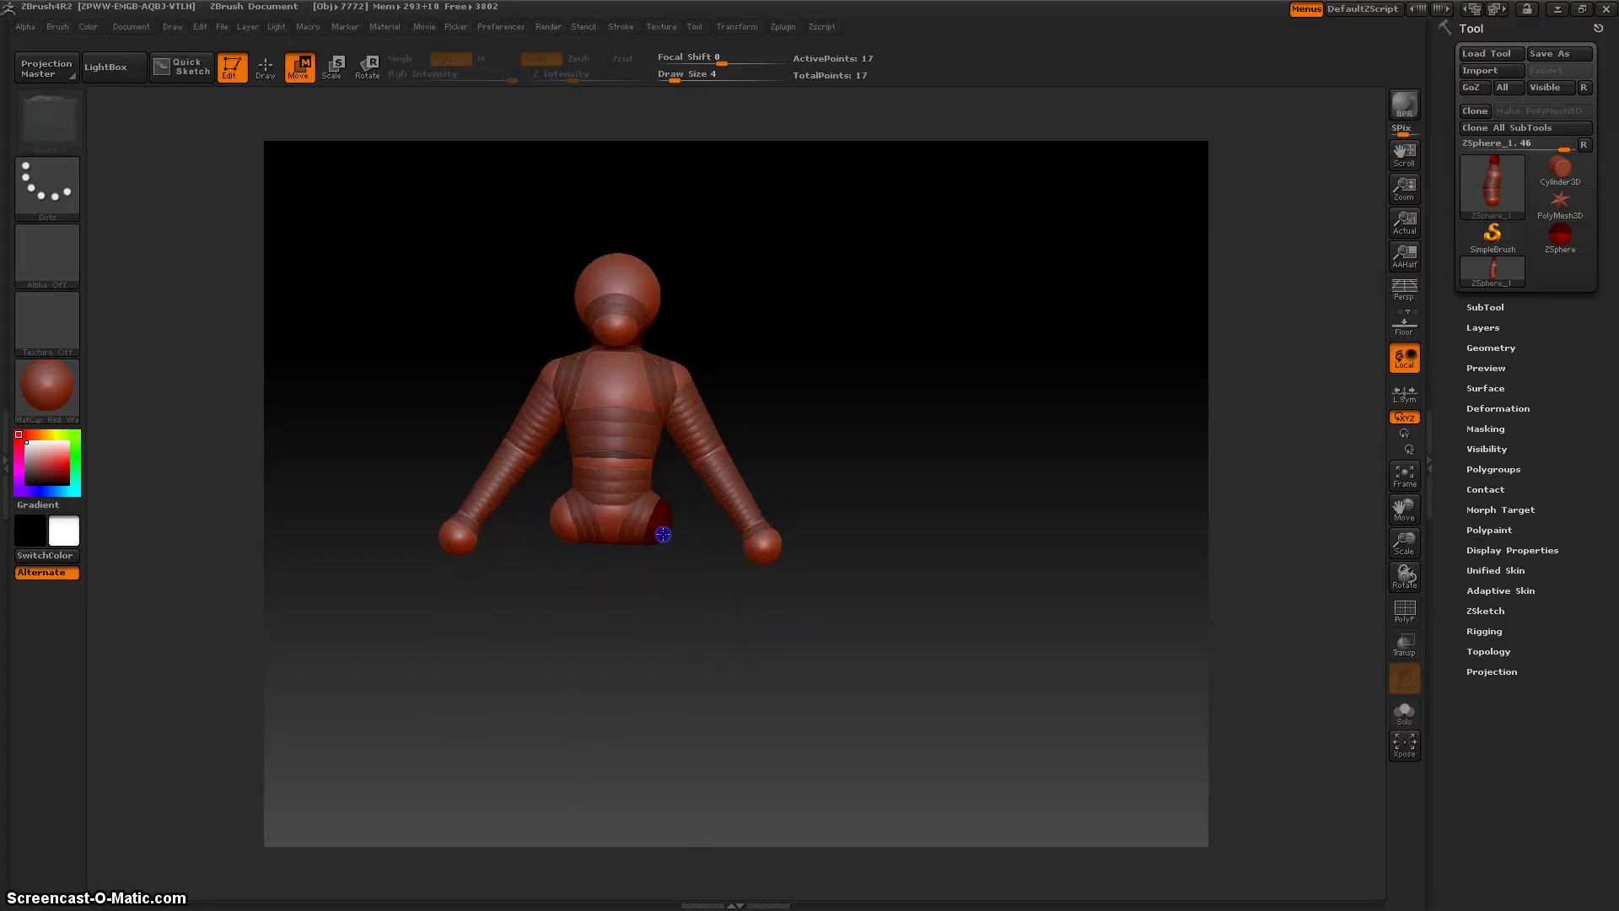
{"action": "mouse_move", "coordinate": [652, 541]}
{"action": "left_mouse_down"}
{"action": "mouse_move", "coordinate": [809, 614]}
{"action": "mouse_move", "coordinate": [653, 574]}
{"action": "mouse_move", "coordinate": [680, 587]}
{"action": "mouse_move", "coordinate": [701, 571]}
{"action": "left_mouse_up"}
- Add a mirrored pair of ZSpheres on the hips, move them down to form the legs, and reposition the hip ZSpheres
{"action": "key", "text": "q"}
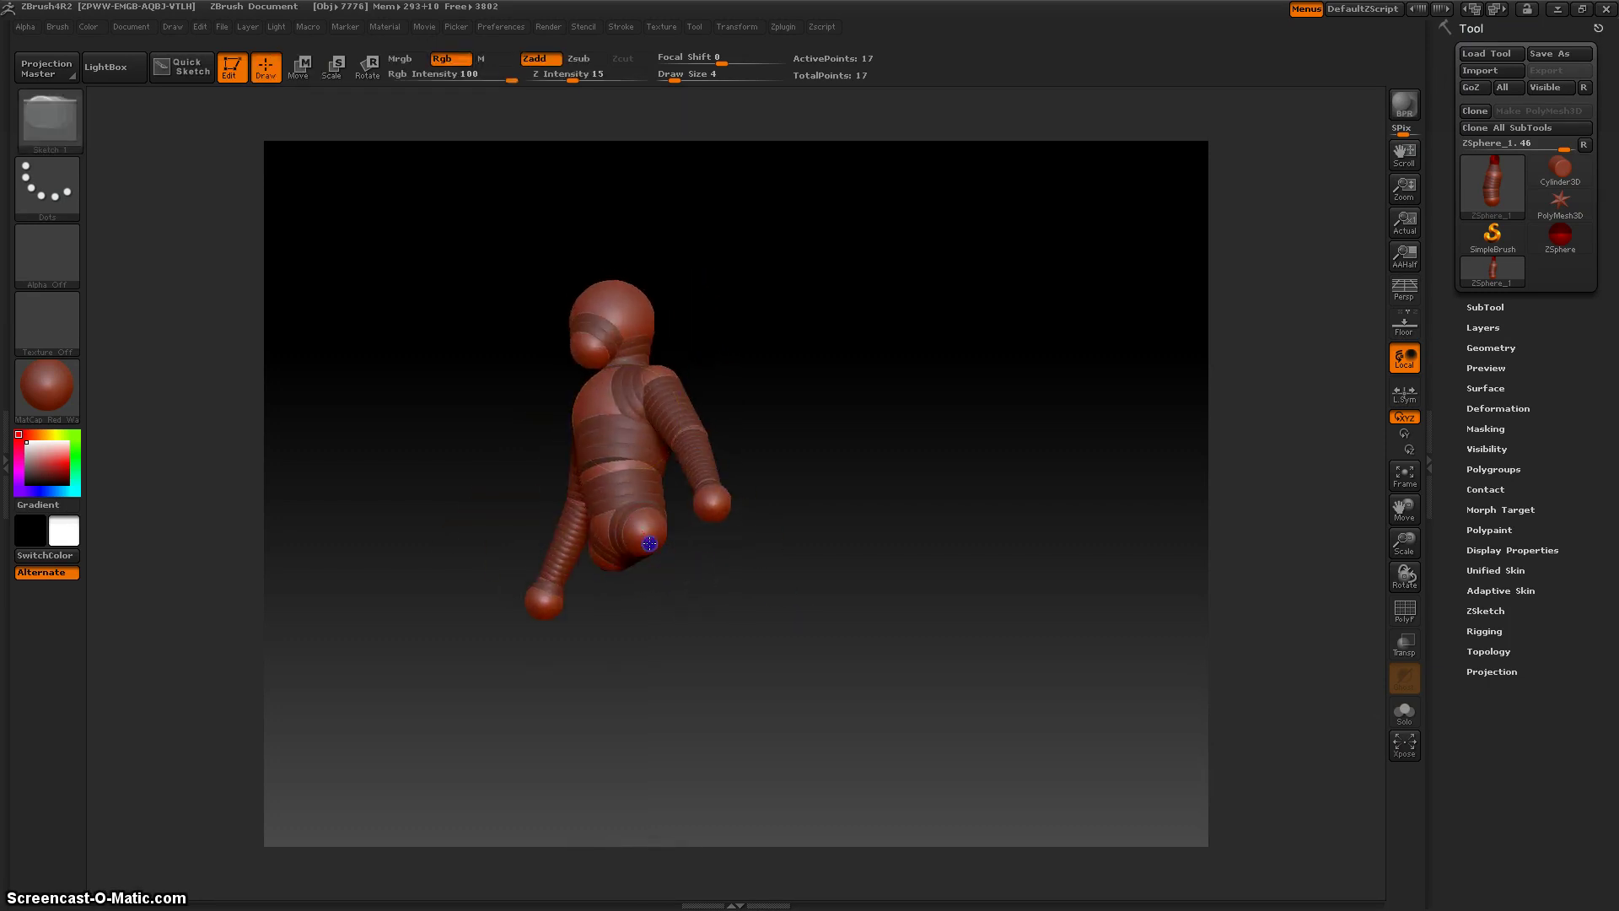
{"action": "mouse_move", "coordinate": [683, 578]}
{"action": "left_mouse_down"}
{"action": "mouse_move", "coordinate": [723, 662]}
{"action": "mouse_move", "coordinate": [677, 669]}
{"action": "mouse_move", "coordinate": [719, 665]}
{"action": "left_mouse_up"}
{"action": "key", "text": "w"}
{"action": "left_click_drag", "start_coordinate": [670, 577], "coordinate": [710, 696]}
{"action": "left_click_drag", "start_coordinate": [683, 580], "coordinate": [646, 531]}
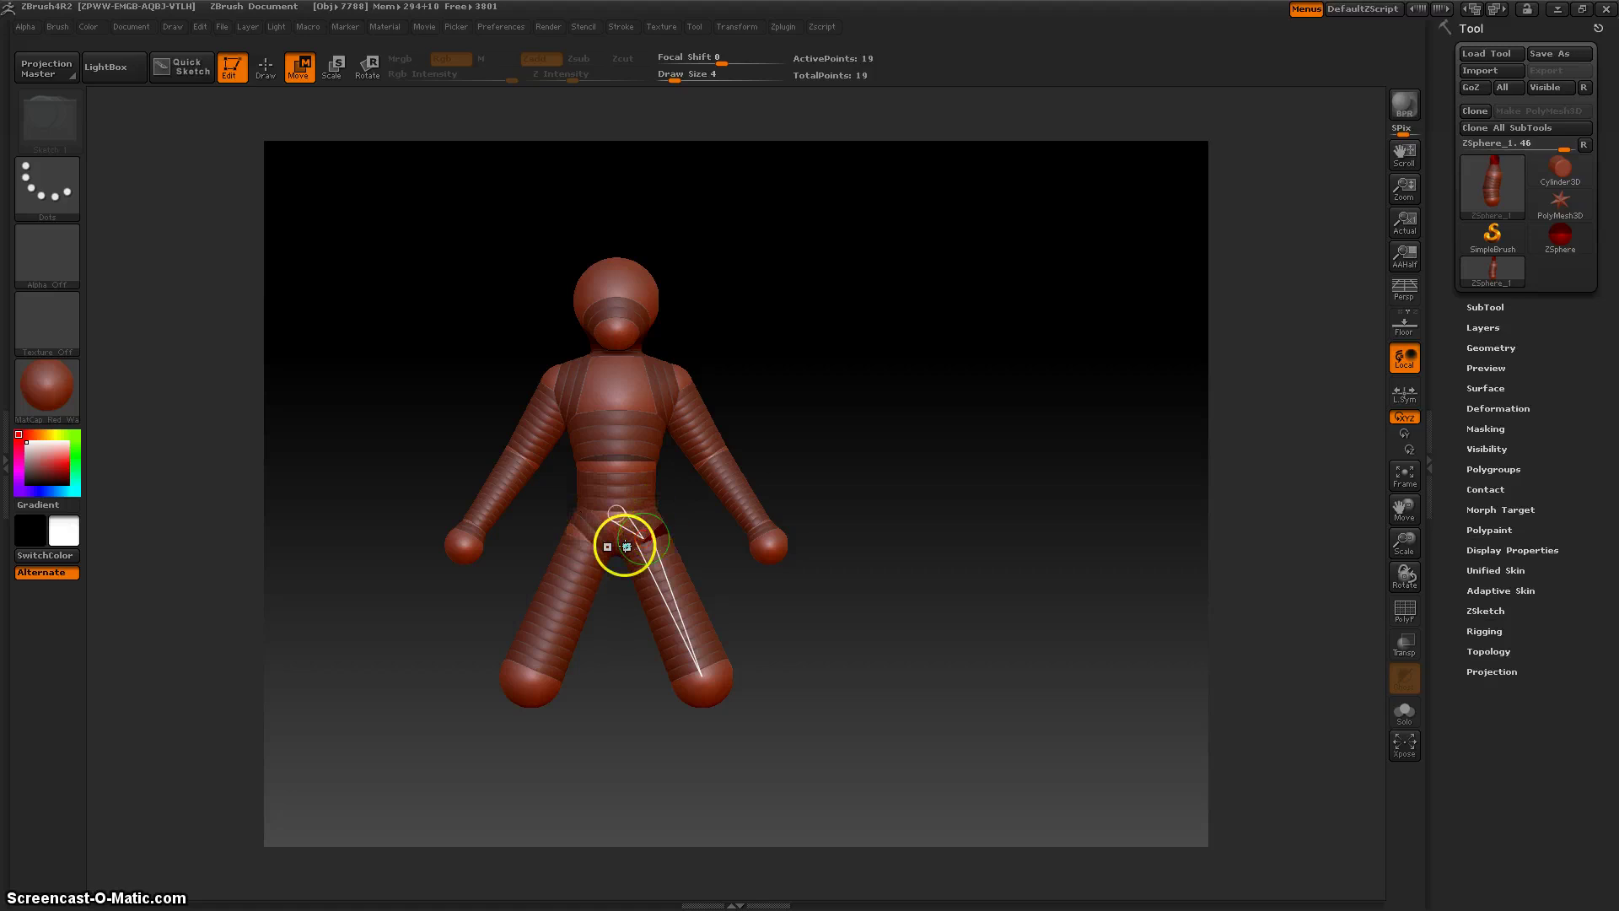
- Move the mirrored ZSpheres at the leg ends inward, scale them down as knees, and check them from the side
{"action": "left_click_drag", "start_coordinate": [702, 683], "coordinate": [619, 519]}
{"action": "key", "text": "e"}
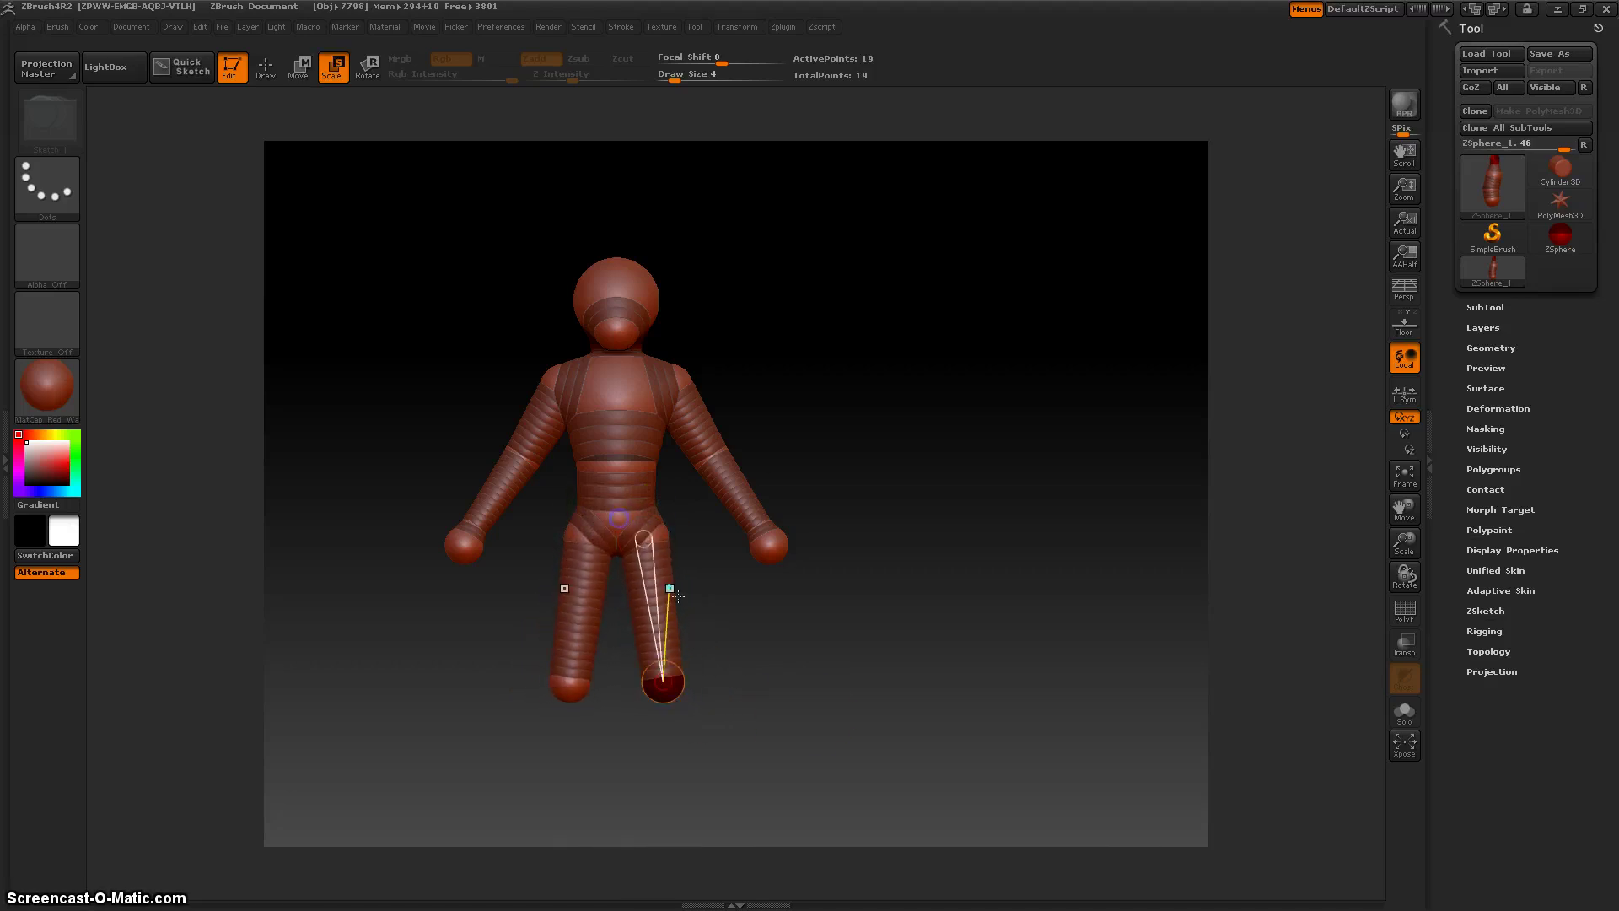
{"action": "left_click_drag", "start_coordinate": [822, 715], "coordinate": [648, 691], "text": "shift"}
{"action": "key", "text": "w"}
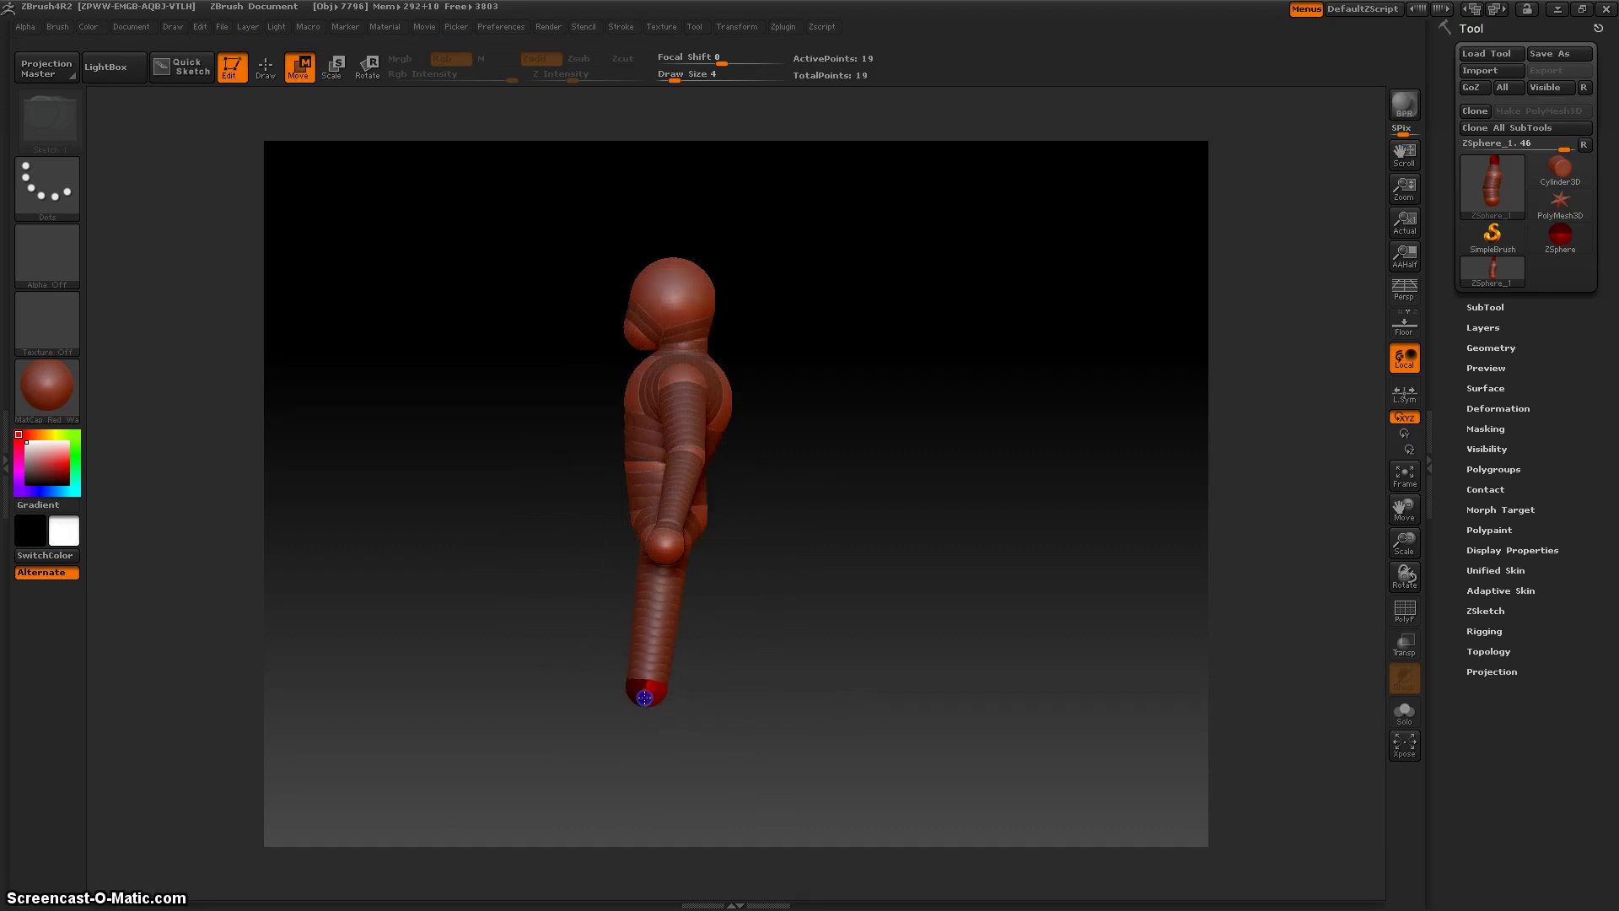
- Add a mirrored pair of ZSpheres below the knees, move them down to form the lower legs, and realign the knees from the side
{"action": "left_click_drag", "start_coordinate": [794, 723], "coordinate": [793, 627], "text": "shift"}
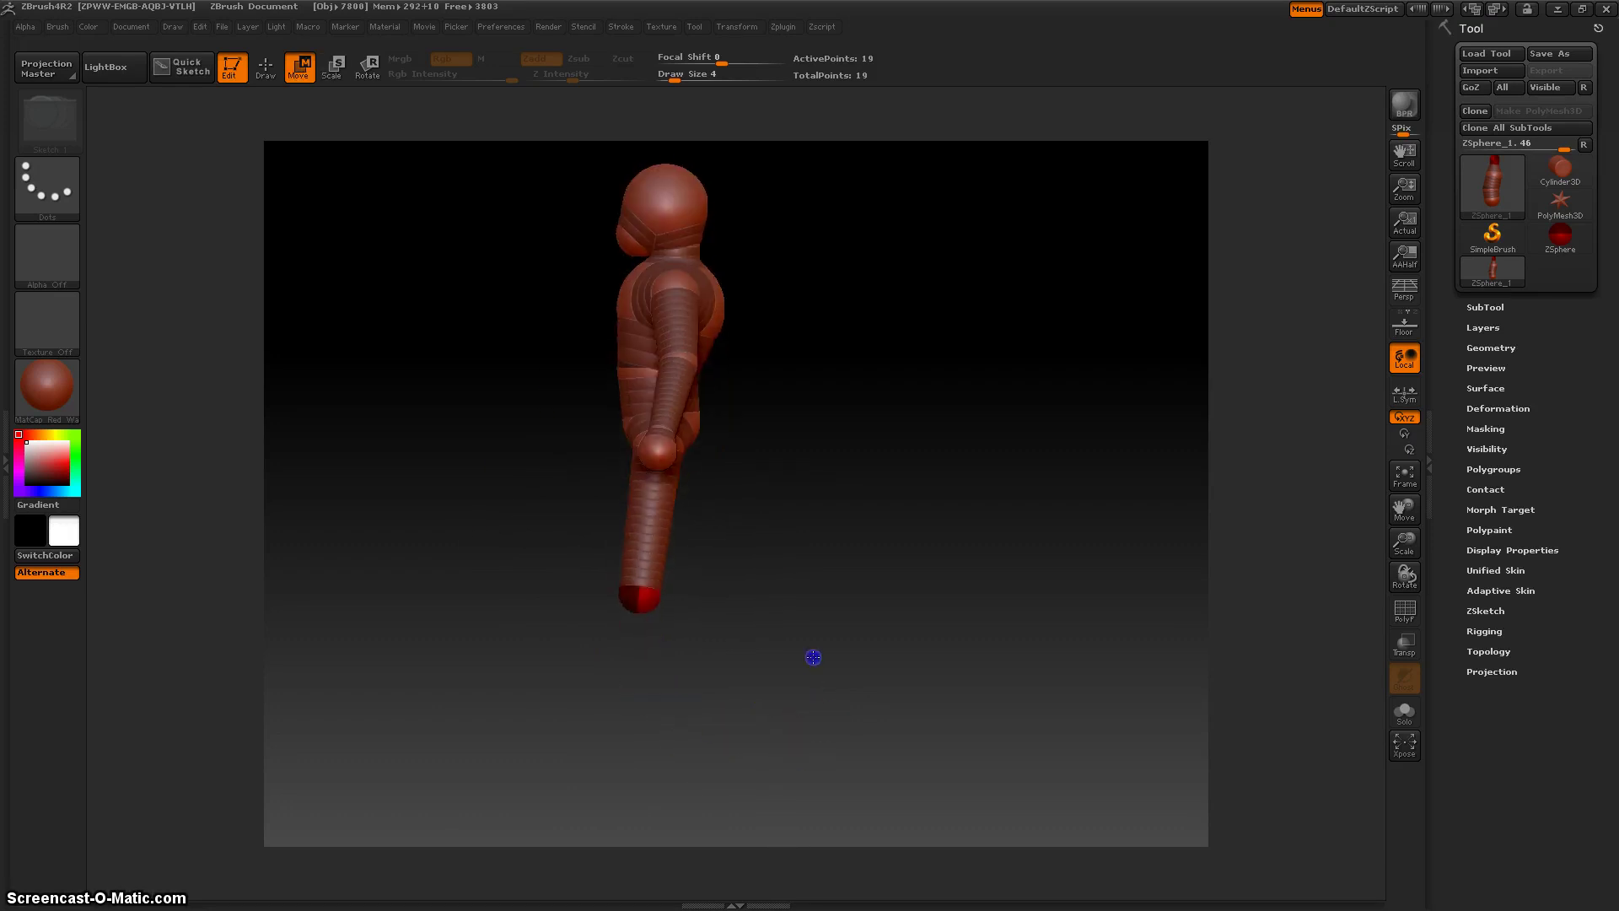
{"action": "mouse_move", "coordinate": [690, 691]}
{"action": "left_mouse_down"}
{"action": "mouse_move", "coordinate": [742, 604]}
{"action": "mouse_move", "coordinate": [686, 560]}
{"action": "mouse_move", "coordinate": [665, 599]}
{"action": "mouse_move", "coordinate": [784, 651]}
{"action": "mouse_move", "coordinate": [796, 731]}
{"action": "left_mouse_up"}
{"action": "key", "text": "q"}
{"action": "key", "text": "w"}
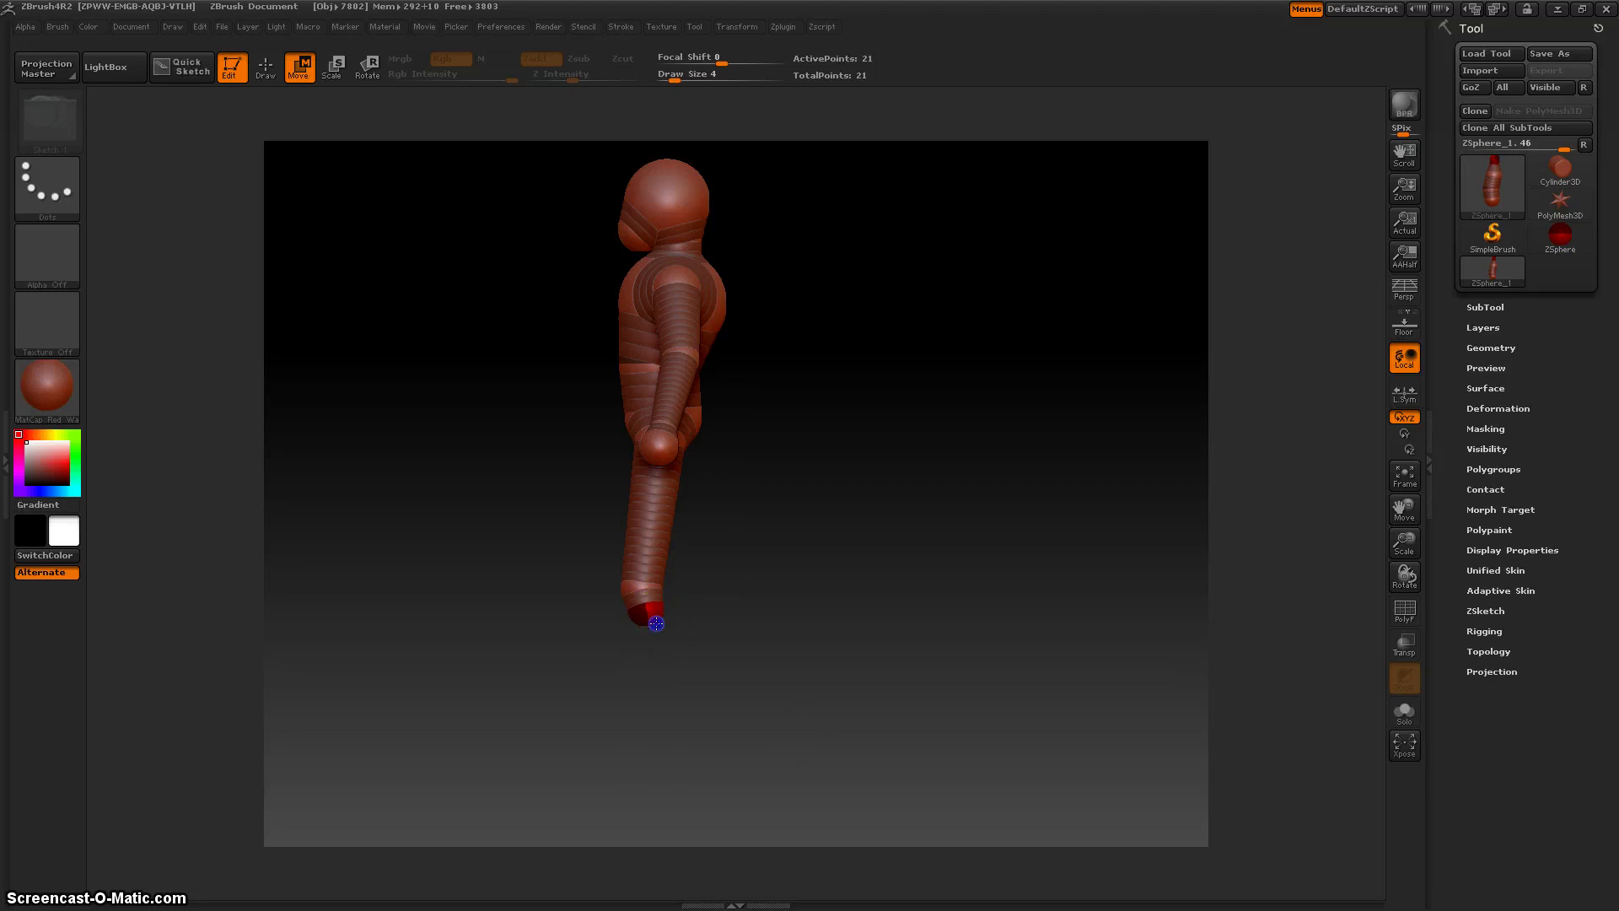
{"action": "left_click_drag", "start_coordinate": [656, 623], "coordinate": [638, 588]}
{"action": "left_click_drag", "start_coordinate": [688, 696], "coordinate": [670, 706]}
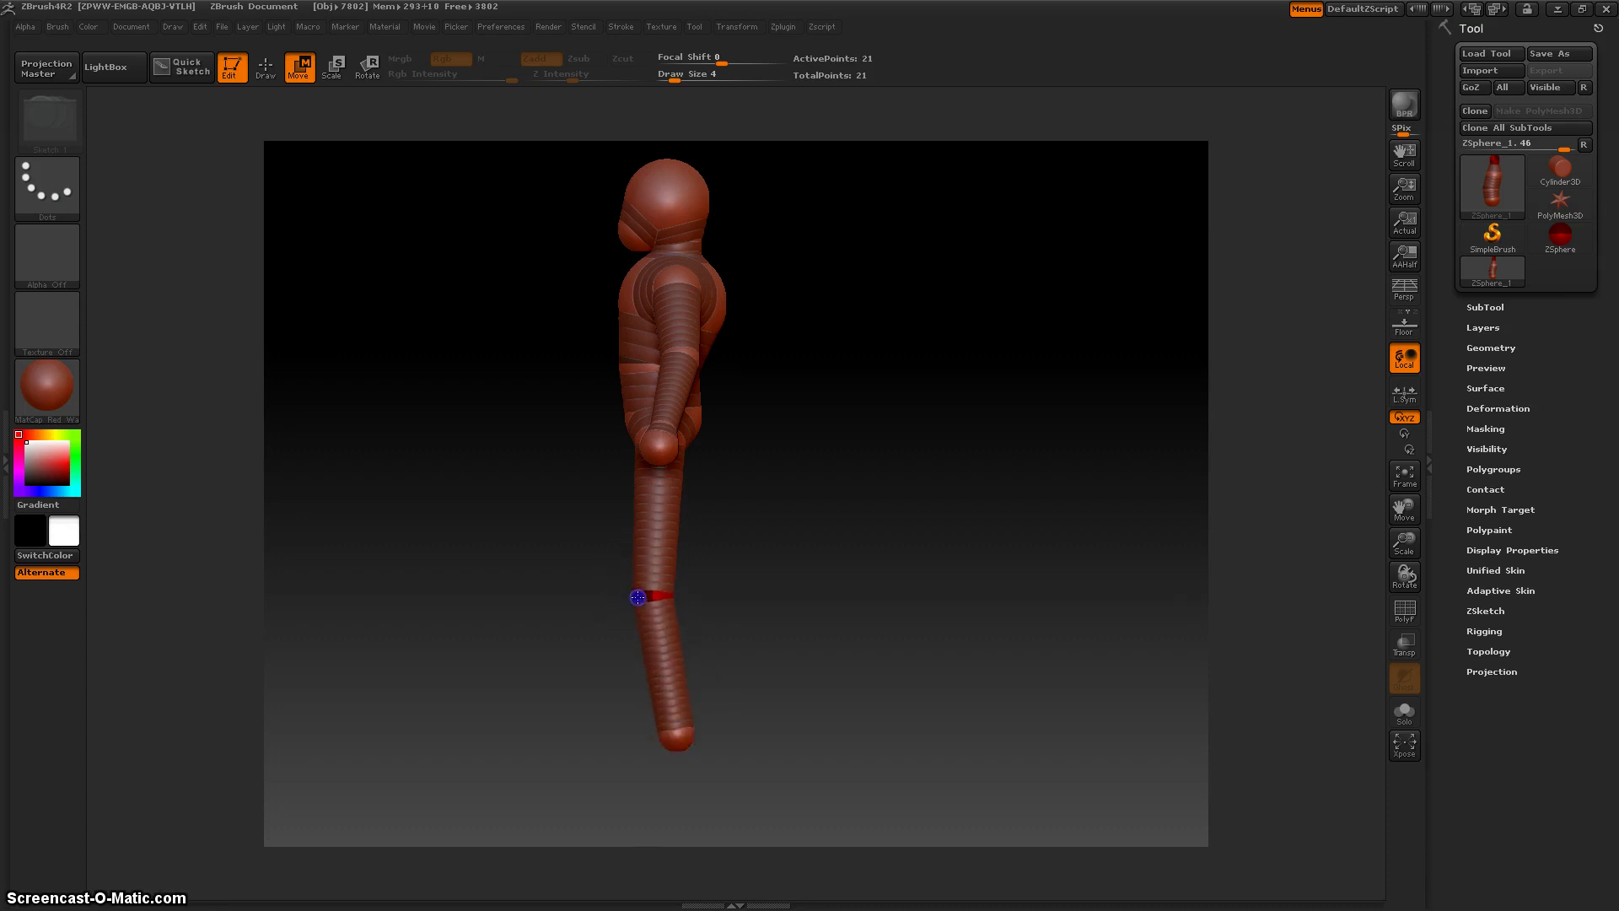
{"action": "mouse_move", "coordinate": [672, 744]}
{"action": "left_mouse_down"}
{"action": "mouse_move", "coordinate": [824, 716]}
{"action": "mouse_move", "coordinate": [824, 741]}
{"action": "left_mouse_up"}
- Add a mirrored pair of ZSpheres on the ankles and move them forward to form the feet, adjusting the heels
{"action": "key", "text": "q"}
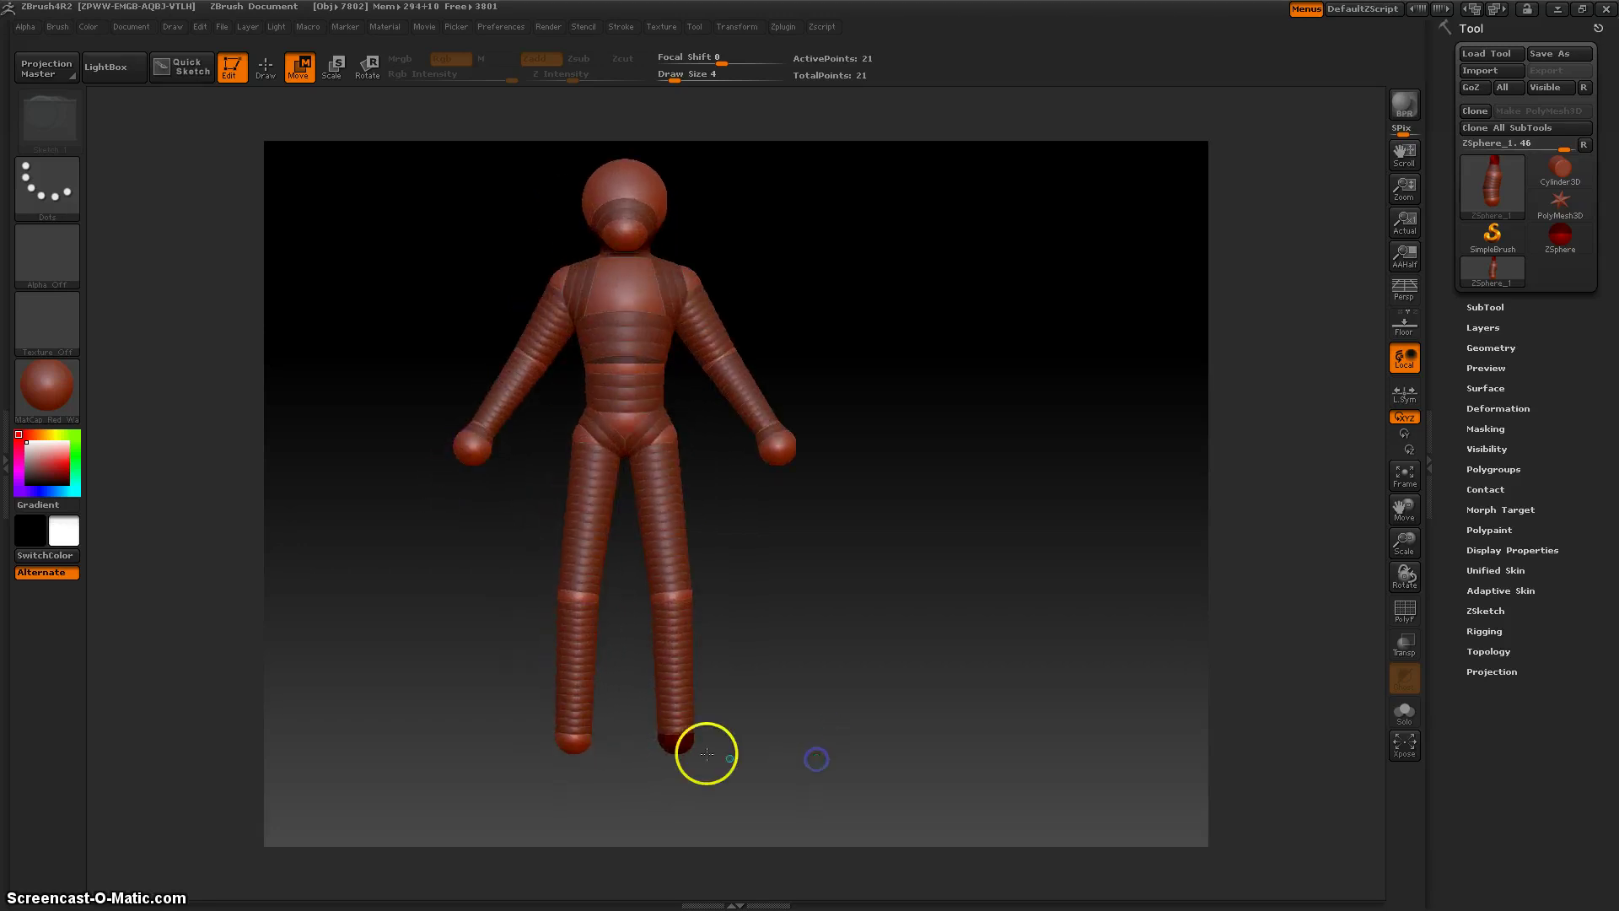
{"action": "left_click_drag", "start_coordinate": [681, 747], "coordinate": [695, 749]}
{"action": "left_click_drag", "start_coordinate": [820, 792], "coordinate": [741, 790]}
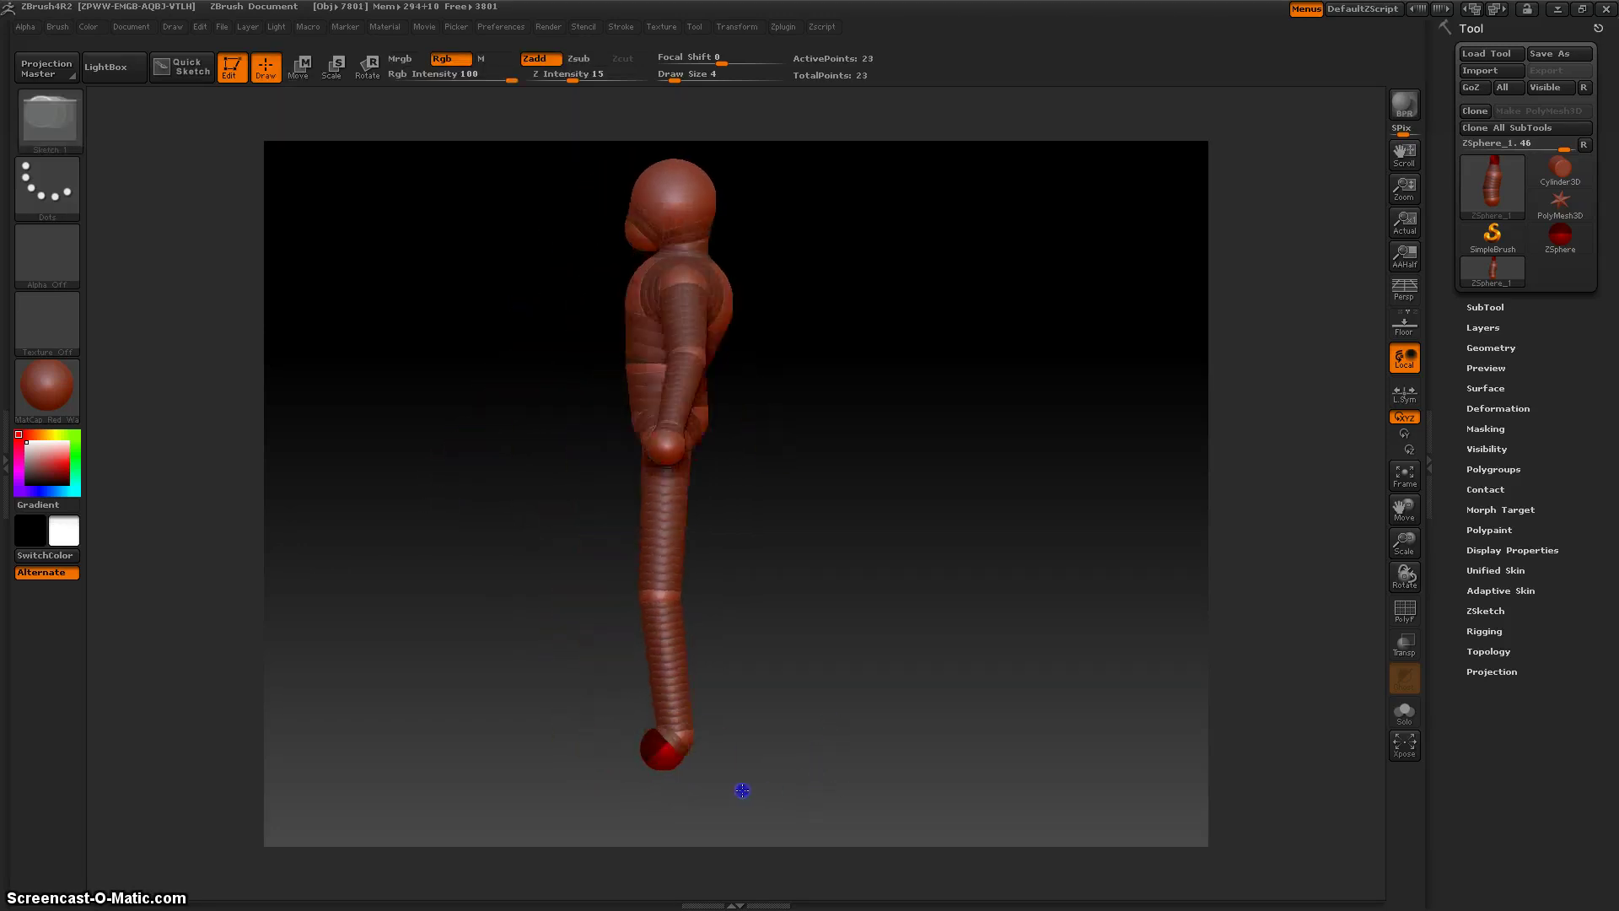
{"action": "key", "text": "w"}
{"action": "mouse_move", "coordinate": [651, 762]}
{"action": "left_mouse_down"}
{"action": "mouse_move", "coordinate": [610, 768]}
{"action": "mouse_move", "coordinate": [662, 753]}
{"action": "left_mouse_up"}
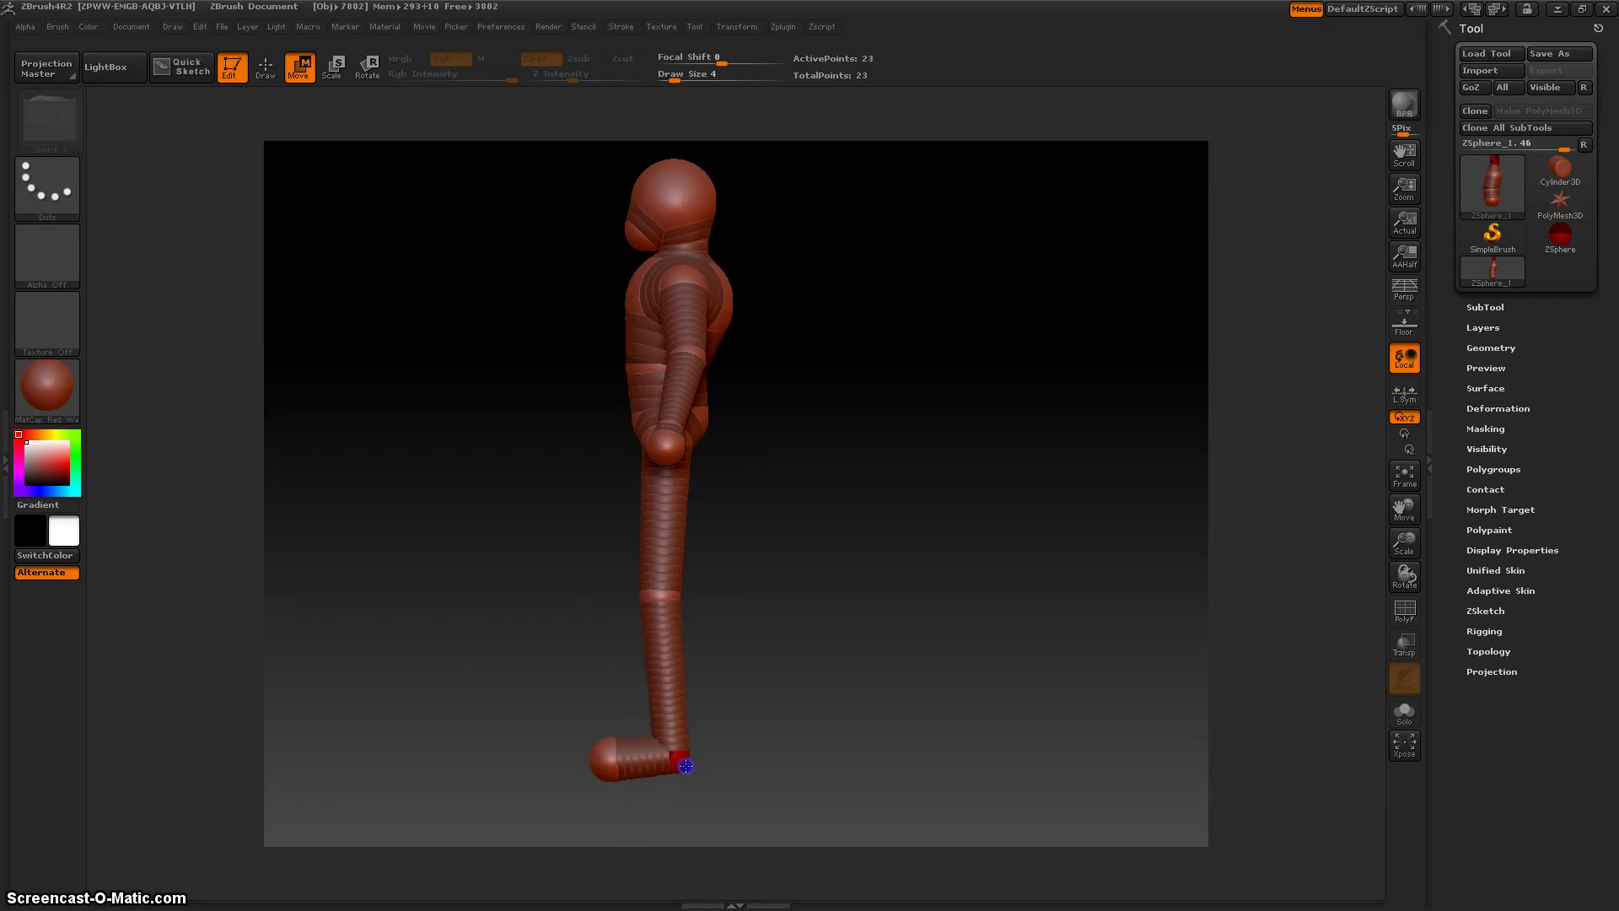
- Level the toe-end ZSpheres with the heels and scale them down so the feet taper toward the front
{"action": "left_click", "coordinate": [611, 763]}
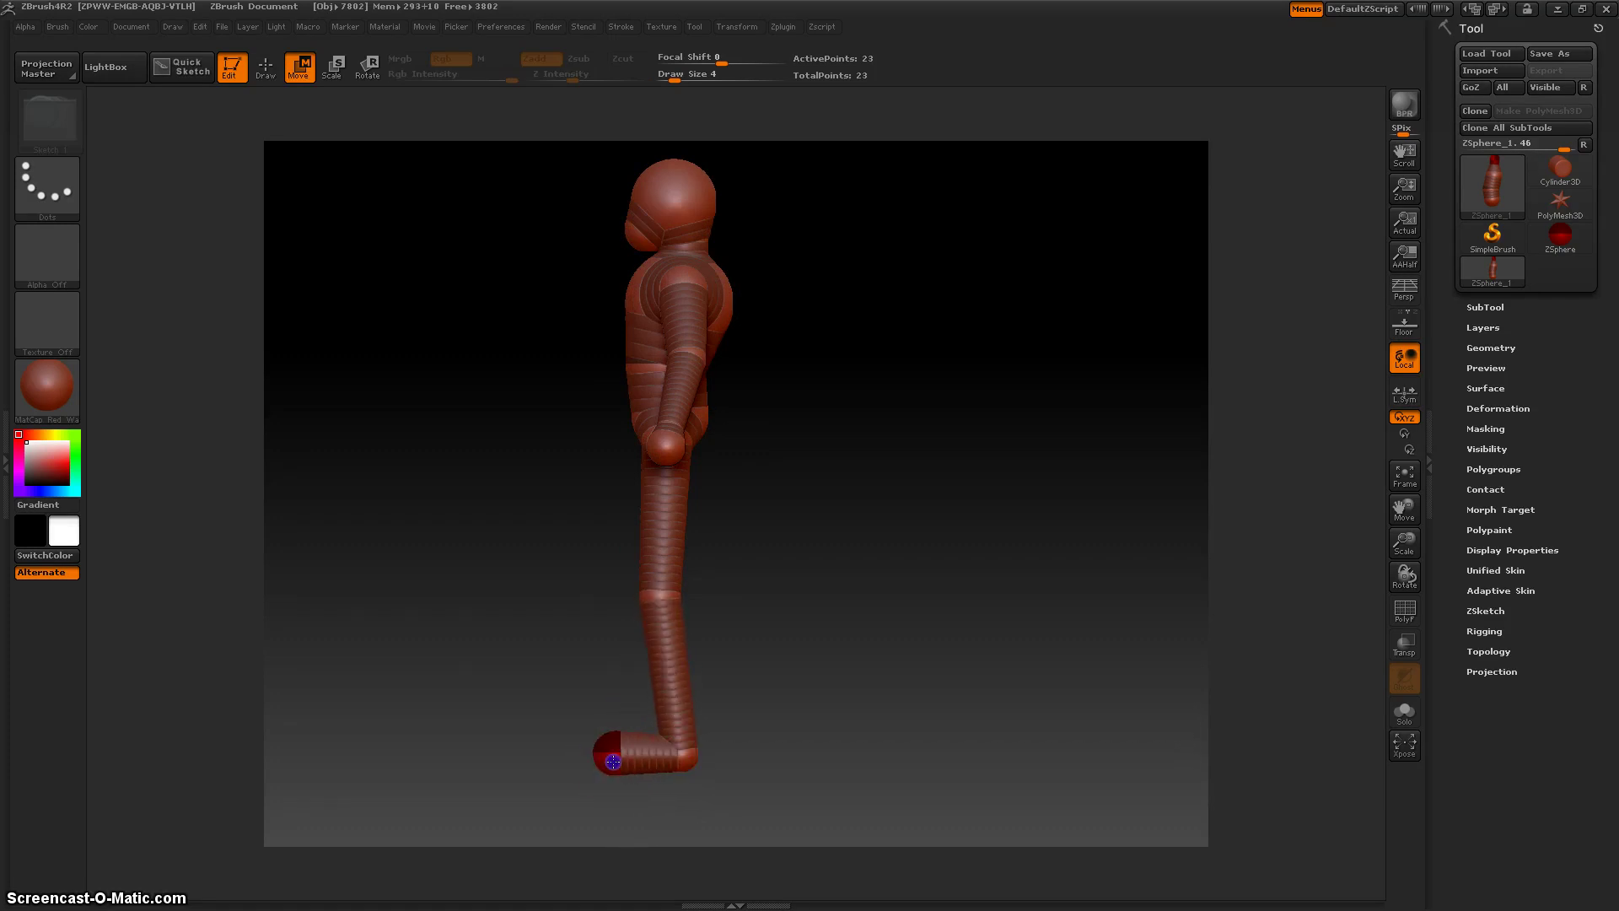
{"action": "key", "text": "e"}
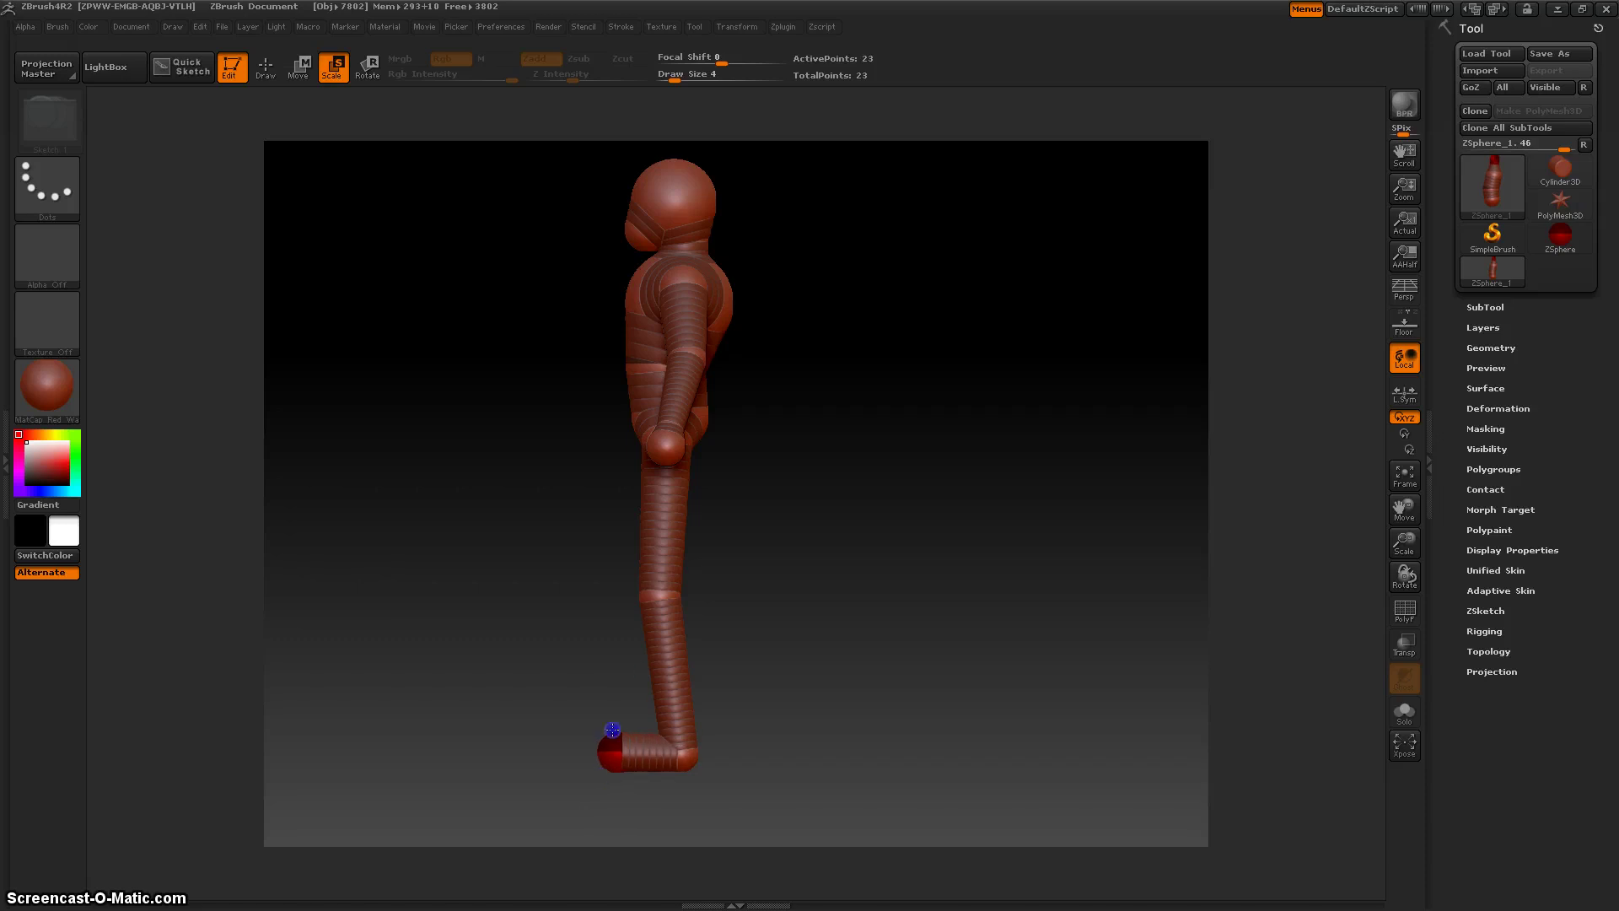
{"action": "left_click", "coordinate": [590, 765]}
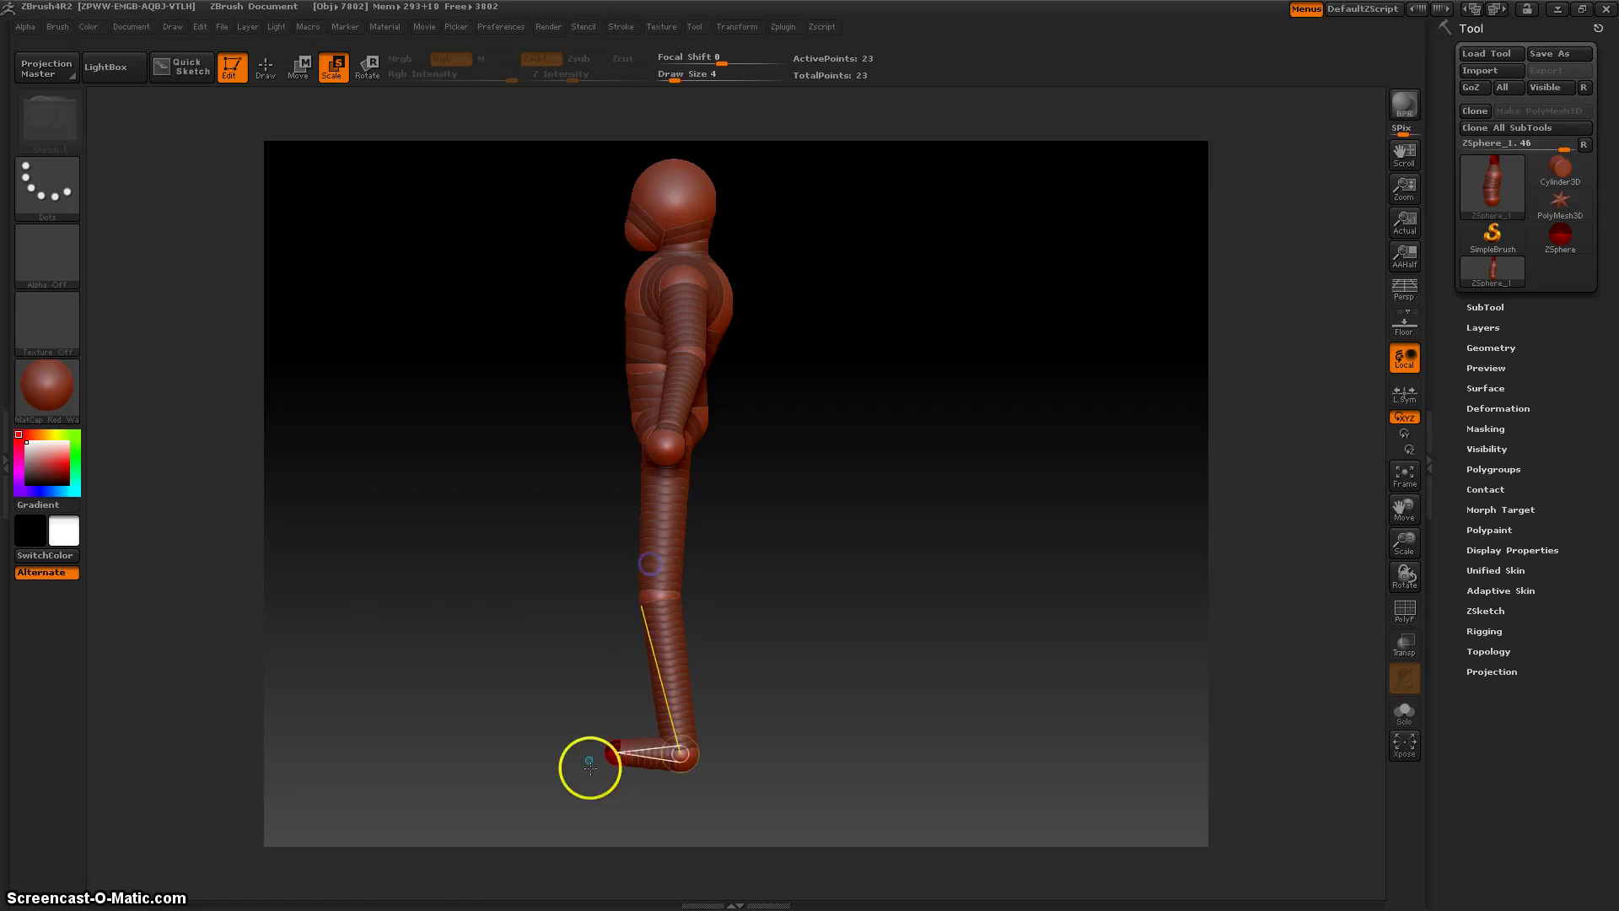
{"action": "key", "text": "w"}
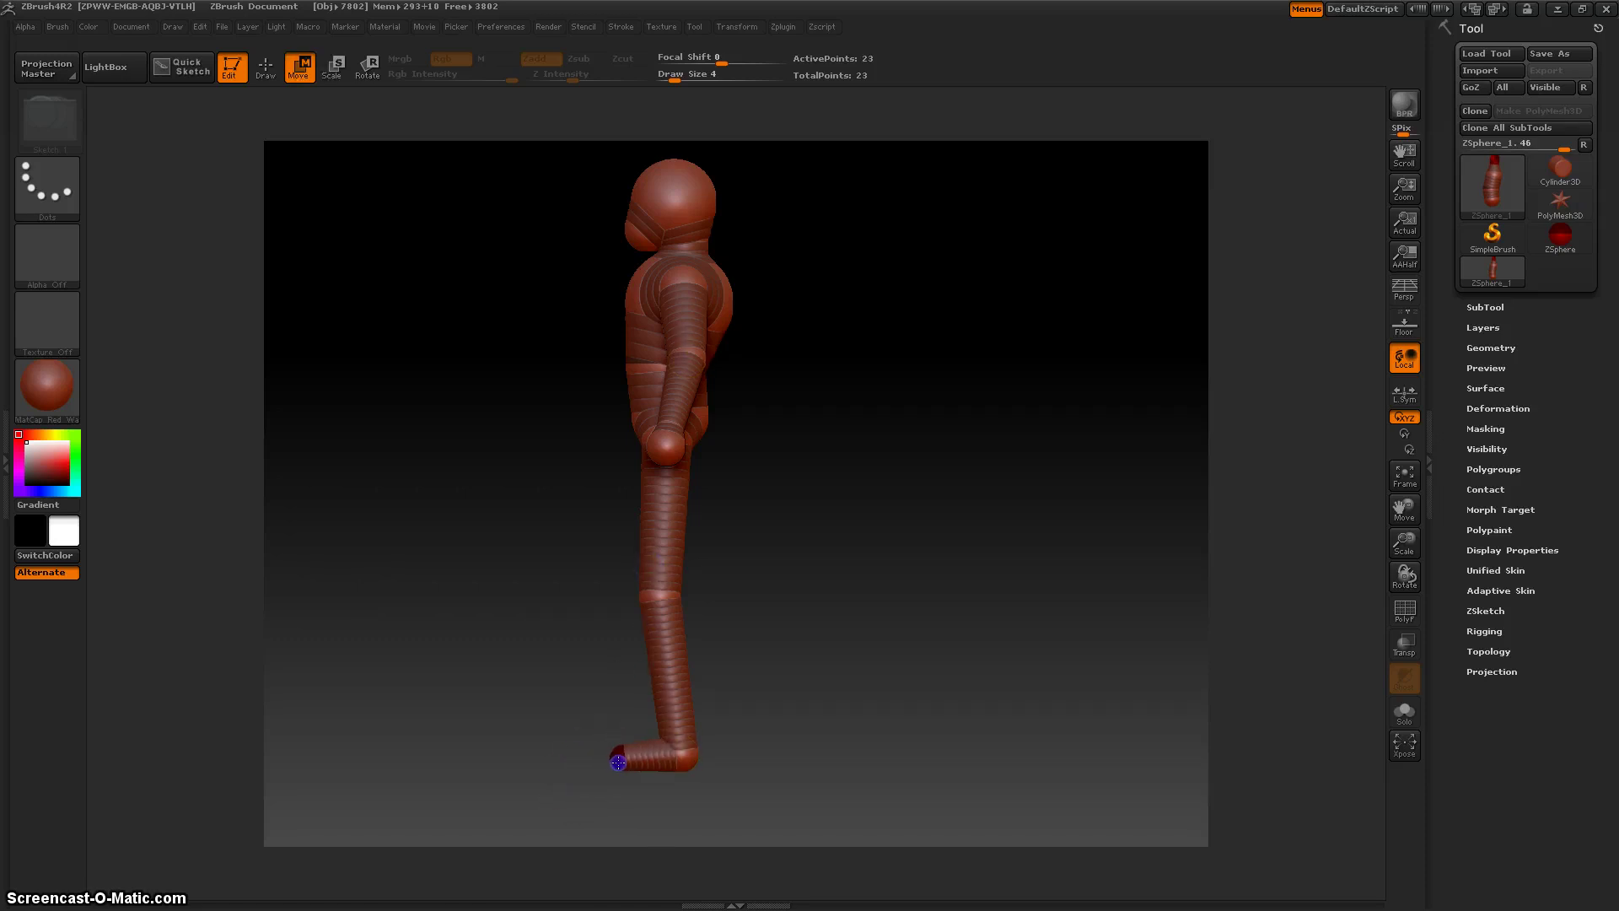
{"action": "left_click_drag", "start_coordinate": [497, 675], "coordinate": [596, 686]}
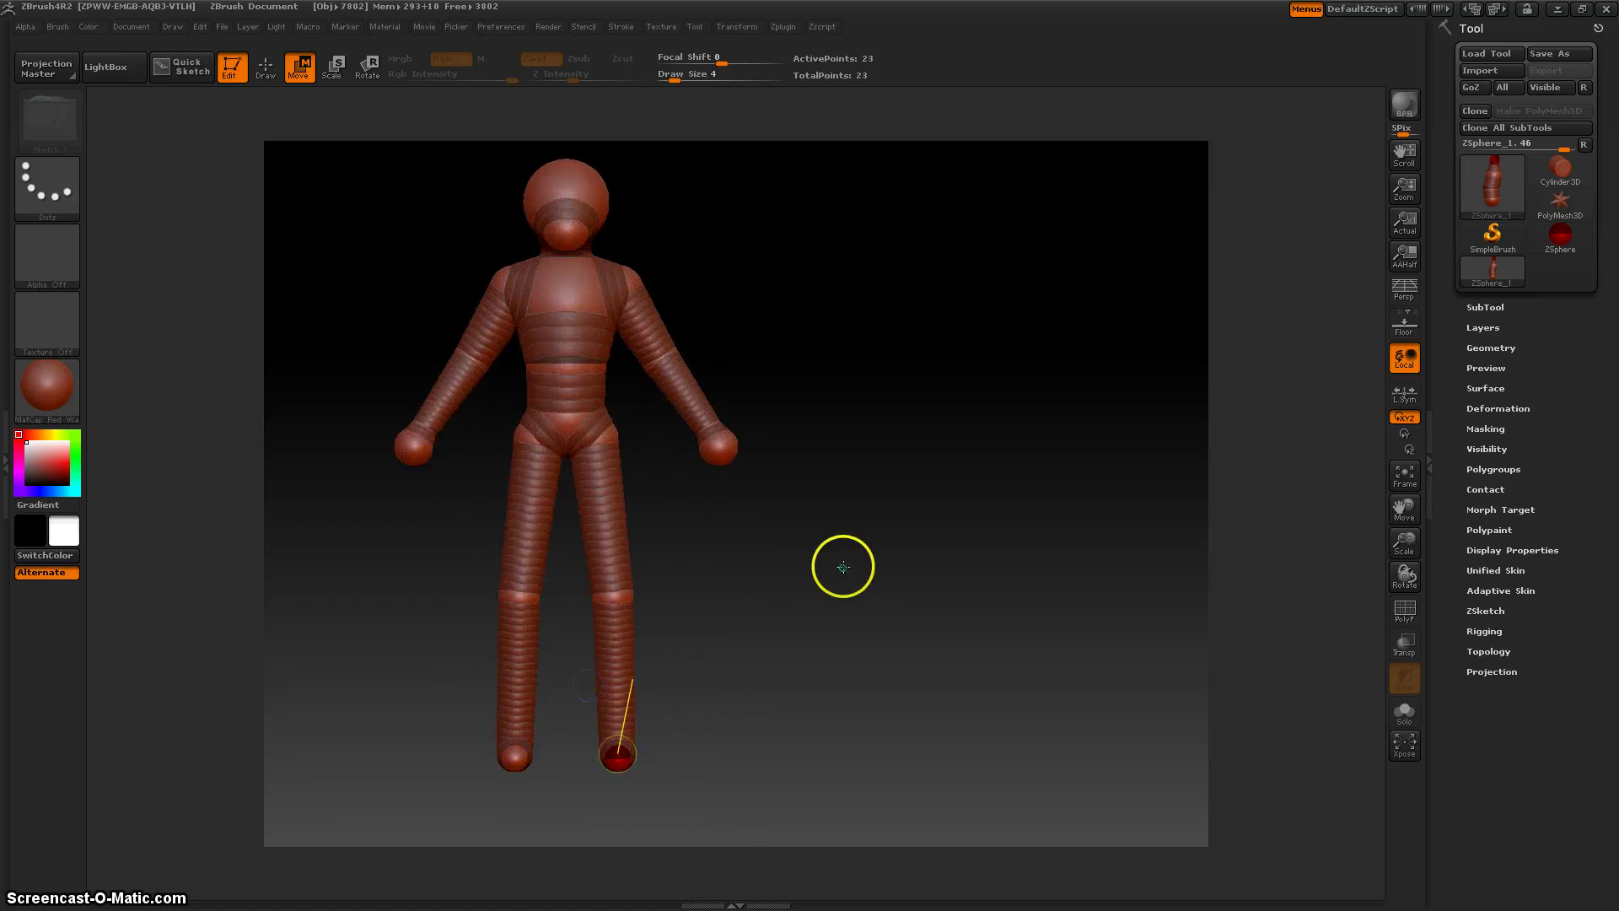
- Add the first two mirrored pairs of small finger ZSpheres on the ends of the hands
{"action": "left_click_drag", "start_coordinate": [850, 475], "coordinate": [878, 596], "text": "alt"}
{"action": "left_click_drag", "start_coordinate": [907, 658], "coordinate": [788, 596], "text": "alt"}
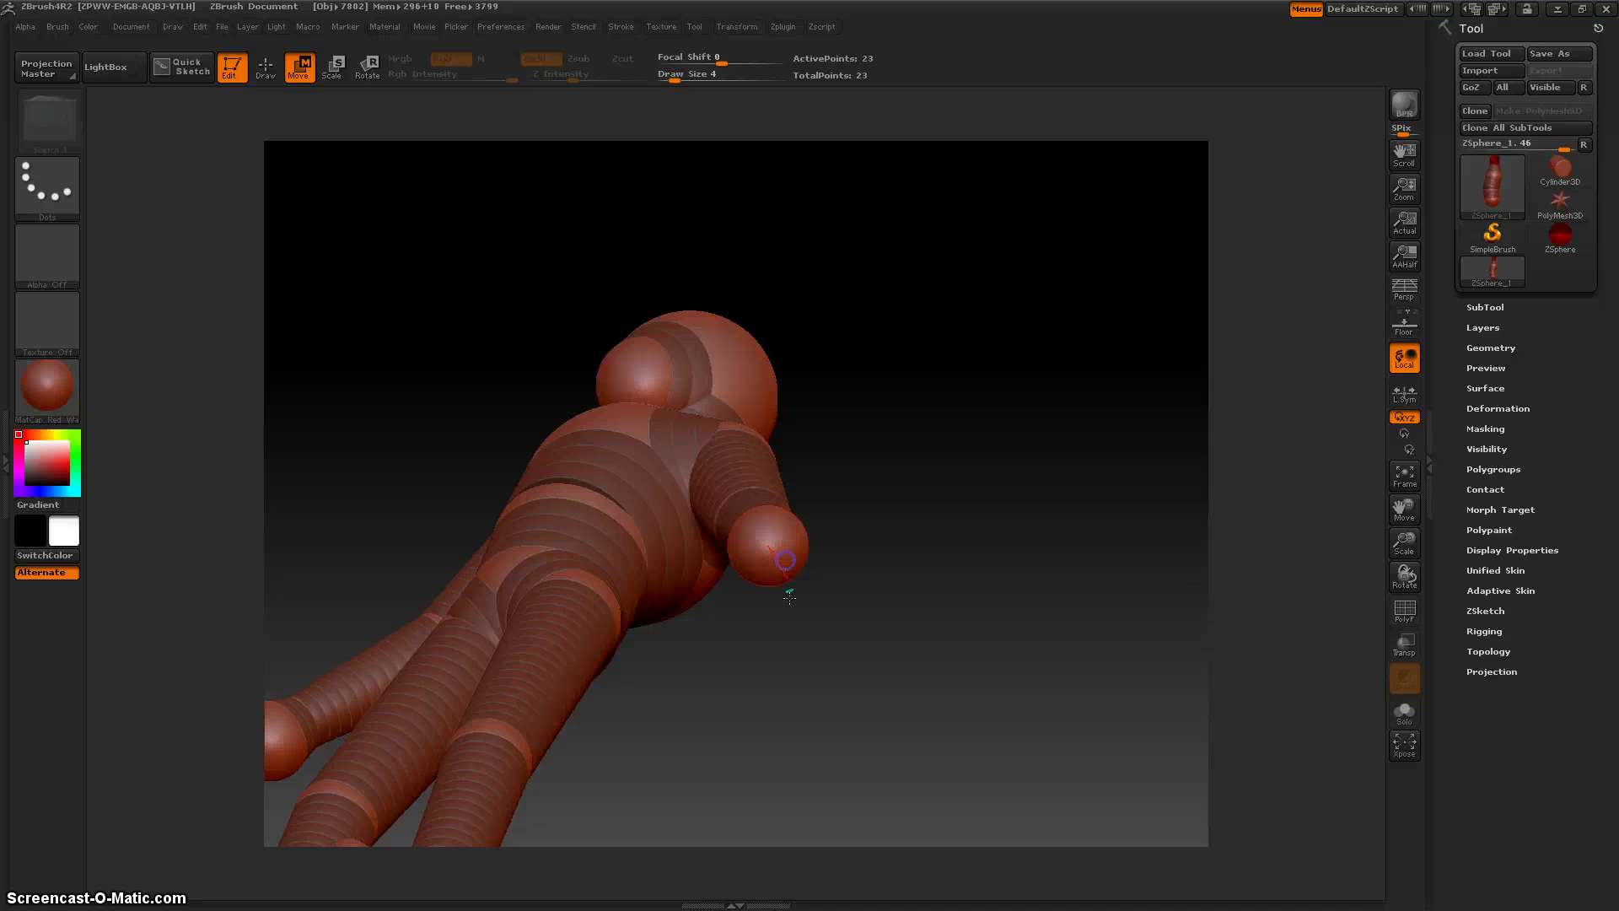
{"action": "key", "text": "q"}
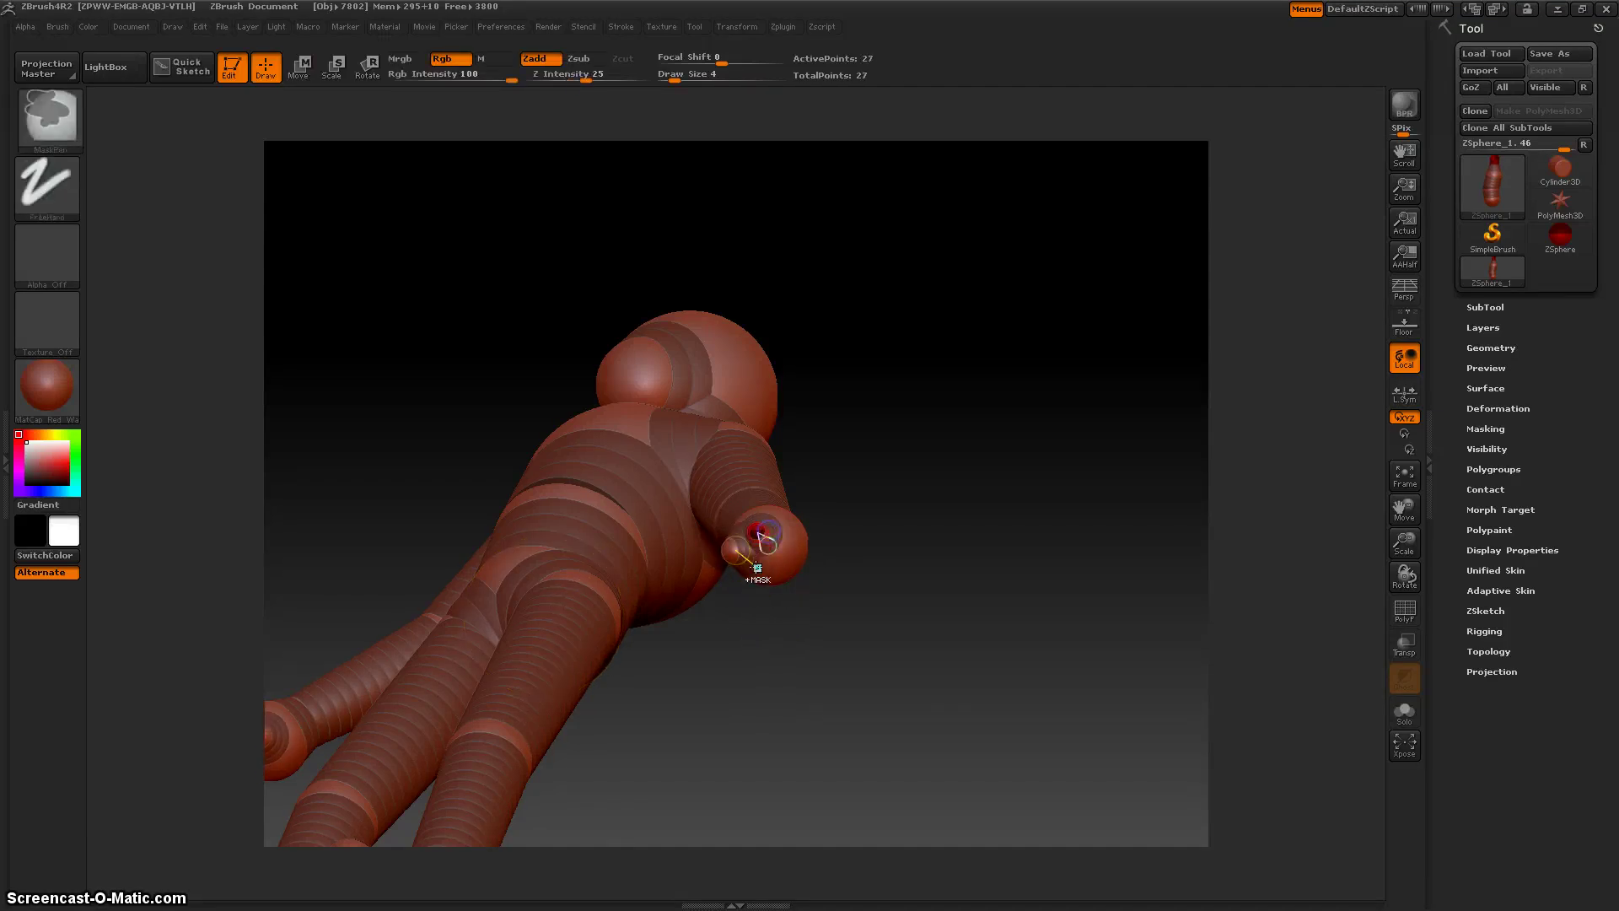
{"action": "left_click", "coordinate": [758, 549], "text": "alt"}
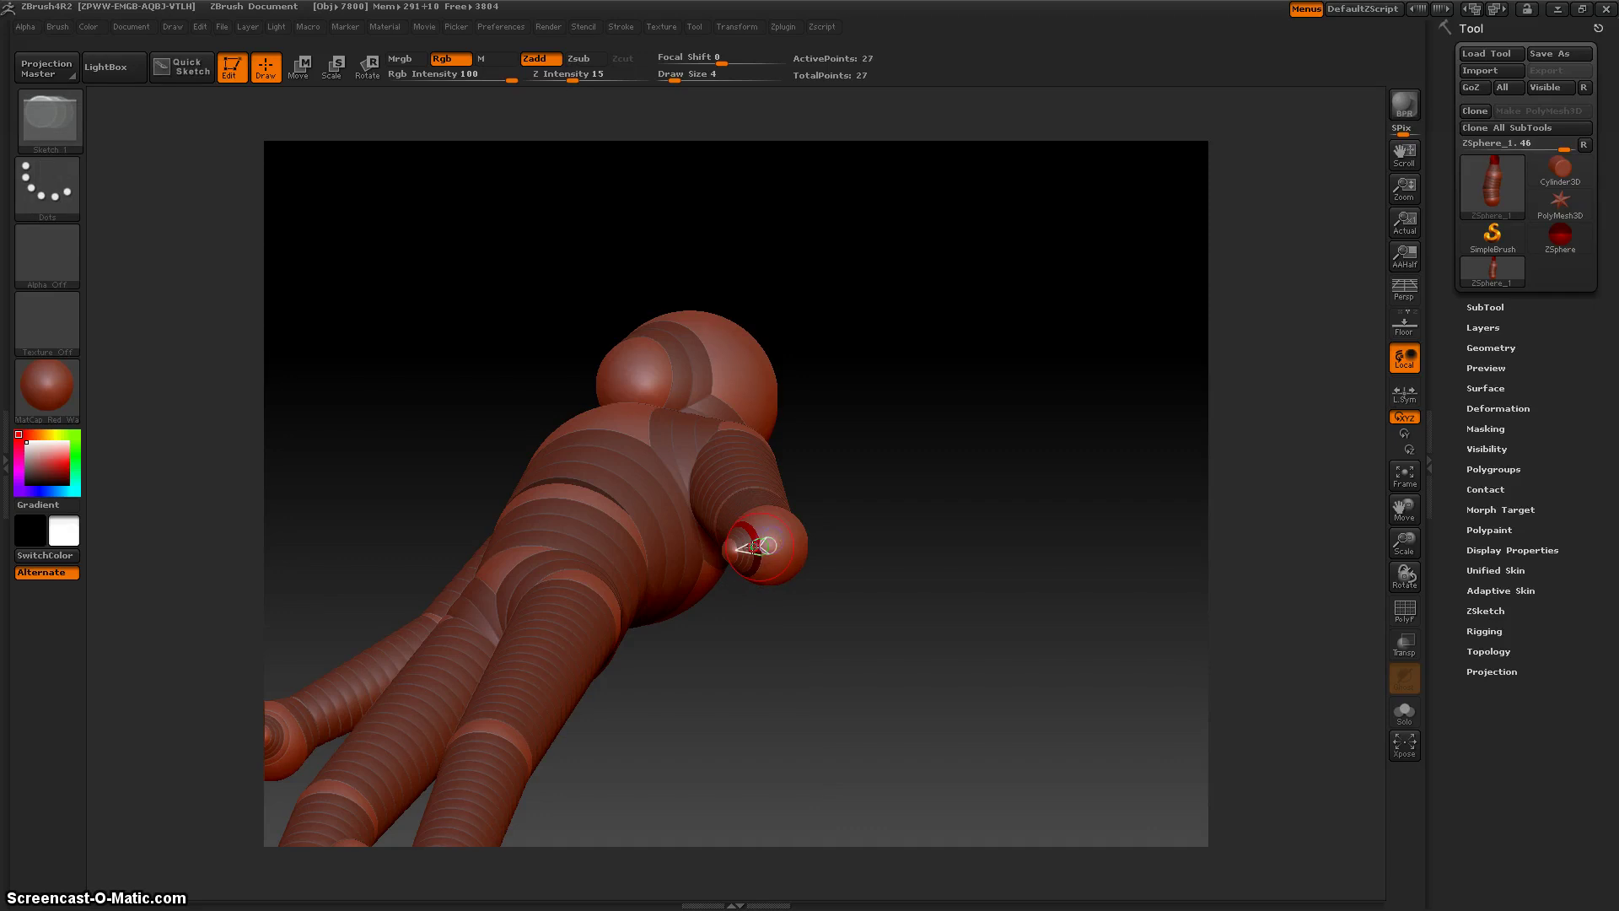
{"action": "left_click", "coordinate": [757, 549], "text": "alt"}
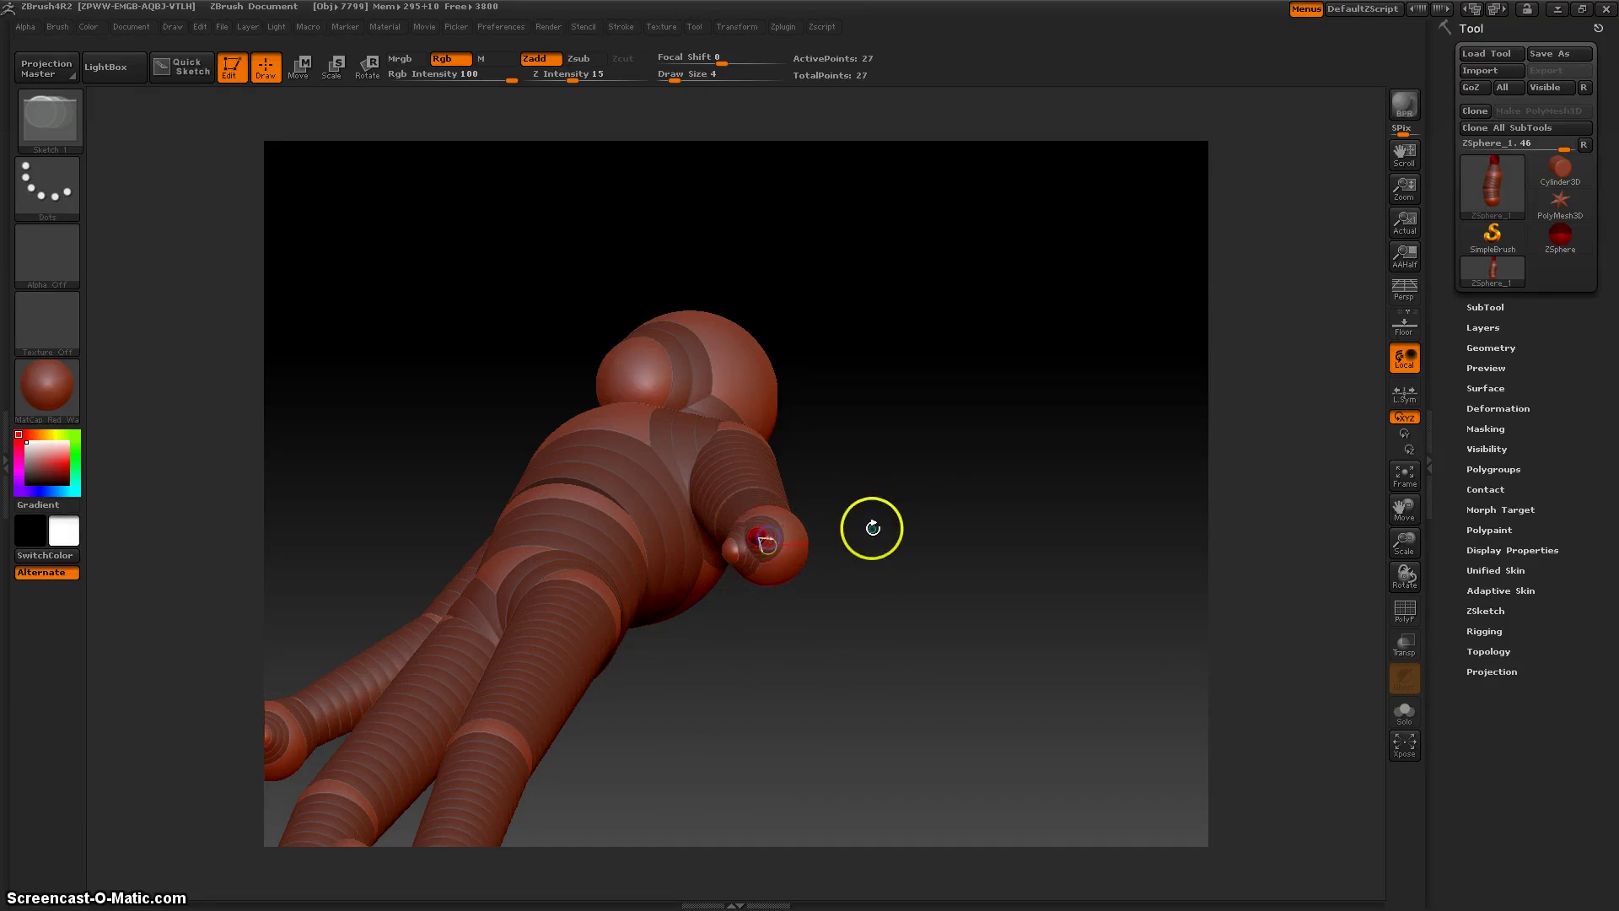
- Add three more mirrored pairs of ZSpheres around the hands for the remaining fingers and thumbs
{"action": "left_click_drag", "start_coordinate": [885, 578], "coordinate": [875, 555]}
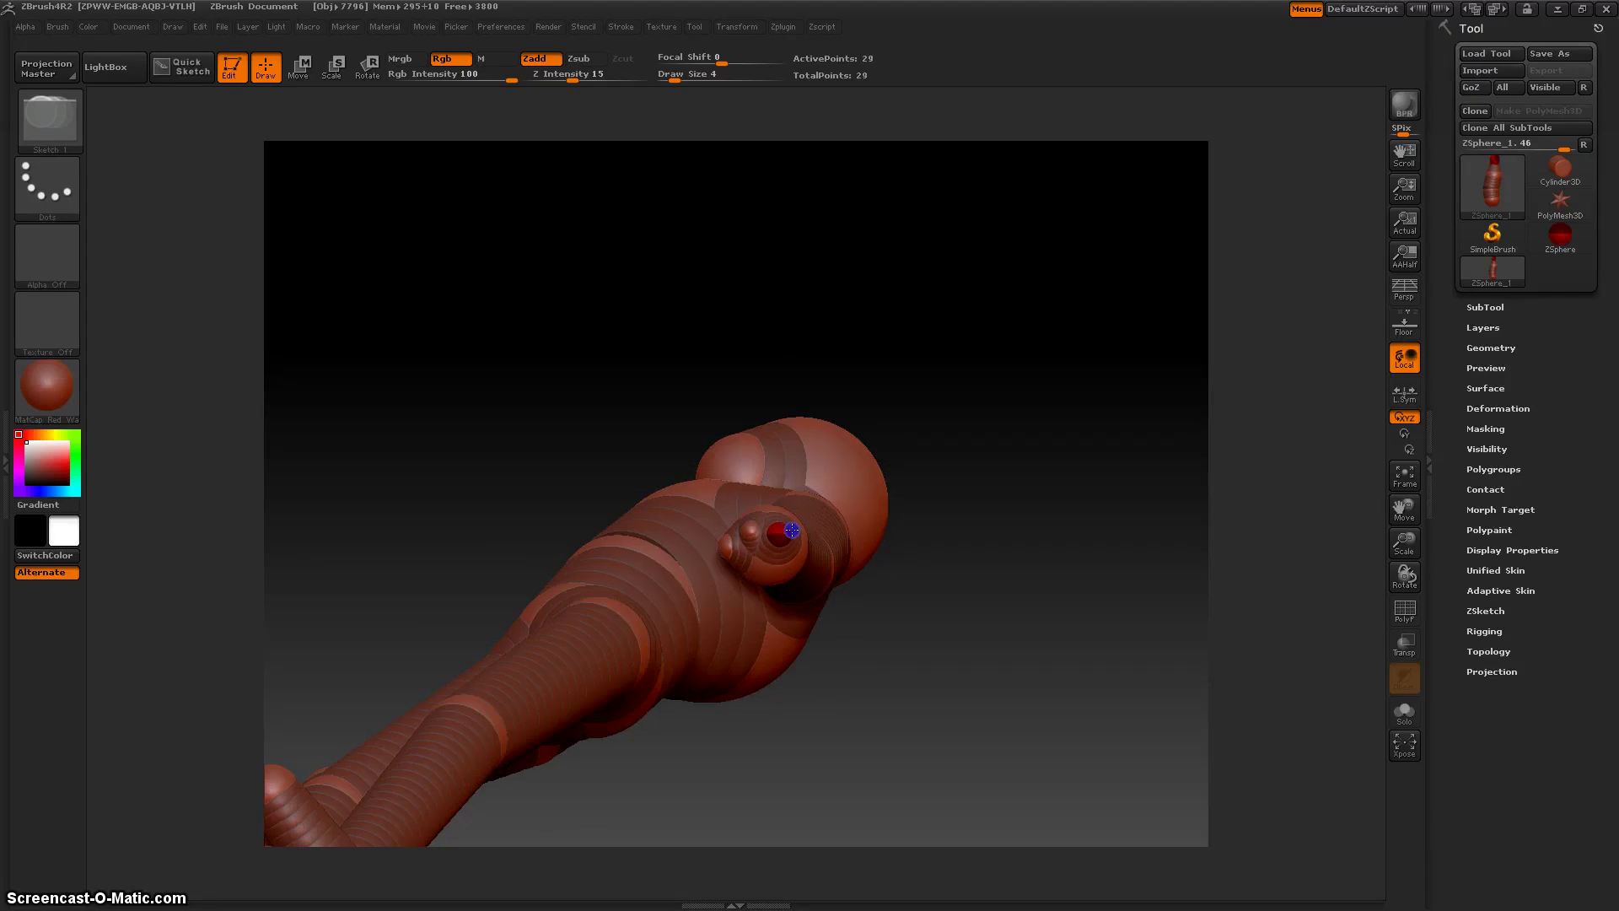
{"action": "left_click_drag", "start_coordinate": [994, 571], "coordinate": [958, 624]}
{"action": "left_click_drag", "start_coordinate": [793, 544], "coordinate": [792, 550]}
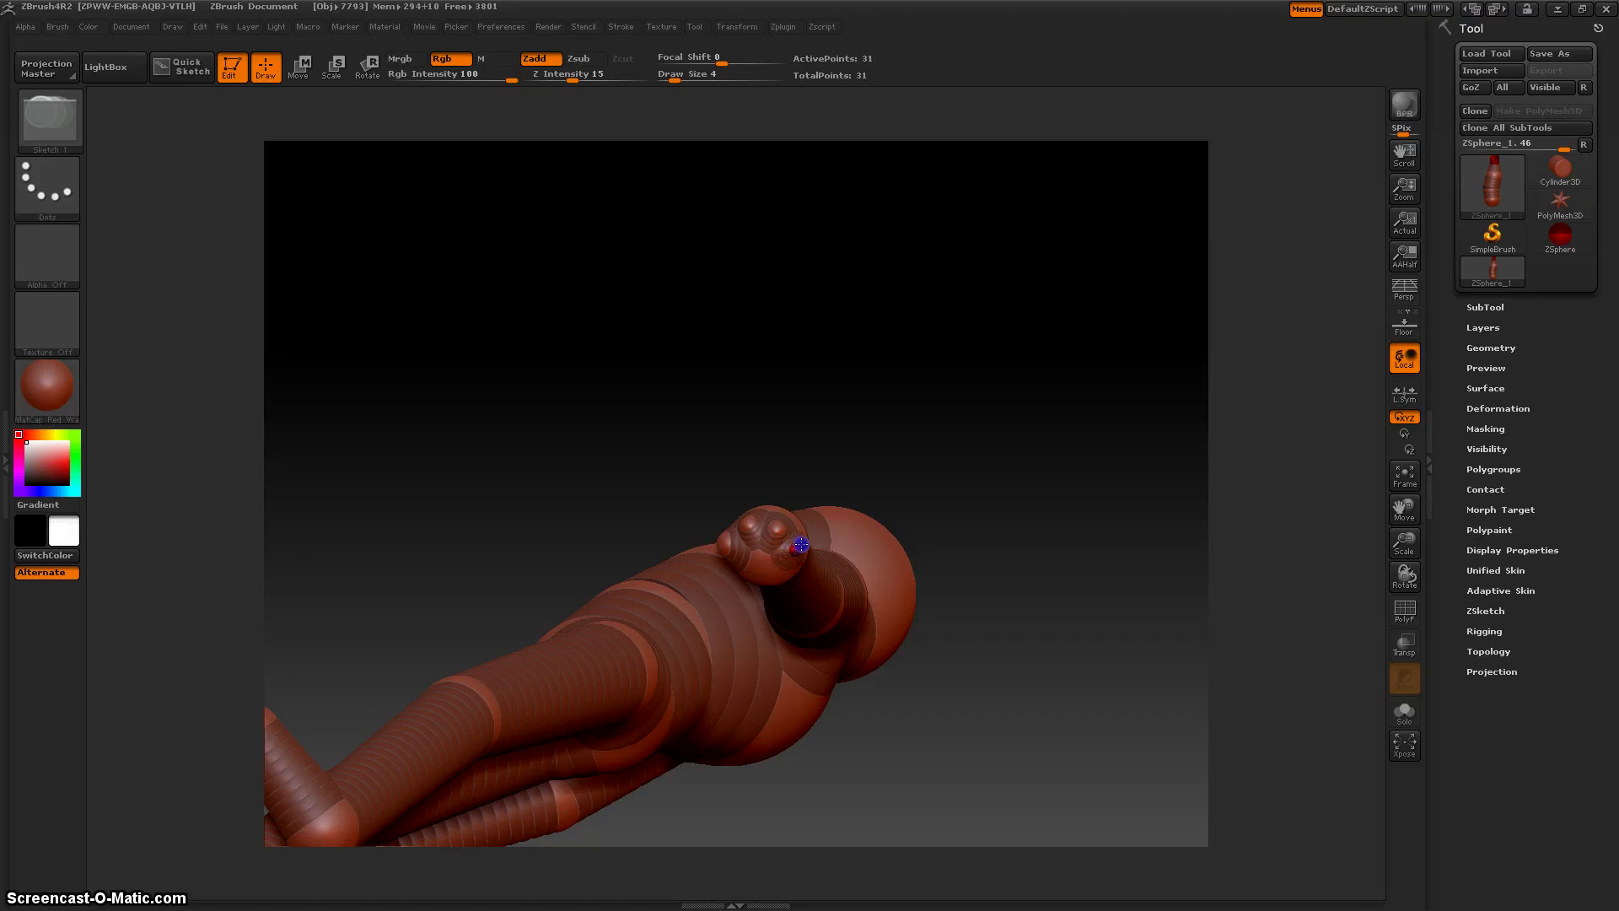
{"action": "left_click_drag", "start_coordinate": [944, 717], "coordinate": [939, 688]}
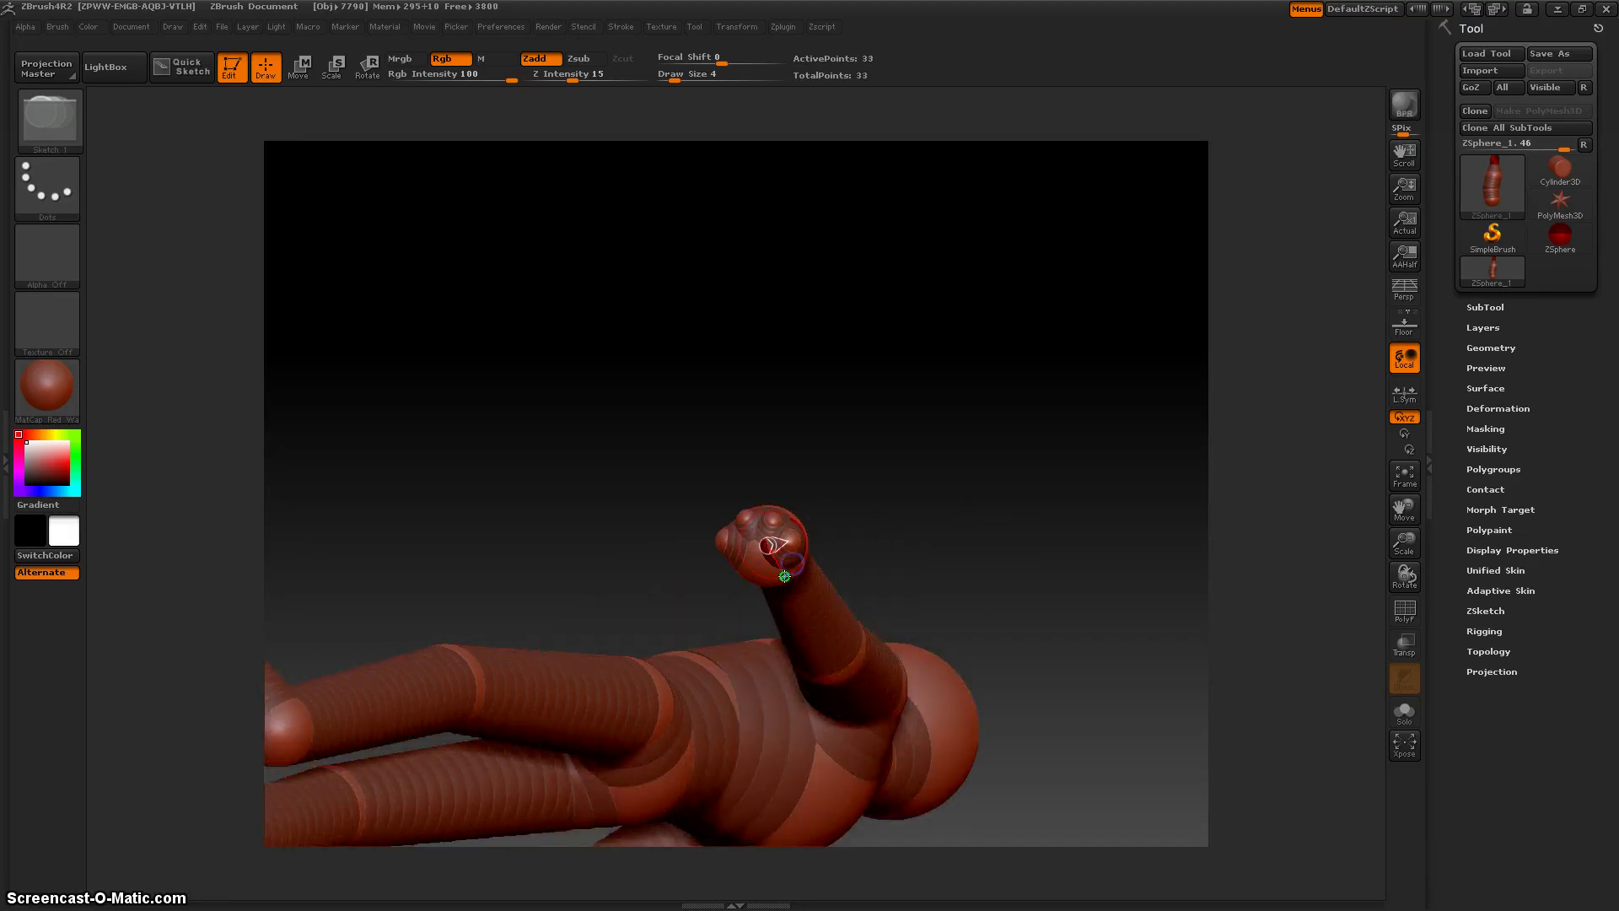
{"action": "key", "text": "ctrl+z"}
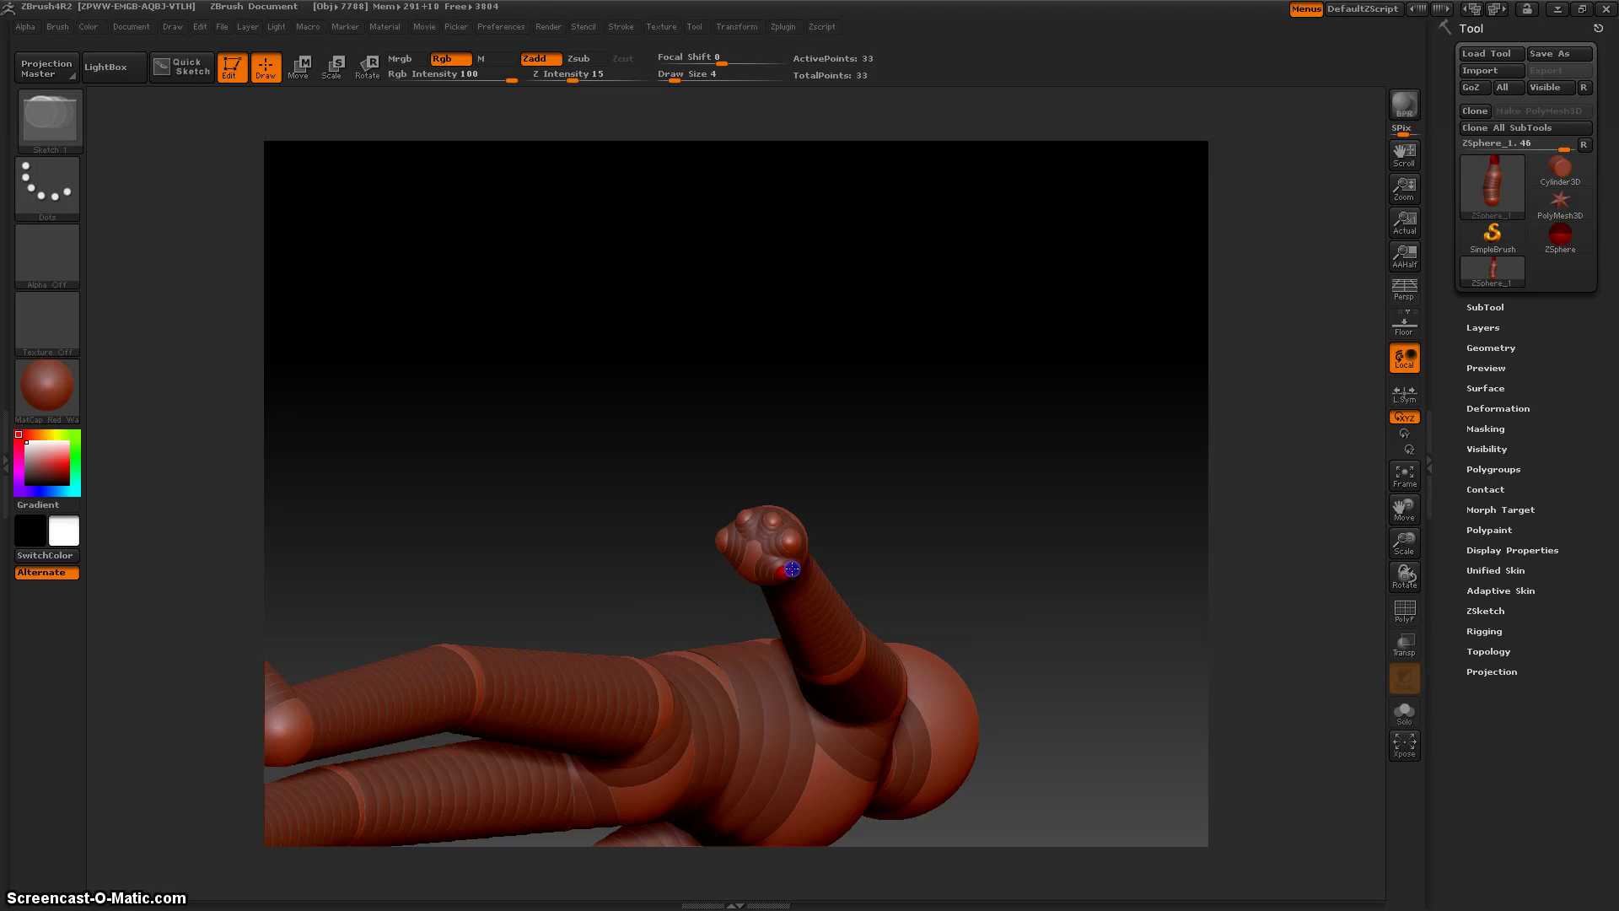
{"action": "left_click_drag", "start_coordinate": [908, 452], "coordinate": [925, 495]}
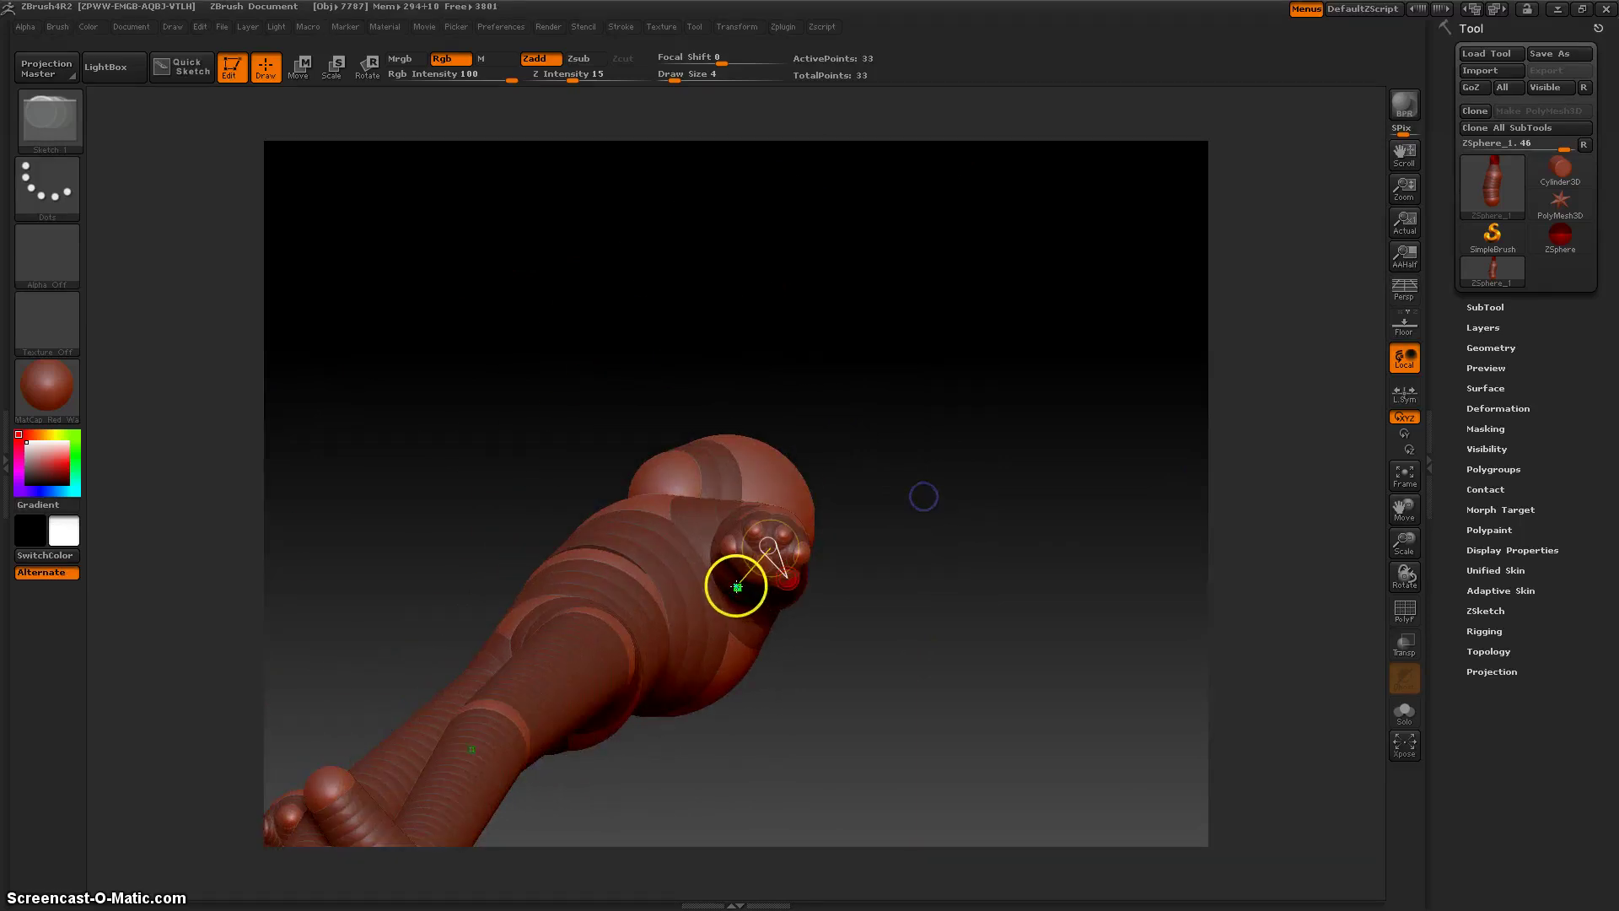
- Space out the finger ZSpheres on the hands and move the thumb ZSpheres to the inner side near the wrists
{"action": "key", "text": "w"}
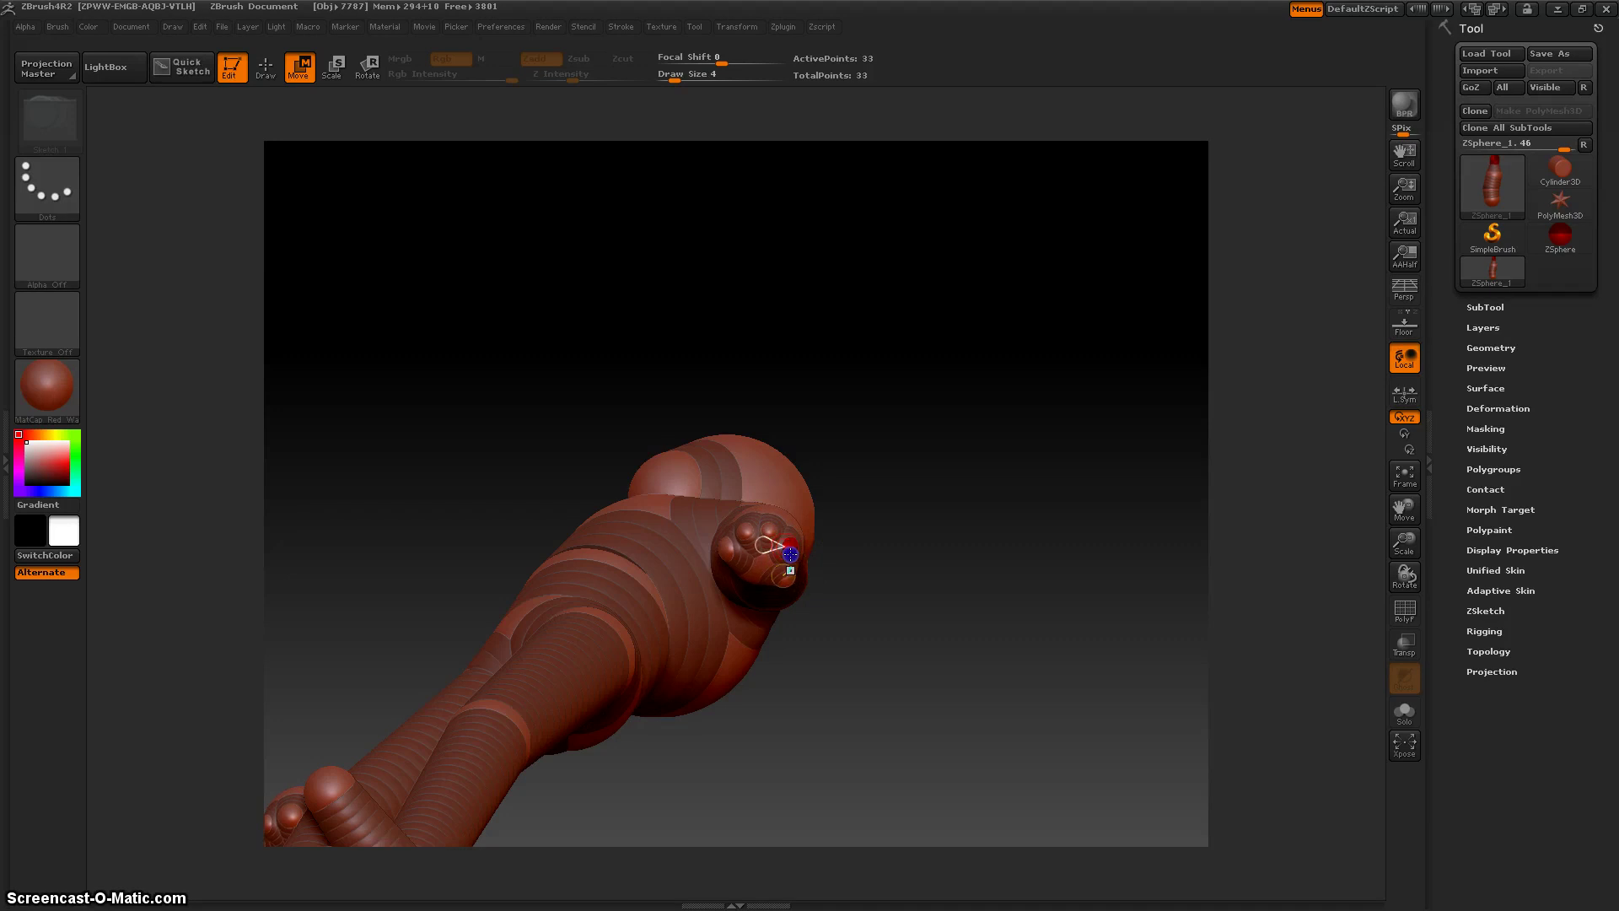
{"action": "left_click_drag", "start_coordinate": [974, 632], "coordinate": [943, 568]}
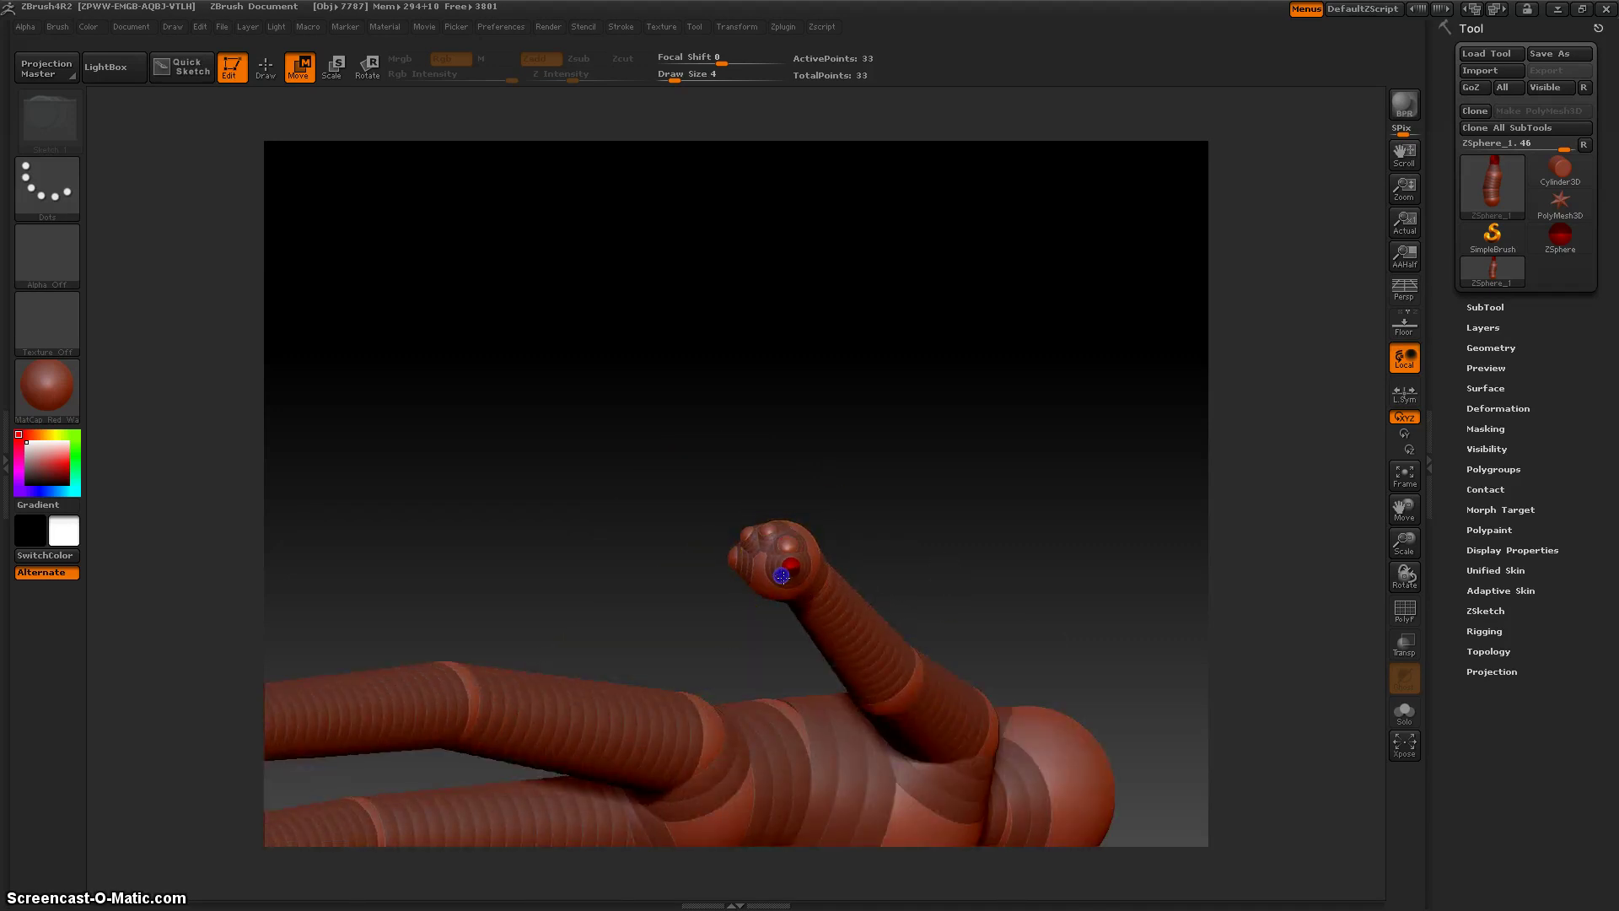
{"action": "left_click_drag", "start_coordinate": [936, 548], "coordinate": [765, 558]}
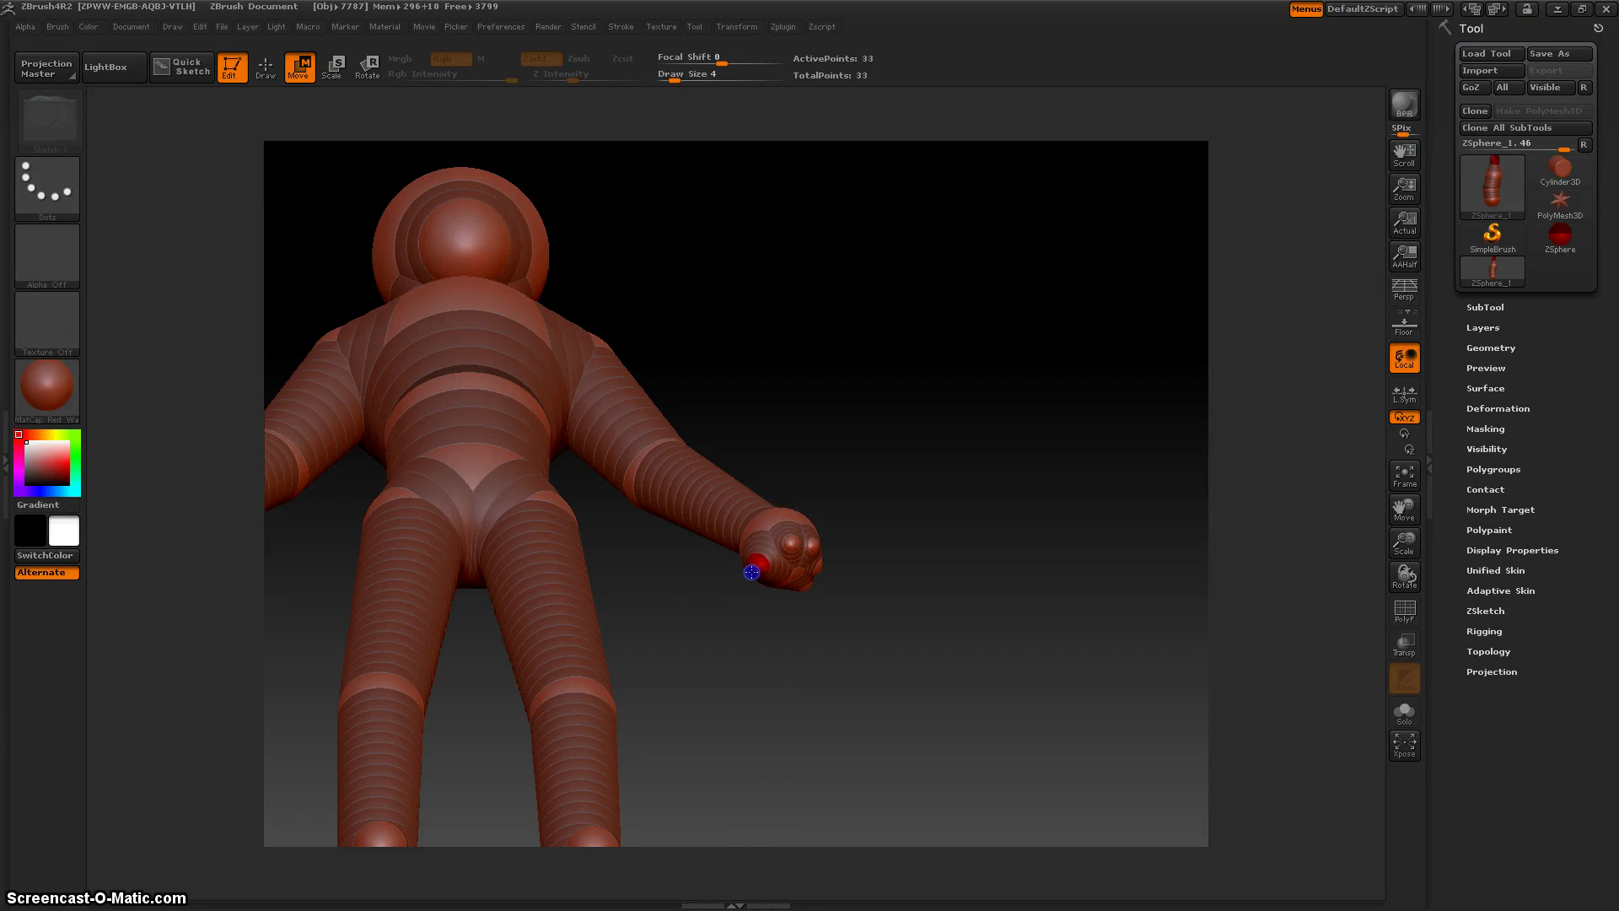
{"action": "left_click_drag", "start_coordinate": [751, 573], "coordinate": [916, 598]}
{"action": "left_click", "coordinate": [786, 656]}
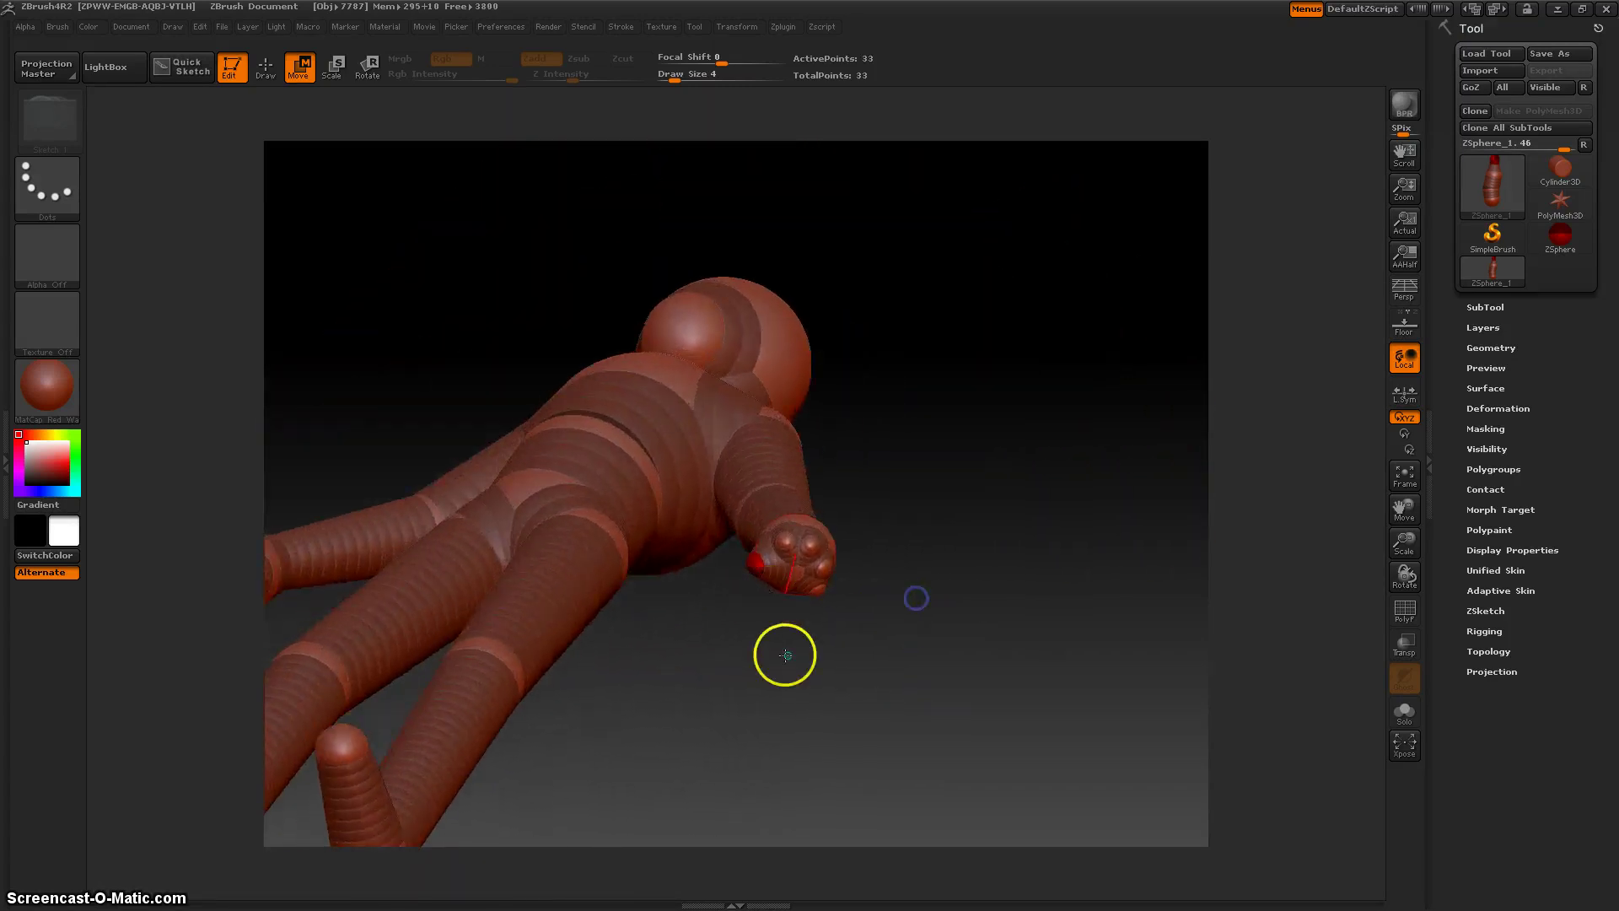
{"action": "left_click_drag", "start_coordinate": [785, 655], "coordinate": [772, 600]}
- Add a second mirrored ZSphere on the tip of the thumb and each of the four fingers
{"action": "key", "text": "q"}
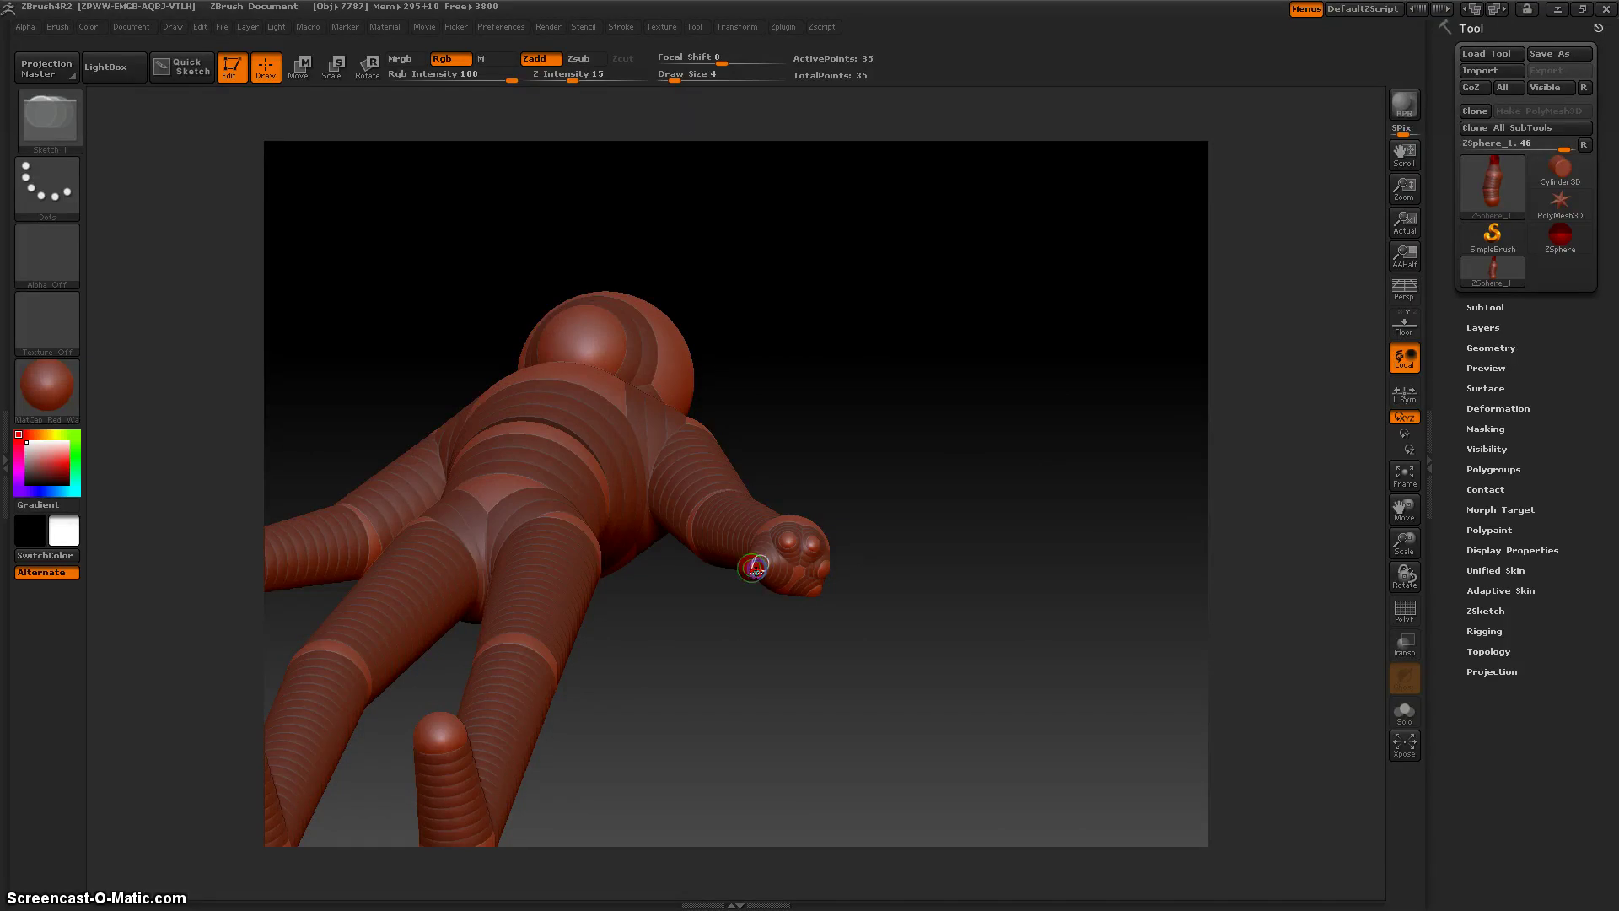
{"action": "left_click", "coordinate": [938, 487]}
{"action": "left_click", "coordinate": [791, 537]}
{"action": "left_click_drag", "start_coordinate": [786, 538], "coordinate": [787, 541]}
{"action": "mouse_move", "coordinate": [928, 607]}
{"action": "left_mouse_down"}
{"action": "mouse_move", "coordinate": [920, 582]}
{"action": "mouse_move", "coordinate": [815, 613]}
{"action": "mouse_move", "coordinate": [823, 595]}
{"action": "mouse_move", "coordinate": [908, 661]}
{"action": "left_mouse_up"}
{"action": "left_click", "coordinate": [827, 567]}
{"action": "left_click_drag", "start_coordinate": [1045, 683], "coordinate": [846, 757]}
{"action": "key", "text": "ctrl+z"}
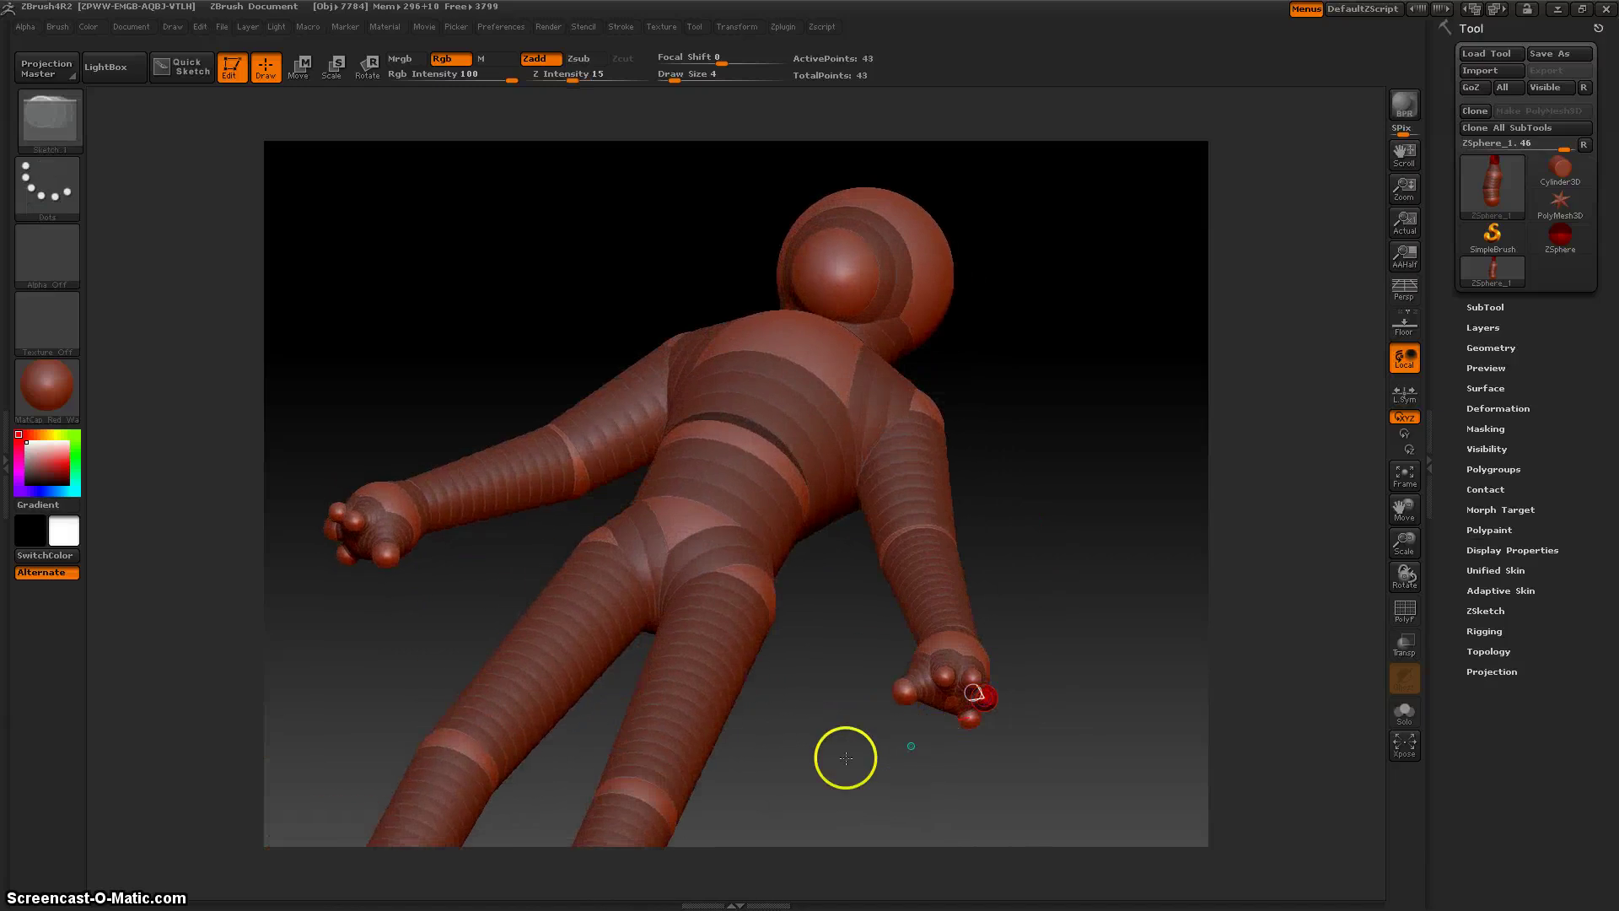
- Move the thumb-tip ZSpheres outward and down to lengthen the thumbs
{"action": "key", "text": "w"}
{"action": "mouse_move", "coordinate": [890, 695]}
{"action": "left_mouse_down"}
{"action": "mouse_move", "coordinate": [894, 732]}
{"action": "mouse_move", "coordinate": [916, 687]}
{"action": "mouse_move", "coordinate": [892, 713]}
{"action": "left_mouse_up"}
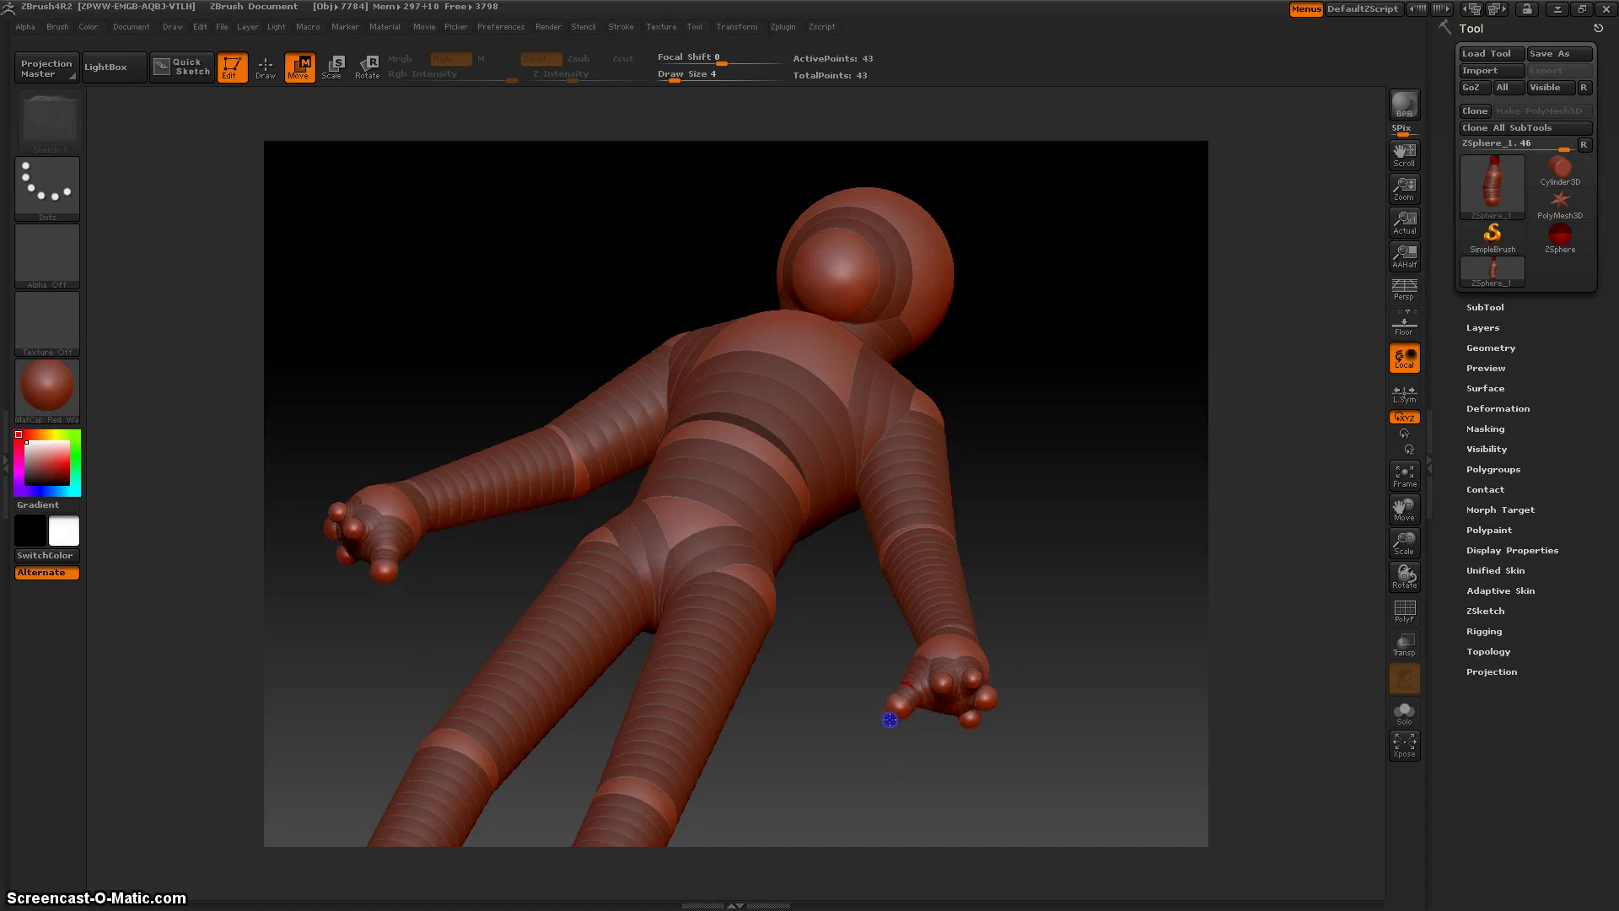
{"action": "left_click", "coordinate": [947, 716]}
{"action": "left_click_drag", "start_coordinate": [1074, 600], "coordinate": [1114, 696]}
{"action": "left_click", "coordinate": [900, 724]}
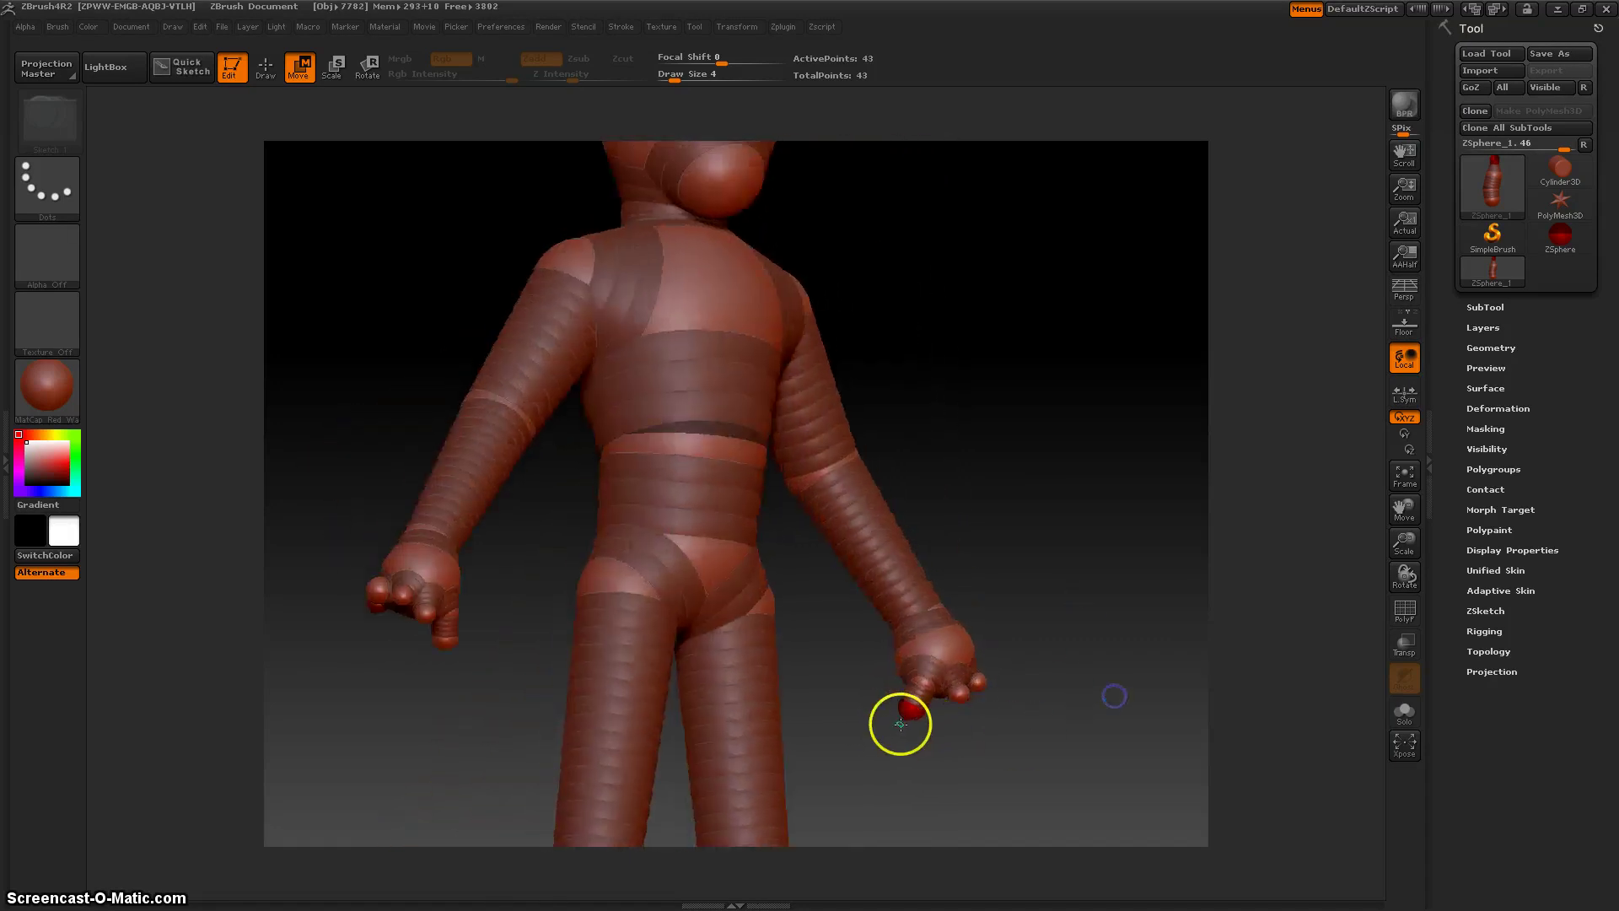
{"action": "left_click_drag", "start_coordinate": [907, 718], "coordinate": [933, 742]}
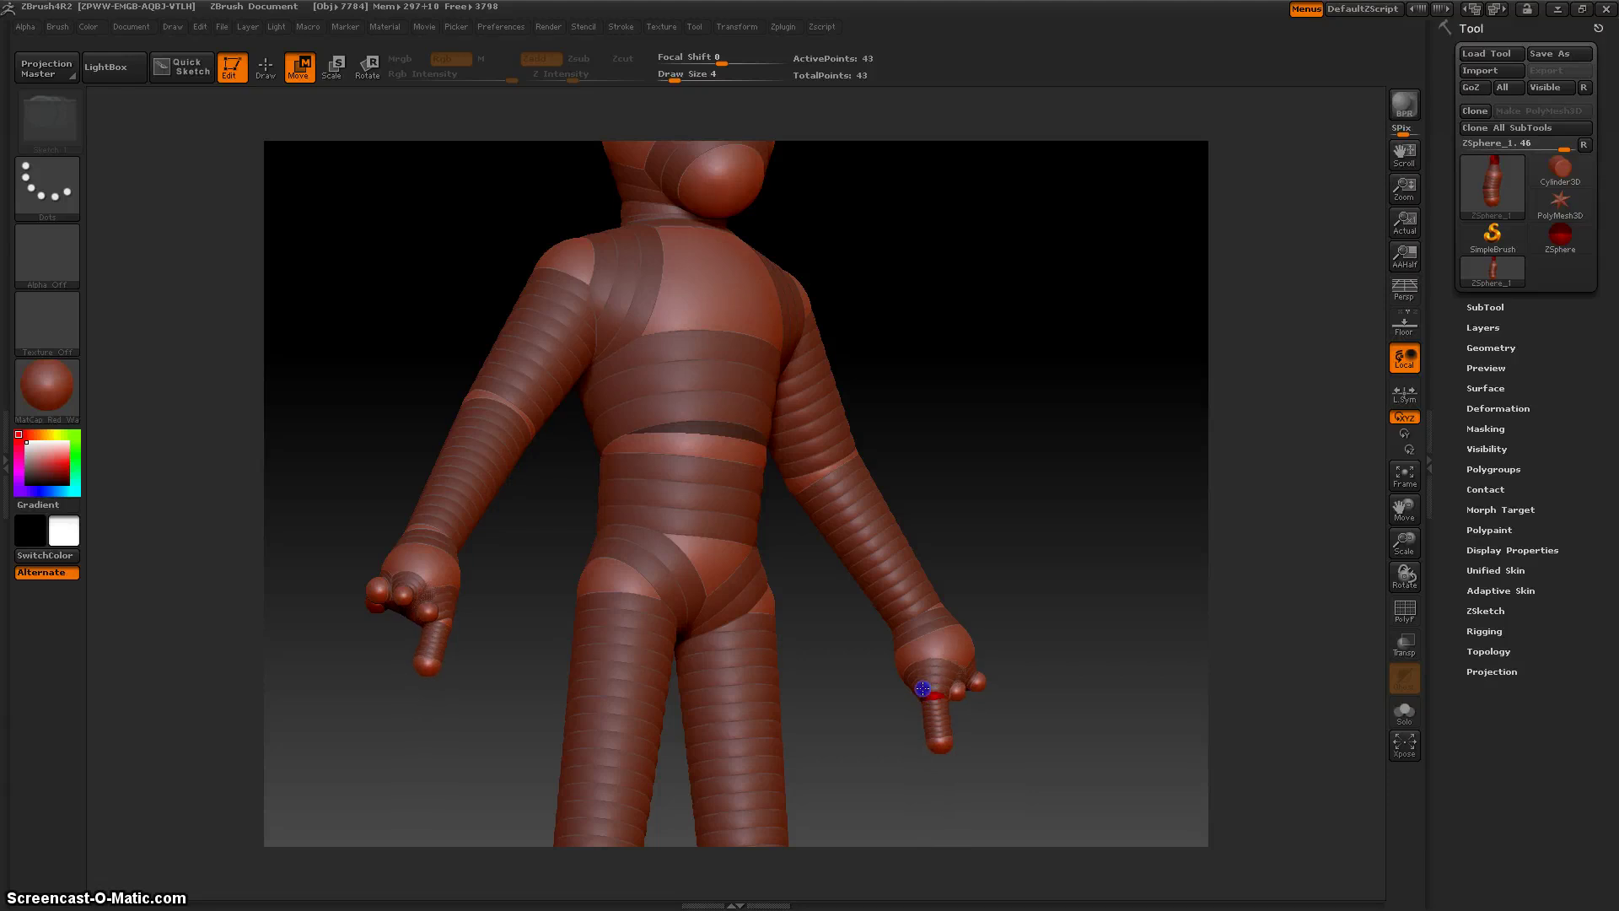
- Reposition the base and tip ZSpheres of the thumbs from several angles to shorten and align them with the hands
{"action": "left_click_drag", "start_coordinate": [1073, 743], "coordinate": [1030, 737]}
{"action": "left_click_drag", "start_coordinate": [933, 741], "coordinate": [931, 680]}
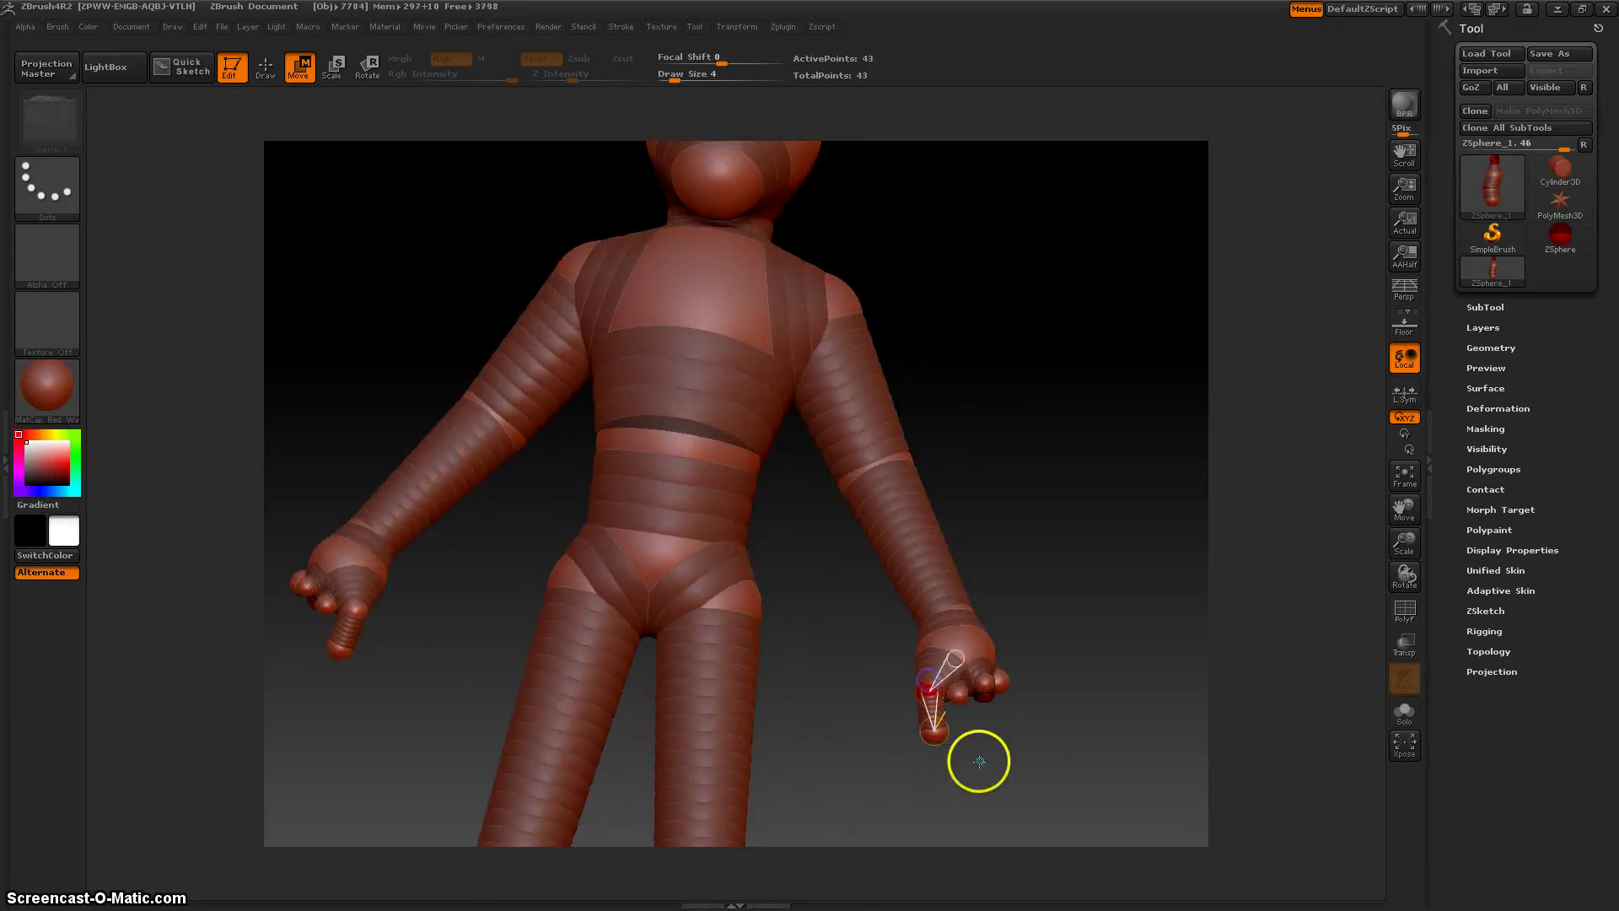
{"action": "left_click_drag", "start_coordinate": [979, 761], "coordinate": [963, 641]}
{"action": "left_click", "coordinate": [914, 727]}
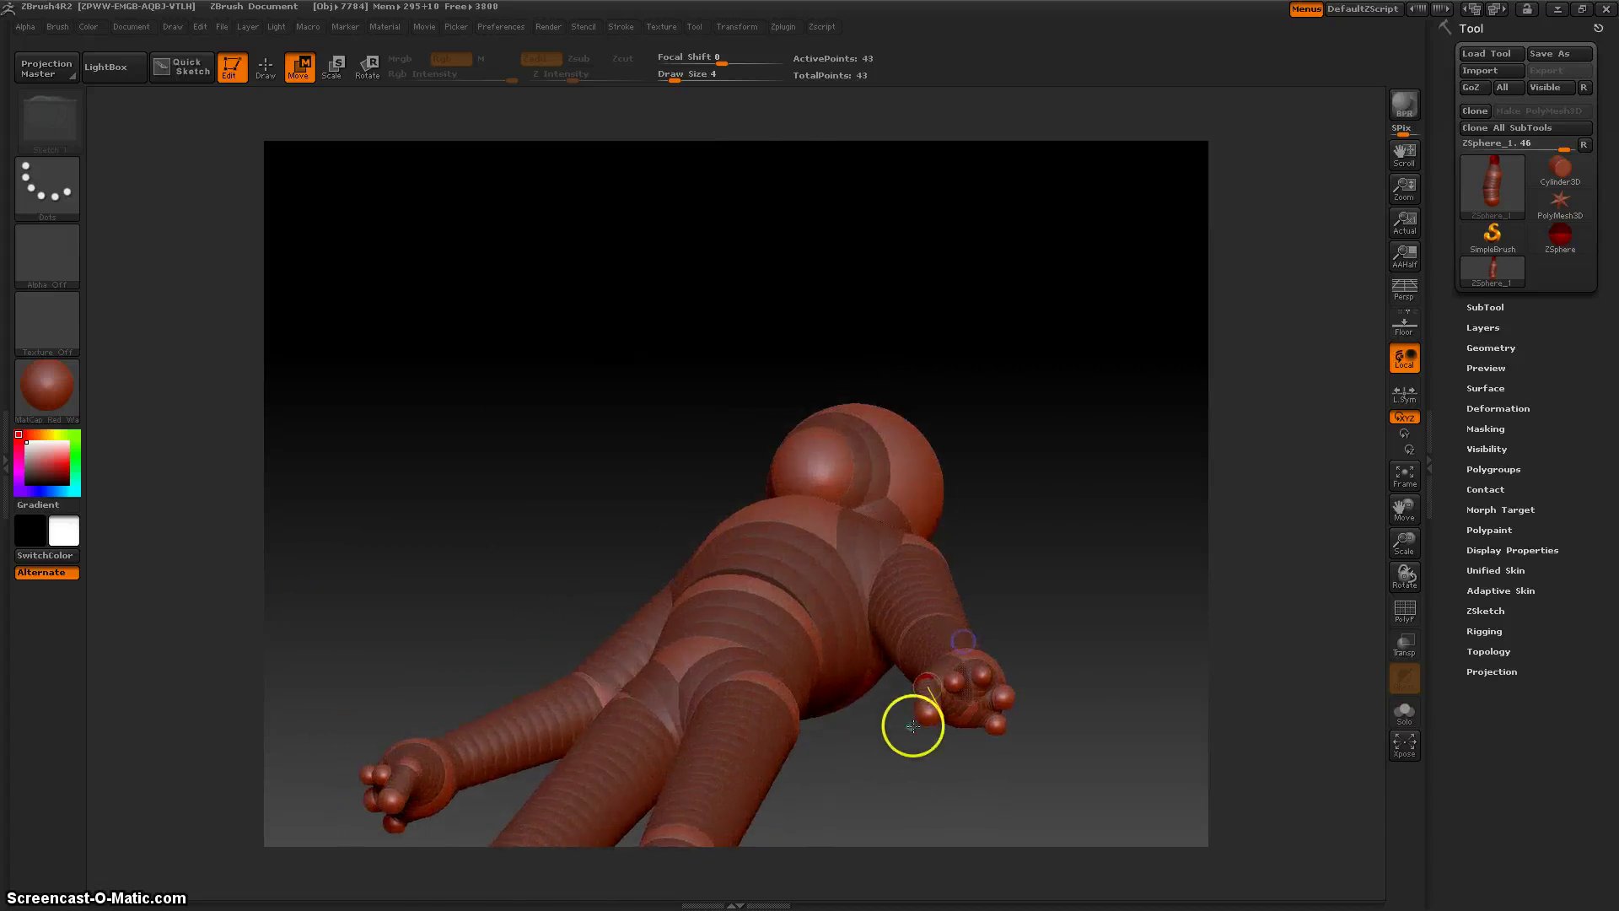
{"action": "left_click_drag", "start_coordinate": [973, 705], "coordinate": [1067, 721]}
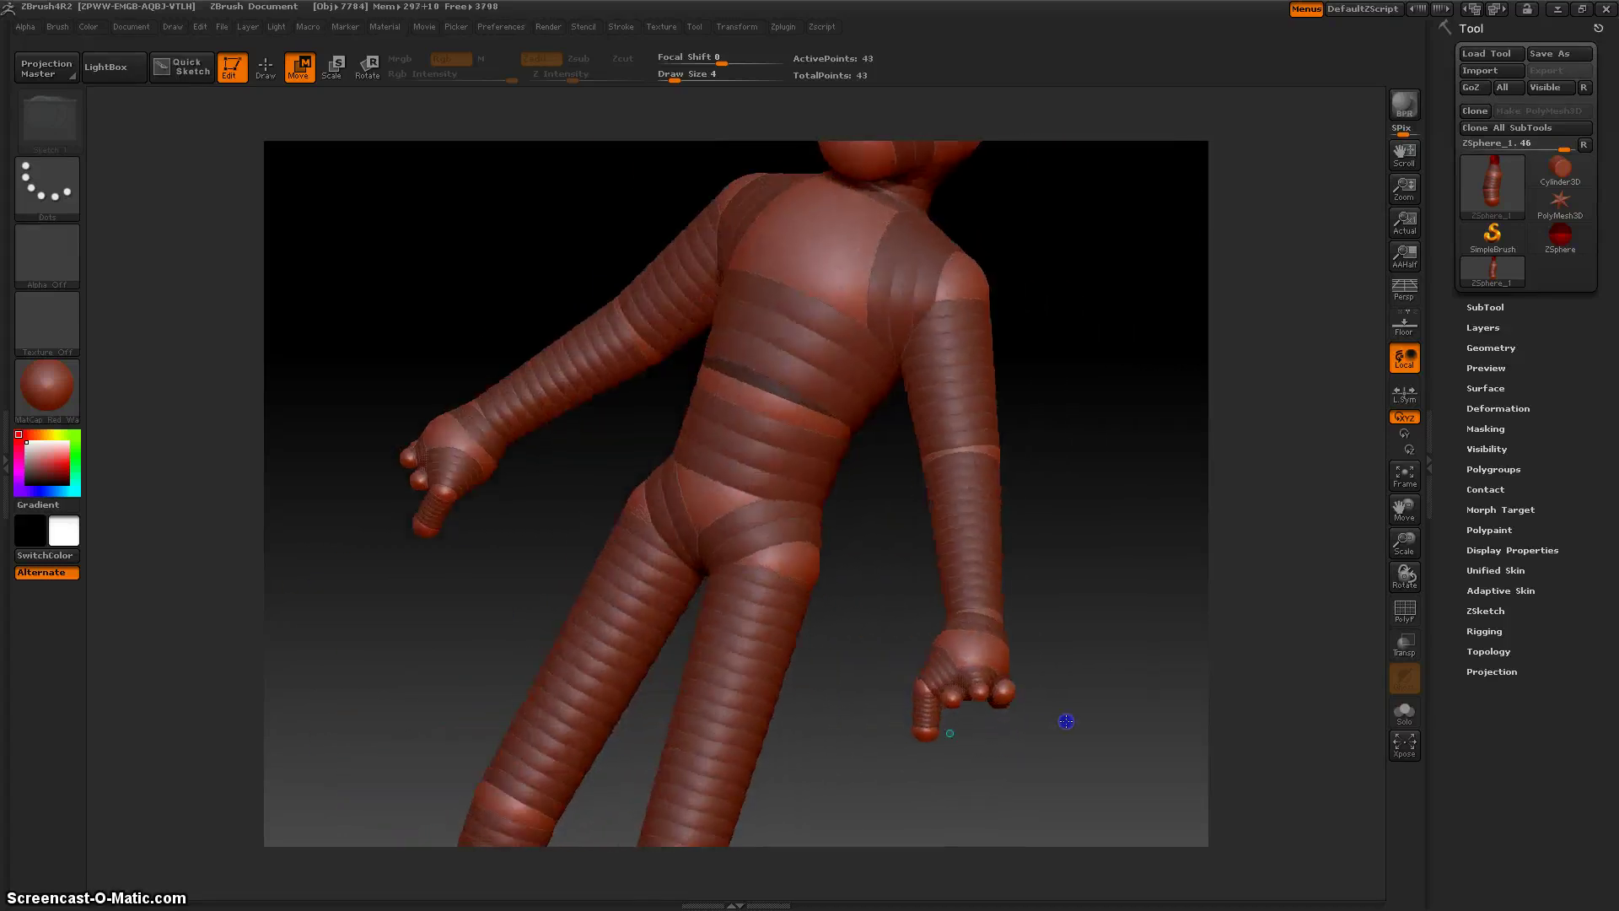
{"action": "left_click_drag", "start_coordinate": [958, 735], "coordinate": [967, 700]}
{"action": "left_click_drag", "start_coordinate": [928, 759], "coordinate": [936, 672]}
{"action": "left_click_drag", "start_coordinate": [1052, 527], "coordinate": [1038, 680]}
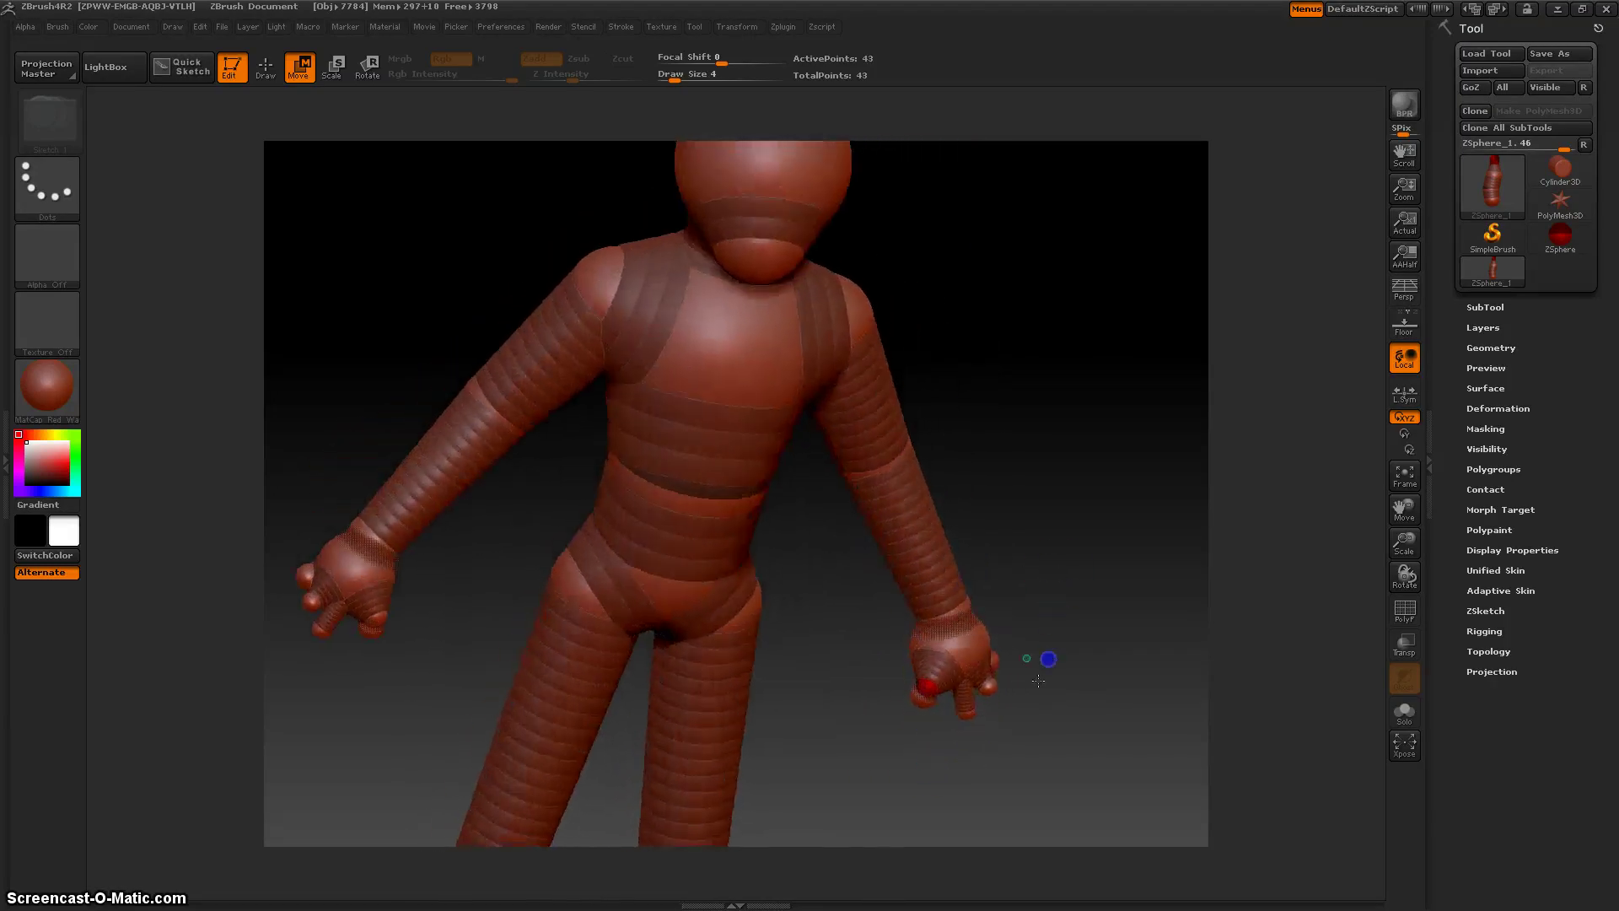
{"action": "mouse_move", "coordinate": [1017, 510]}
{"action": "left_mouse_down"}
{"action": "mouse_move", "coordinate": [1004, 495]}
{"action": "mouse_move", "coordinate": [998, 517]}
{"action": "left_mouse_up"}
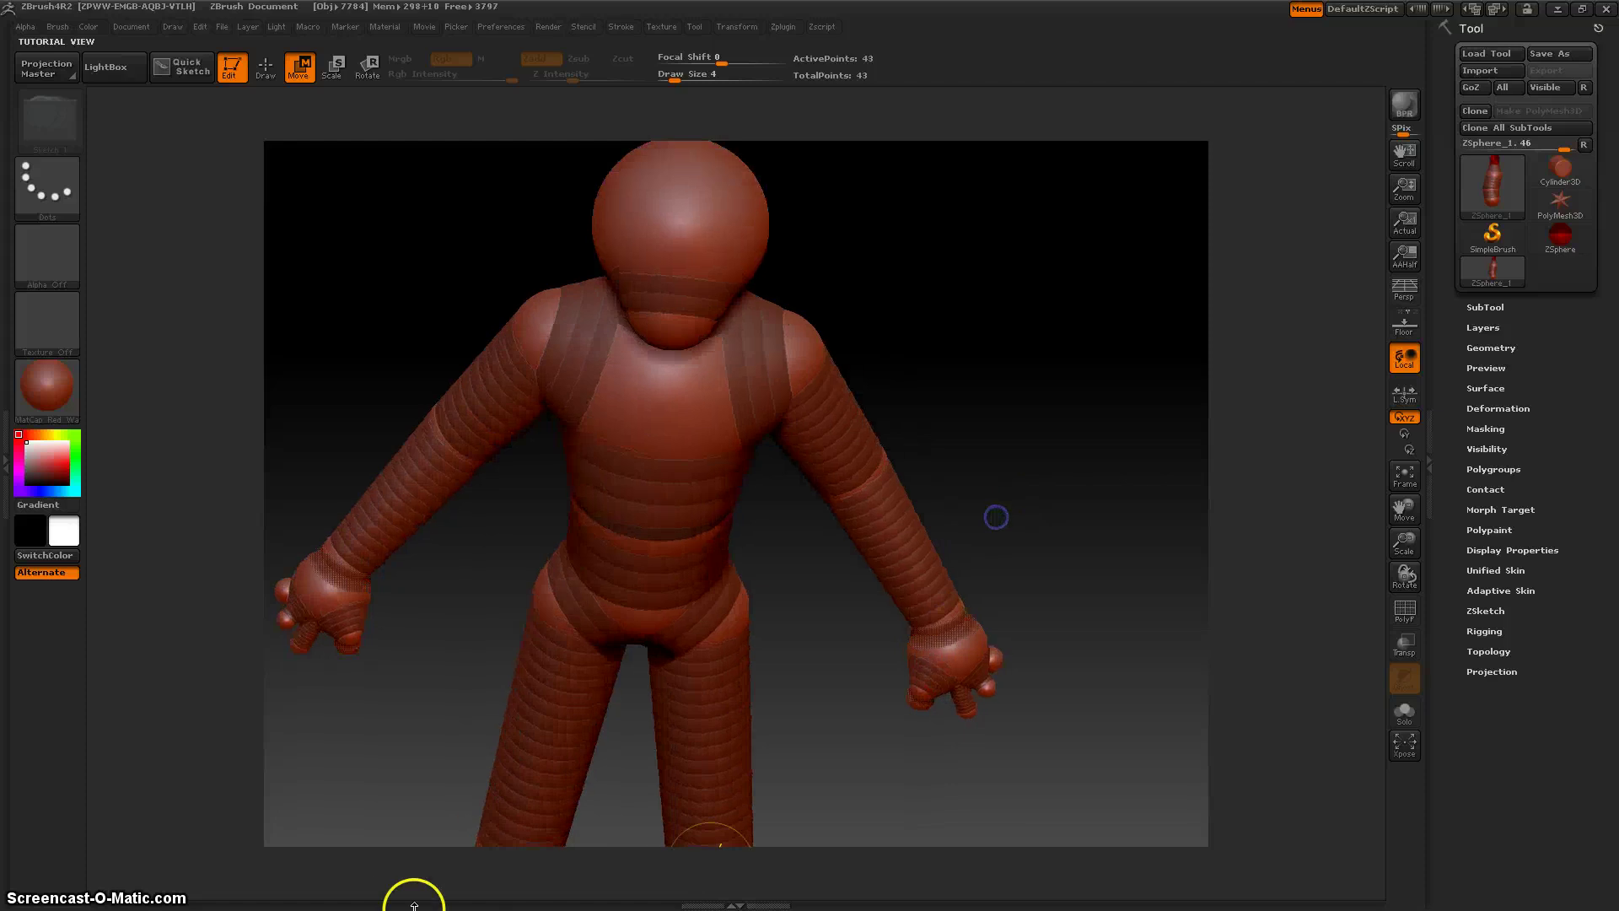
{"action": "left_click", "coordinate": [336, 905]}
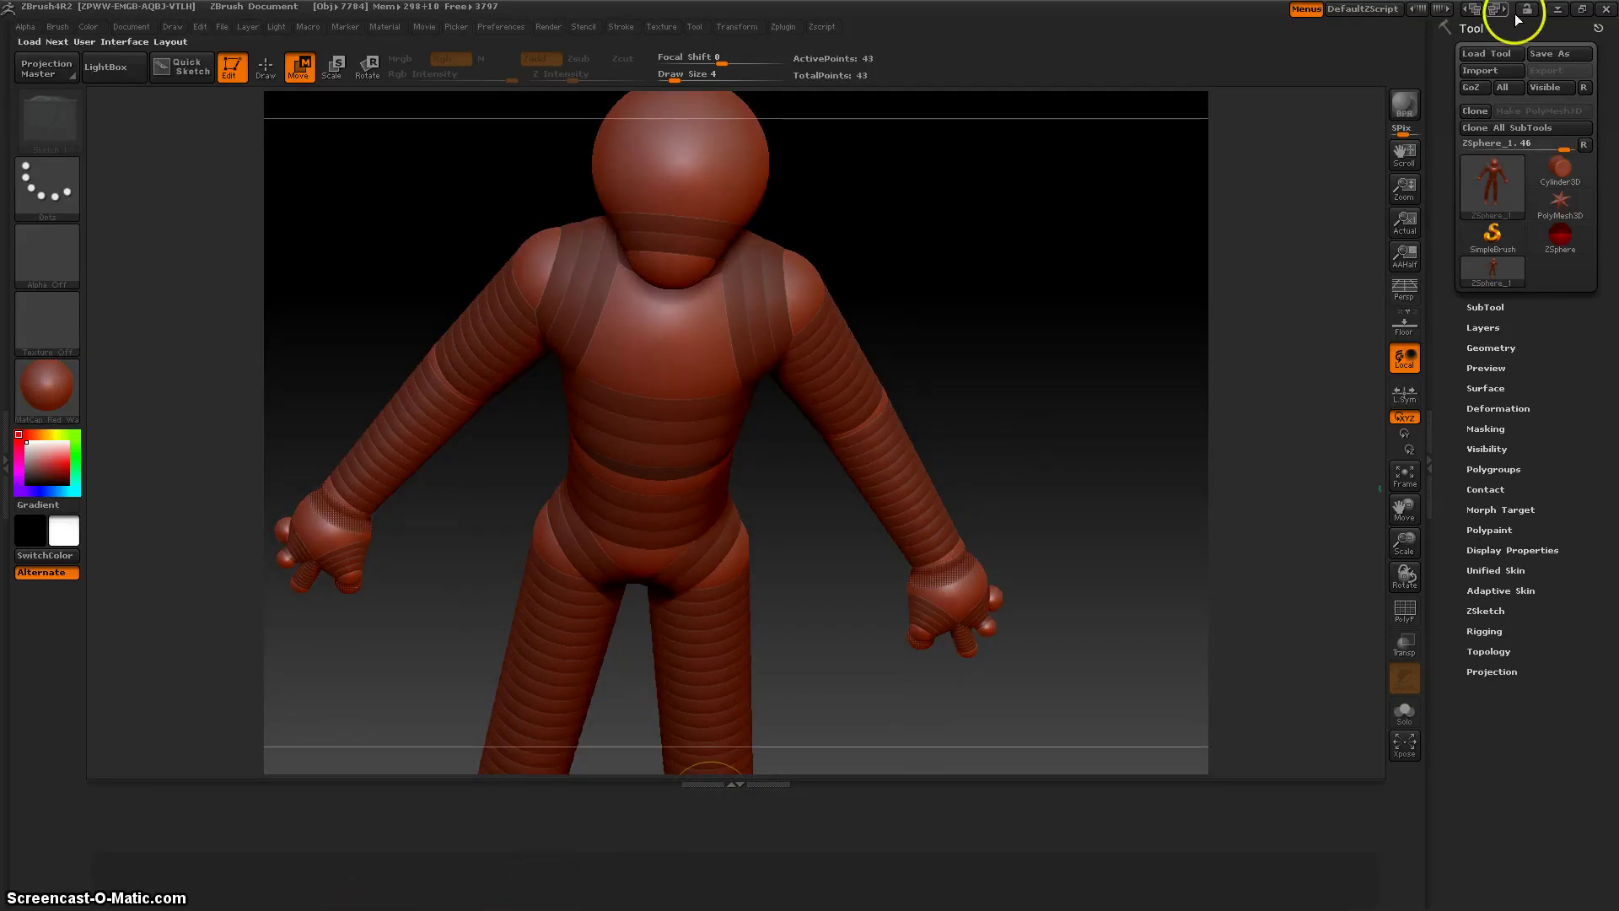
{"action": "left_click", "coordinate": [1582, 8]}
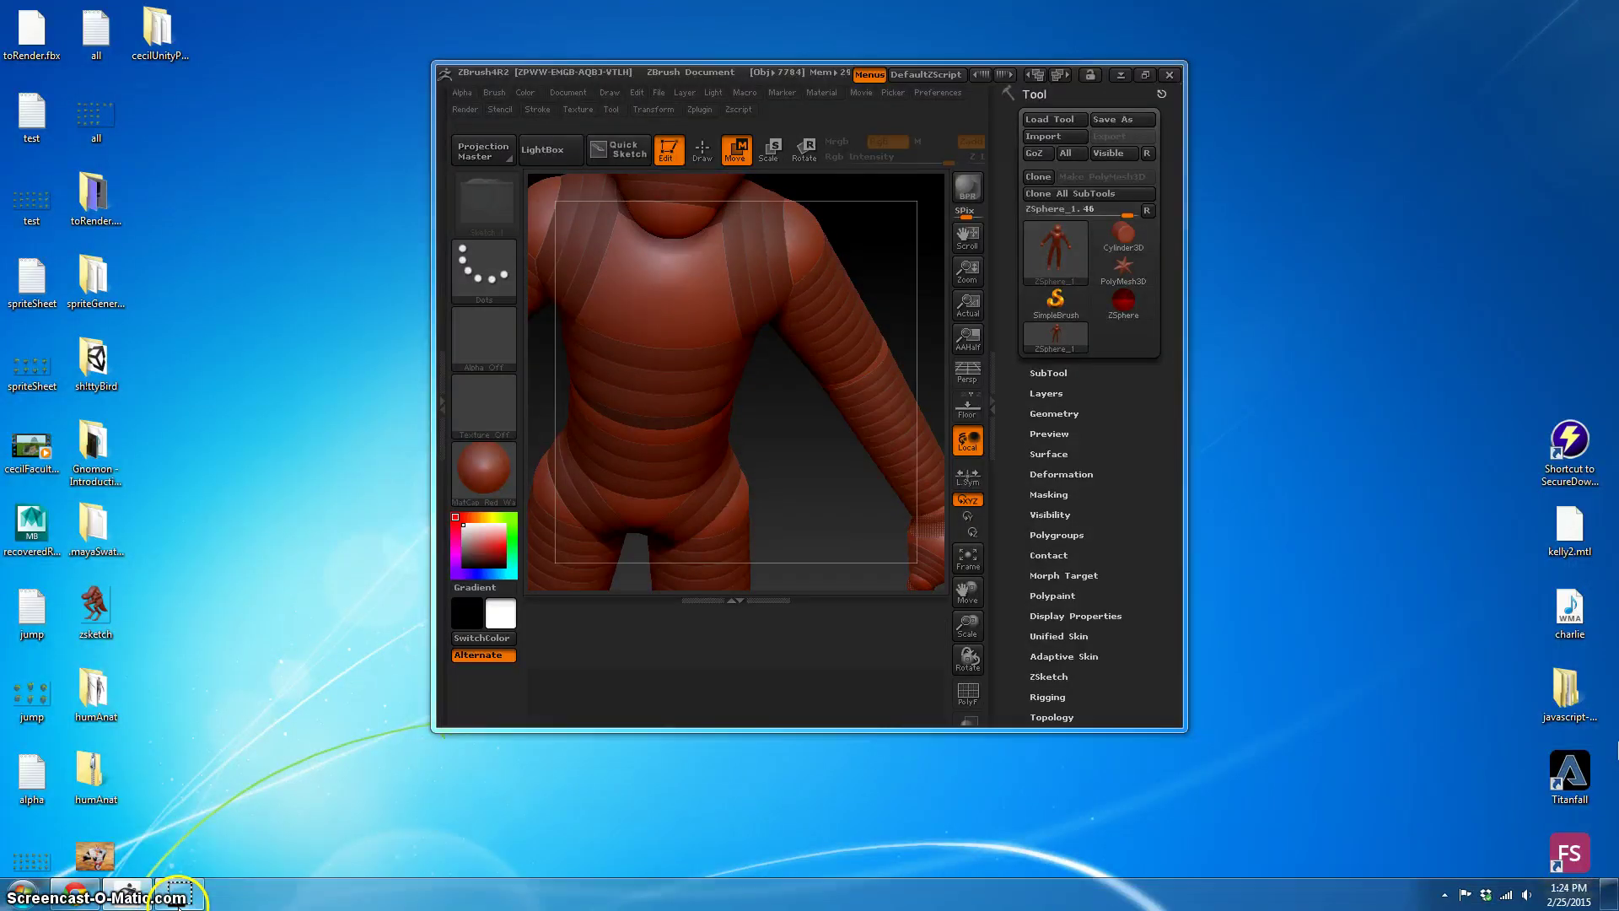
- Move the fingertip ZSpheres down and away from the palms to lengthen the fingers on both hands
{"action": "mouse_move", "coordinate": [654, 495]}
{"action": "left_mouse_down"}
{"action": "mouse_move", "coordinate": [687, 498]}
{"action": "mouse_move", "coordinate": [597, 508]}
{"action": "mouse_move", "coordinate": [636, 438]}
{"action": "mouse_move", "coordinate": [607, 365]}
{"action": "mouse_move", "coordinate": [614, 318]}
{"action": "mouse_move", "coordinate": [656, 503]}
{"action": "left_mouse_up"}
{"action": "left_click_drag", "start_coordinate": [575, 450], "coordinate": [574, 535]}
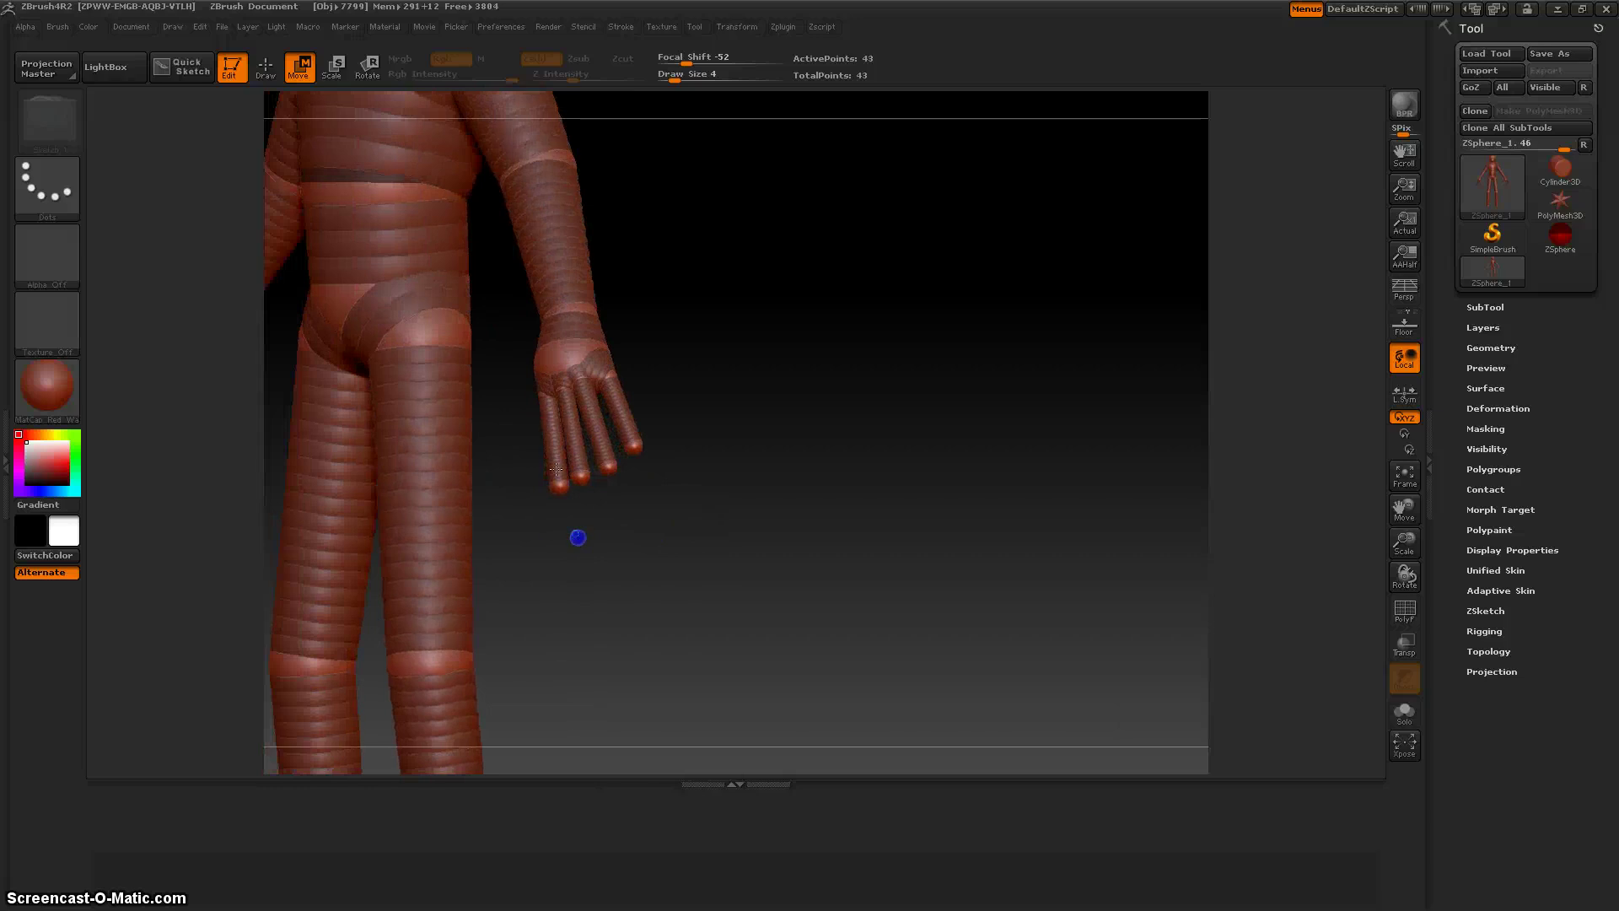
{"action": "mouse_move", "coordinate": [708, 438]}
{"action": "left_mouse_down"}
{"action": "mouse_move", "coordinate": [785, 460]}
{"action": "mouse_move", "coordinate": [774, 448]}
{"action": "left_mouse_up"}
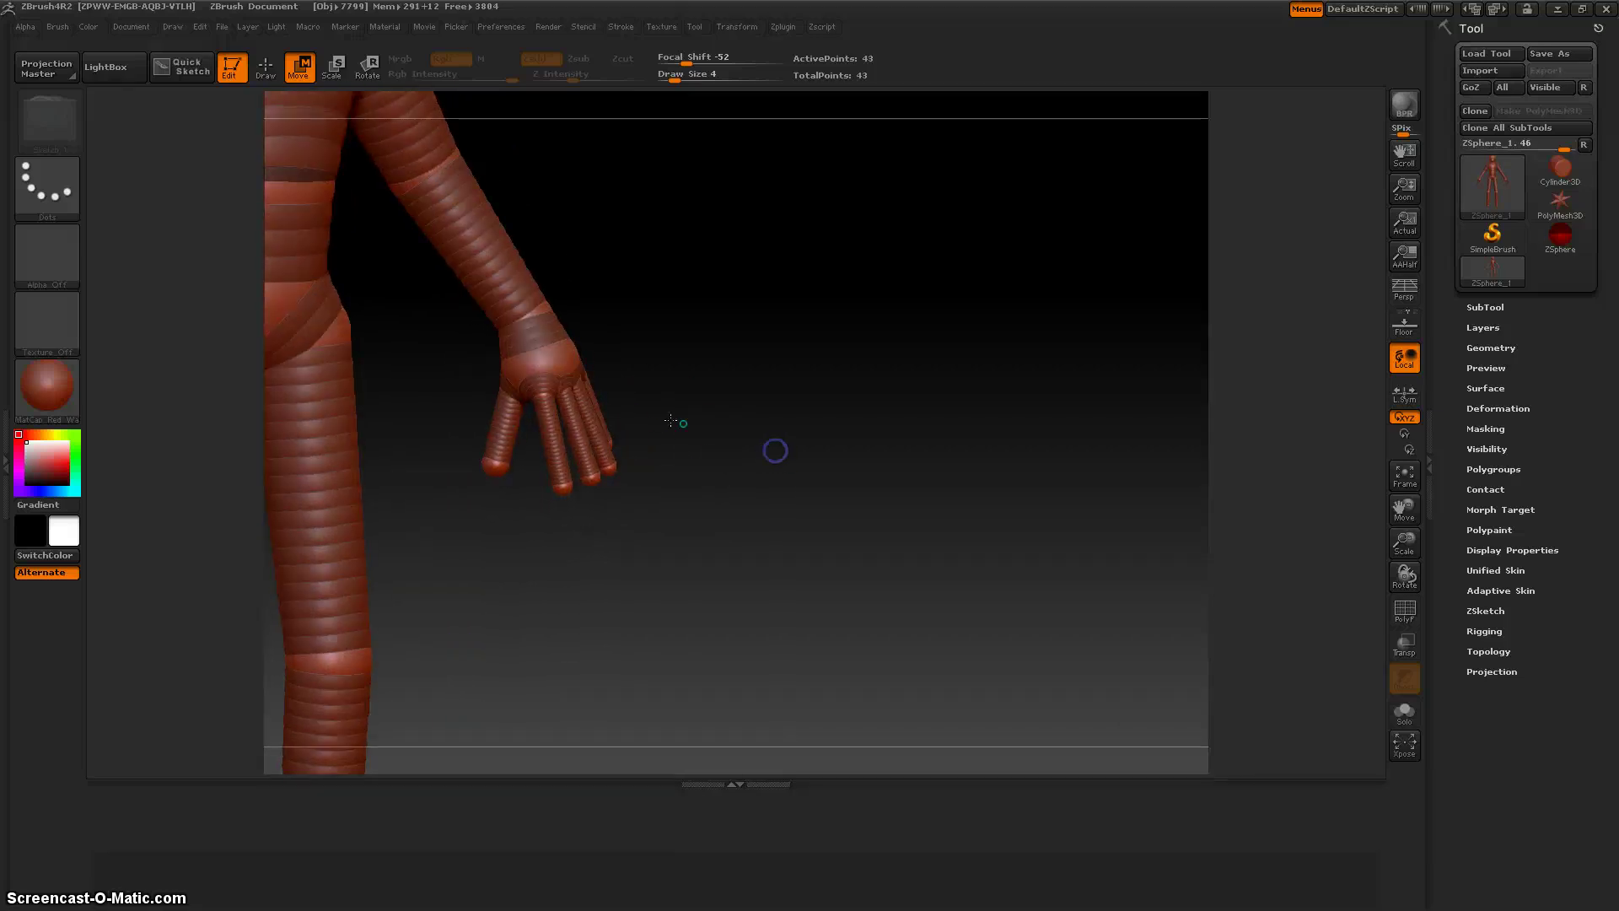
- Insert a mirrored joint ZSphere midway along the thumb and each of the four fingers
{"action": "key", "text": "q"}
{"action": "left_click_drag", "start_coordinate": [499, 425], "coordinate": [553, 437]}
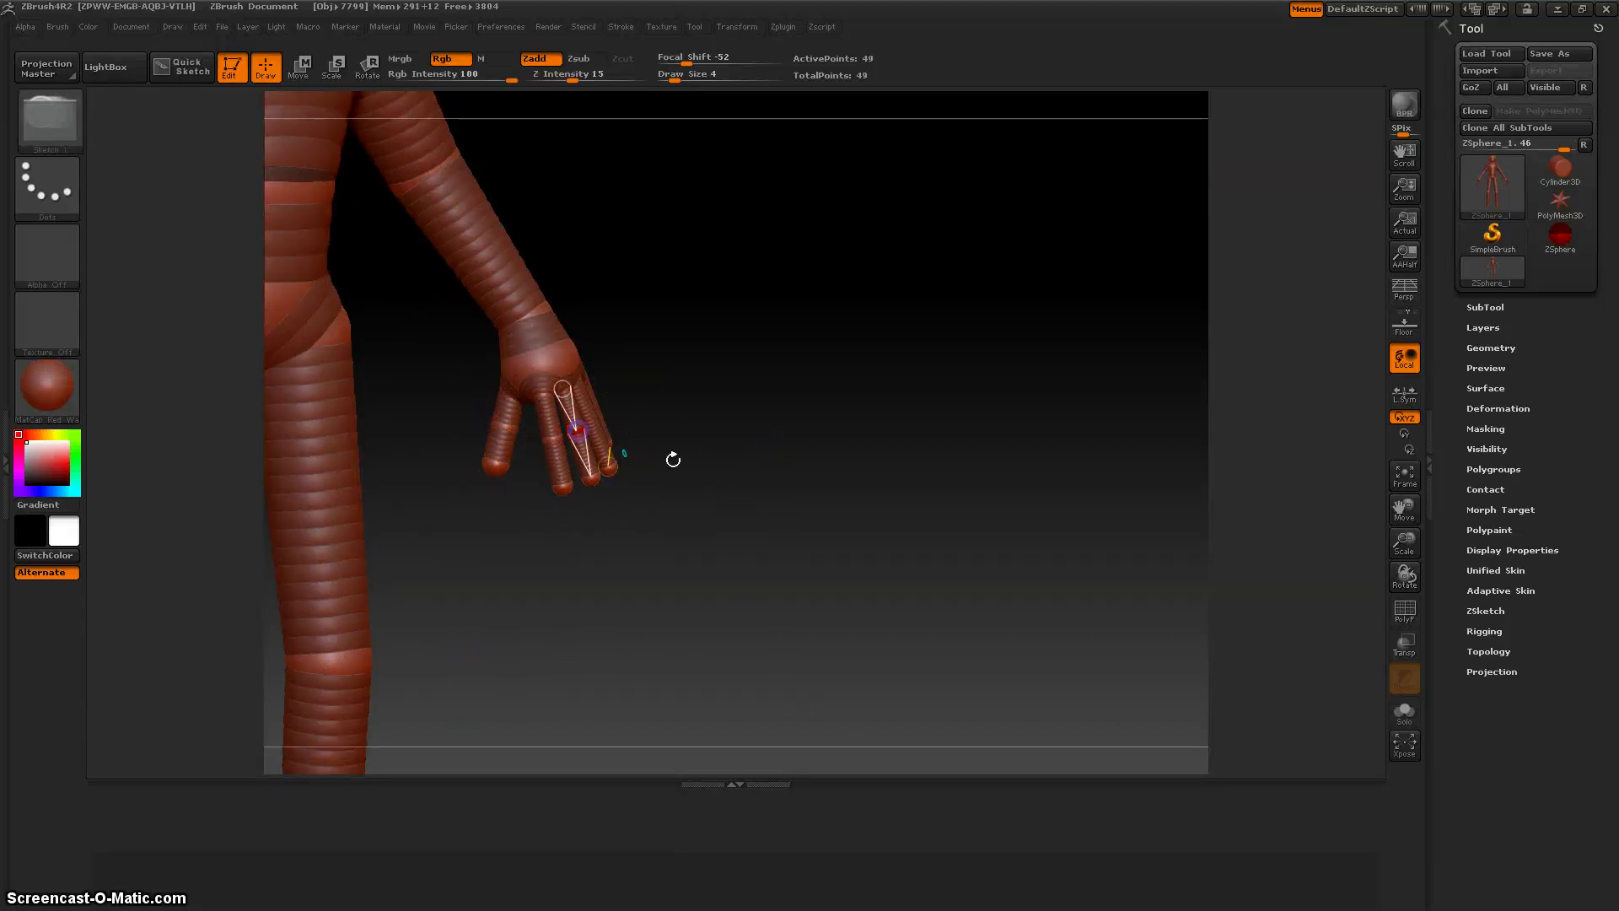
{"action": "left_click_drag", "start_coordinate": [673, 460], "coordinate": [643, 465]}
{"action": "left_click", "coordinate": [598, 422]}
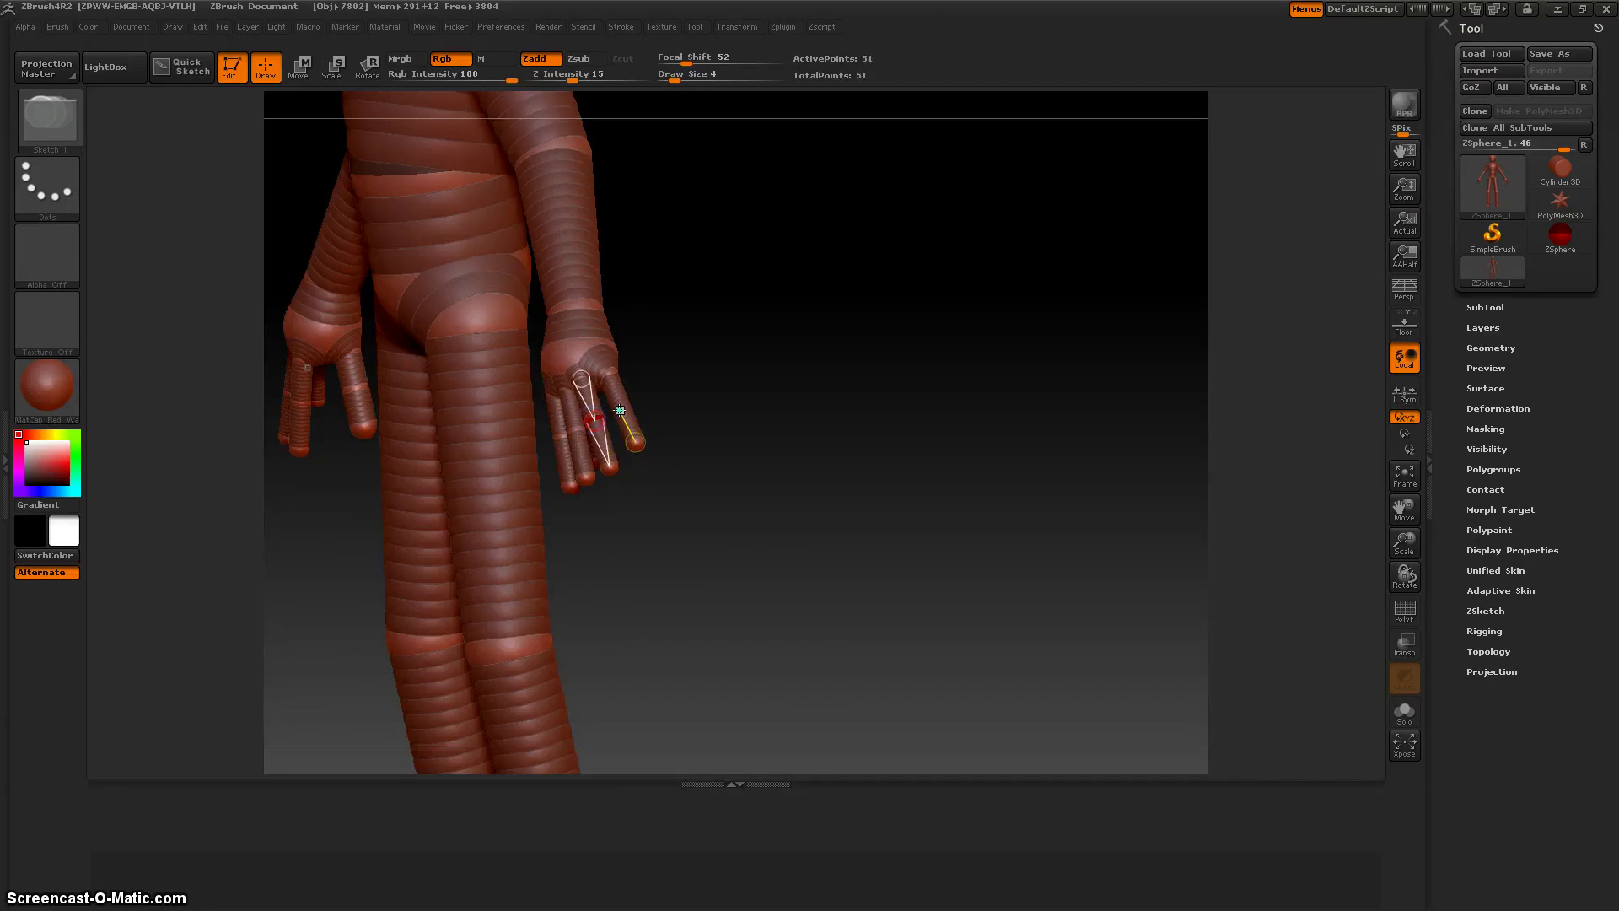
{"action": "left_click", "coordinate": [620, 411]}
{"action": "mouse_move", "coordinate": [694, 409]}
{"action": "left_mouse_down"}
{"action": "mouse_move", "coordinate": [734, 390]}
{"action": "mouse_move", "coordinate": [705, 460]}
{"action": "left_mouse_up"}
- Reposition the middle-joint ZSpheres of the fingers and thumbs from several angles to give the hands a slight natural bend
{"action": "key", "text": "w"}
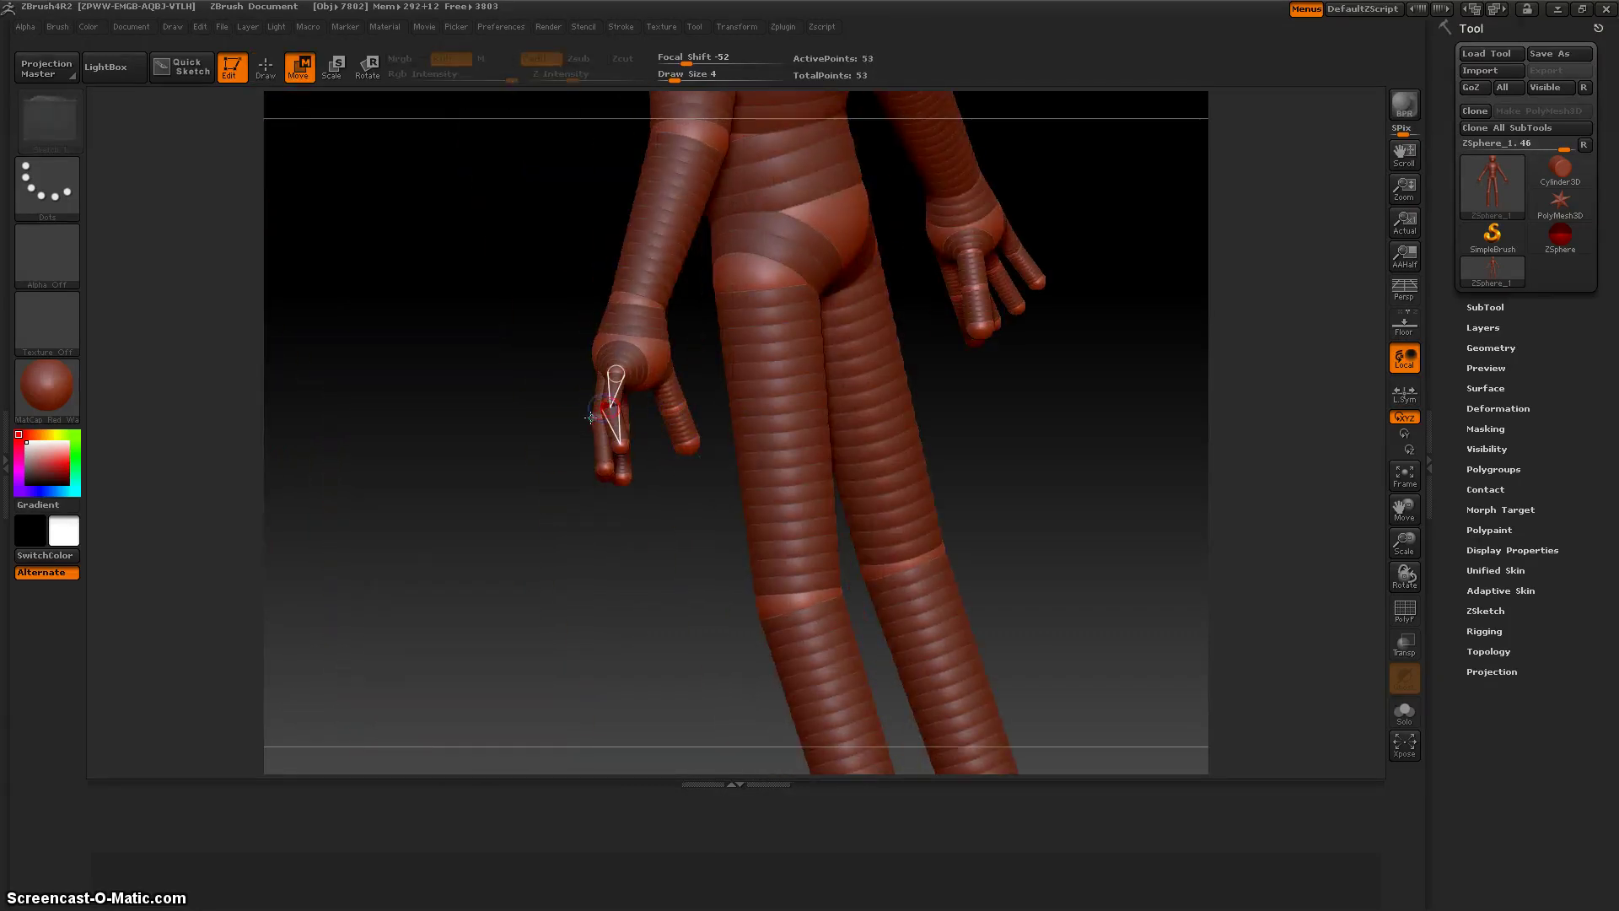
{"action": "left_click_drag", "start_coordinate": [592, 416], "coordinate": [592, 316]}
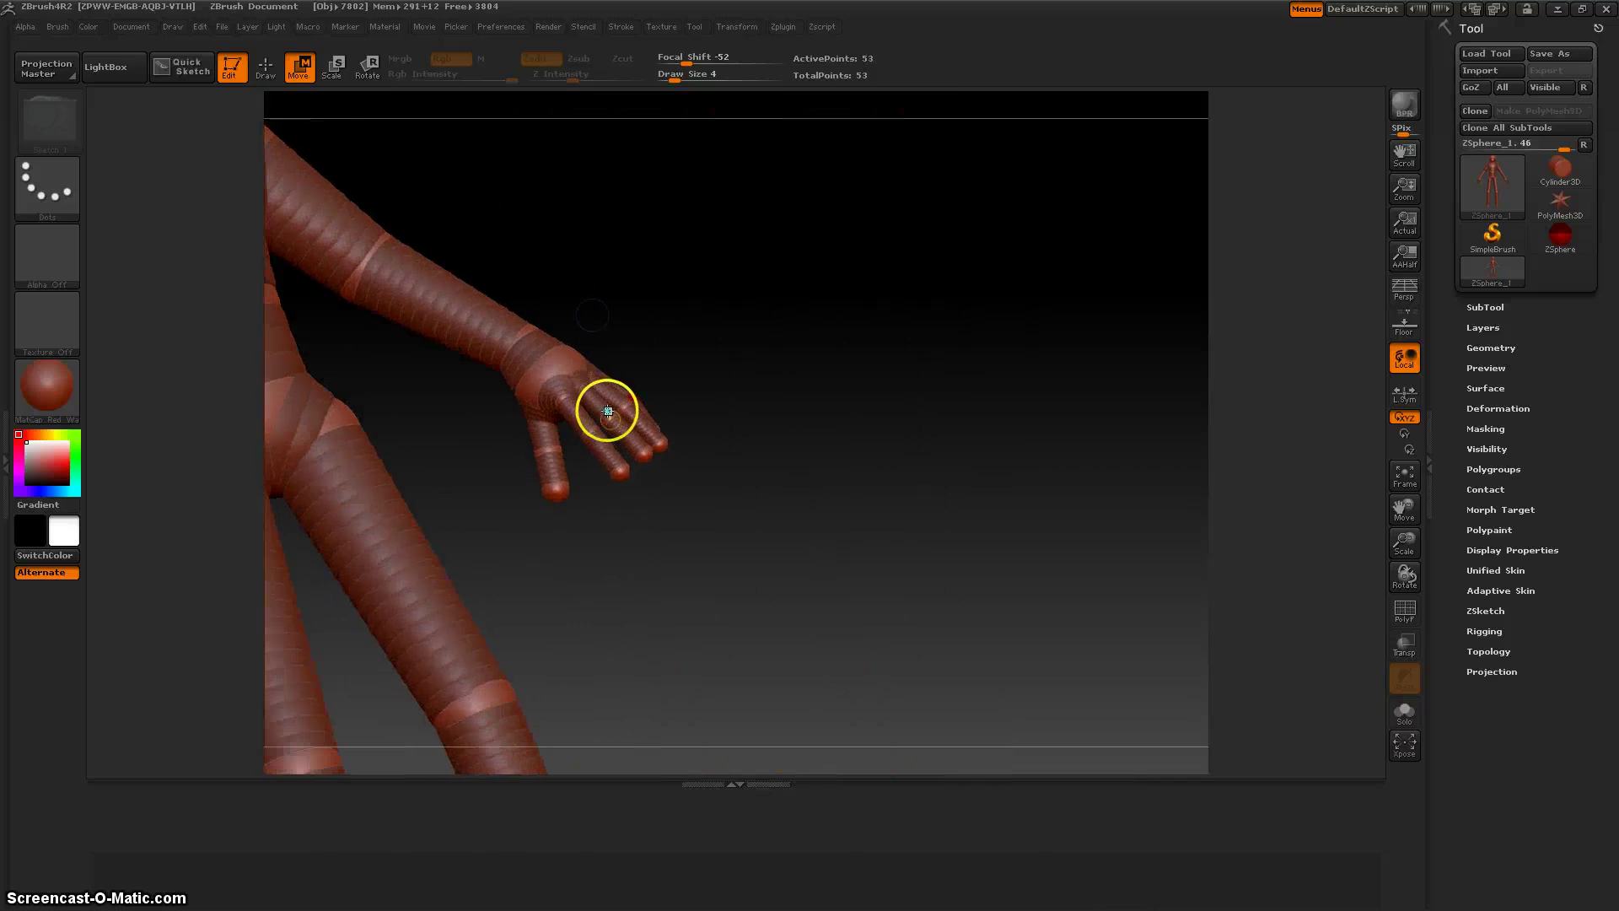
{"action": "left_click_drag", "start_coordinate": [607, 411], "coordinate": [682, 320]}
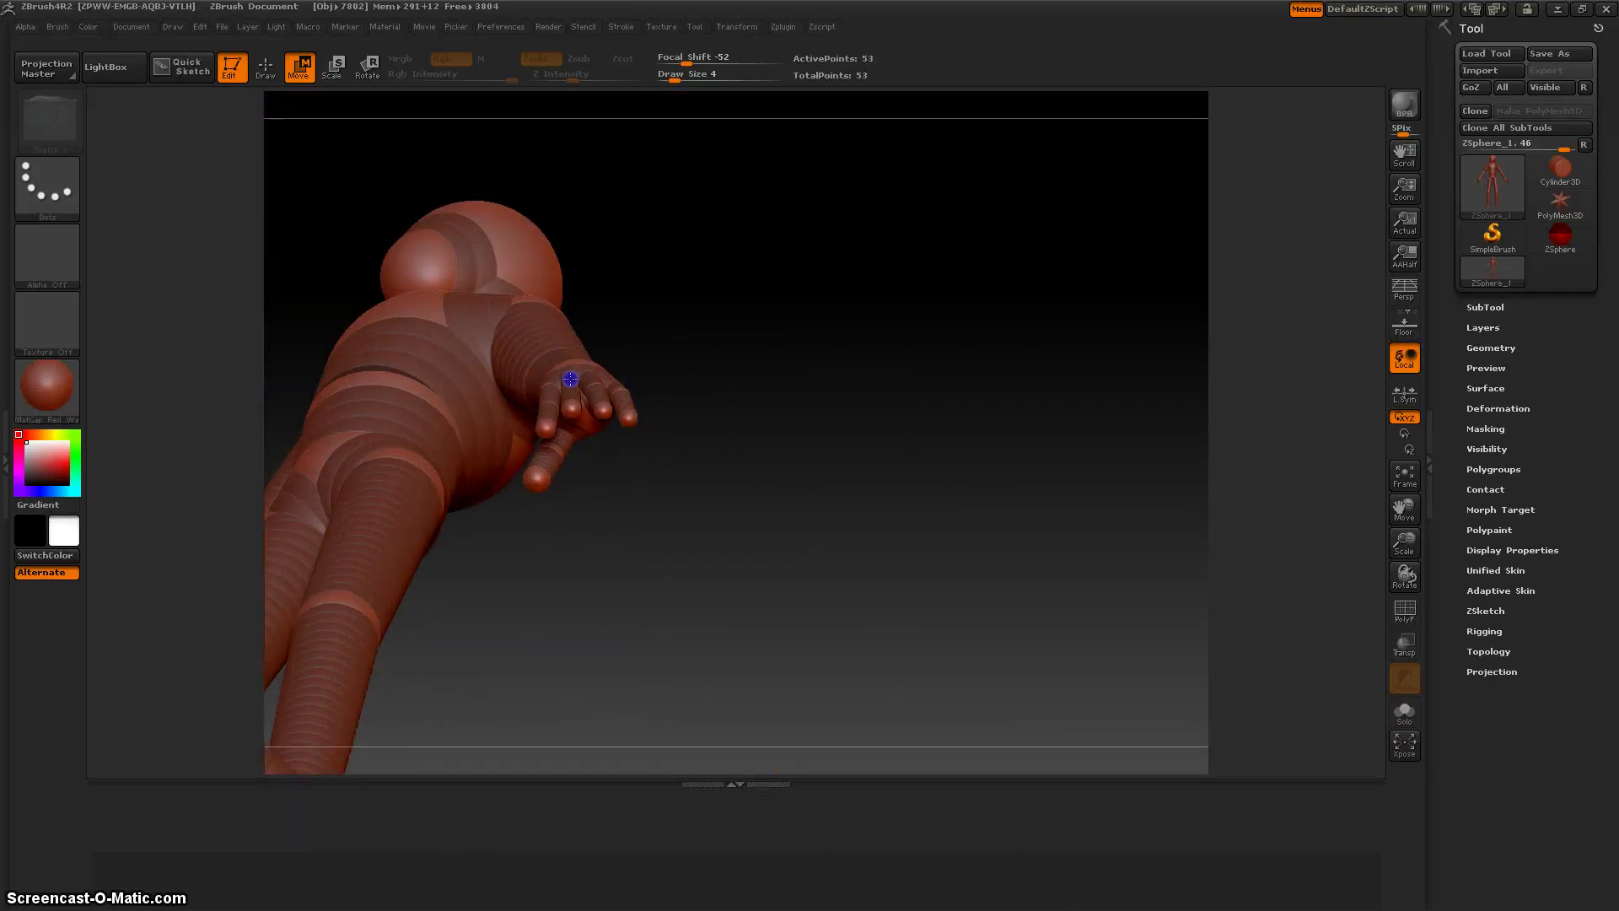
{"action": "left_click_drag", "start_coordinate": [697, 364], "coordinate": [673, 371]}
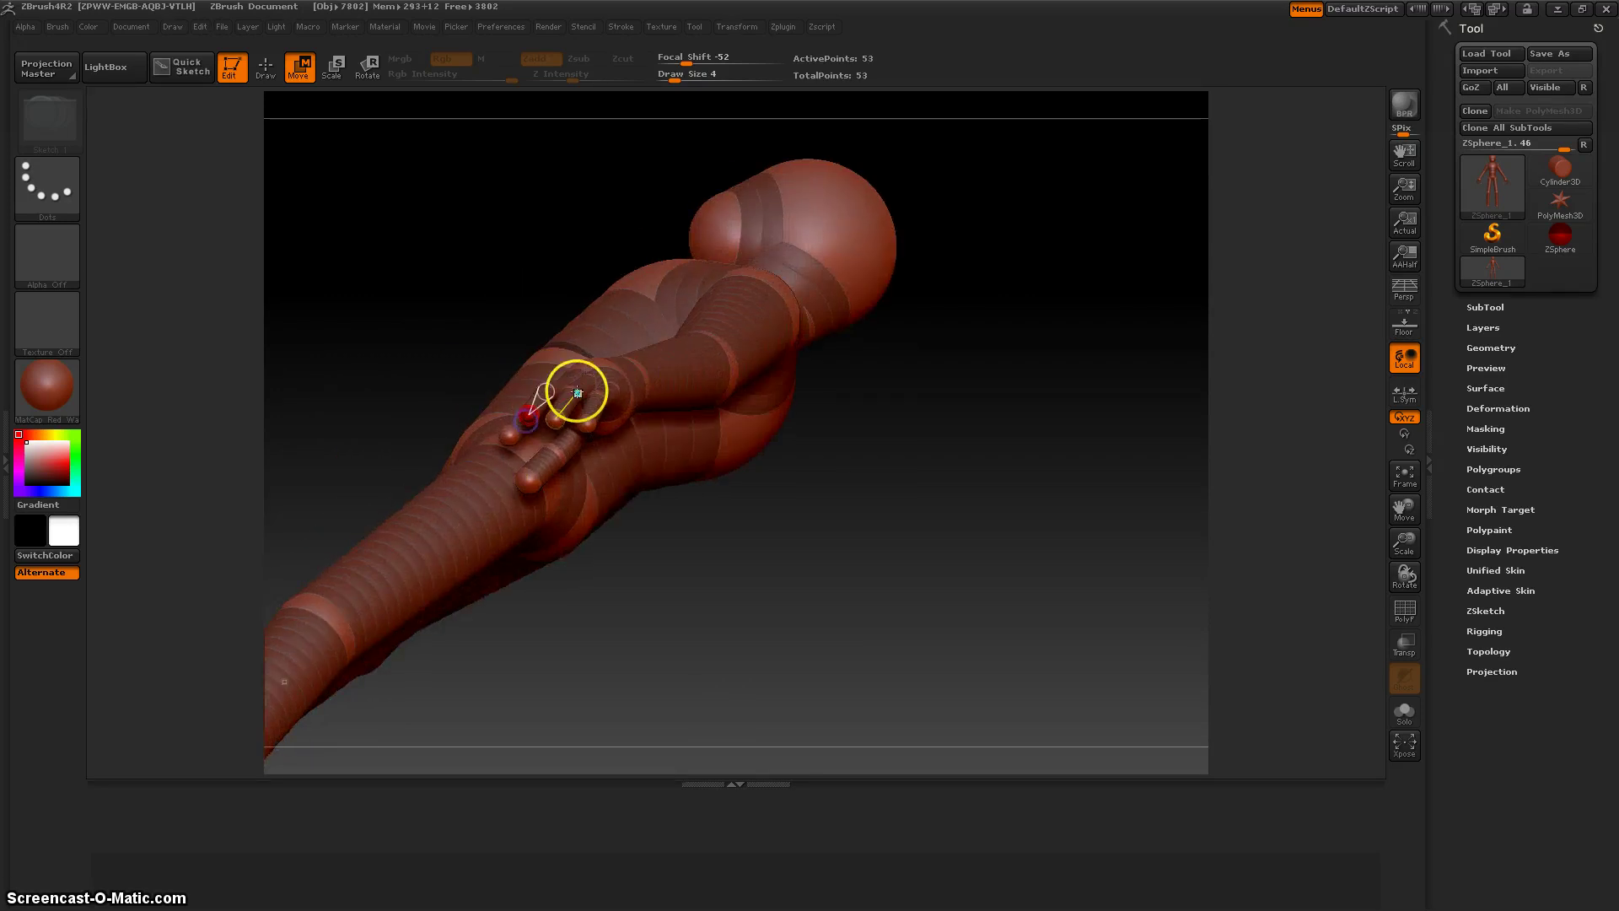
{"action": "left_click_drag", "start_coordinate": [408, 327], "coordinate": [485, 284]}
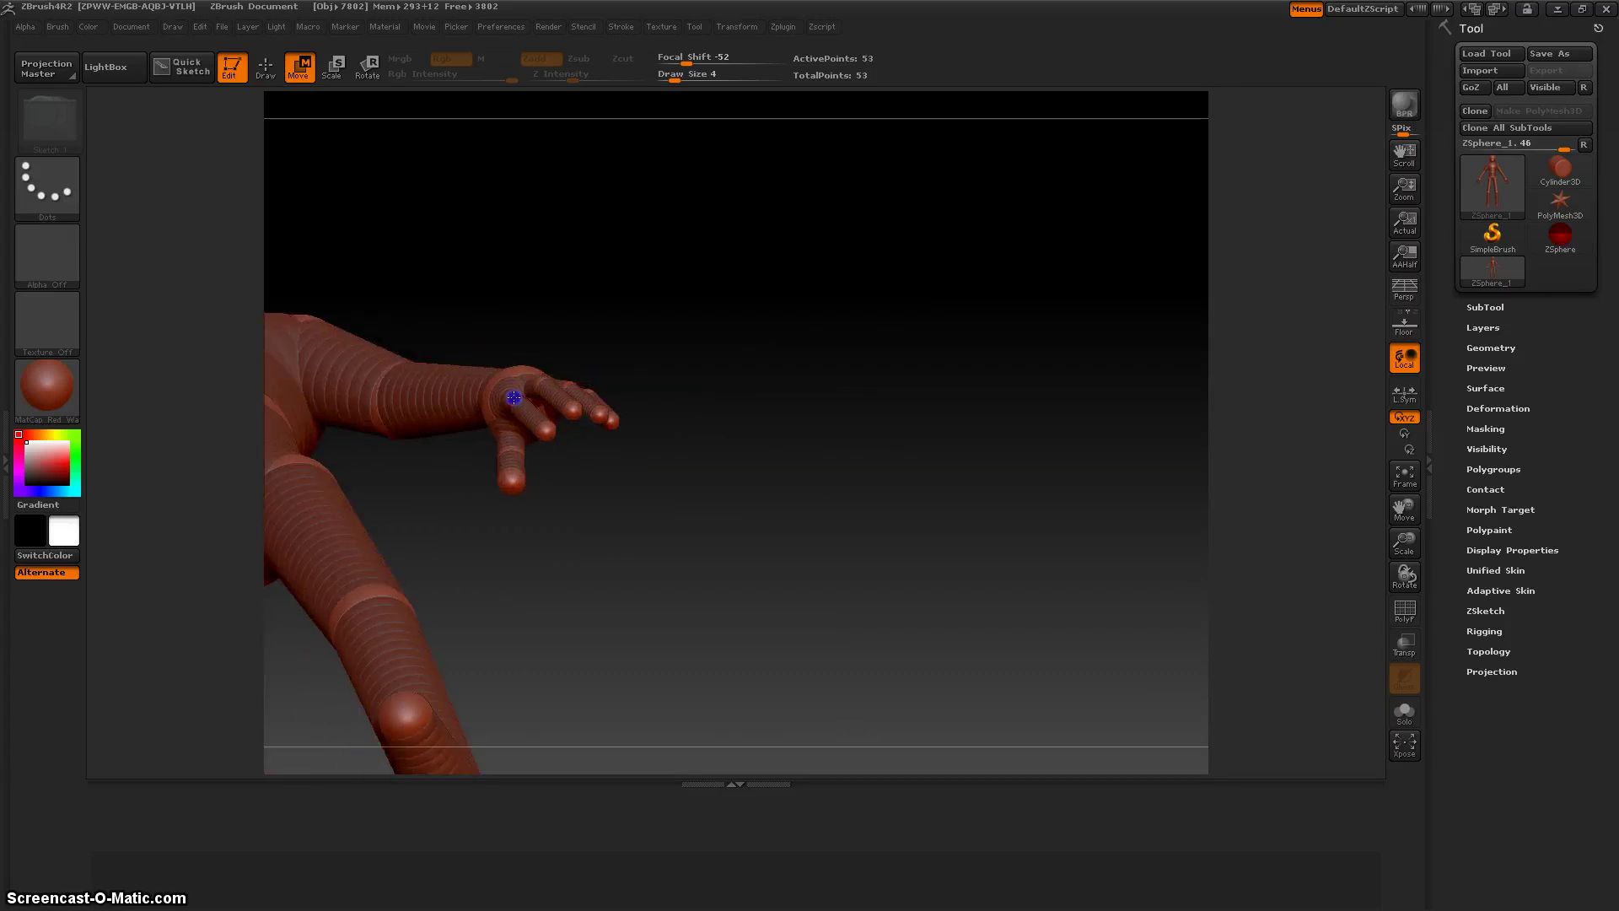
{"action": "left_click_drag", "start_coordinate": [572, 314], "coordinate": [514, 403]}
{"action": "left_click_drag", "start_coordinate": [654, 348], "coordinate": [767, 325]}
{"action": "left_click_drag", "start_coordinate": [459, 413], "coordinate": [468, 463]}
{"action": "left_click_drag", "start_coordinate": [764, 283], "coordinate": [560, 379]}
{"action": "left_click_drag", "start_coordinate": [769, 439], "coordinate": [730, 440]}
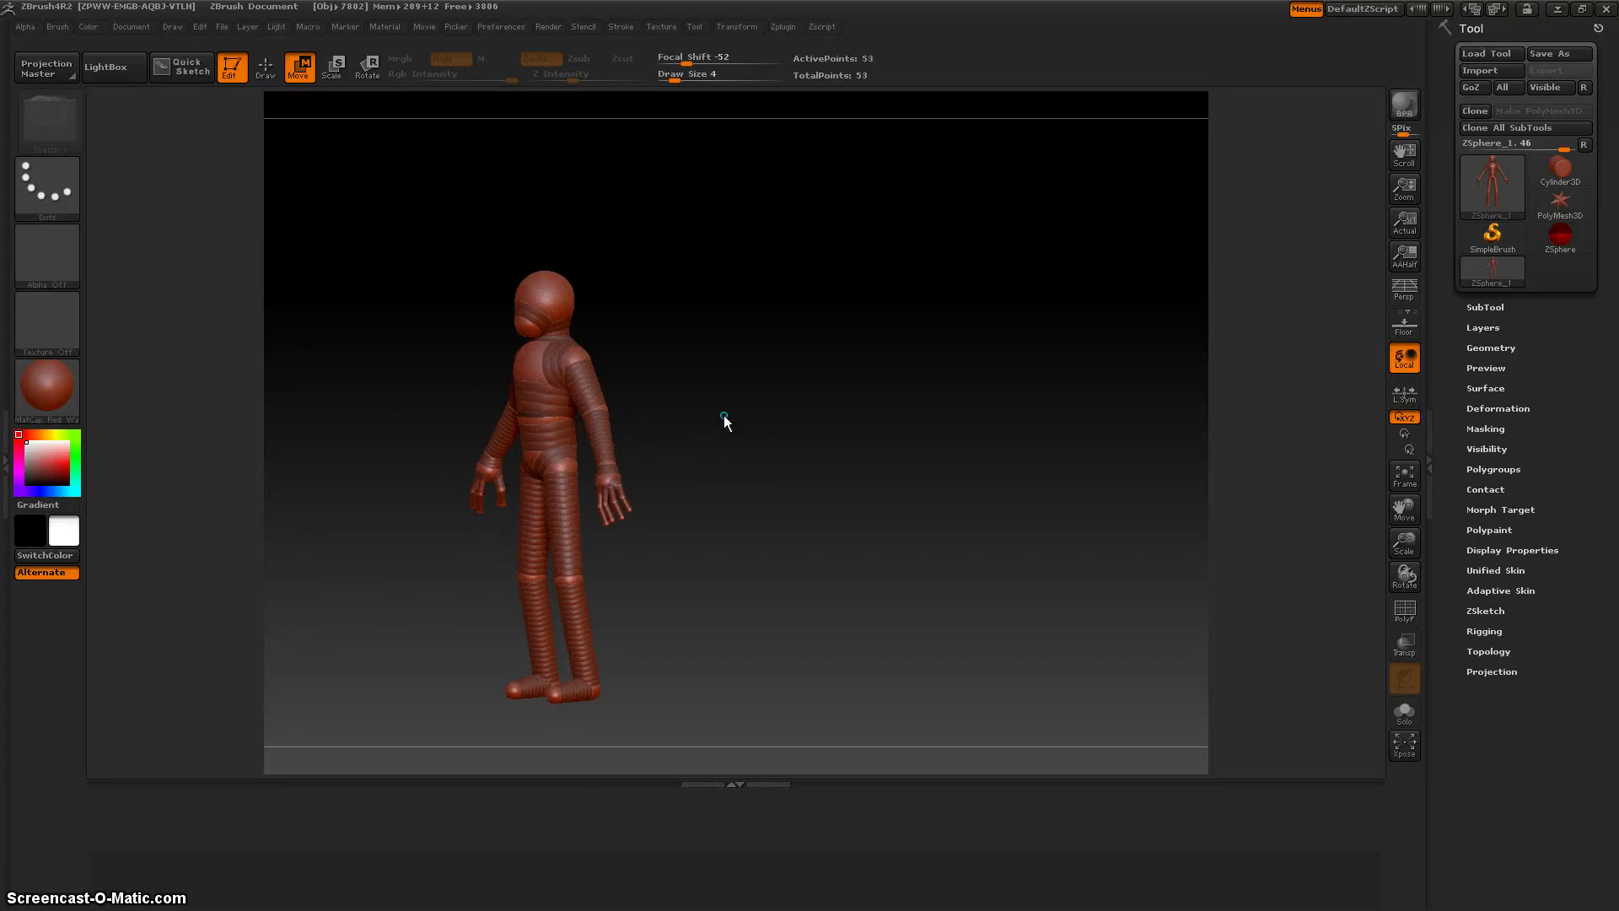
- Save the project to the Desktop as zsphereTut in ZBrush Project format
{"action": "key", "text": "ctrl+s"}
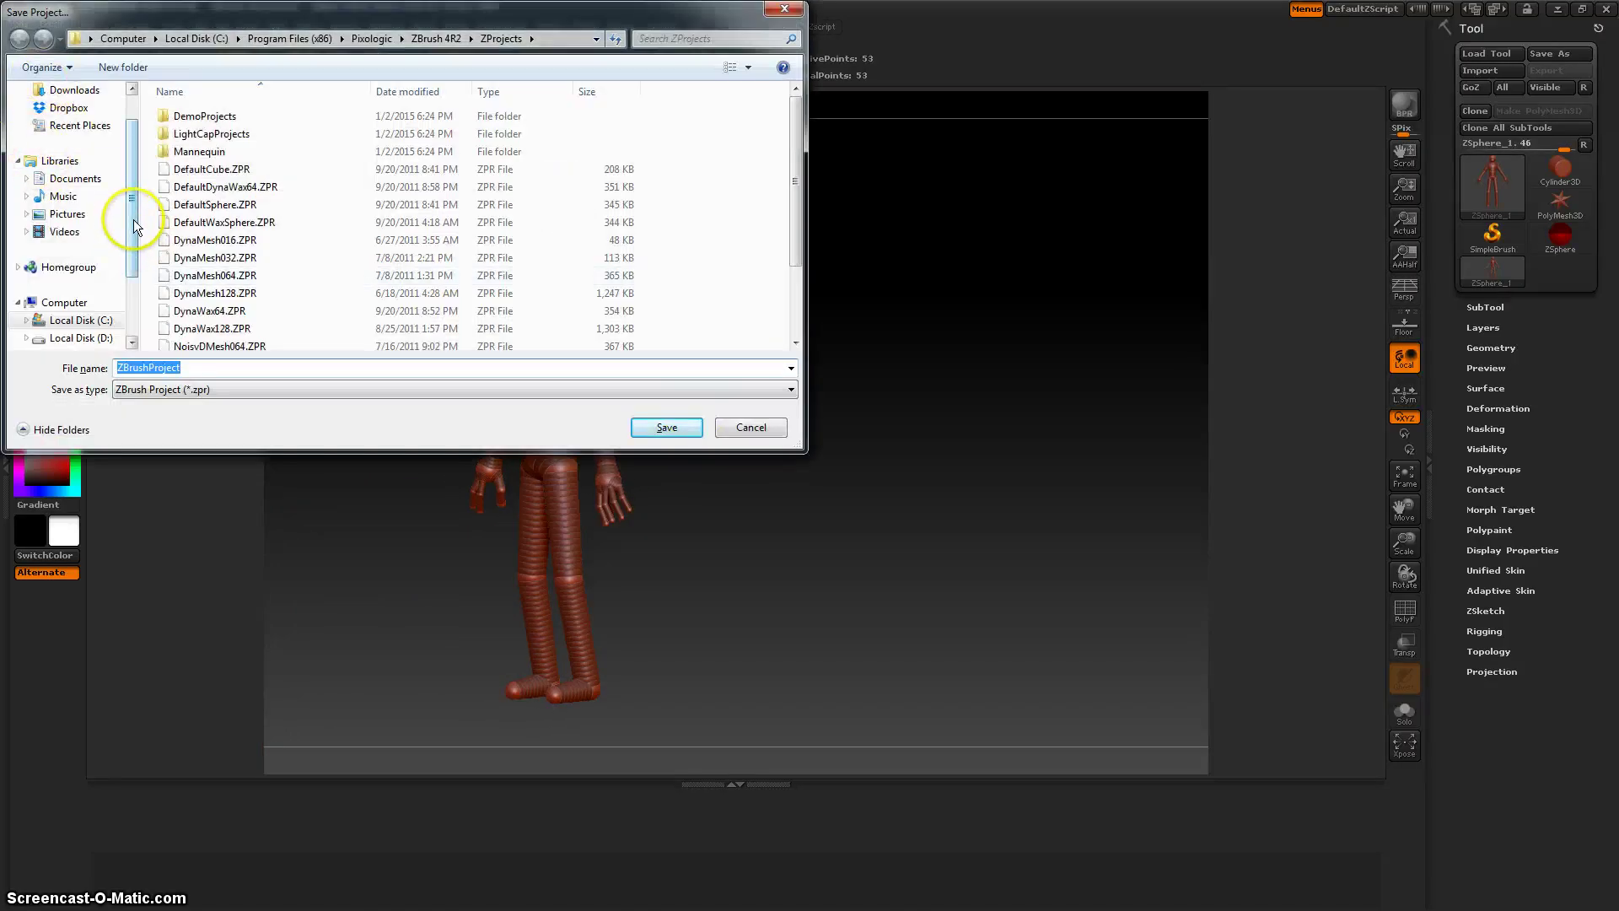
{"action": "scroll", "coordinate": [133, 220], "scroll_direction": "up", "scroll_amount": 2}
{"action": "left_click", "coordinate": [68, 115]}
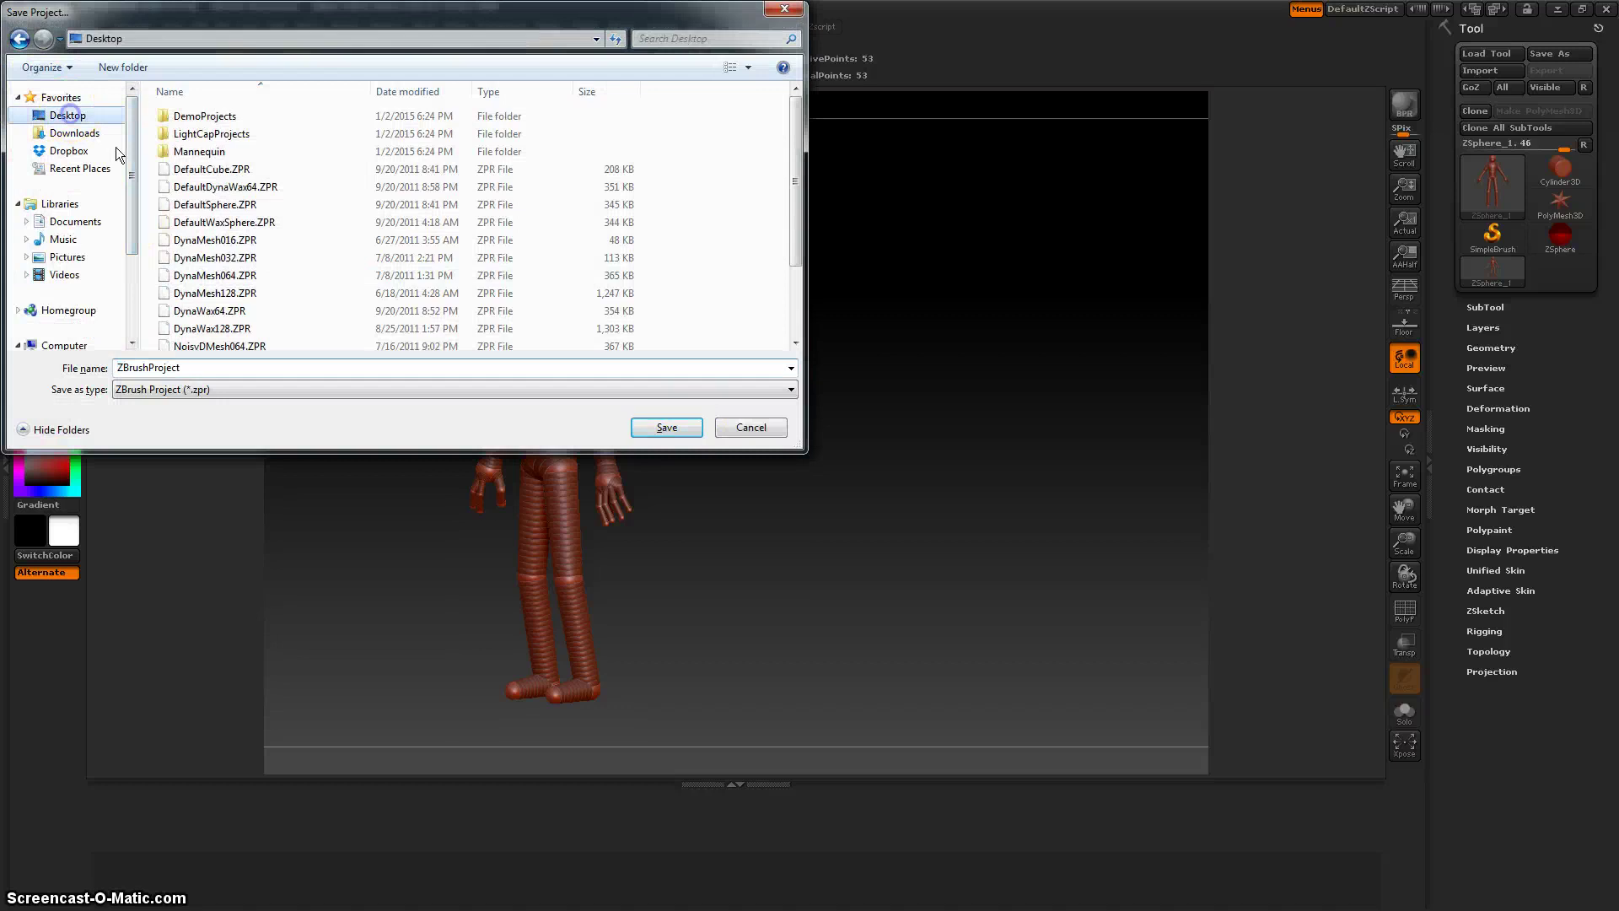
{"action": "double_click", "coordinate": [198, 368]}
{"action": "type", "text": "zsphereTut"}
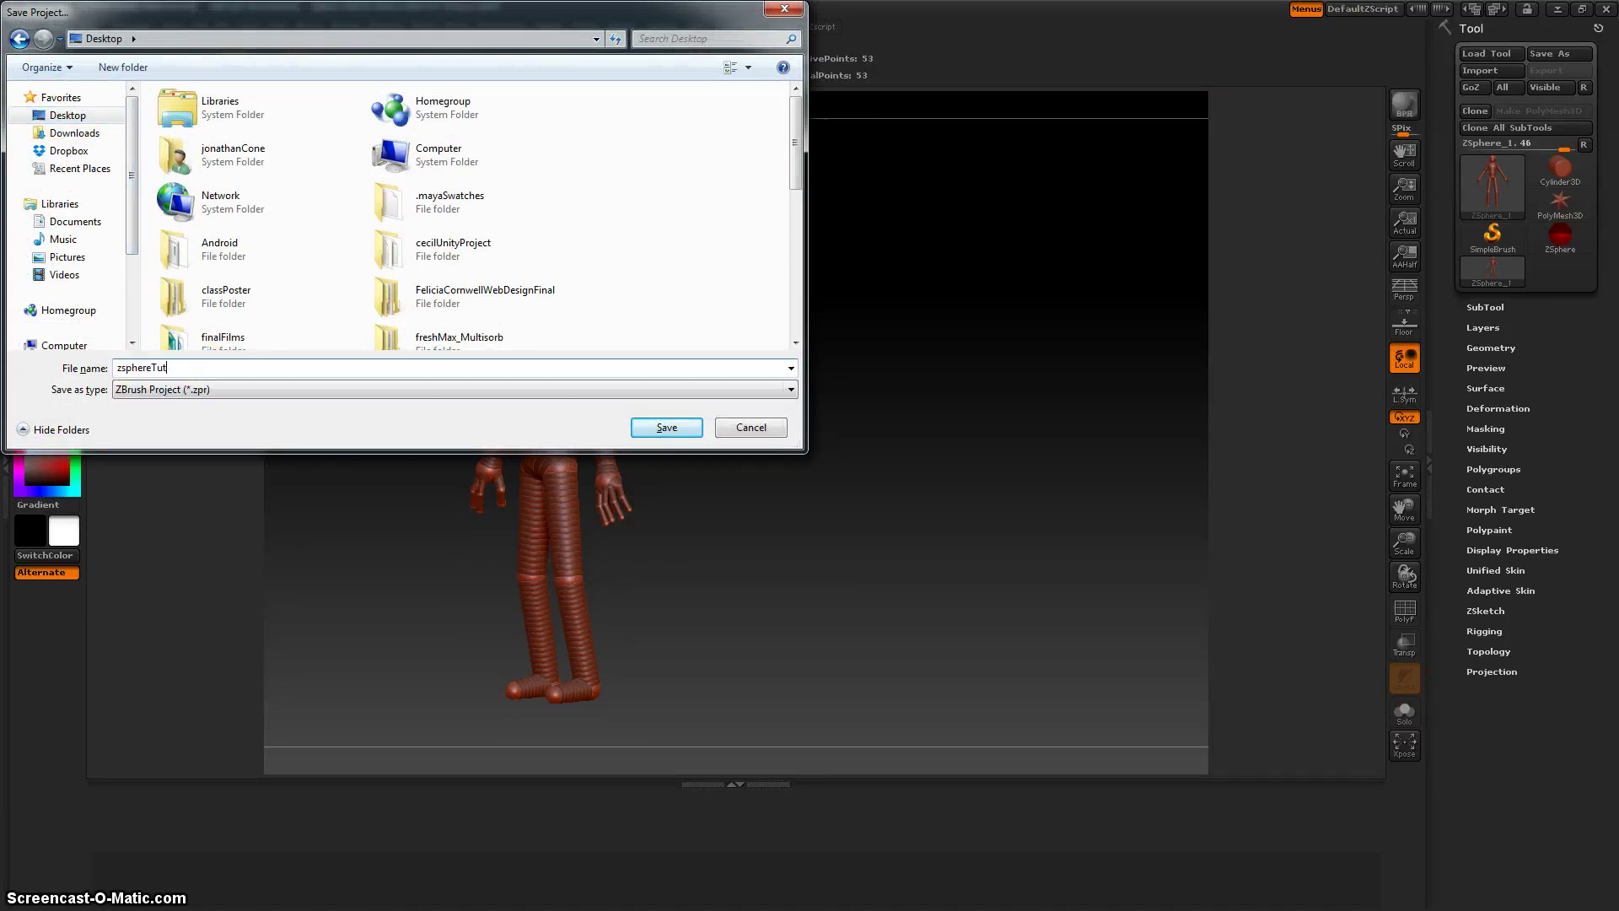
{"action": "key", "text": "Return"}
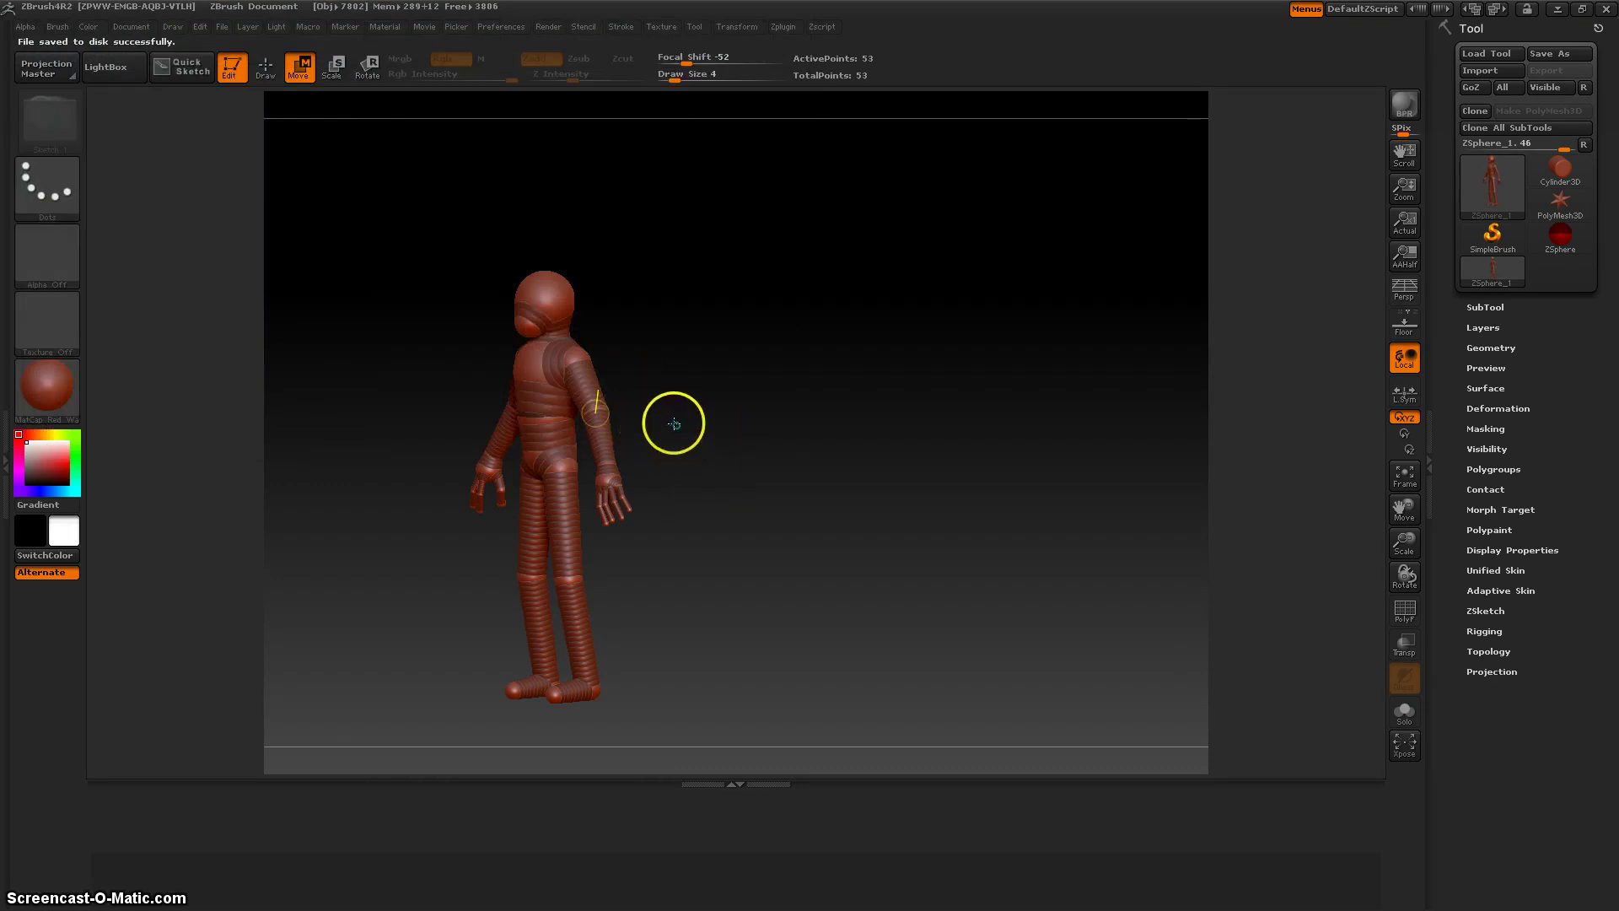
- Preview the figure's adaptive skin mesh, examine it from several angles, and return to the ZSphere display
{"action": "left_click_drag", "start_coordinate": [687, 395], "coordinate": [694, 357]}
{"action": "key", "text": "a"}
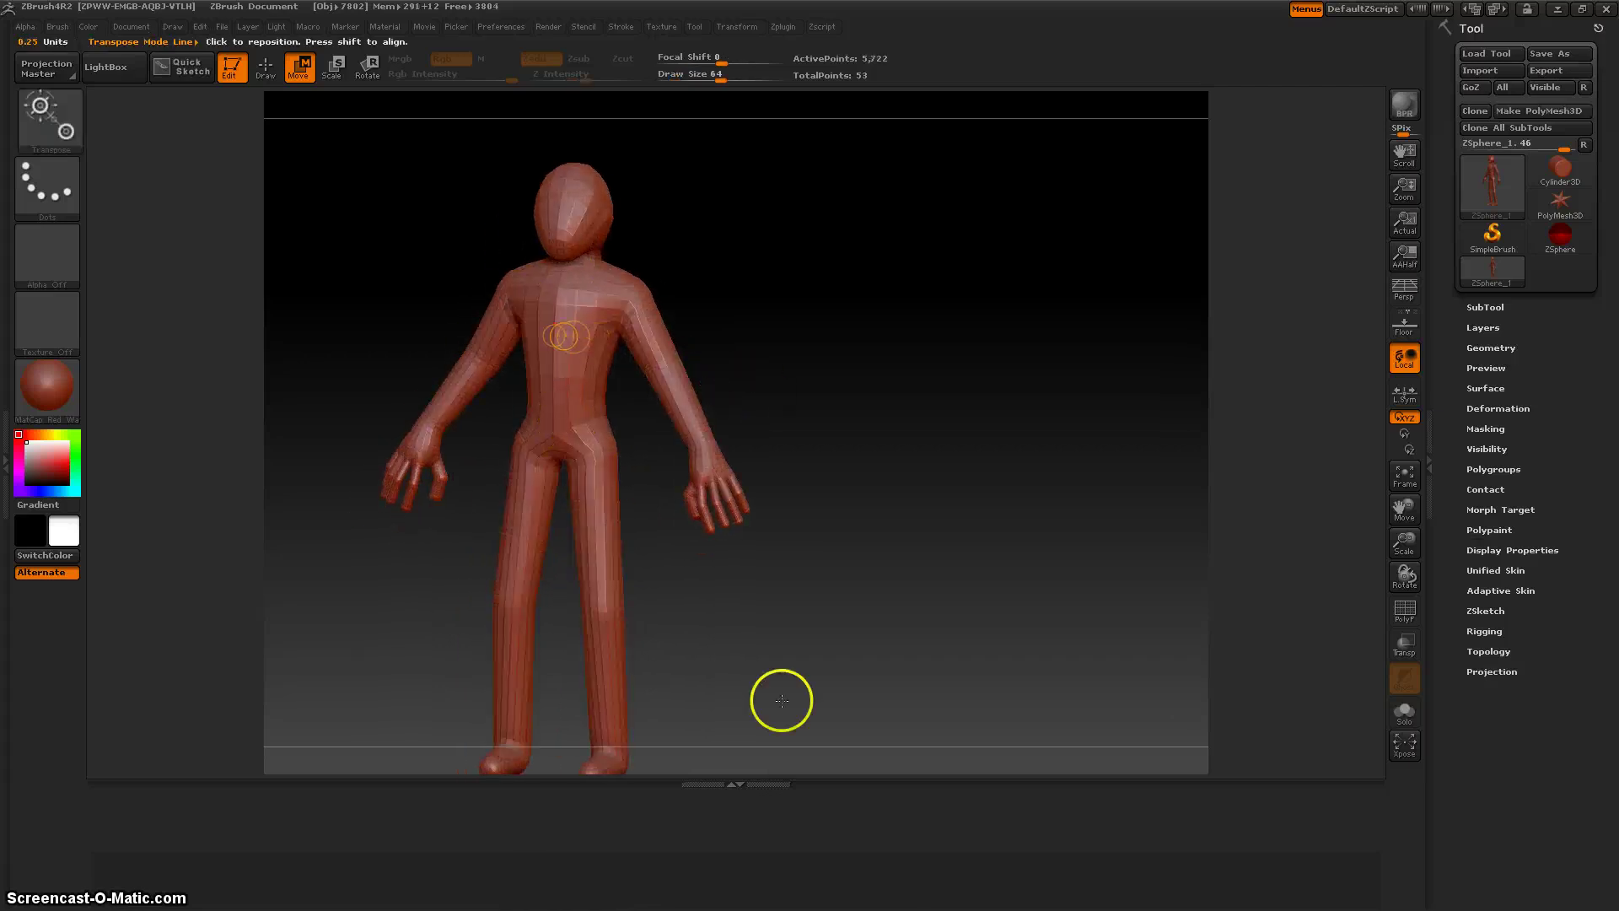
{"action": "mouse_move", "coordinate": [781, 697]}
{"action": "left_mouse_down"}
{"action": "mouse_move", "coordinate": [857, 567]}
{"action": "mouse_move", "coordinate": [876, 589]}
{"action": "mouse_move", "coordinate": [965, 574]}
{"action": "left_mouse_up"}
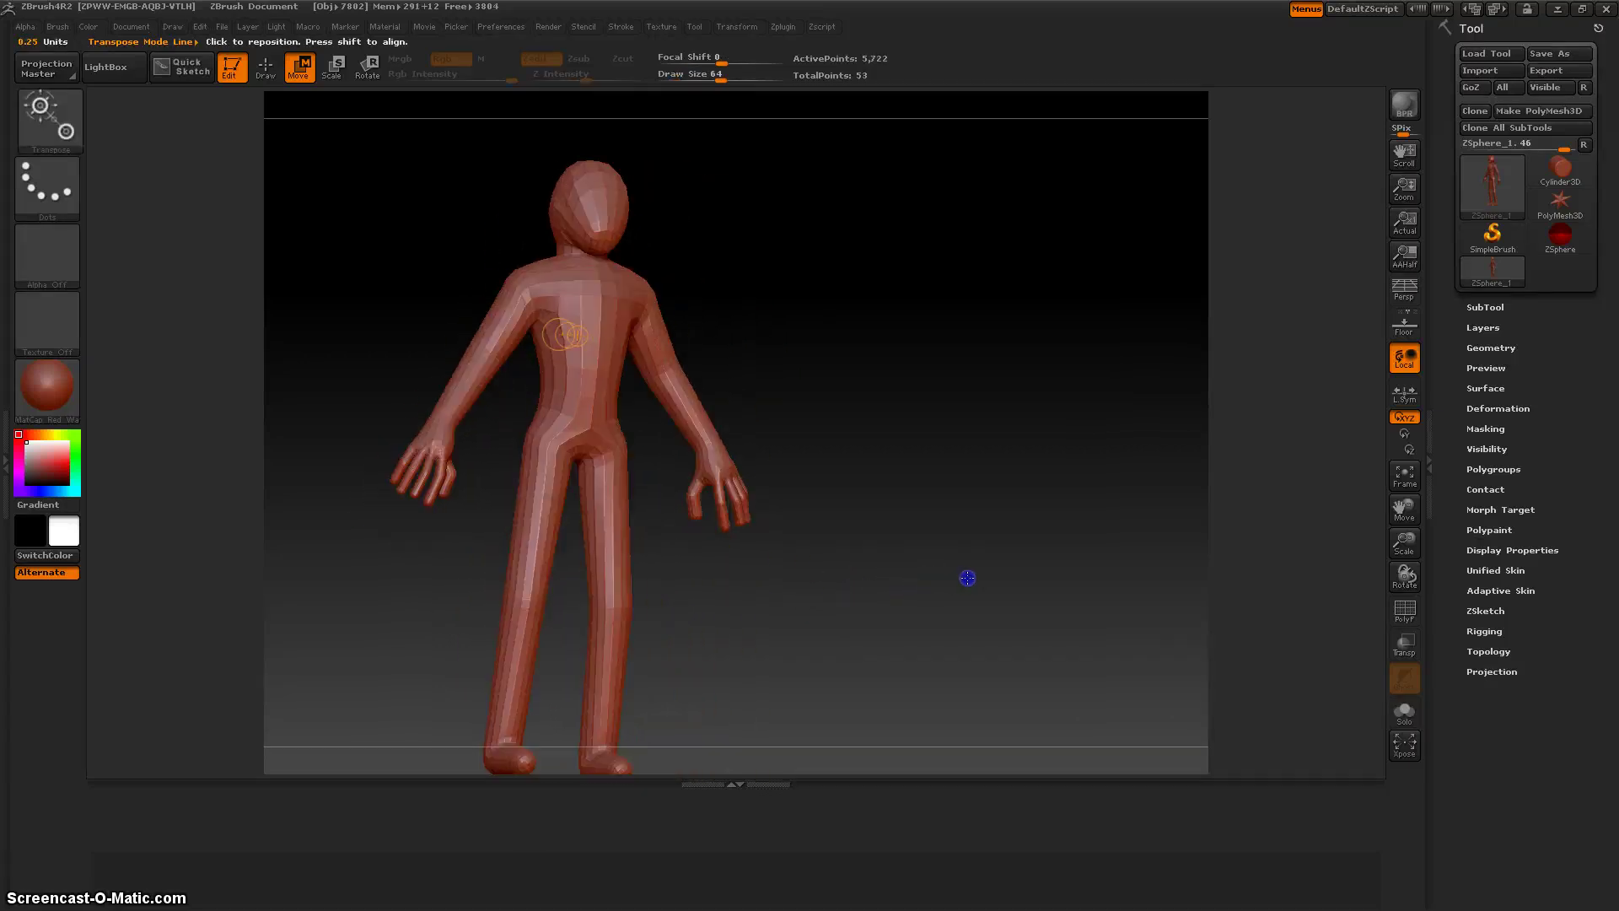
{"action": "left_click_drag", "start_coordinate": [705, 535], "coordinate": [588, 337]}
{"action": "key", "text": "a"}
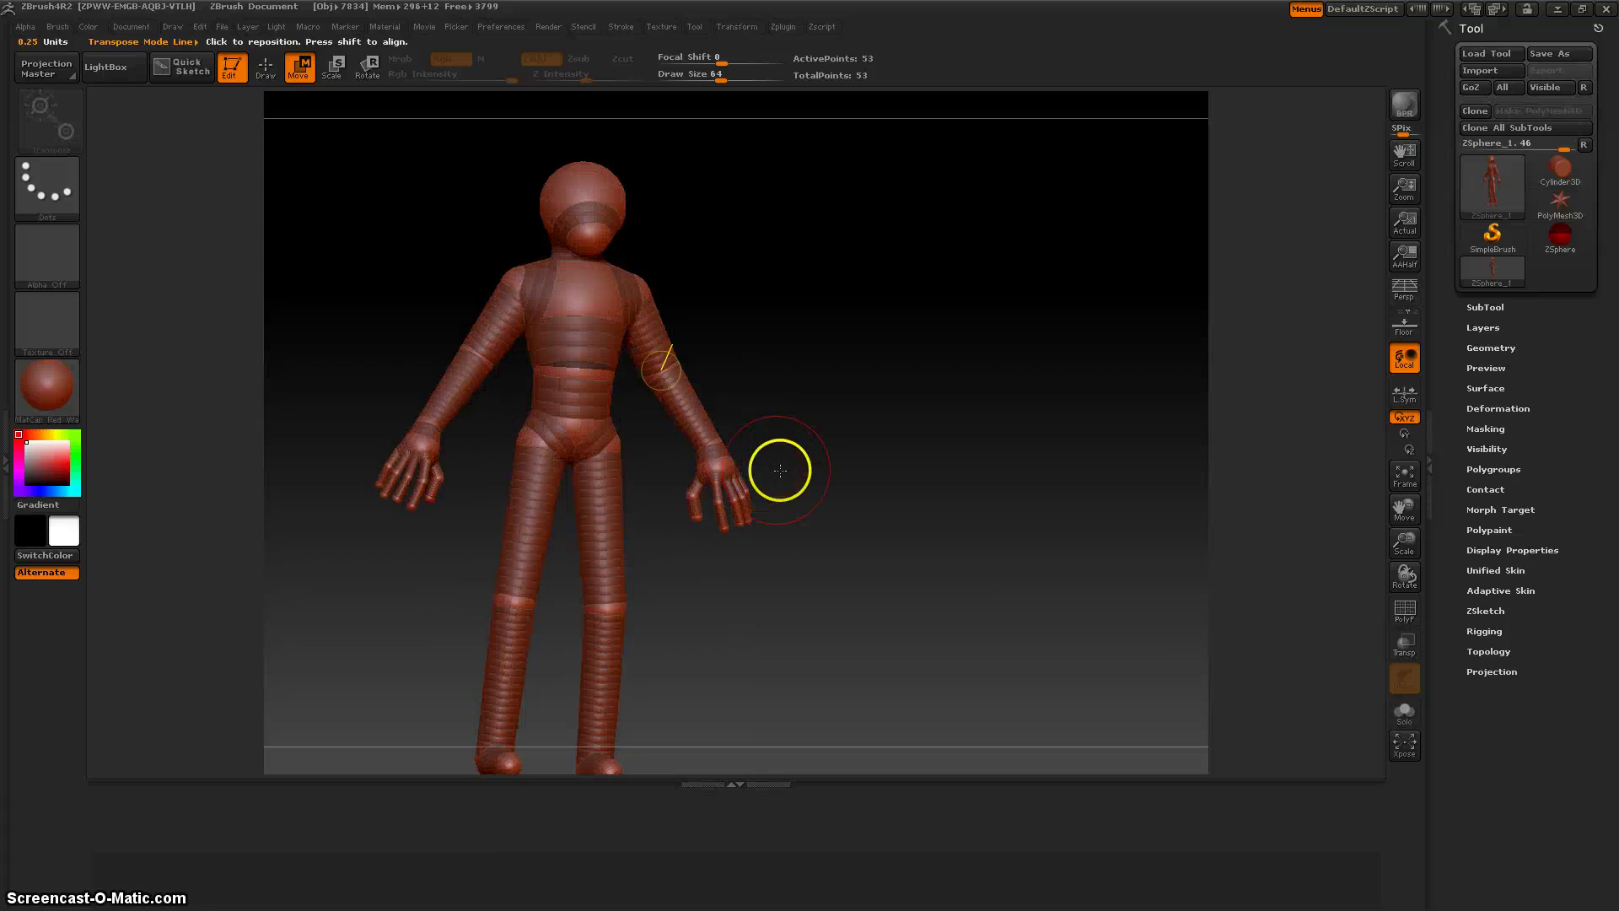
{"action": "left_click_drag", "start_coordinate": [931, 392], "coordinate": [903, 408]}
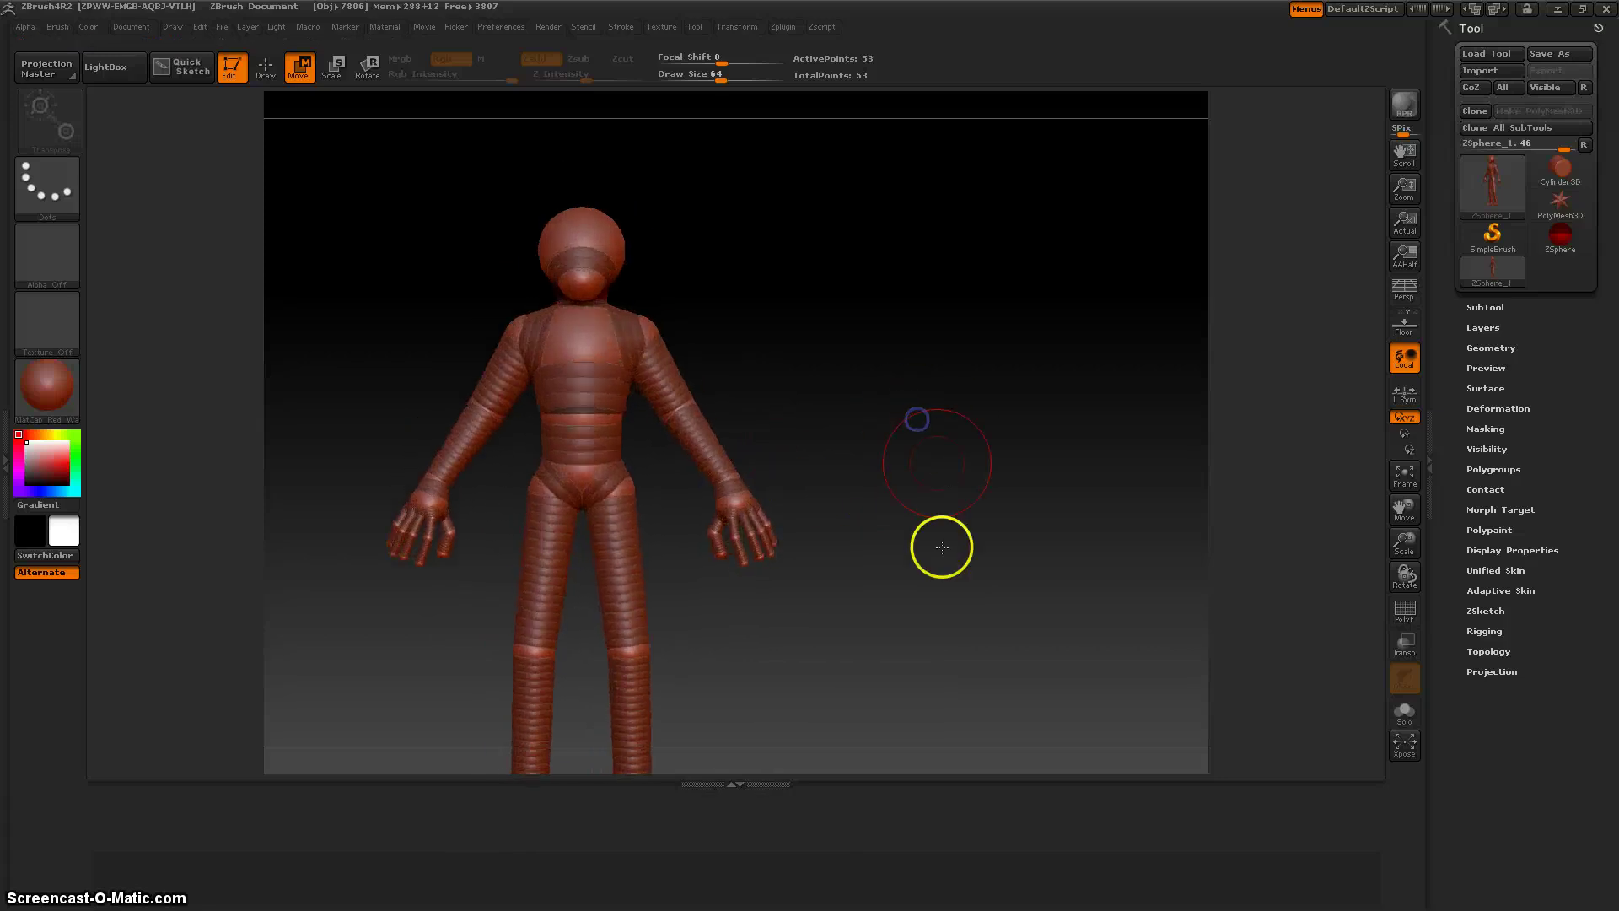
{"action": "left_click_drag", "start_coordinate": [940, 545], "coordinate": [958, 412], "text": "alt"}
{"action": "key", "text": "a"}
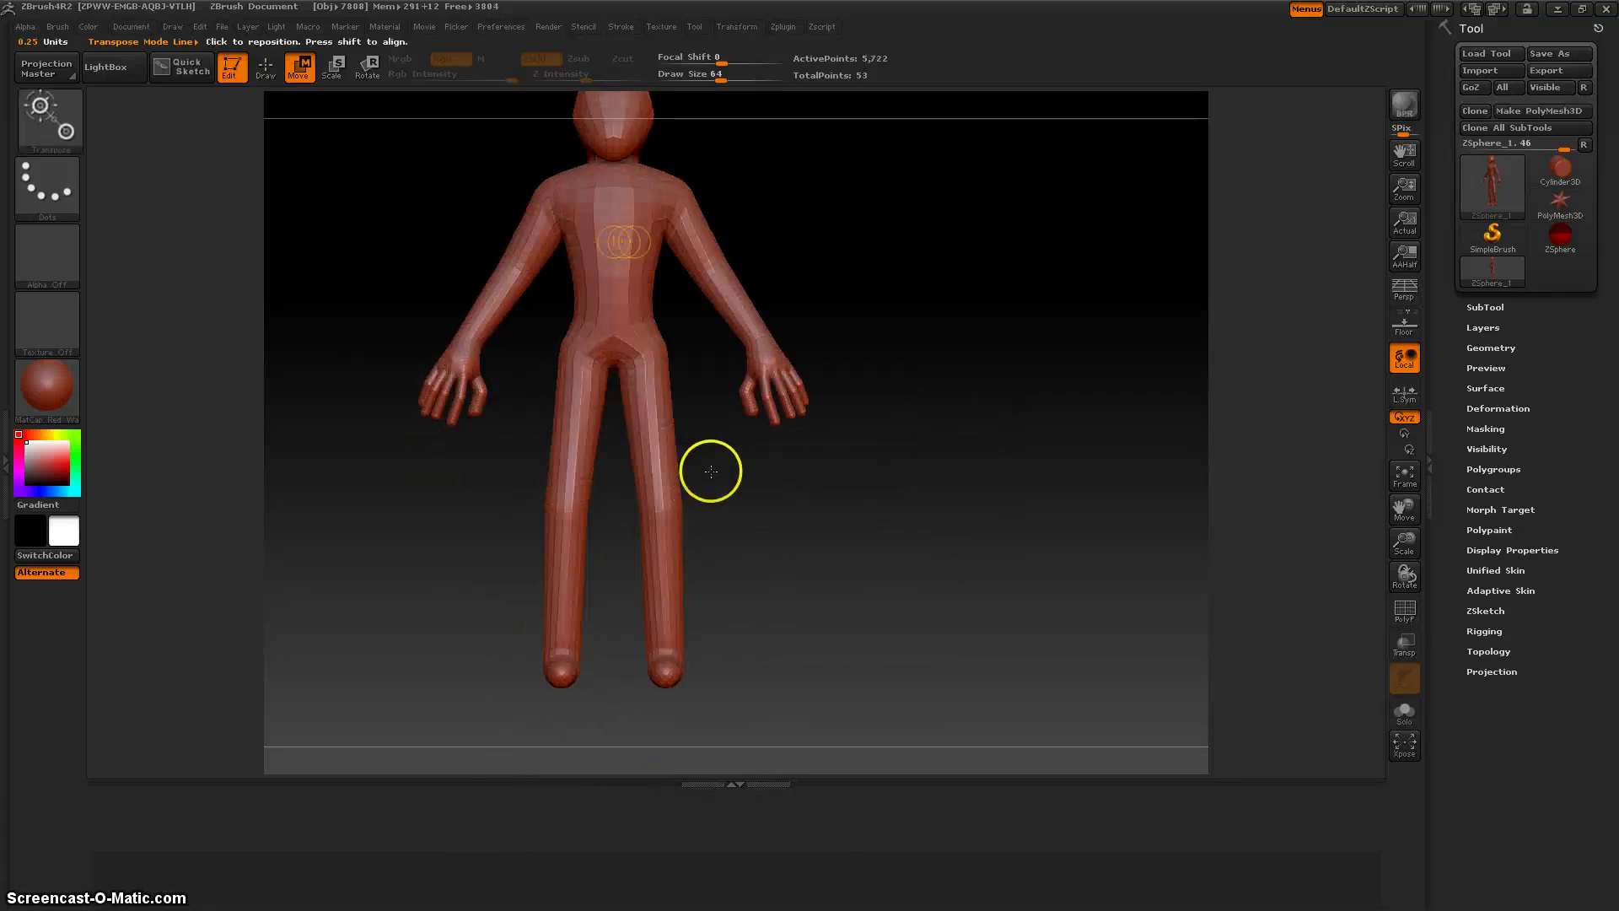
{"action": "key", "text": "a"}
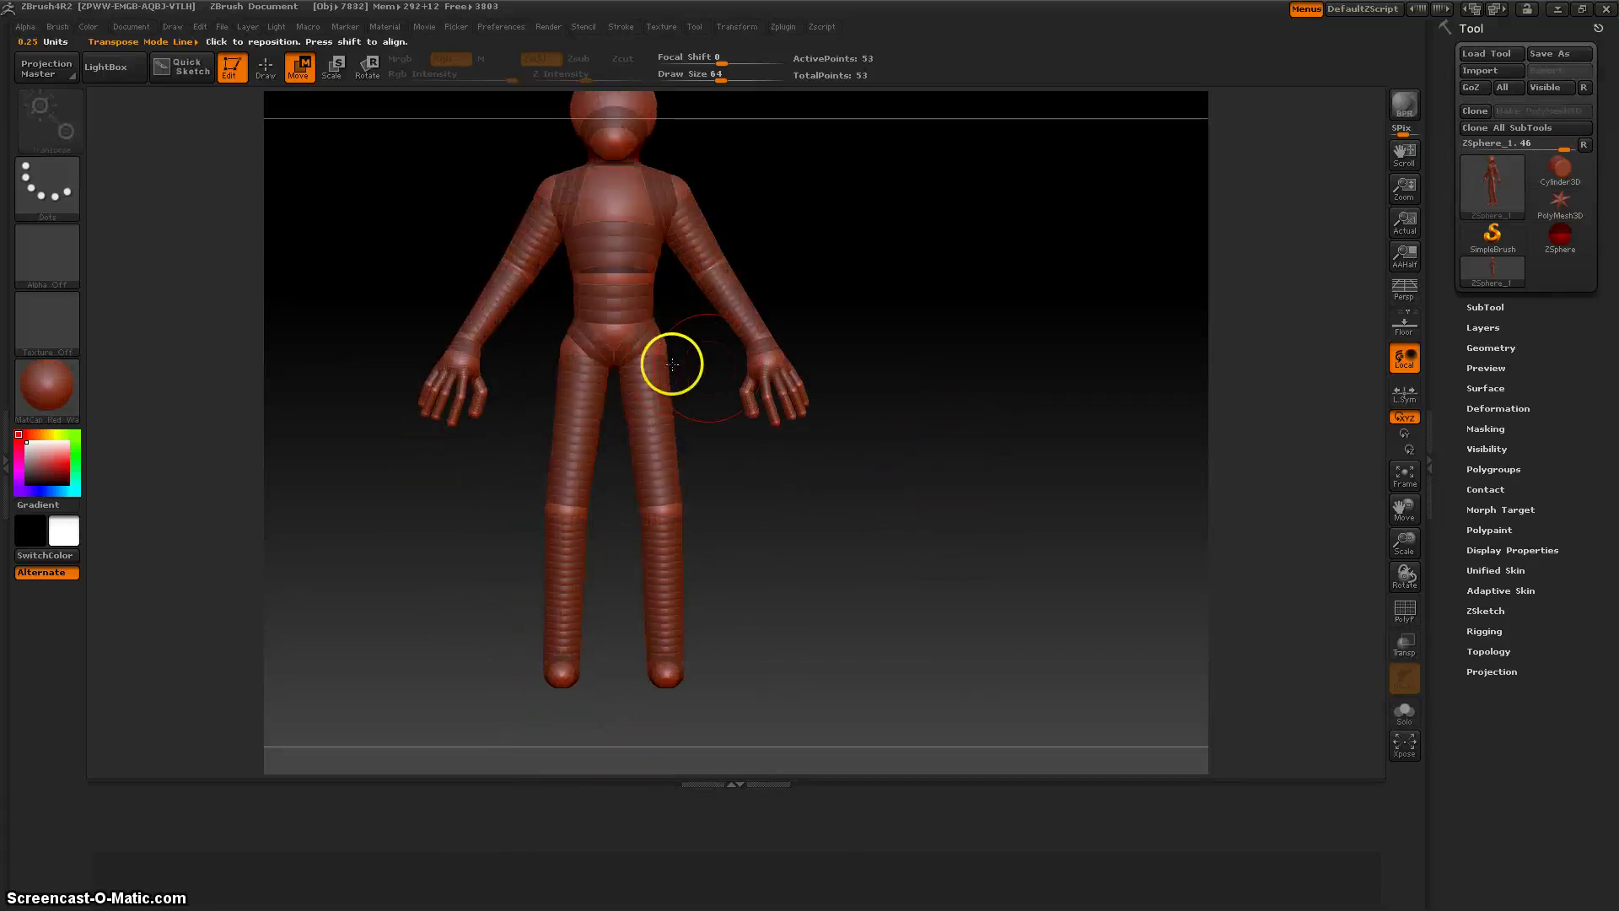
- Turn on ZSketch EditSketch mode for the figure and activate Draw
{"action": "left_click", "coordinate": [1493, 610]}
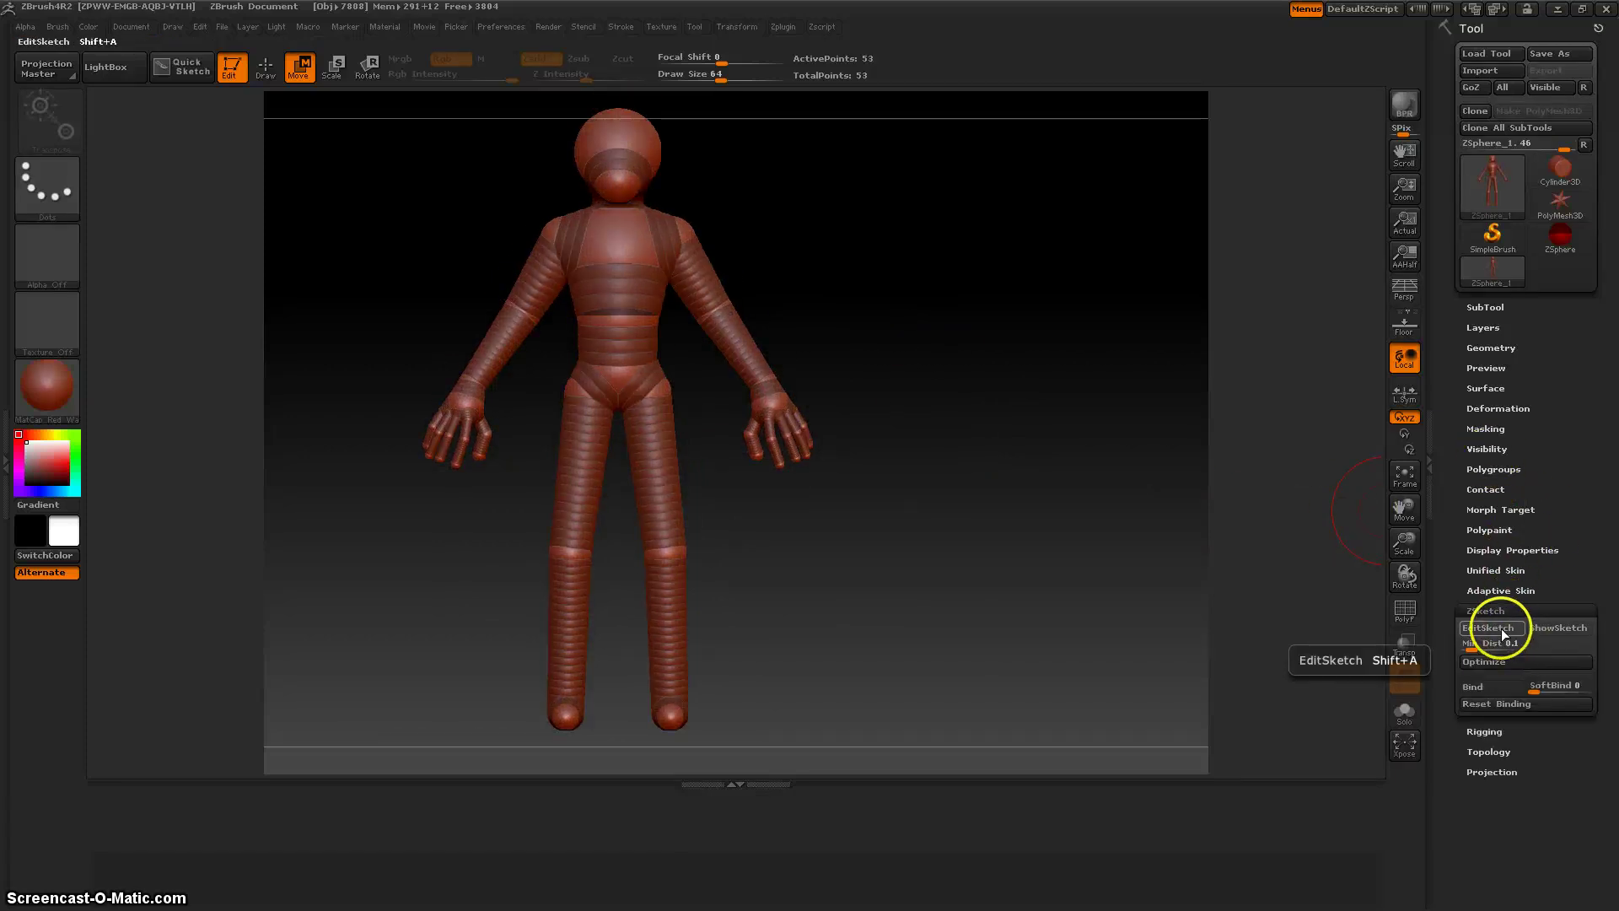
{"action": "left_click", "coordinate": [1483, 625]}
{"action": "mouse_move", "coordinate": [898, 349]}
{"action": "left_mouse_down"}
{"action": "mouse_move", "coordinate": [875, 357]}
{"action": "mouse_move", "coordinate": [849, 274]}
{"action": "mouse_move", "coordinate": [773, 271]}
{"action": "mouse_move", "coordinate": [777, 318]}
{"action": "left_mouse_up"}
{"action": "left_click", "coordinate": [267, 68]}
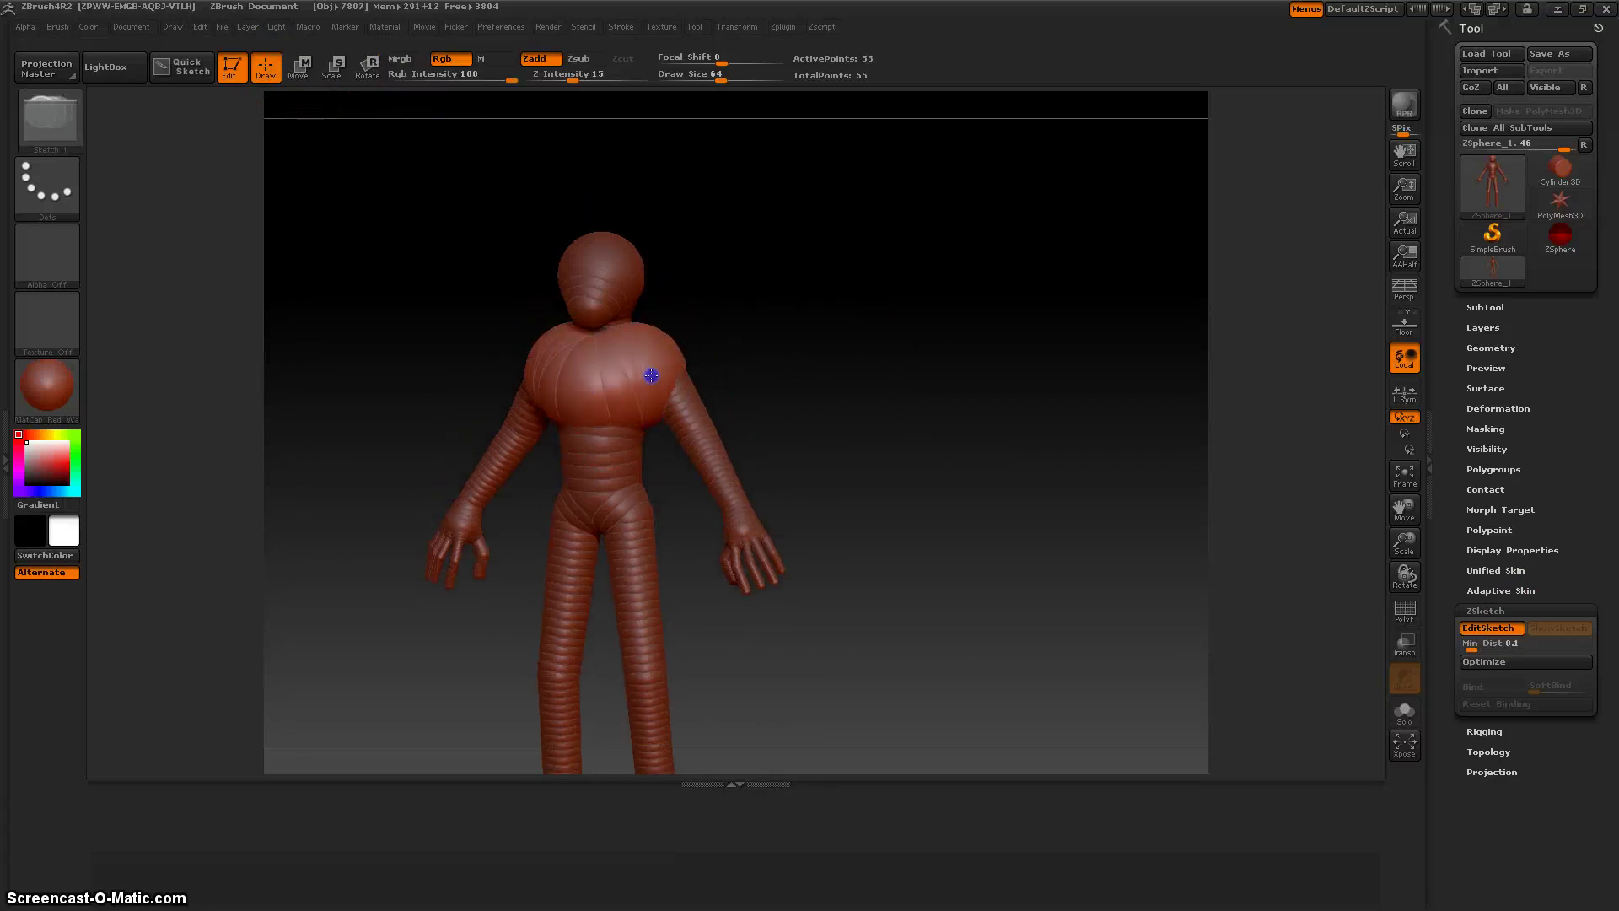
{"action": "key", "text": "space"}
{"action": "left_click_drag", "start_coordinate": [671, 382], "coordinate": [651, 386]}
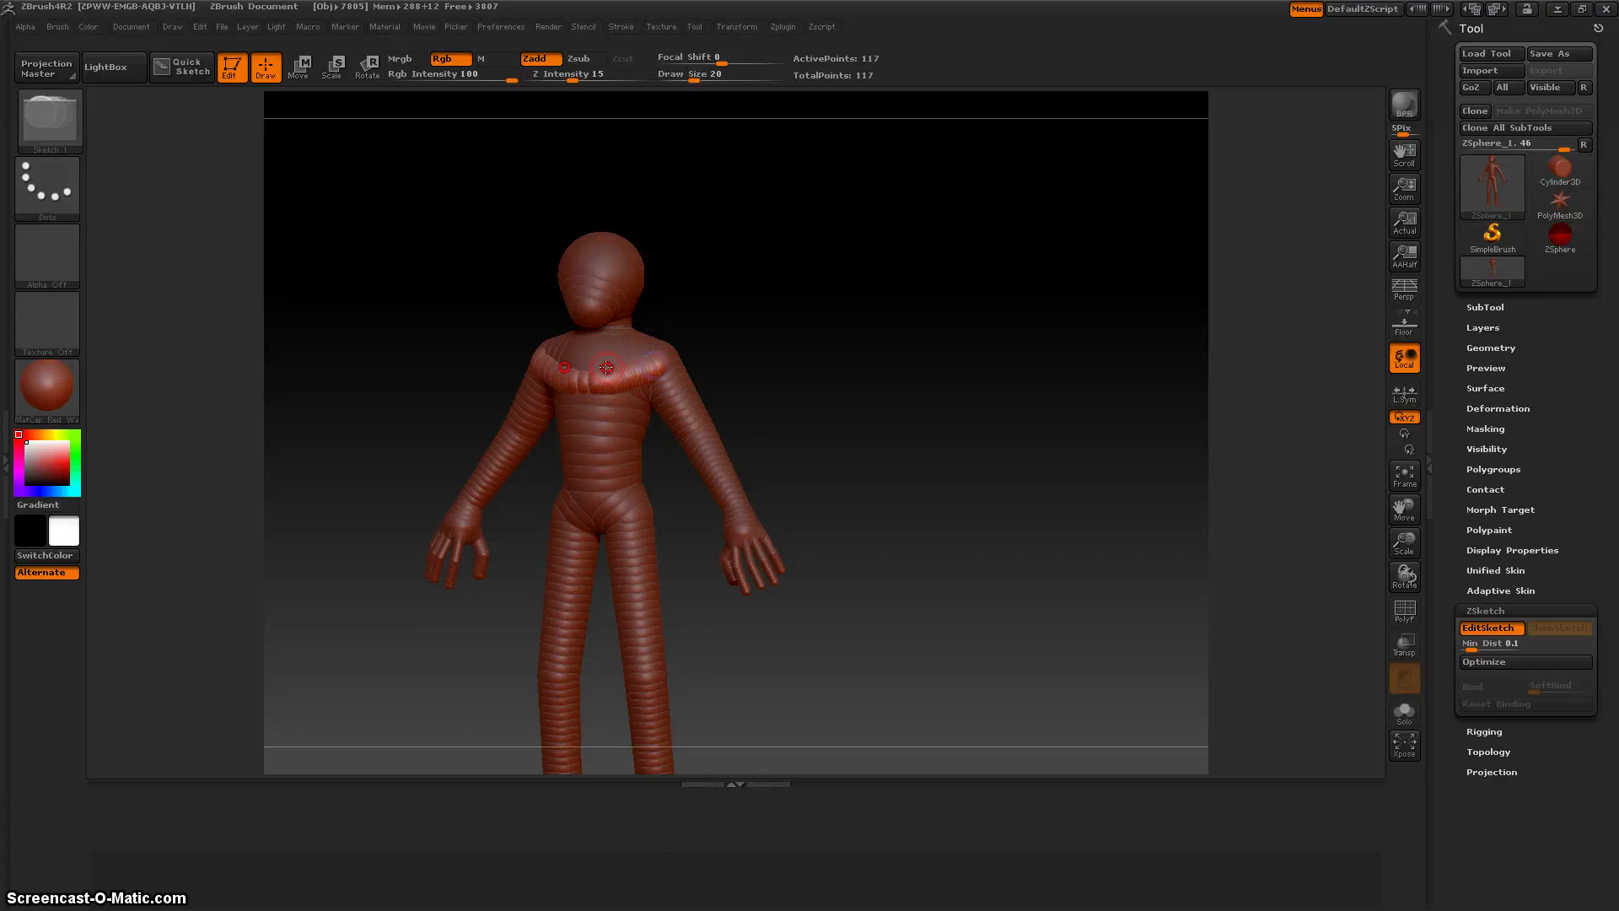
{"action": "key", "text": "ctrl+z"}
- Set the draw size to 25, then sketch mirrored muscle strokes over the chest and ribs and smooth them
{"action": "key", "text": "space"}
{"action": "mouse_move", "coordinate": [616, 379]}
{"action": "left_mouse_down"}
{"action": "mouse_move", "coordinate": [620, 353]}
{"action": "mouse_move", "coordinate": [672, 358]}
{"action": "mouse_move", "coordinate": [699, 324]}
{"action": "left_mouse_up"}
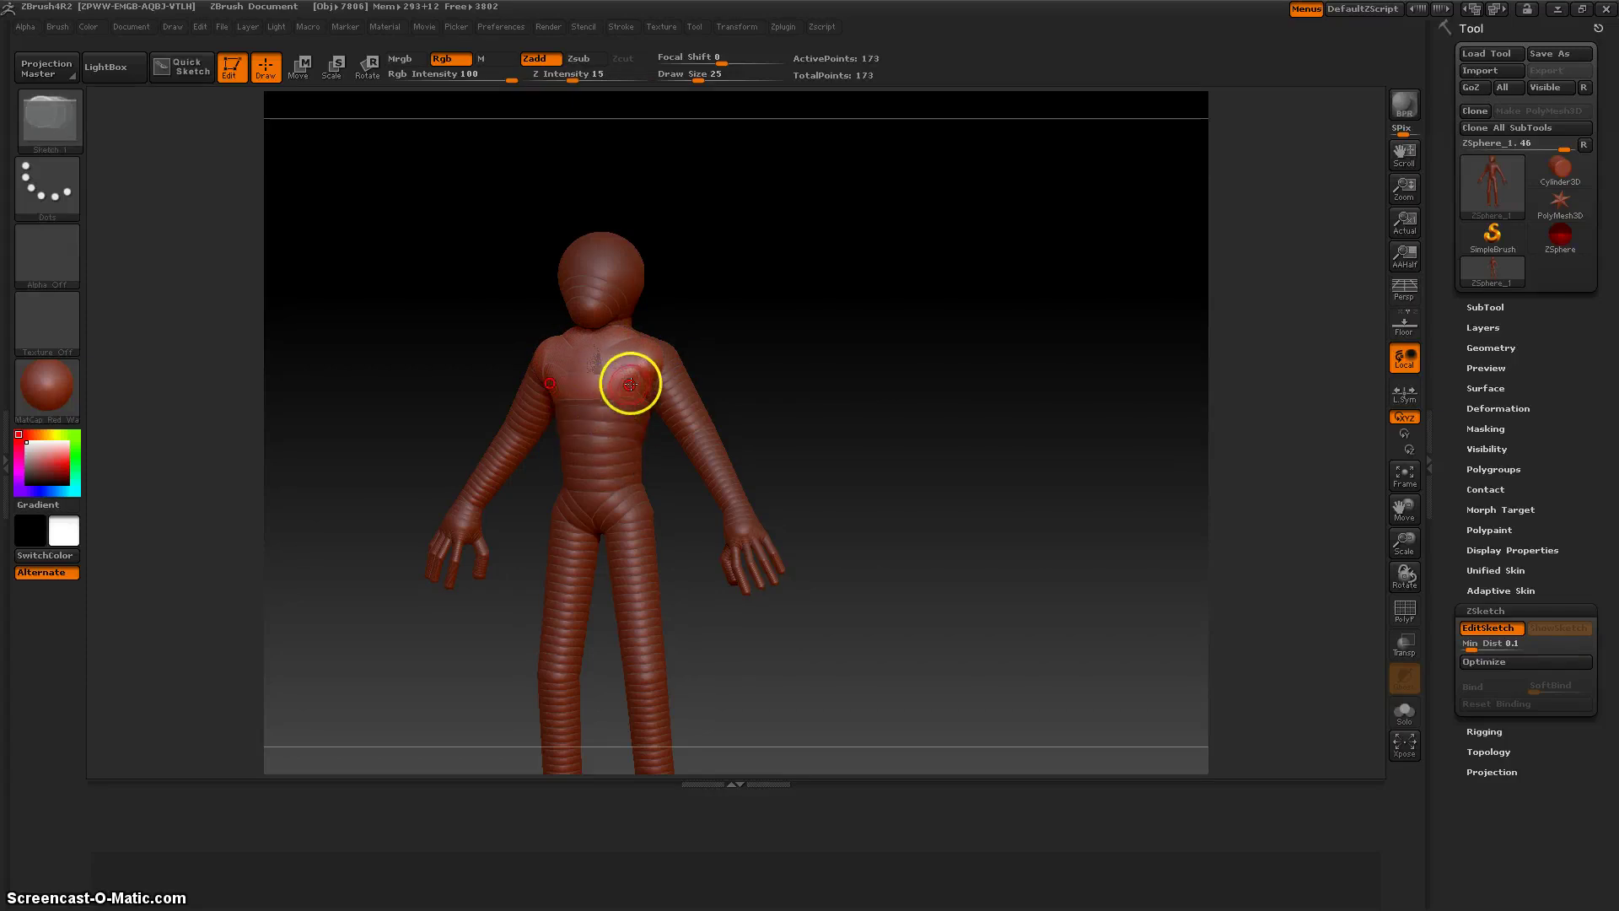
{"action": "mouse_move", "coordinate": [631, 384]}
{"action": "left_mouse_down"}
{"action": "mouse_move", "coordinate": [568, 416]}
{"action": "mouse_move", "coordinate": [607, 390]}
{"action": "mouse_move", "coordinate": [640, 465]}
{"action": "left_mouse_up"}
{"action": "left_click_drag", "start_coordinate": [600, 415], "coordinate": [634, 465], "text": "shift"}
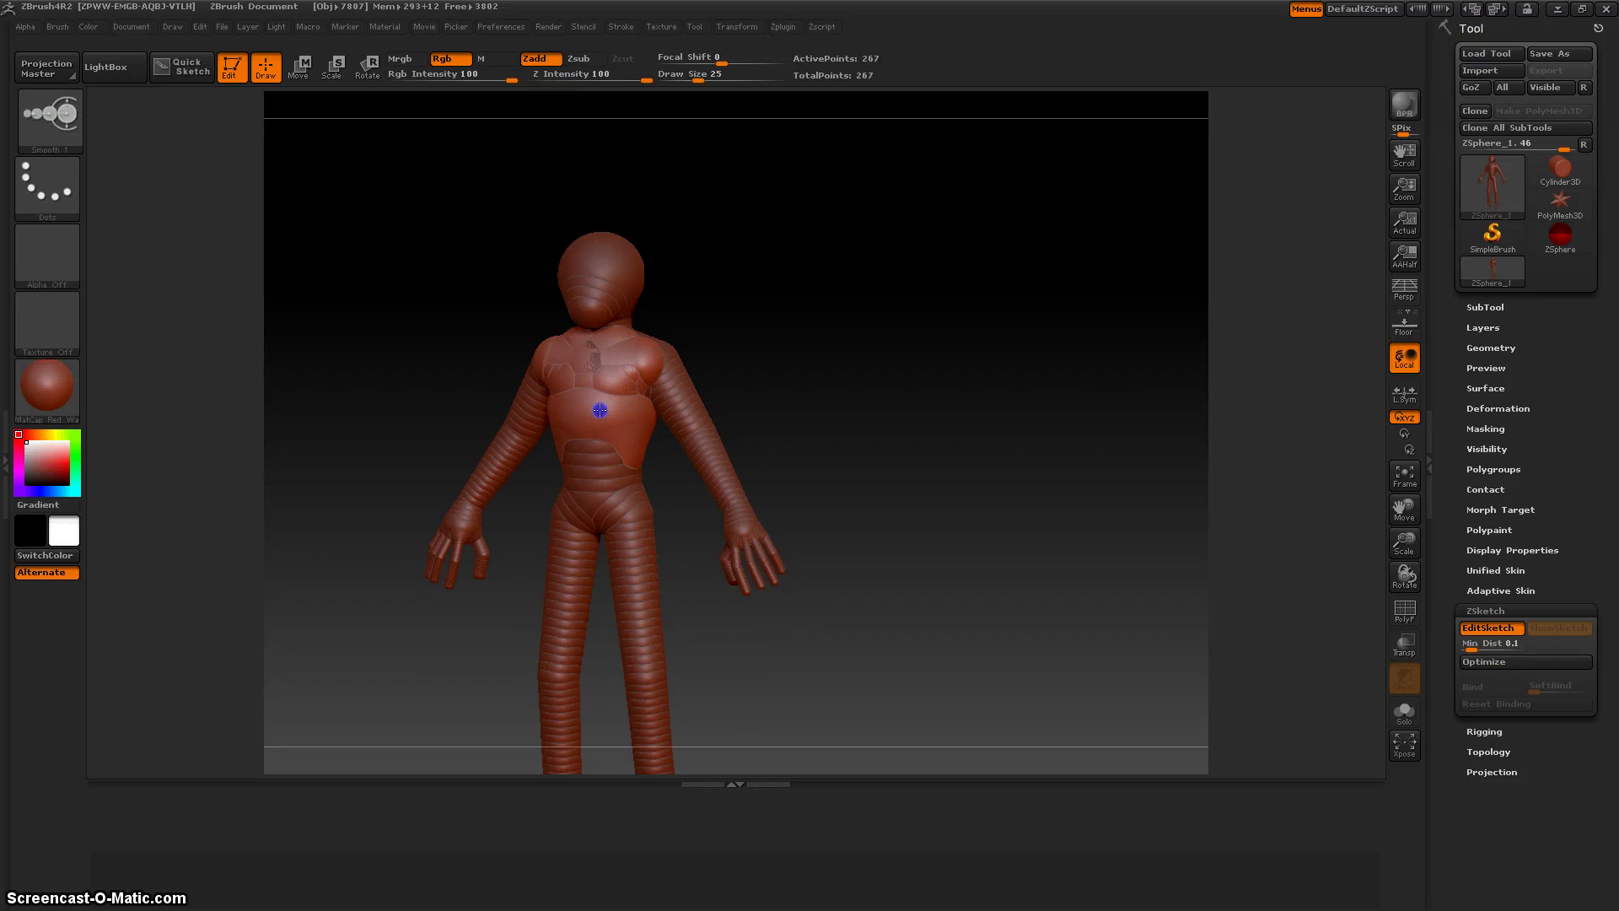
- Smooth the strokes at the shoulders and sketch mirrored muscle strokes down over the upper arms
{"action": "left_click_drag", "start_coordinate": [842, 351], "coordinate": [763, 423]}
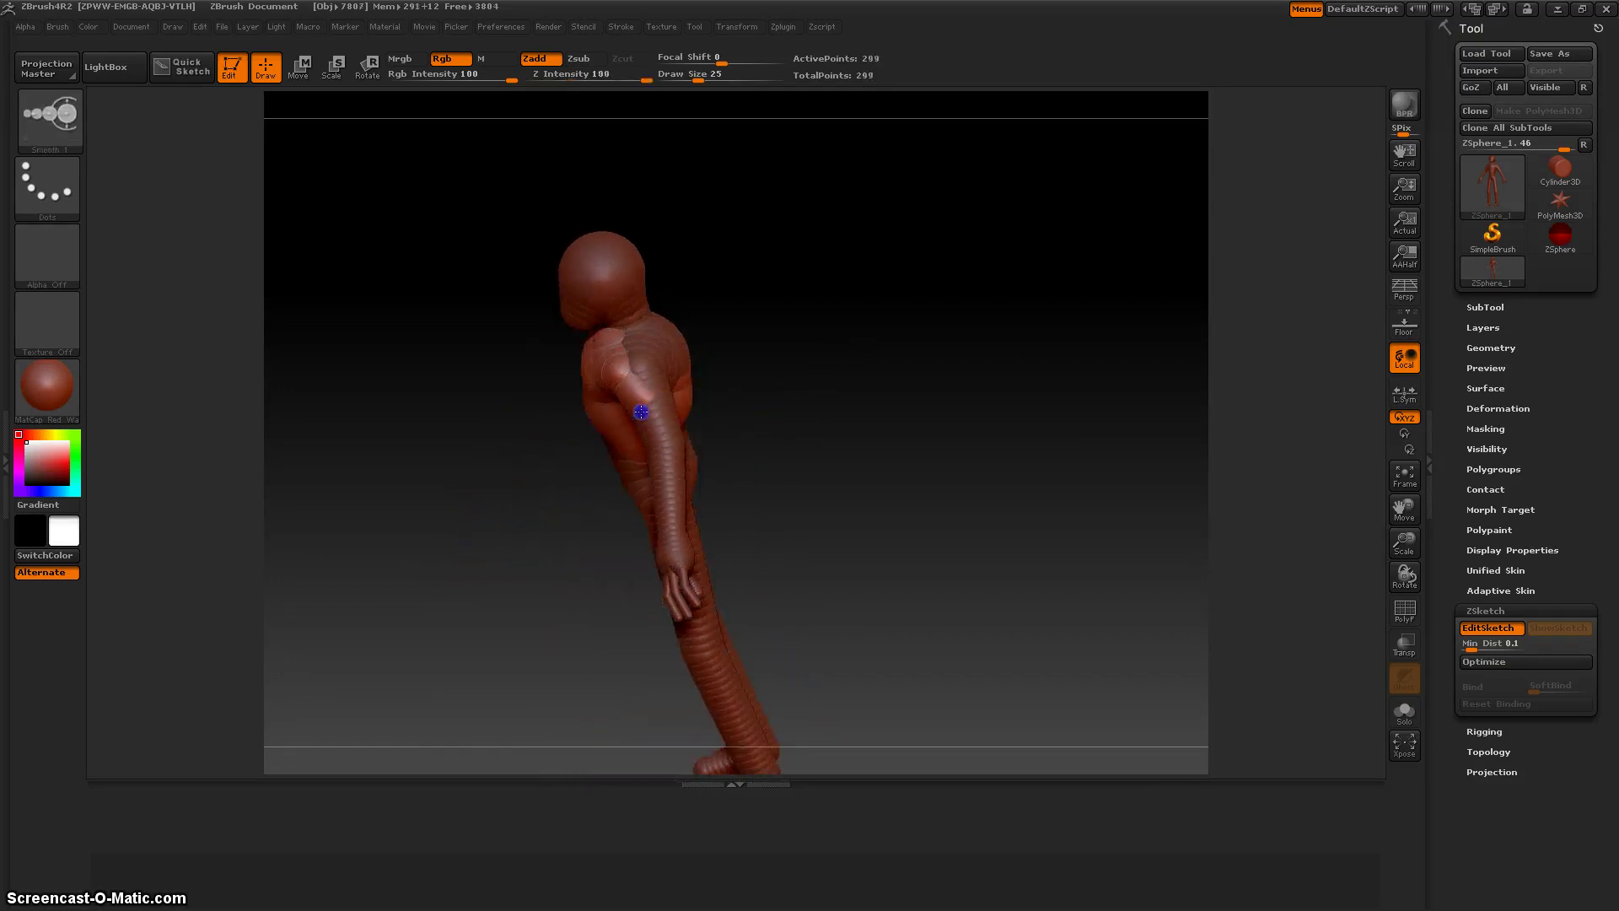
{"action": "left_click_drag", "start_coordinate": [616, 372], "coordinate": [629, 381], "text": "shift"}
{"action": "left_click_drag", "start_coordinate": [724, 399], "coordinate": [792, 405]}
{"action": "left_click_drag", "start_coordinate": [651, 361], "coordinate": [648, 400]}
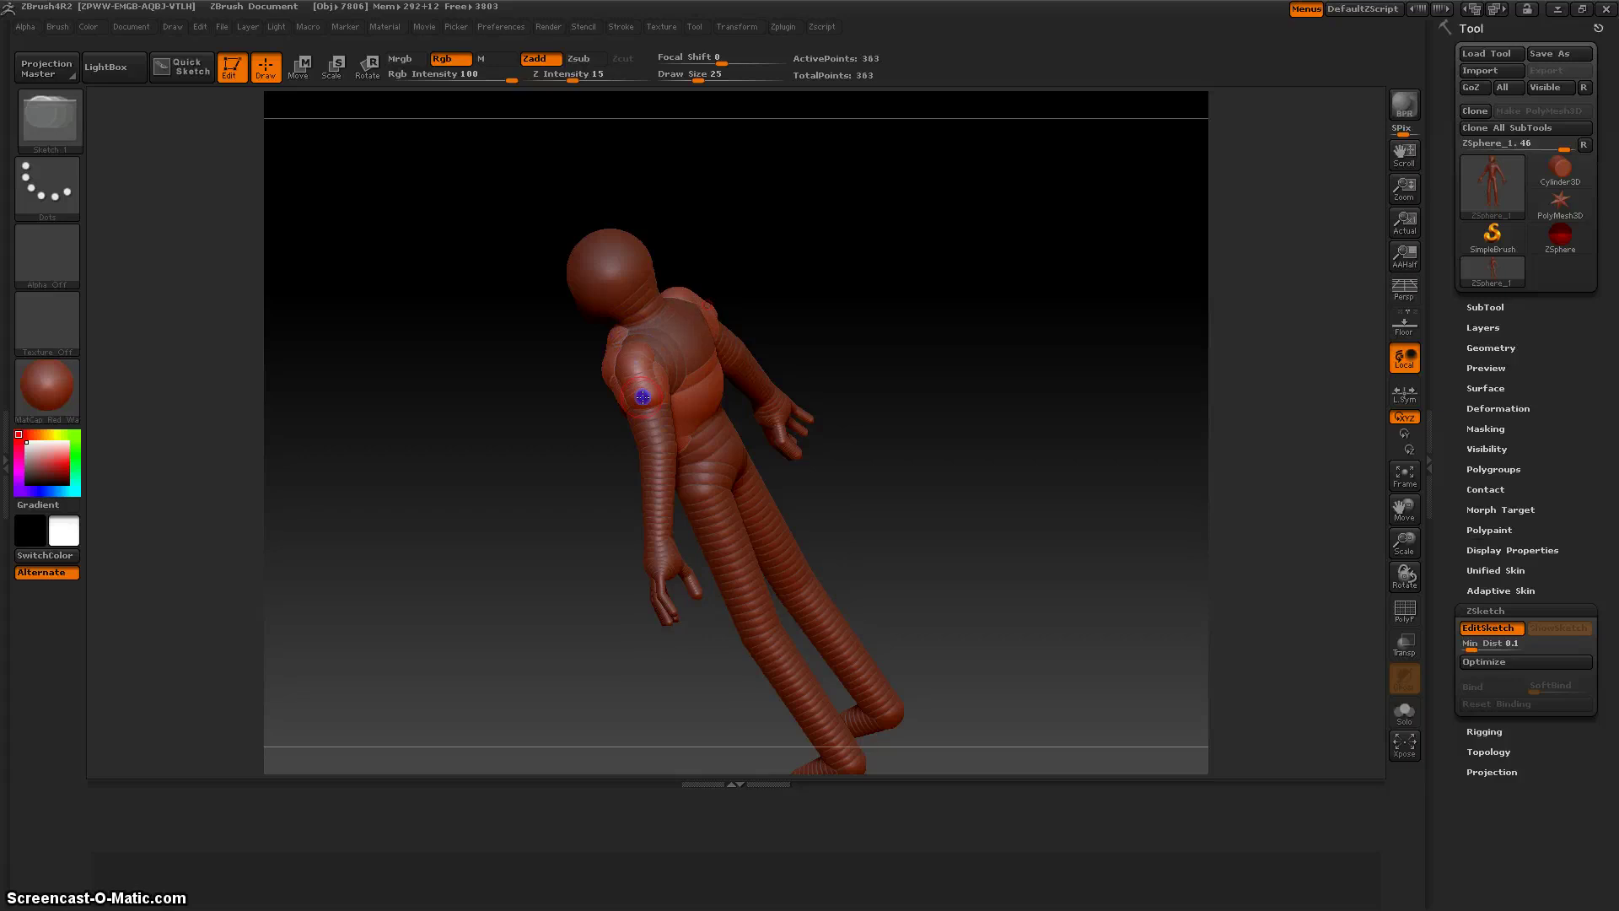
- Sketch mirrored muscle strokes over the back from the shoulder blades down to the hips, redoing the first stroke
{"action": "left_click_drag", "start_coordinate": [769, 344], "coordinate": [838, 334]}
{"action": "mouse_move", "coordinate": [640, 331]}
{"action": "left_mouse_down"}
{"action": "mouse_move", "coordinate": [662, 420]}
{"action": "mouse_move", "coordinate": [658, 362]}
{"action": "mouse_move", "coordinate": [643, 361]}
{"action": "left_mouse_up"}
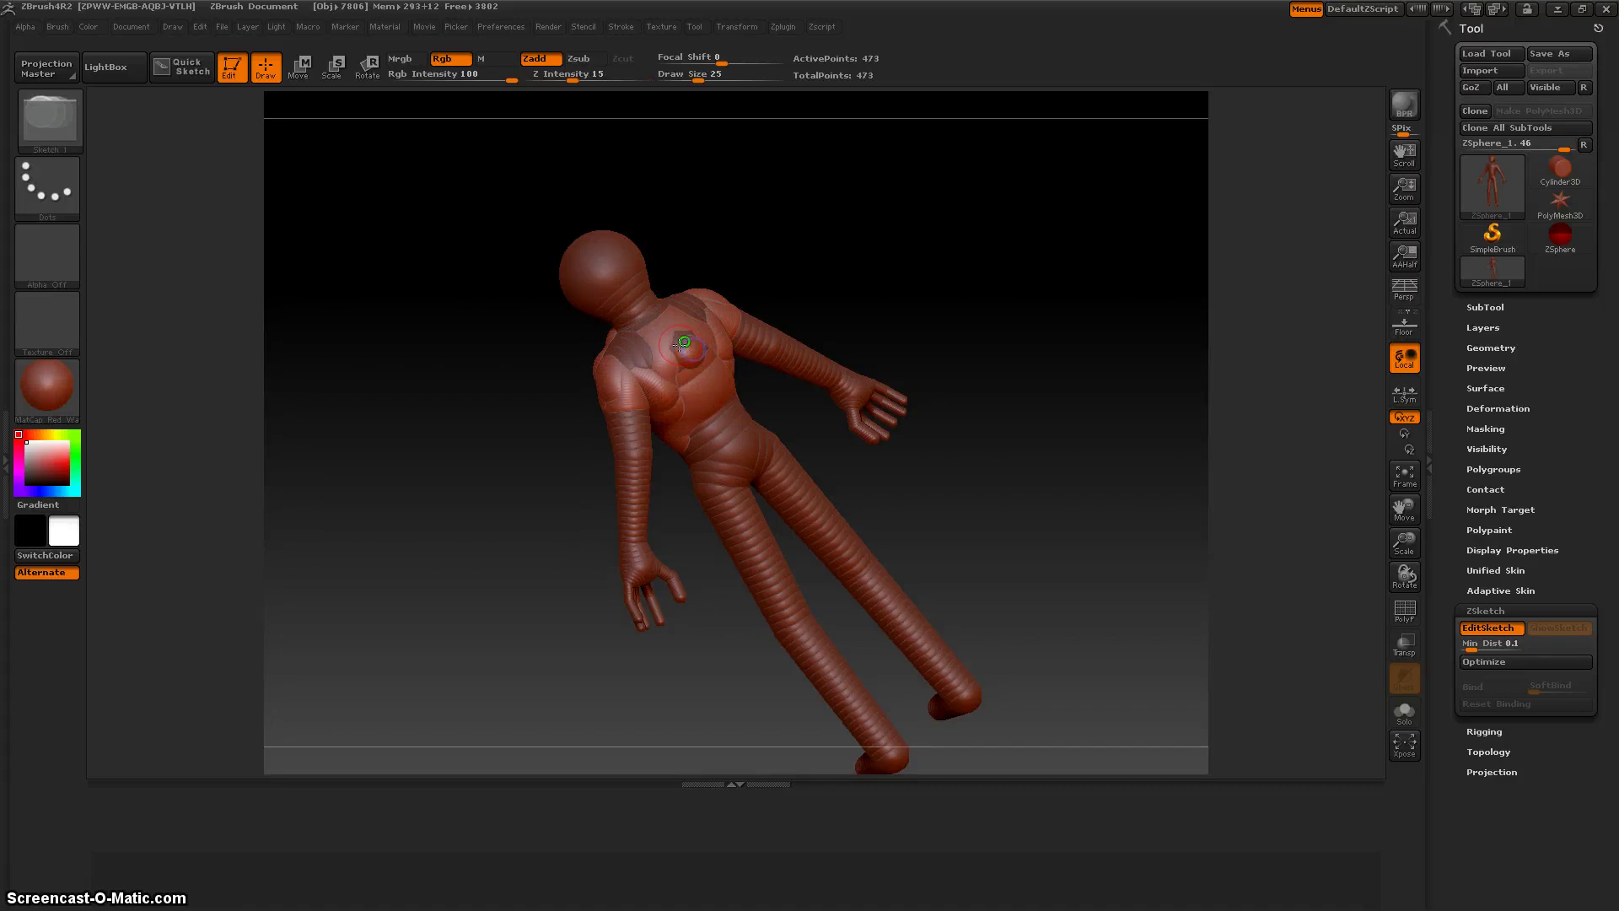
{"action": "key", "text": "ctrl+z"}
{"action": "left_click_drag", "start_coordinate": [650, 335], "coordinate": [718, 506]}
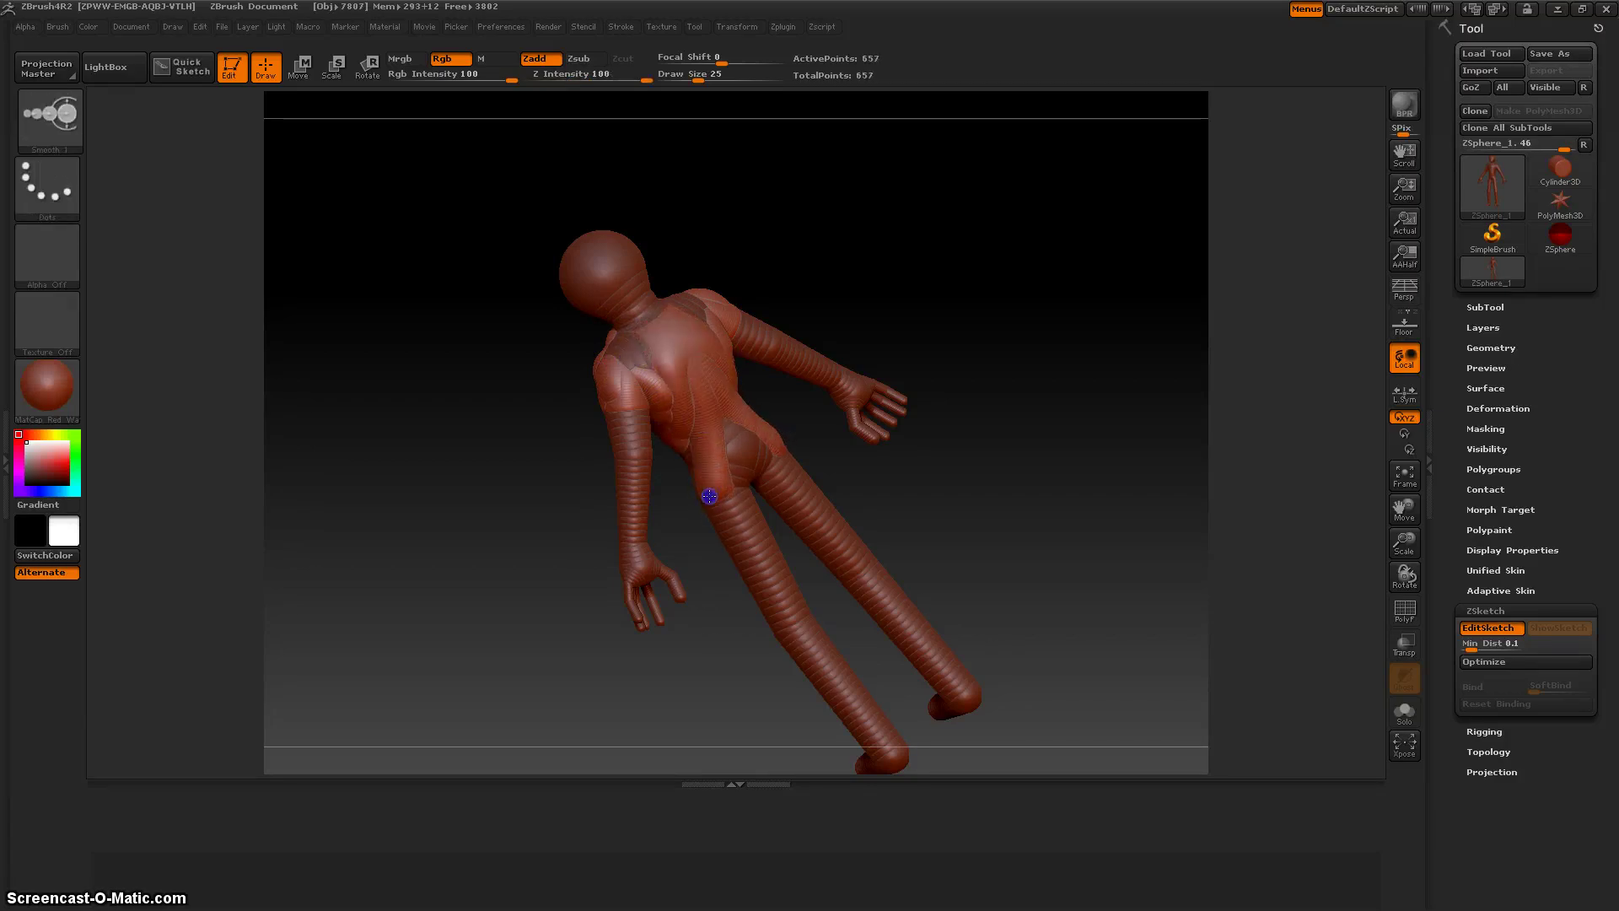
- Sketch mirrored abdominal muscle strokes across the front of the belly down to the pelvis
{"action": "mouse_move", "coordinate": [969, 565]}
{"action": "left_mouse_down"}
{"action": "mouse_move", "coordinate": [1025, 443]}
{"action": "mouse_move", "coordinate": [1077, 422]}
{"action": "left_mouse_up"}
{"action": "left_click_drag", "start_coordinate": [687, 467], "coordinate": [568, 484]}
{"action": "left_click", "coordinate": [879, 378]}
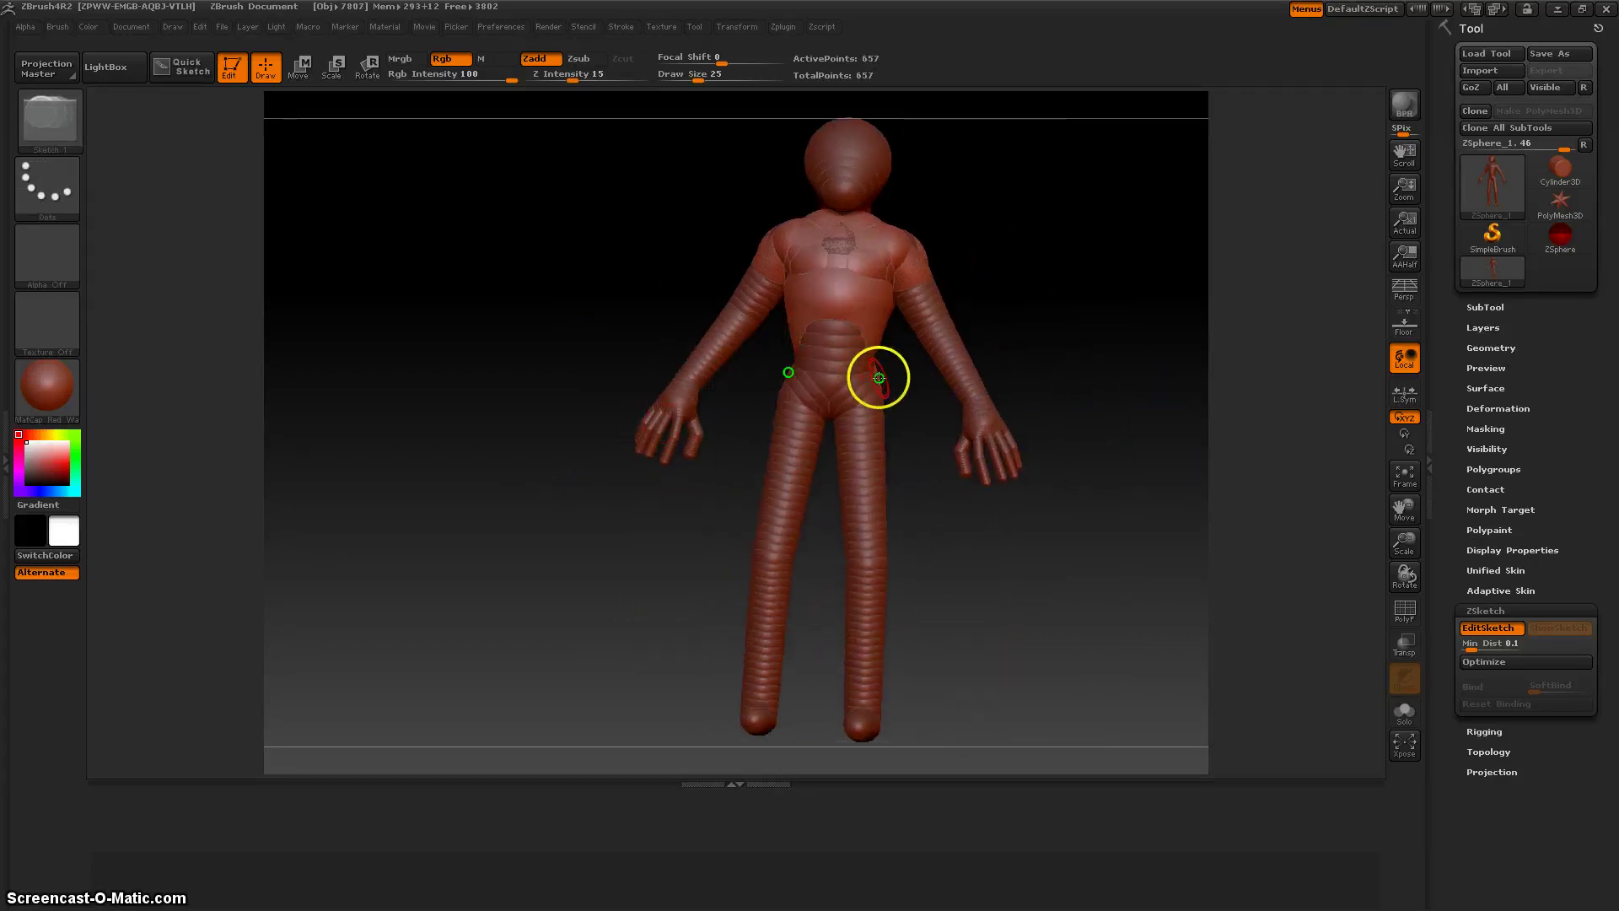
{"action": "mouse_move", "coordinate": [879, 378]}
{"action": "left_mouse_down"}
{"action": "mouse_move", "coordinate": [831, 405]}
{"action": "mouse_move", "coordinate": [816, 382]}
{"action": "mouse_move", "coordinate": [835, 351]}
{"action": "mouse_move", "coordinate": [858, 363]}
{"action": "left_mouse_up"}
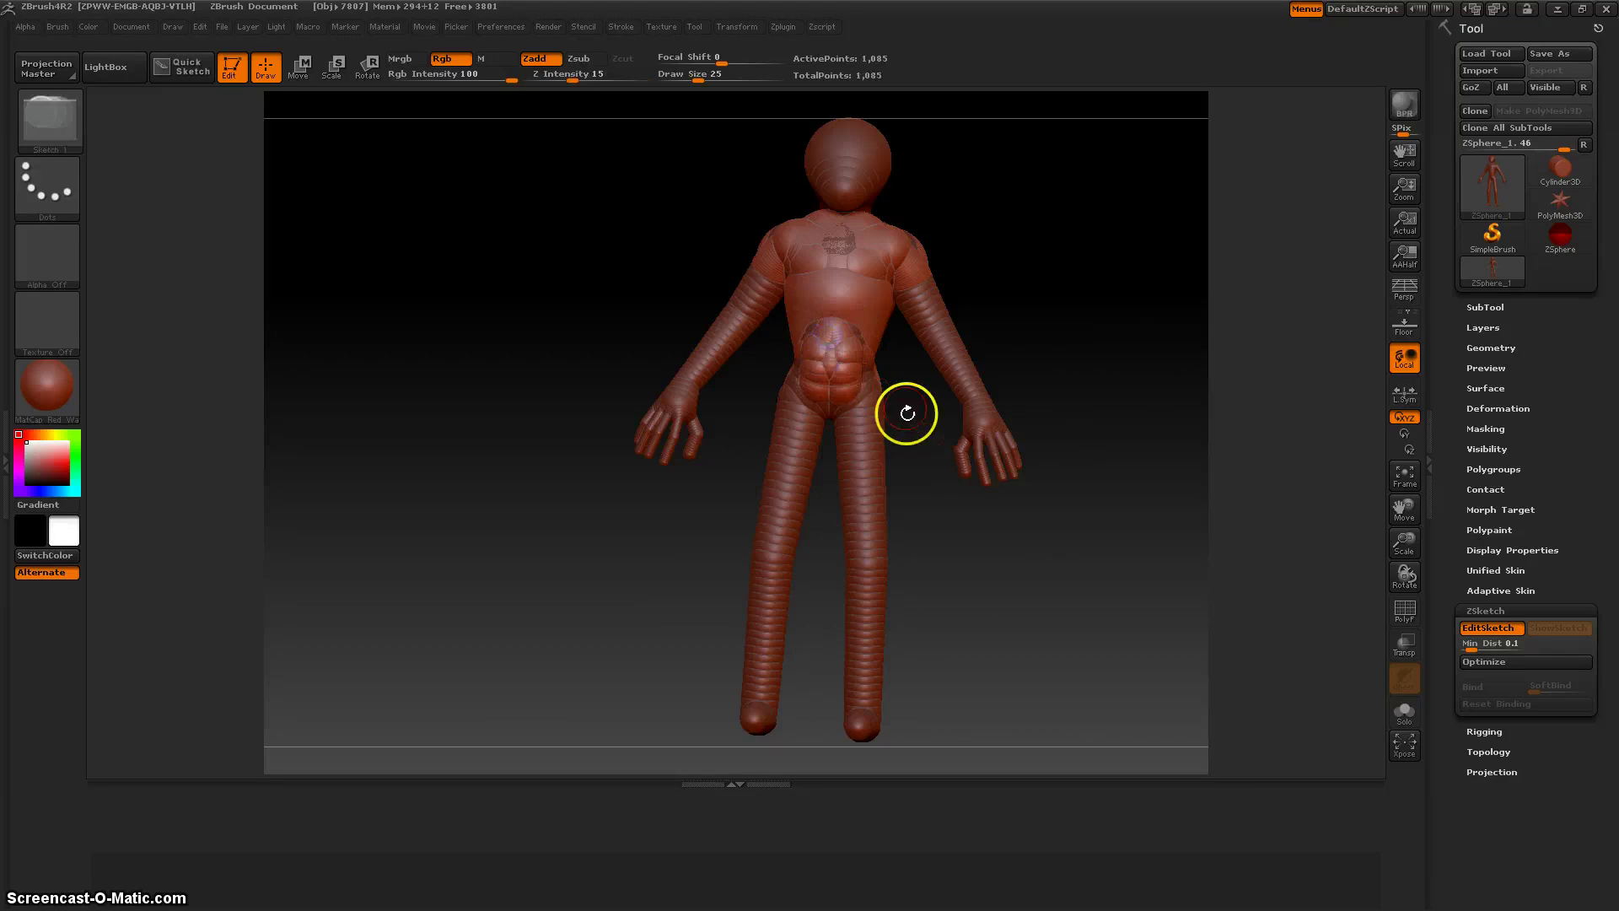
- Sketch mirrored muscle strokes down the fronts of the thighs toward the knees and smooth them
{"action": "key", "text": "a"}
{"action": "left_click_drag", "start_coordinate": [858, 504], "coordinate": [865, 524]}
{"action": "left_click_drag", "start_coordinate": [869, 424], "coordinate": [869, 523], "text": "shift"}
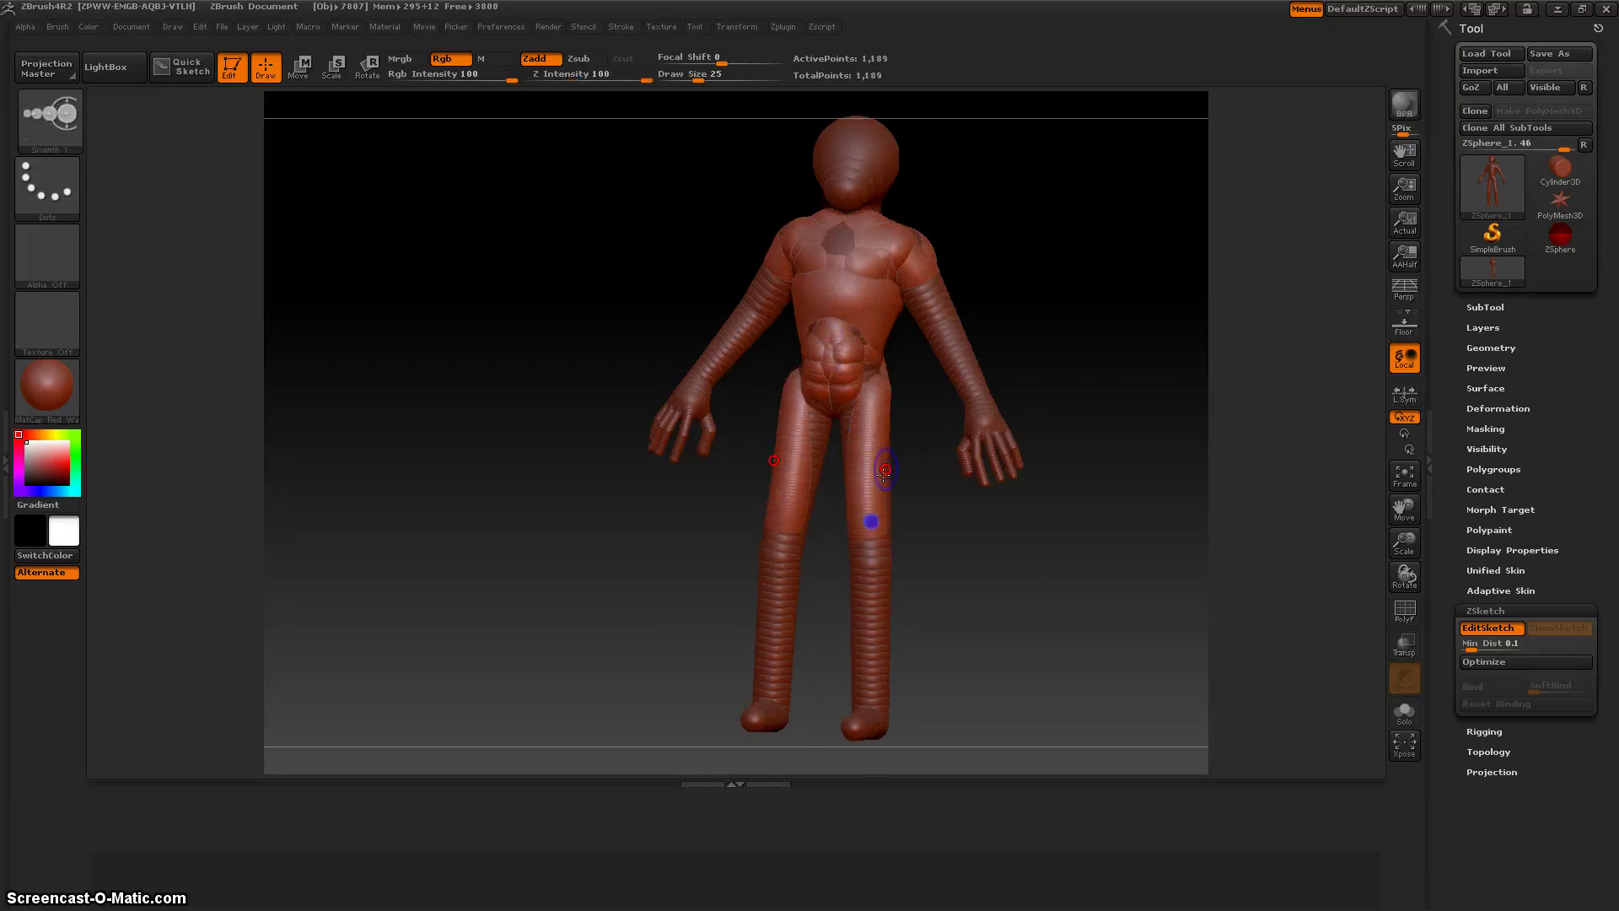
- Sketch mirrored muscle strokes down the outer and inner sides of the thighs to the knees
{"action": "left_click_drag", "start_coordinate": [932, 582], "coordinate": [919, 540]}
{"action": "left_click_drag", "start_coordinate": [890, 423], "coordinate": [889, 461]}
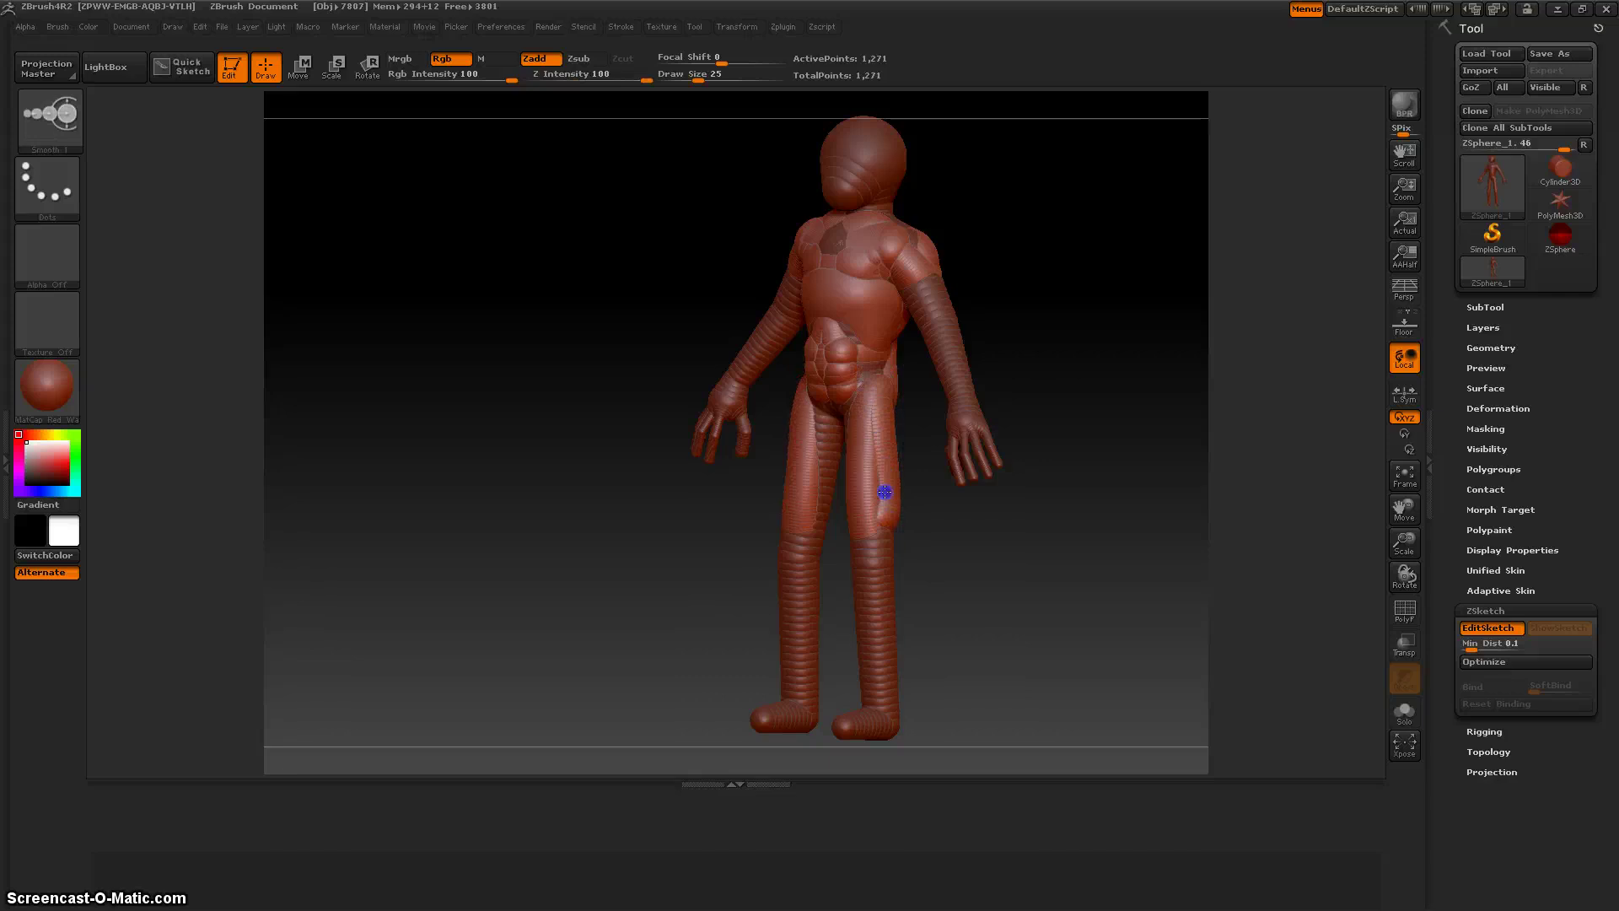
{"action": "left_click_drag", "start_coordinate": [947, 553], "coordinate": [976, 539]}
{"action": "left_click_drag", "start_coordinate": [840, 423], "coordinate": [848, 538]}
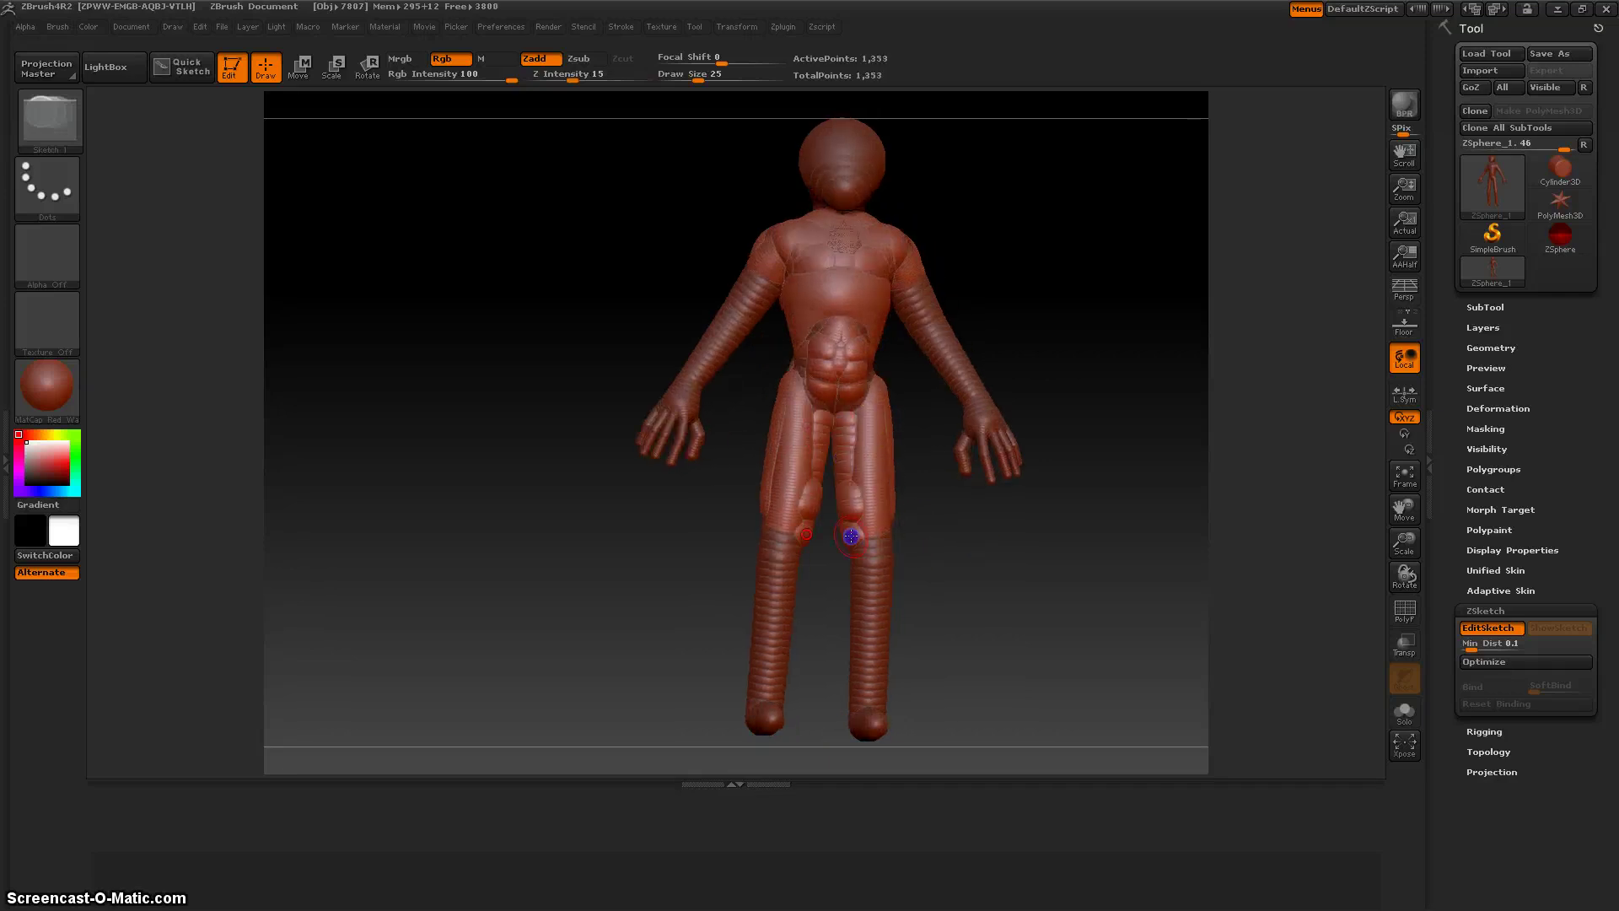
- Dismiss the error dialogs and smooth the mirrored calf strokes on the backs of the lower legs
{"action": "mouse_move", "coordinate": [814, 622]}
{"action": "left_mouse_down"}
{"action": "mouse_move", "coordinate": [855, 560]}
{"action": "mouse_move", "coordinate": [869, 563]}
{"action": "mouse_move", "coordinate": [802, 590]}
{"action": "mouse_move", "coordinate": [871, 607]}
{"action": "mouse_move", "coordinate": [867, 680]}
{"action": "mouse_move", "coordinate": [877, 612]}
{"action": "left_mouse_up"}
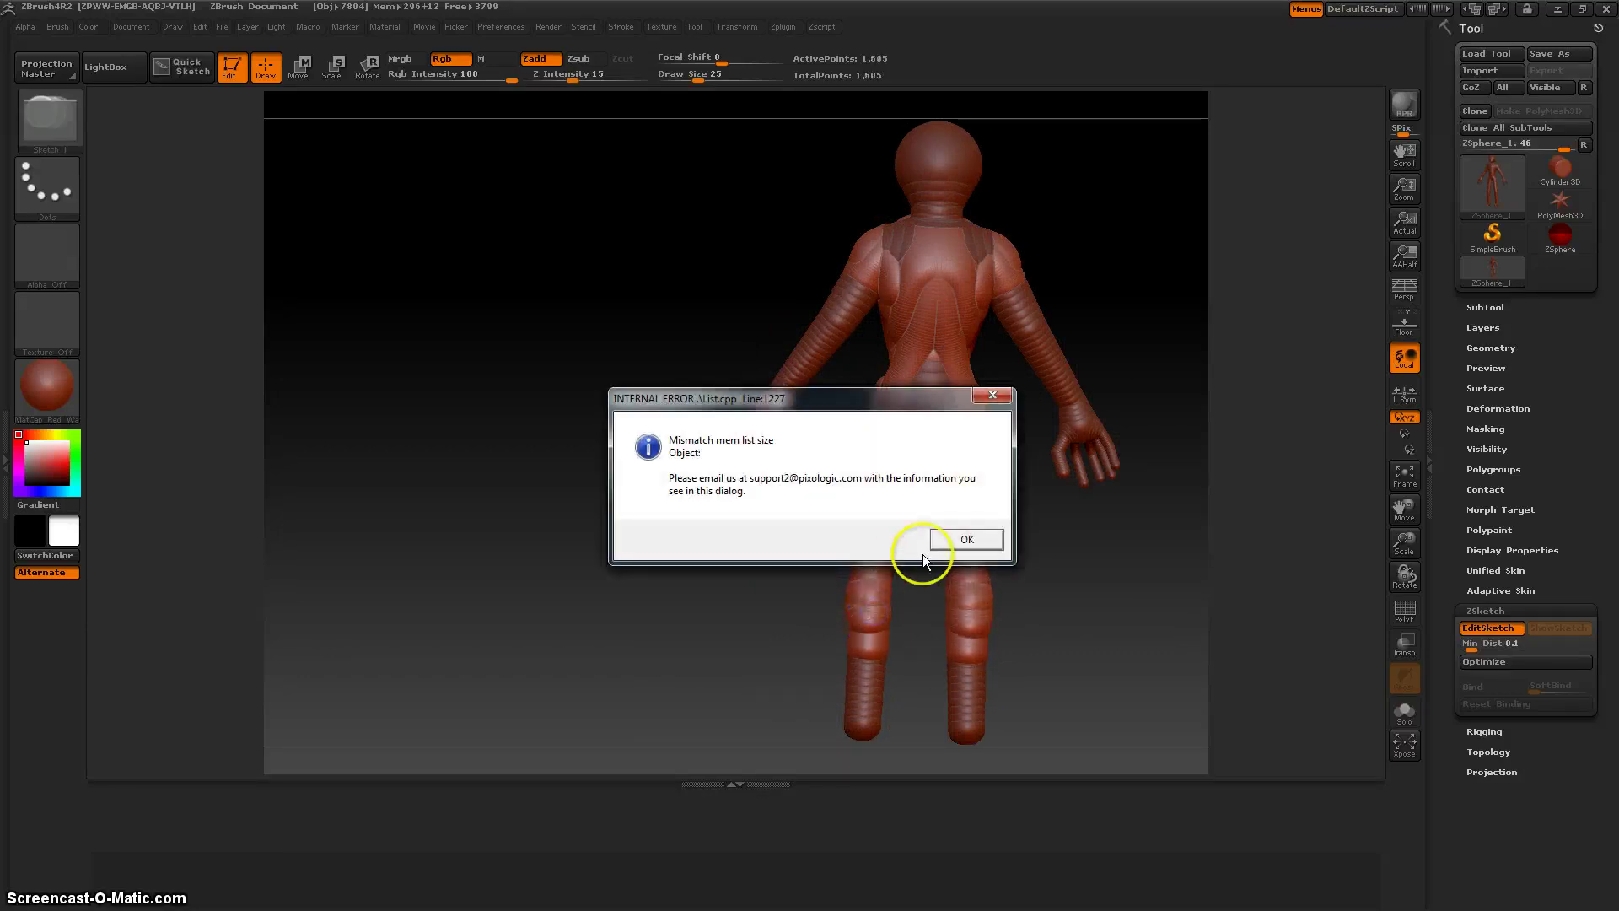
{"action": "left_click", "coordinate": [968, 536]}
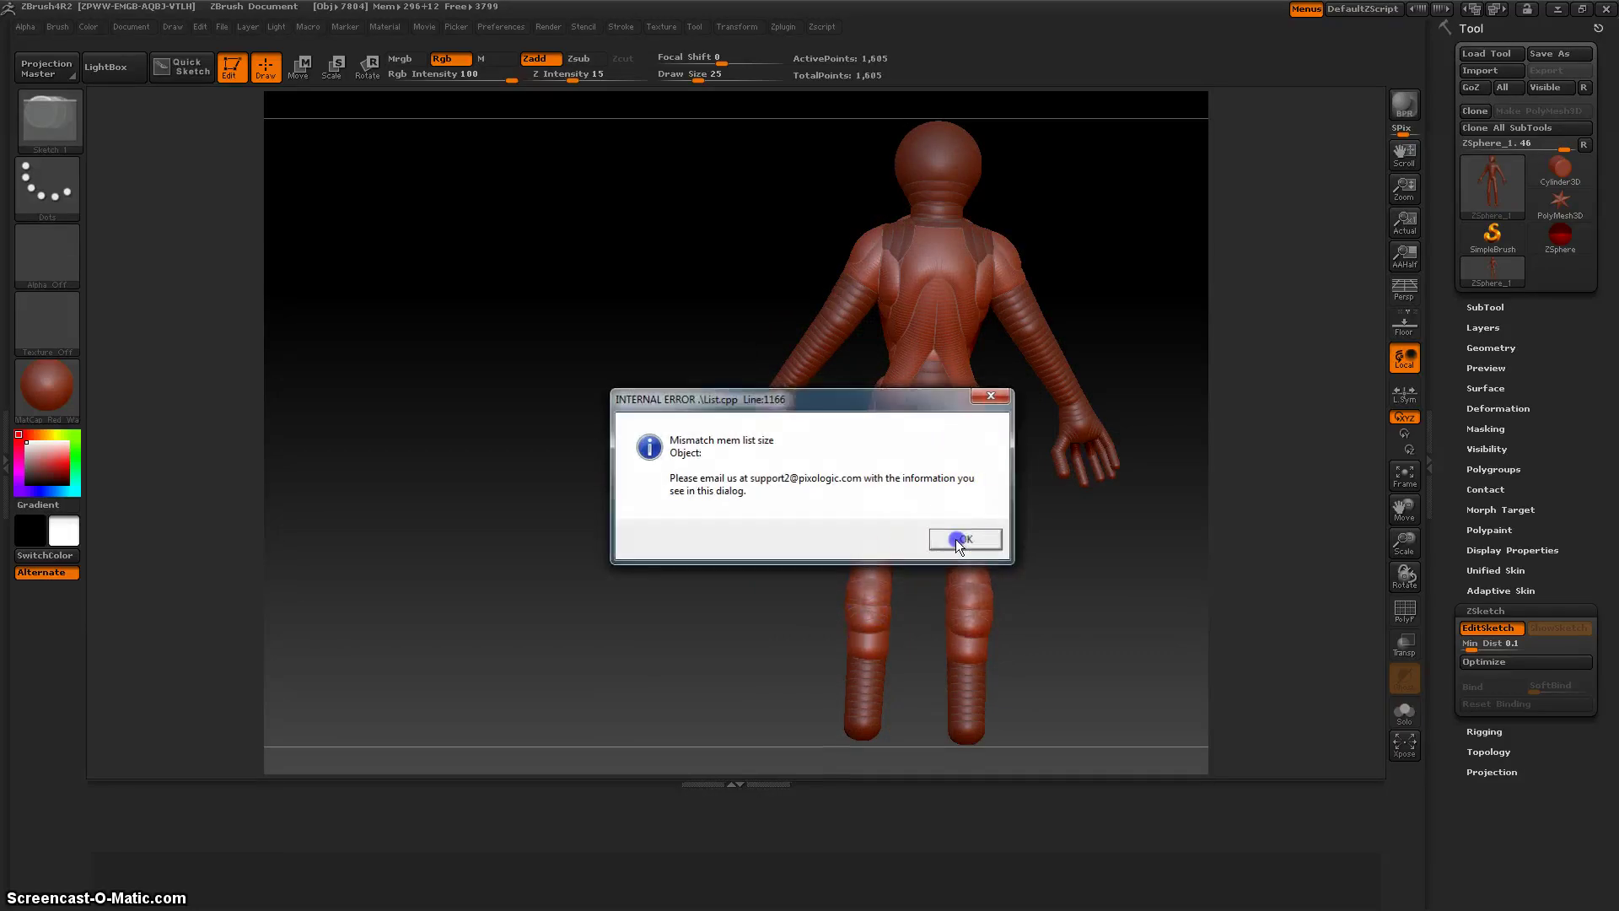
{"action": "left_click", "coordinate": [958, 539]}
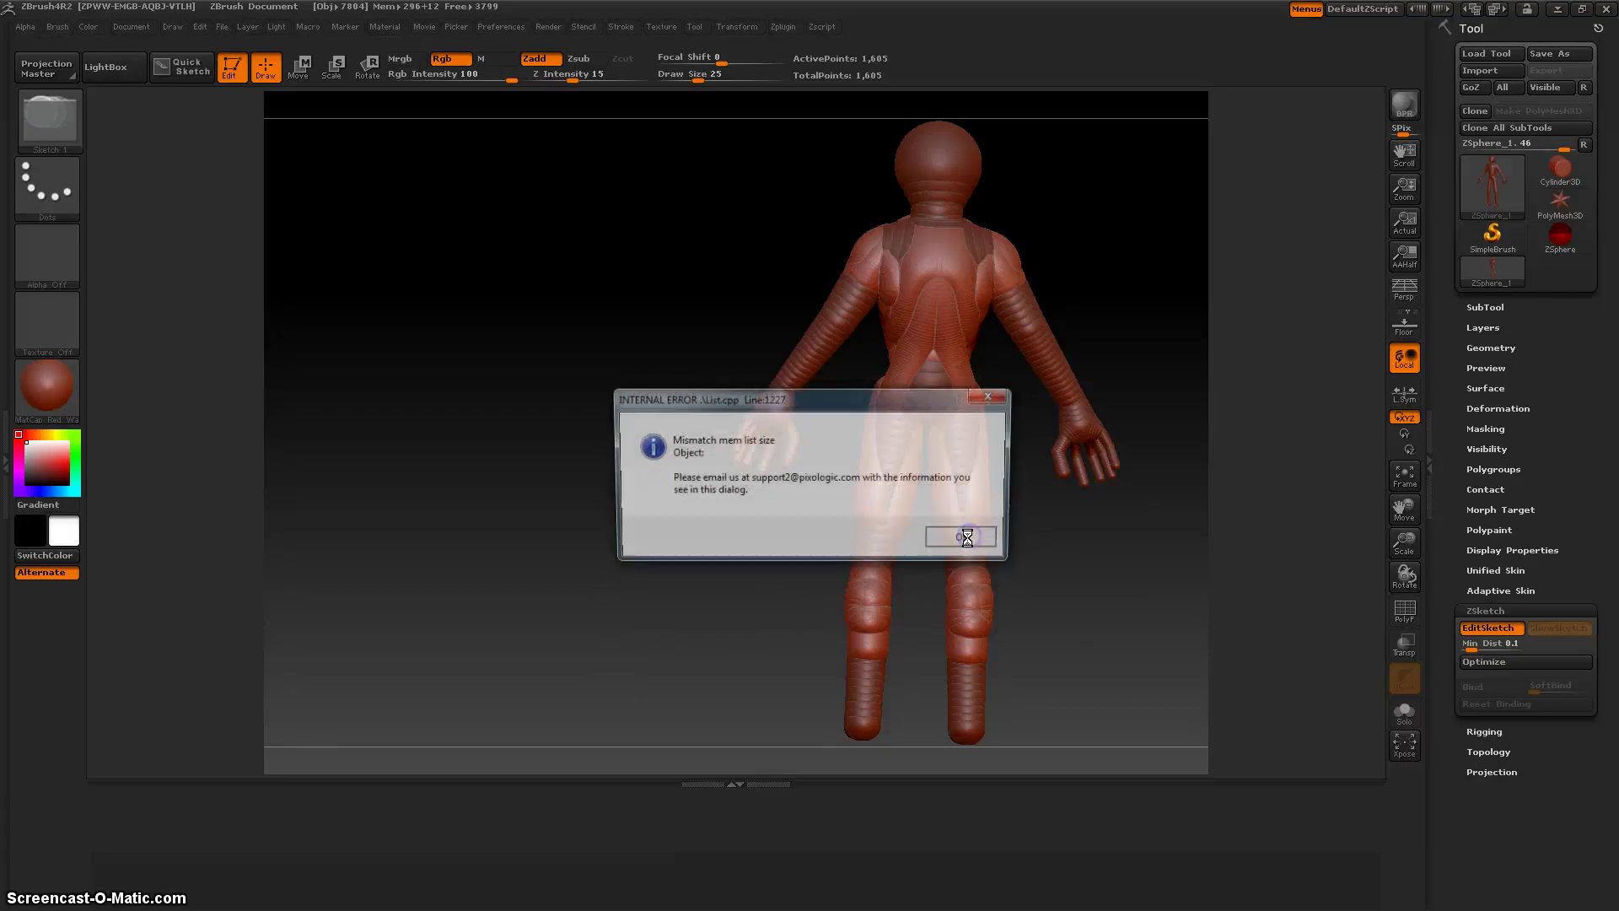
{"action": "left_click", "coordinate": [964, 536]}
{"action": "key", "text": "shift"}
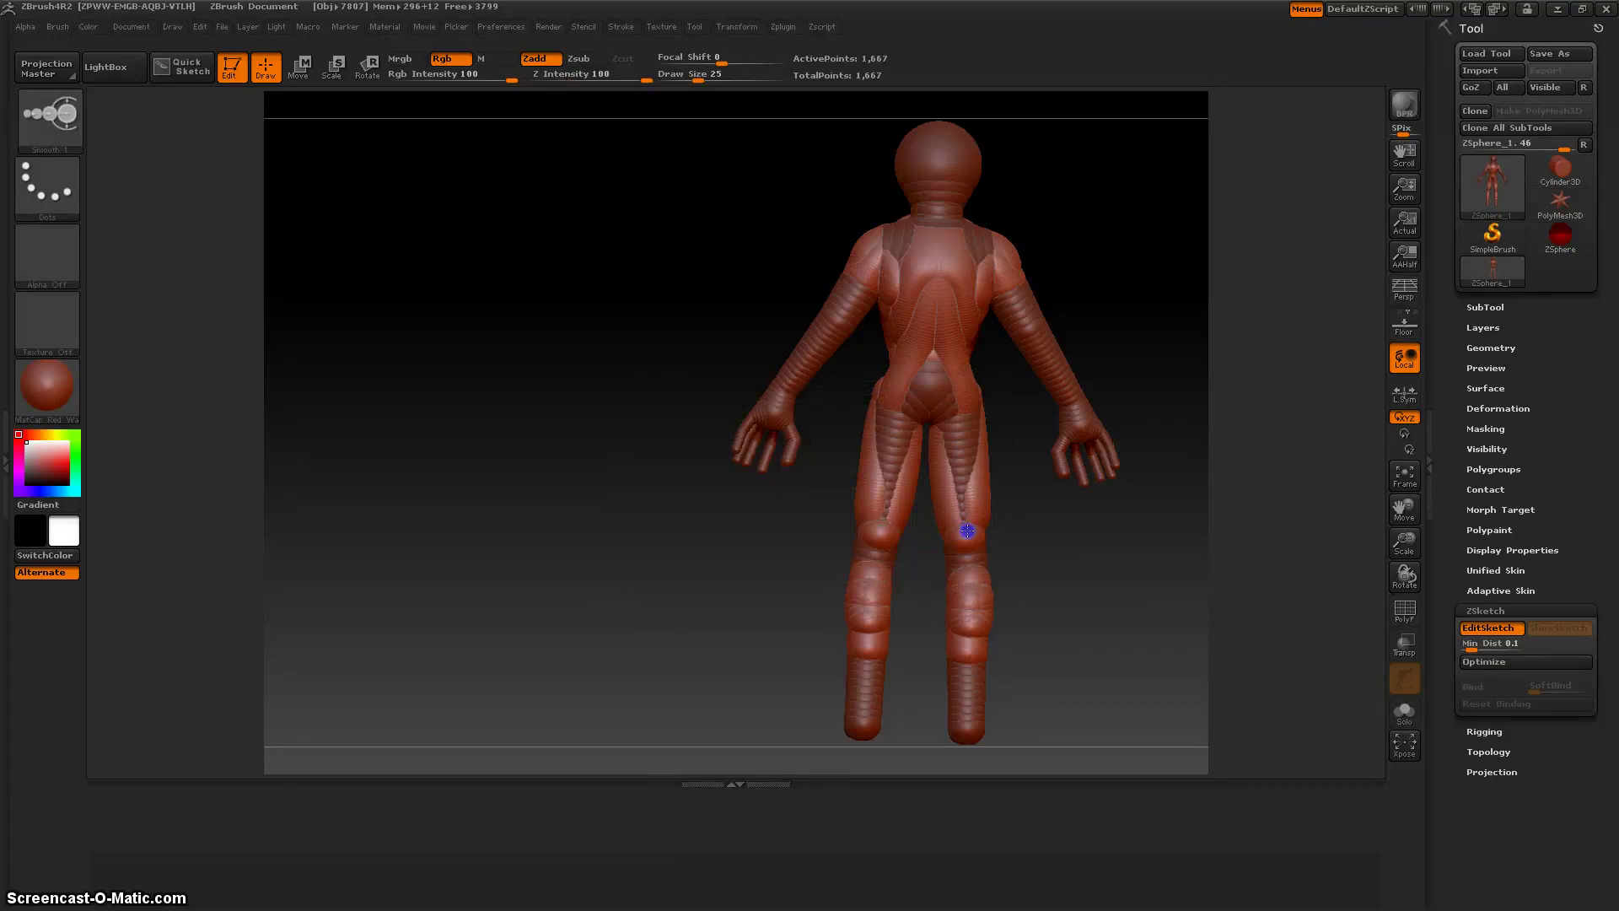
{"action": "left_click_drag", "start_coordinate": [866, 645], "coordinate": [875, 593], "text": "shift"}
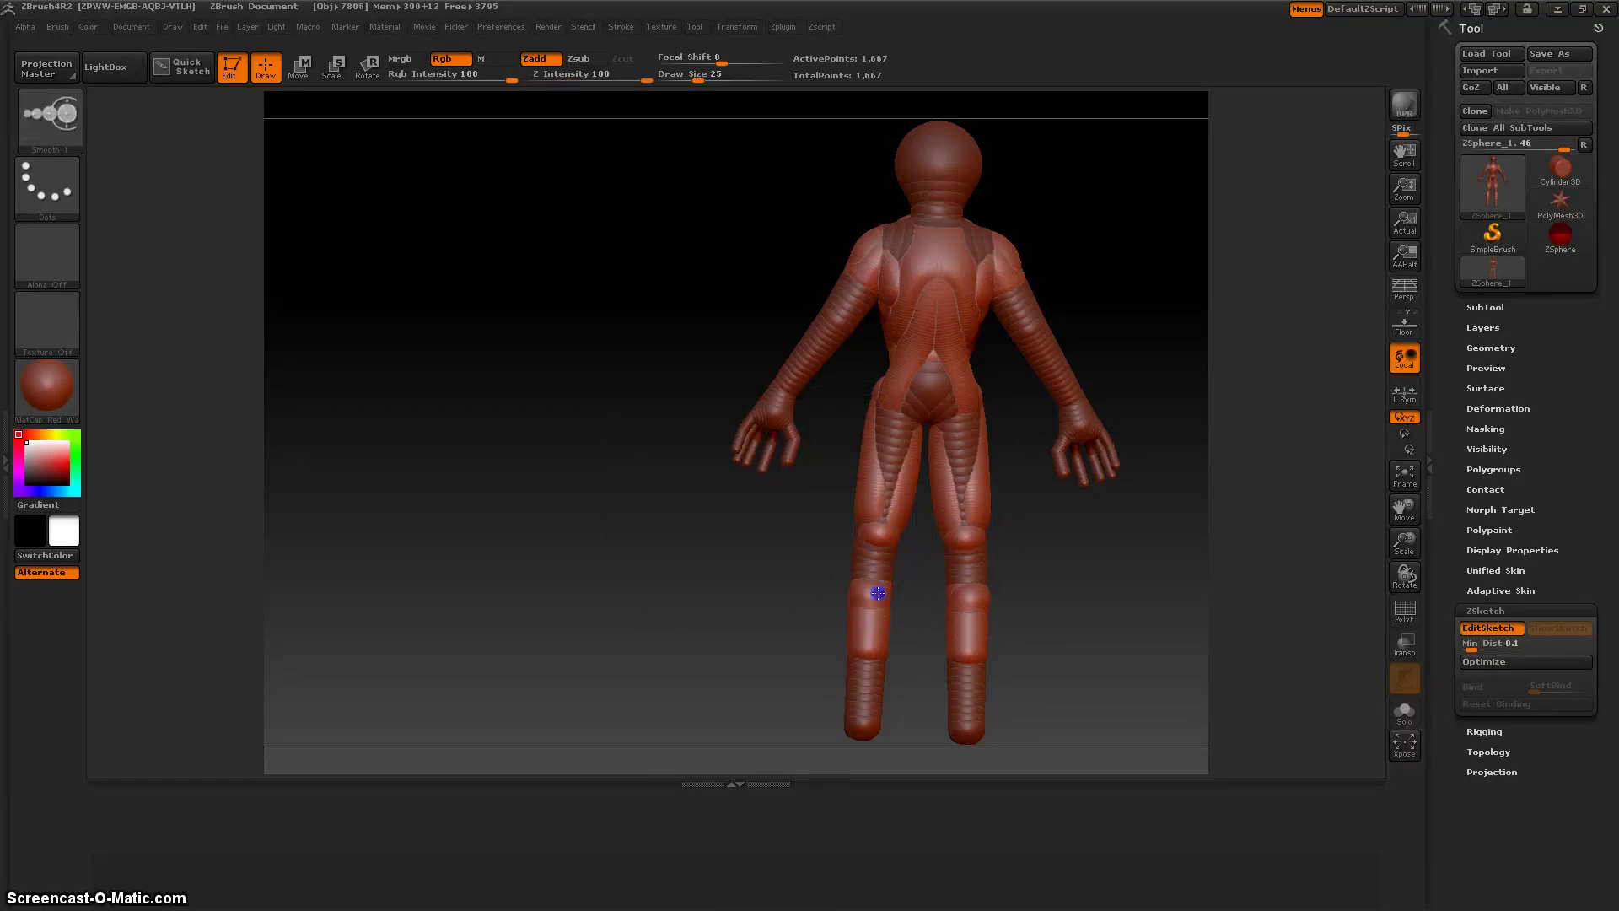
- Sketch mirrored muscle strokes down the forearms to the wrists and toggle the skin preview on and off
{"action": "mouse_move", "coordinate": [755, 601]}
{"action": "left_mouse_down"}
{"action": "mouse_move", "coordinate": [928, 604]}
{"action": "mouse_move", "coordinate": [947, 581]}
{"action": "left_mouse_up"}
{"action": "mouse_move", "coordinate": [943, 351]}
{"action": "left_mouse_down"}
{"action": "mouse_move", "coordinate": [959, 445]}
{"action": "mouse_move", "coordinate": [958, 430]}
{"action": "left_mouse_up"}
{"action": "left_click_drag", "start_coordinate": [1085, 351], "coordinate": [969, 362]}
{"action": "mouse_move", "coordinate": [1045, 267]}
{"action": "left_mouse_down"}
{"action": "mouse_move", "coordinate": [1113, 227]}
{"action": "mouse_move", "coordinate": [1062, 273]}
{"action": "left_mouse_up"}
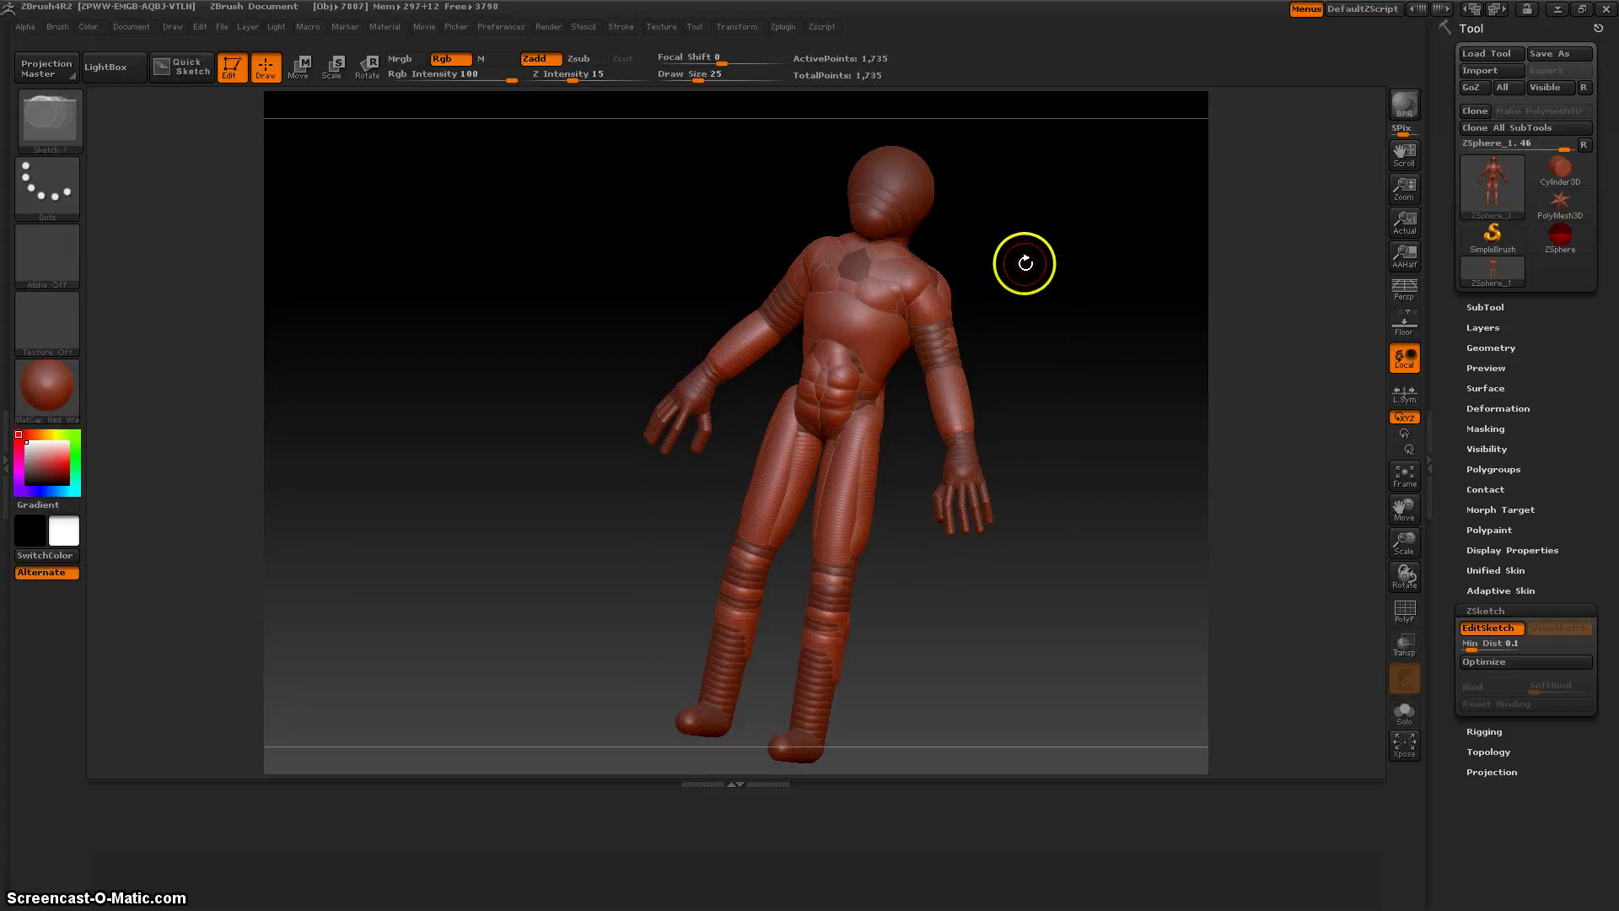
{"action": "key", "text": "a"}
{"action": "mouse_move", "coordinate": [1051, 354]}
{"action": "left_mouse_down"}
{"action": "mouse_move", "coordinate": [928, 344]}
{"action": "mouse_move", "coordinate": [970, 343]}
{"action": "mouse_move", "coordinate": [1096, 496]}
{"action": "left_mouse_up"}
{"action": "key", "text": "a"}
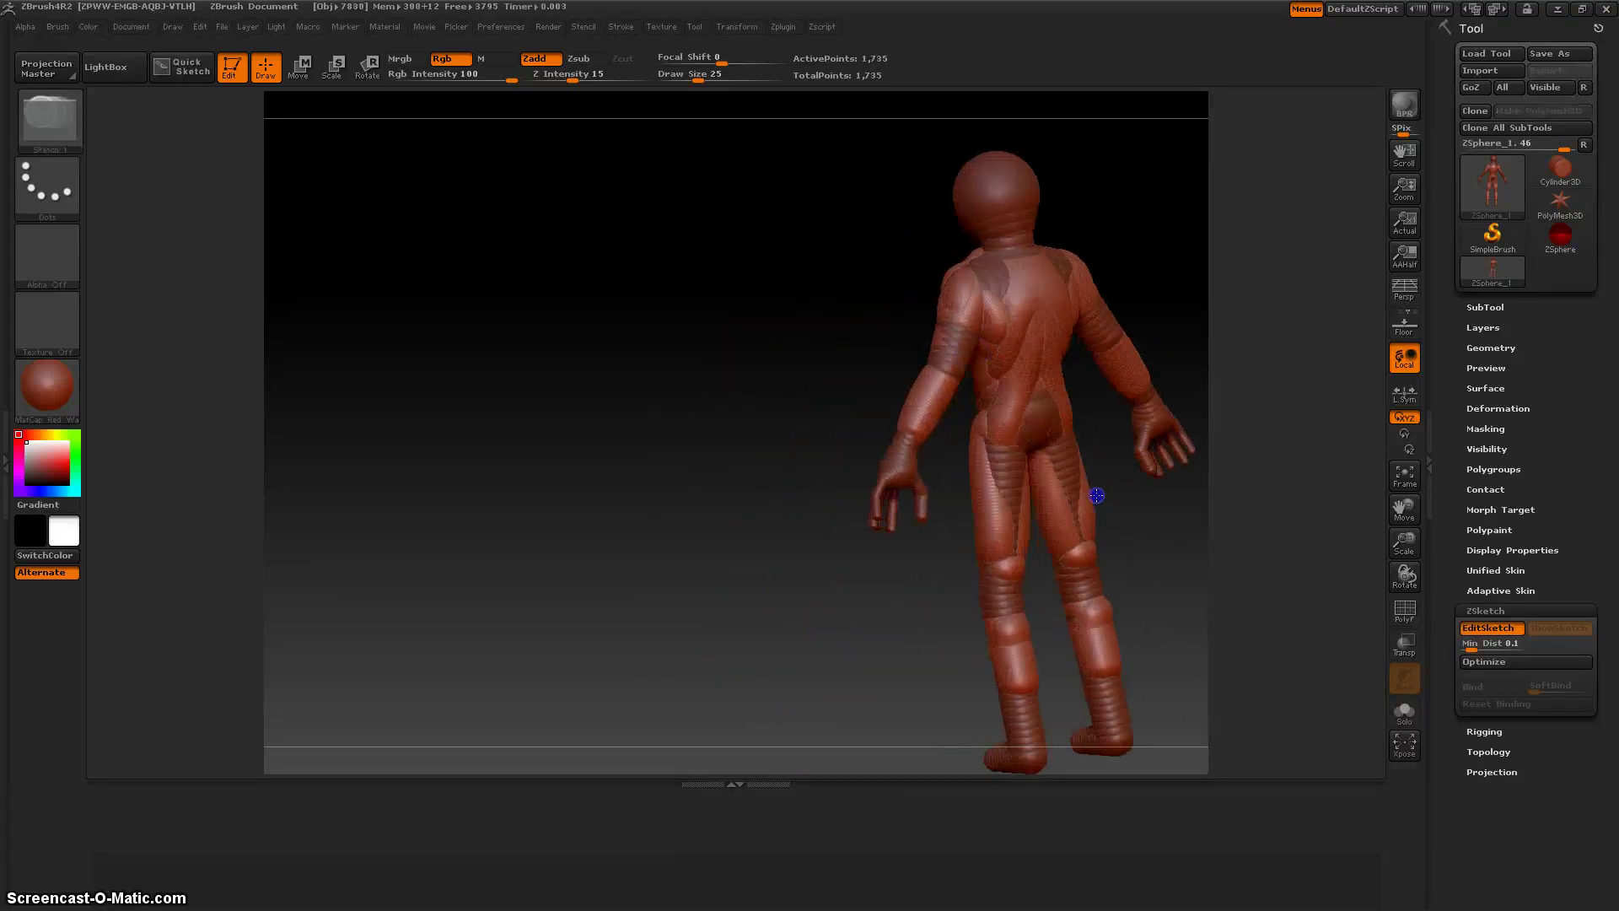
- Sketch mirrored muscle strokes over the buttocks, preview the sketch as a skin and return to sketch editing
{"action": "mouse_move", "coordinate": [1033, 419]}
{"action": "left_mouse_down"}
{"action": "mouse_move", "coordinate": [1006, 448]}
{"action": "mouse_move", "coordinate": [1034, 422]}
{"action": "mouse_move", "coordinate": [1020, 473]}
{"action": "mouse_move", "coordinate": [1011, 442]}
{"action": "left_mouse_up"}
{"action": "mouse_move", "coordinate": [770, 423]}
{"action": "left_mouse_down"}
{"action": "mouse_move", "coordinate": [806, 369]}
{"action": "mouse_move", "coordinate": [1059, 450]}
{"action": "mouse_move", "coordinate": [1105, 416]}
{"action": "mouse_move", "coordinate": [1191, 408]}
{"action": "left_mouse_up"}
{"action": "key", "text": "a"}
{"action": "left_click", "coordinate": [1104, 462]}
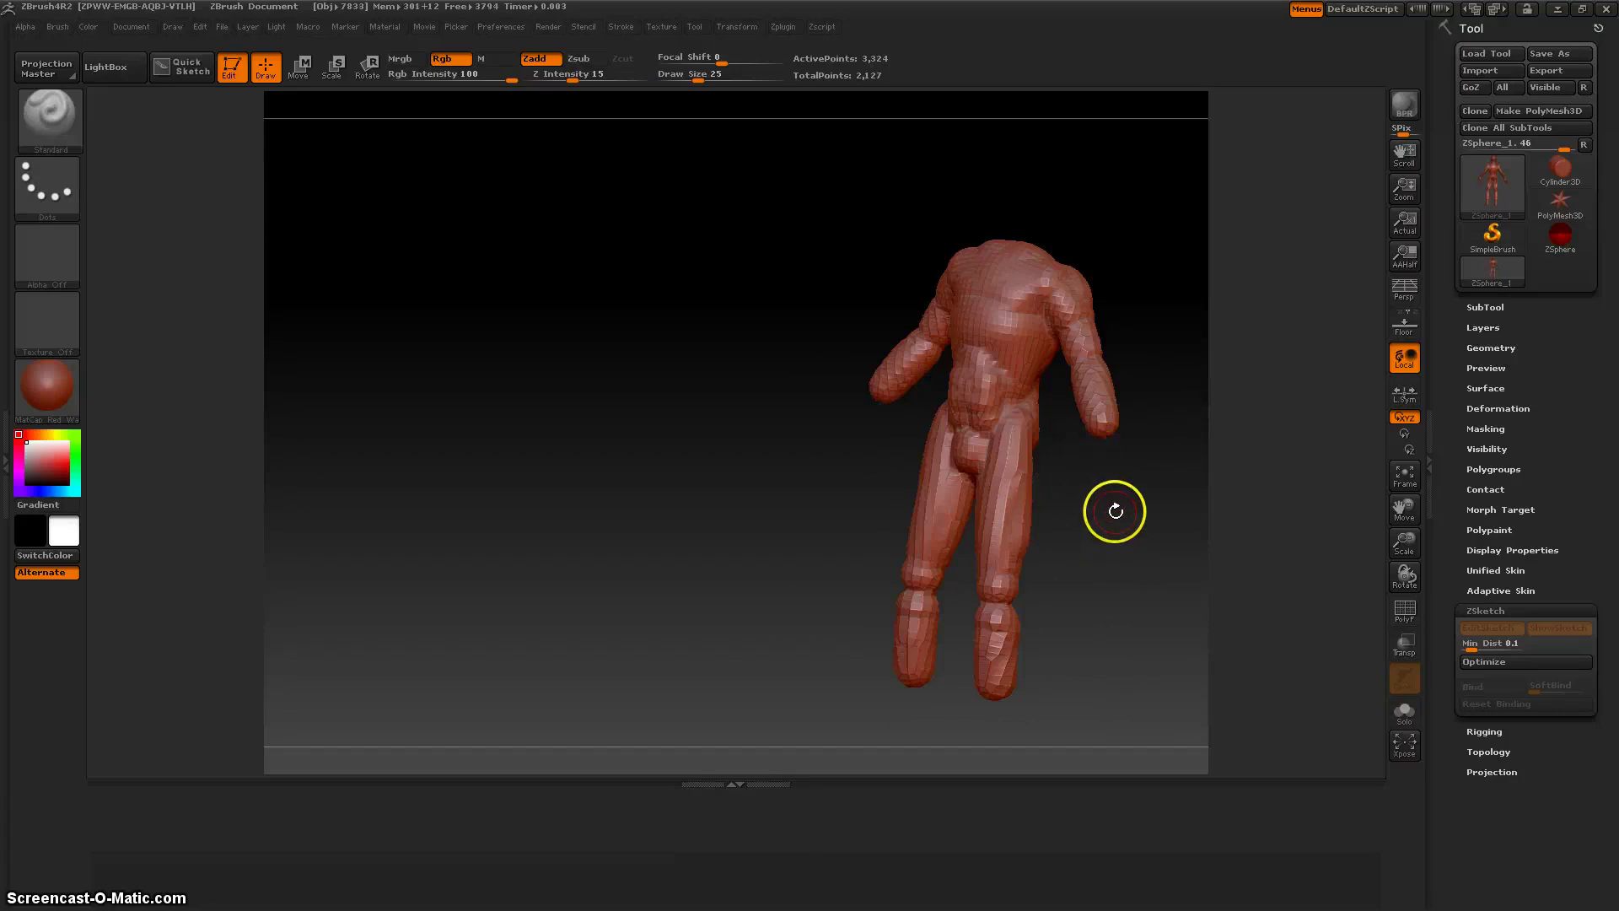
{"action": "key", "text": "a"}
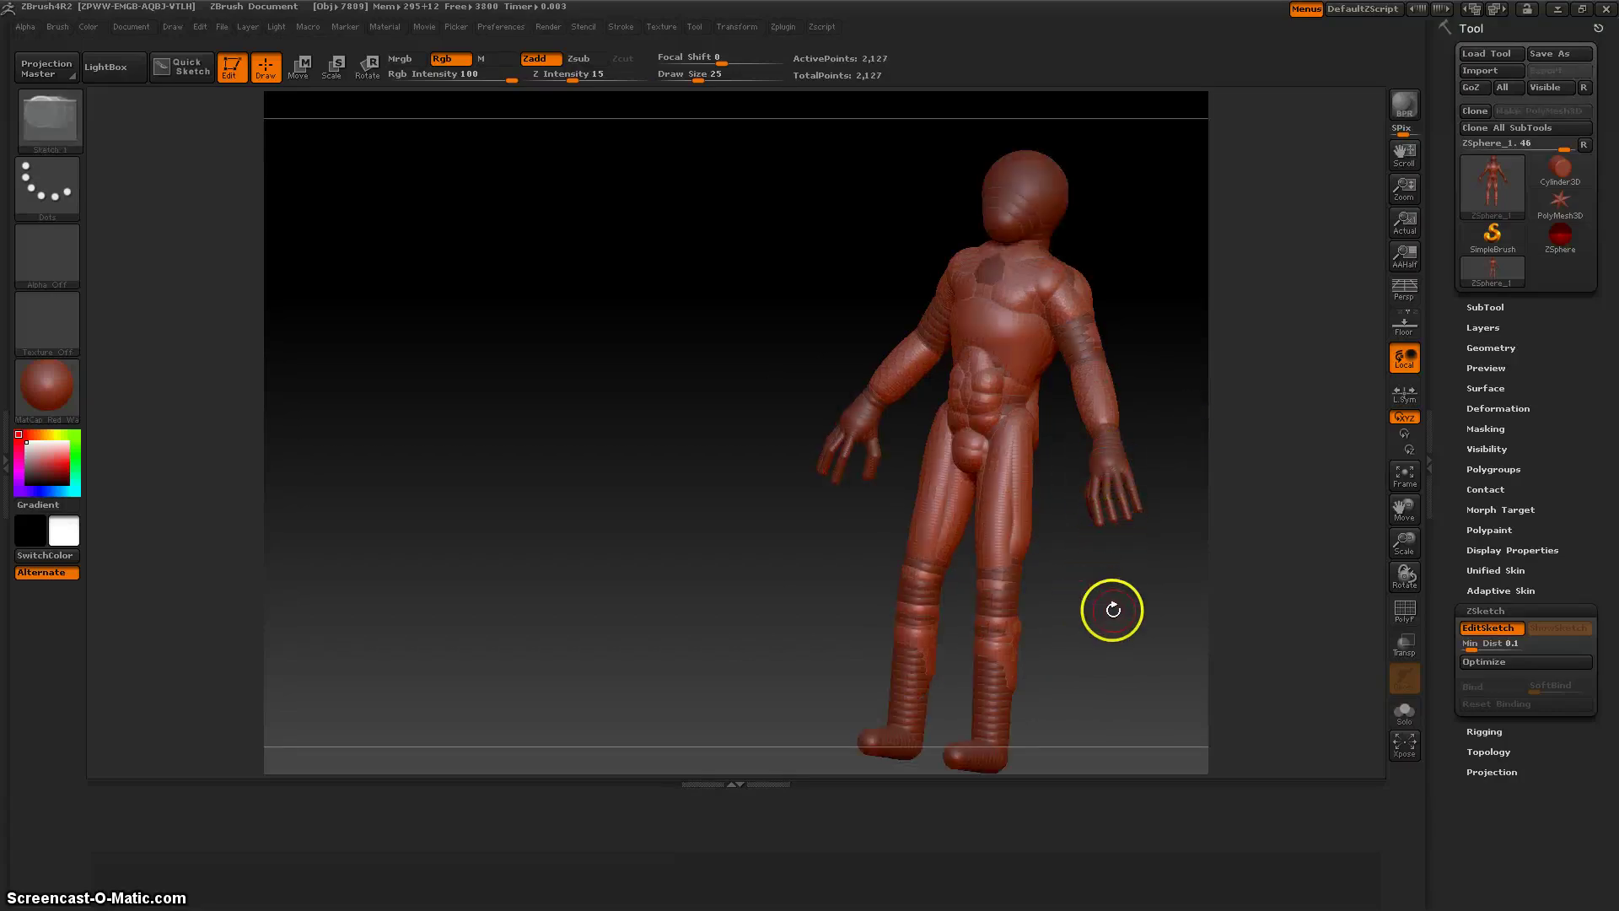
- Turn off sketch editing and show the sketch as an overlay on the ZSphere figure
{"action": "left_click_drag", "start_coordinate": [1114, 609], "coordinate": [1054, 585]}
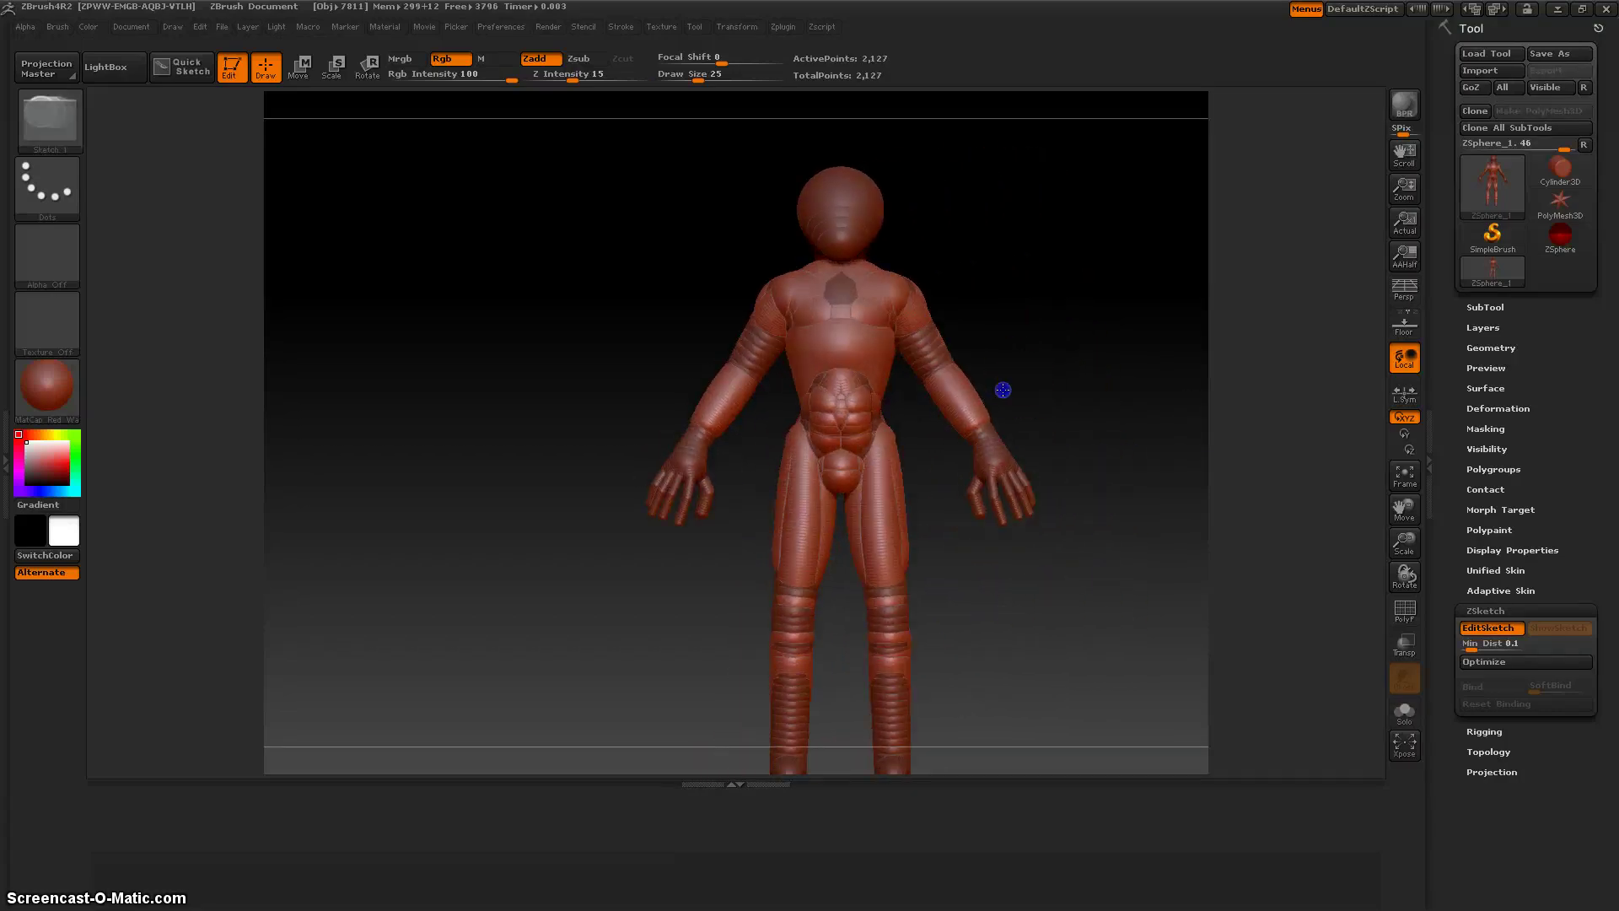
{"action": "left_click_drag", "start_coordinate": [1003, 390], "coordinate": [1101, 524]}
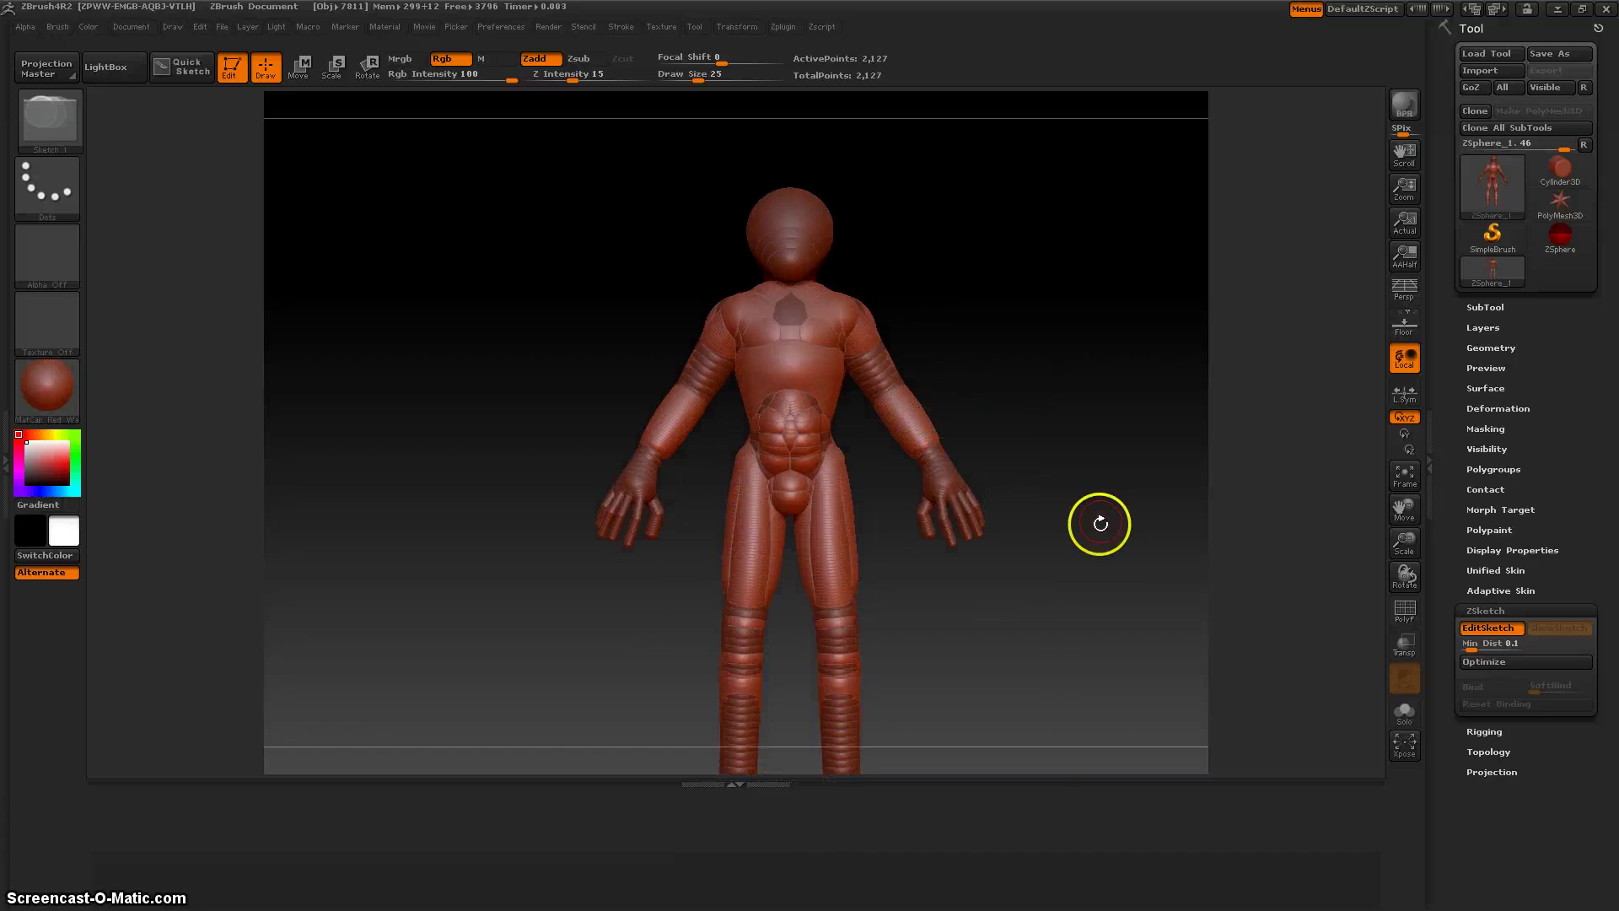
{"action": "left_click", "coordinate": [1506, 591]}
{"action": "left_click", "coordinate": [1496, 570]}
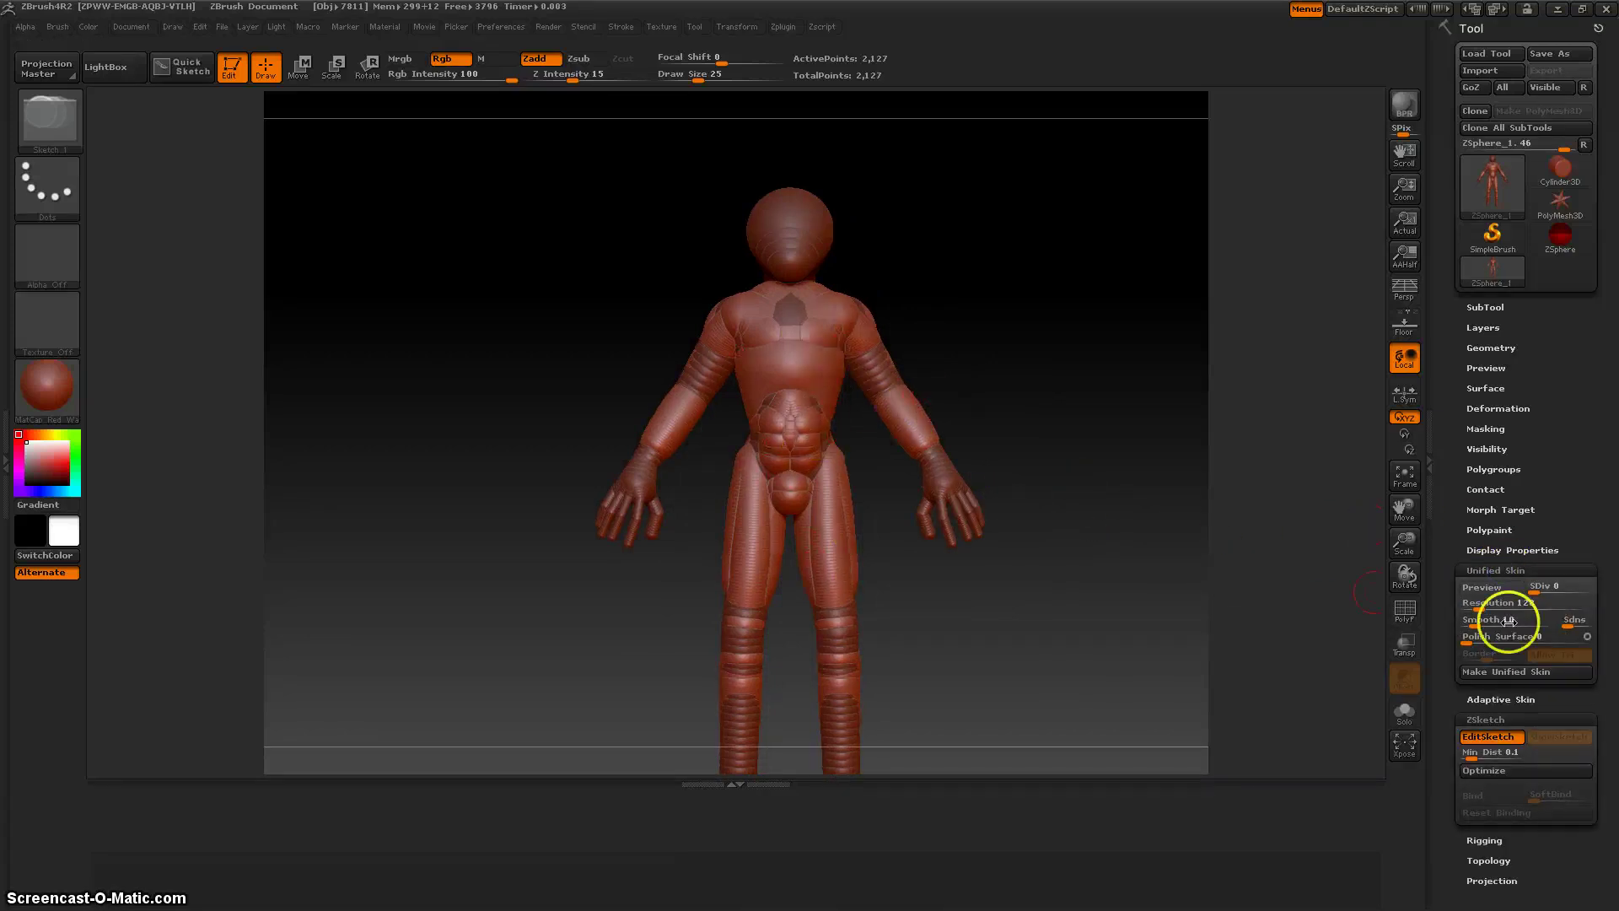
{"action": "left_click", "coordinate": [1488, 570]}
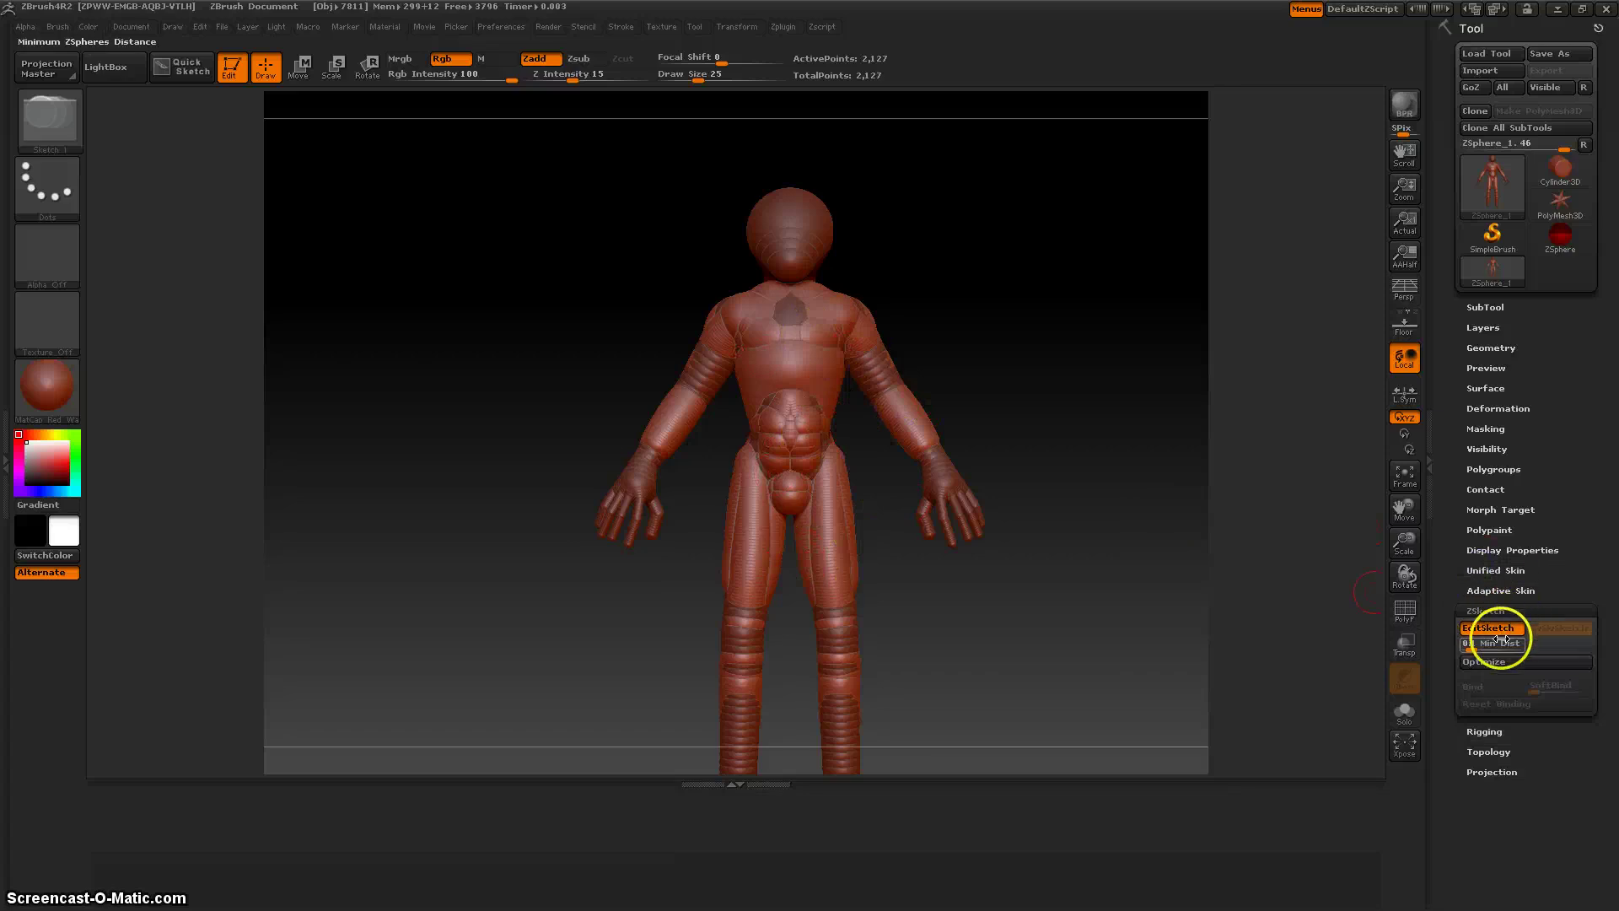
{"action": "left_click", "coordinate": [1487, 629]}
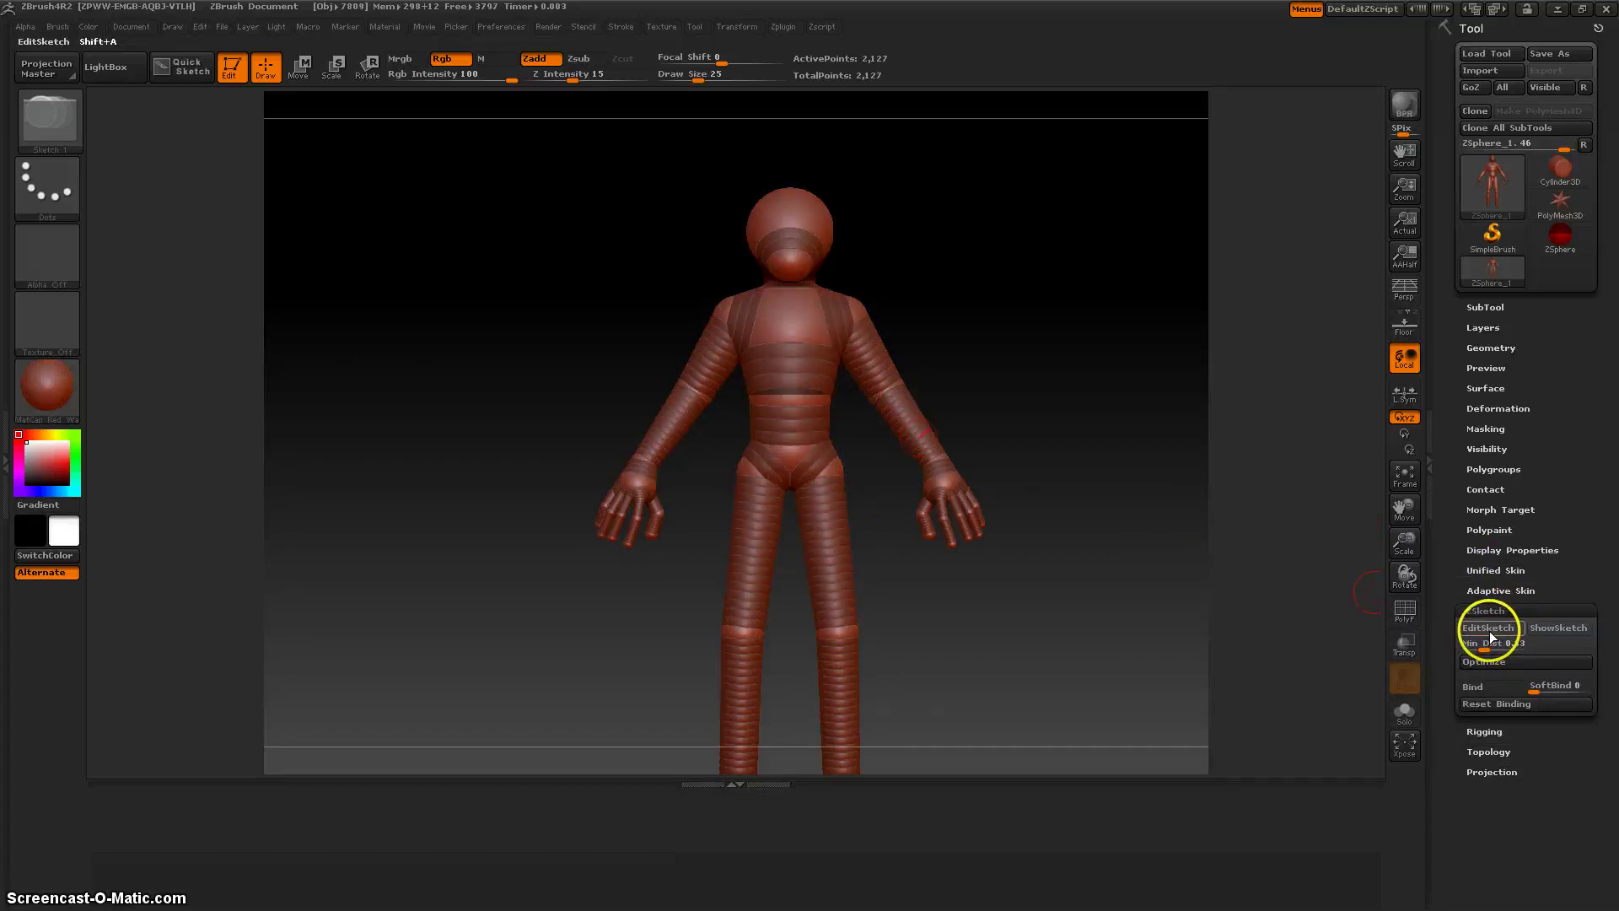
{"action": "left_click", "coordinate": [1552, 628]}
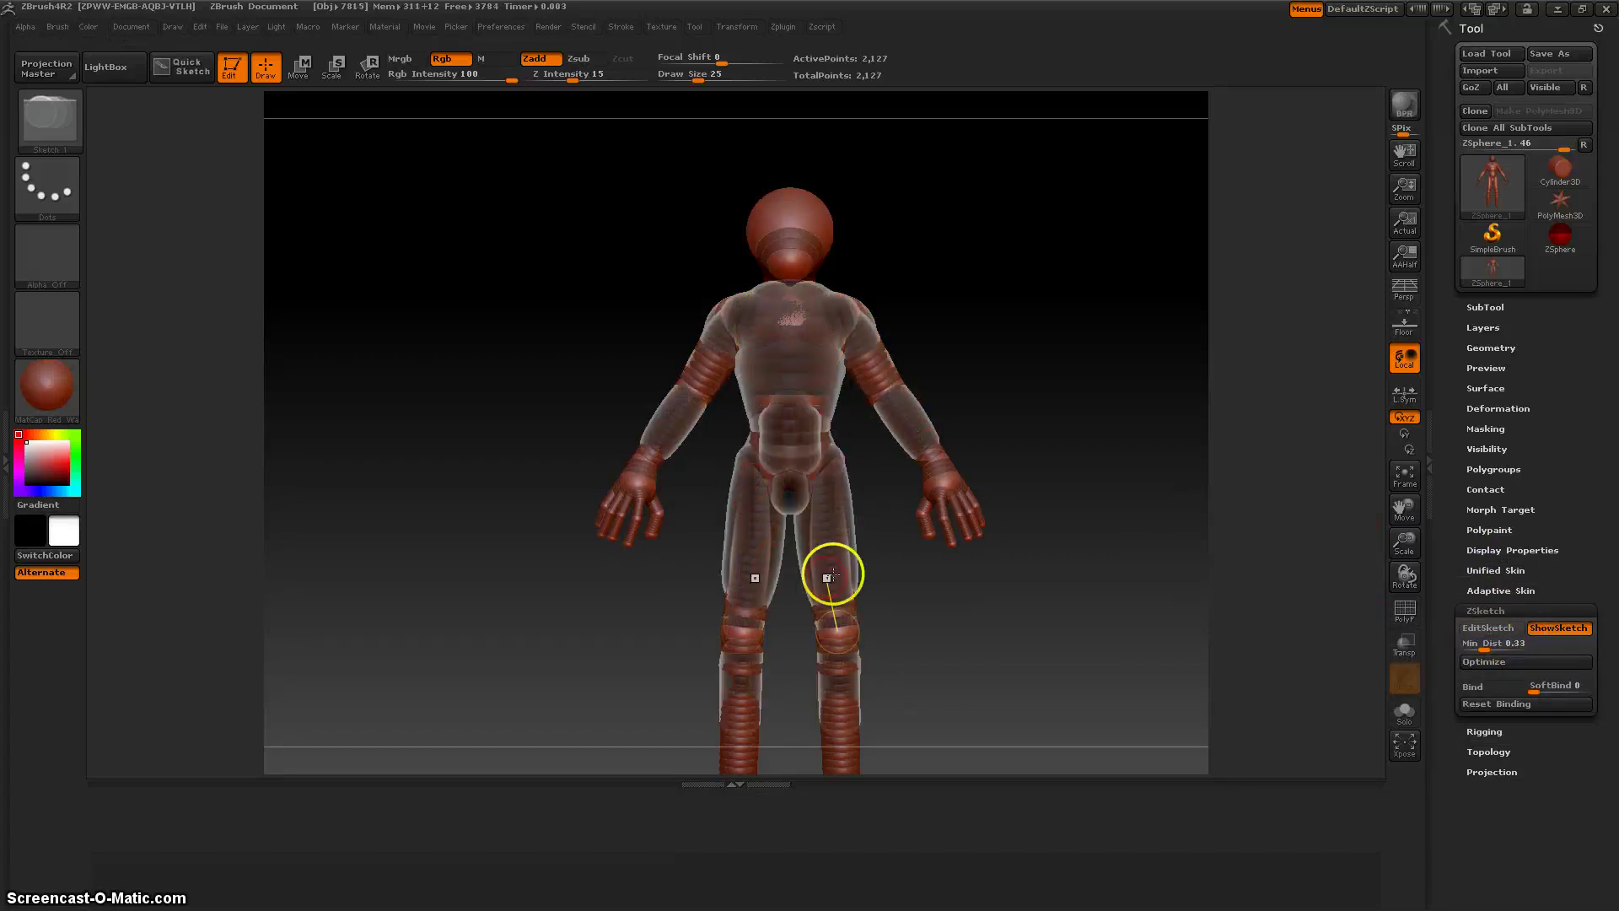
- Preview the adaptive skin at density 2 and examine how the sketched muscles project onto the body
{"action": "left_click", "coordinate": [1510, 590]}
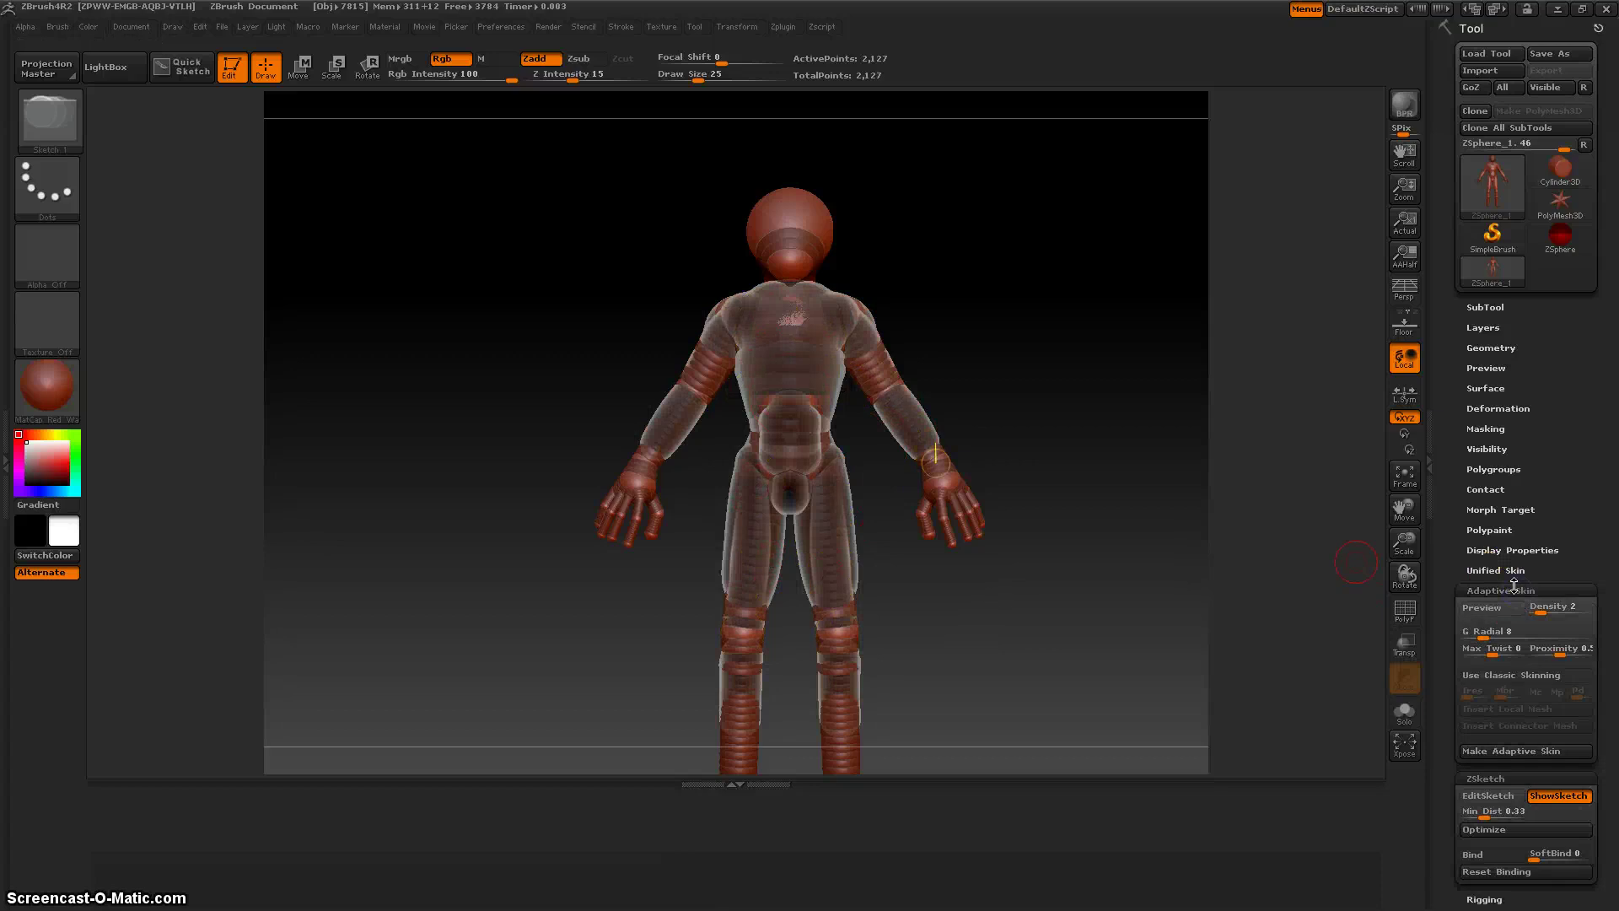
{"action": "left_click", "coordinate": [1498, 609]}
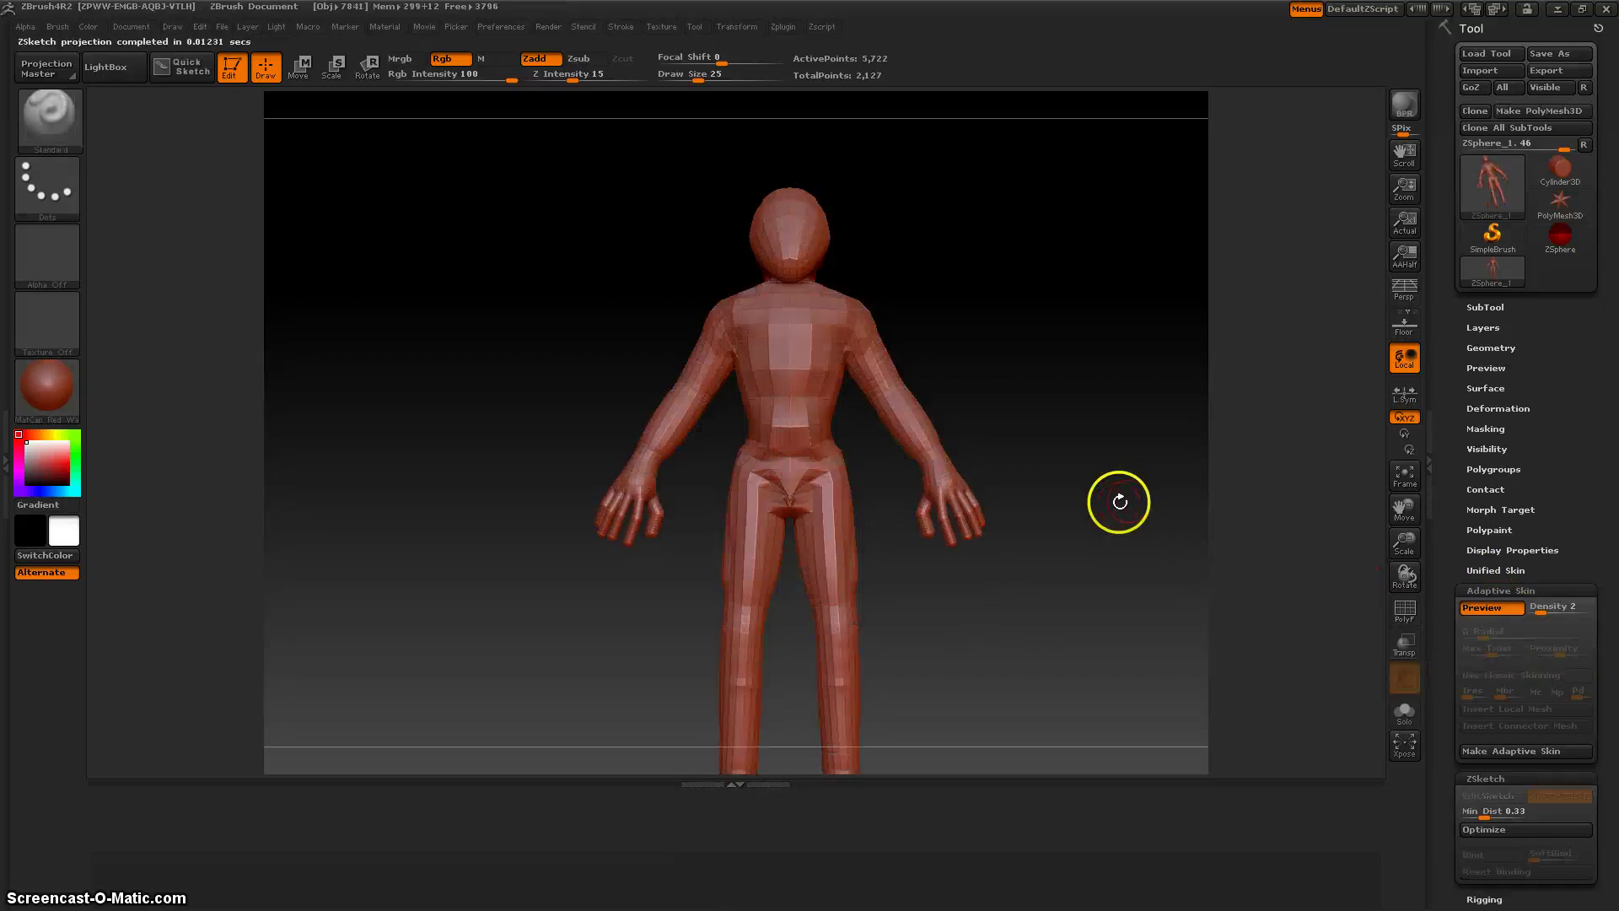
{"action": "mouse_move", "coordinate": [1085, 565]}
{"action": "left_mouse_down"}
{"action": "mouse_move", "coordinate": [1037, 571]}
{"action": "mouse_move", "coordinate": [1071, 575]}
{"action": "left_mouse_up"}
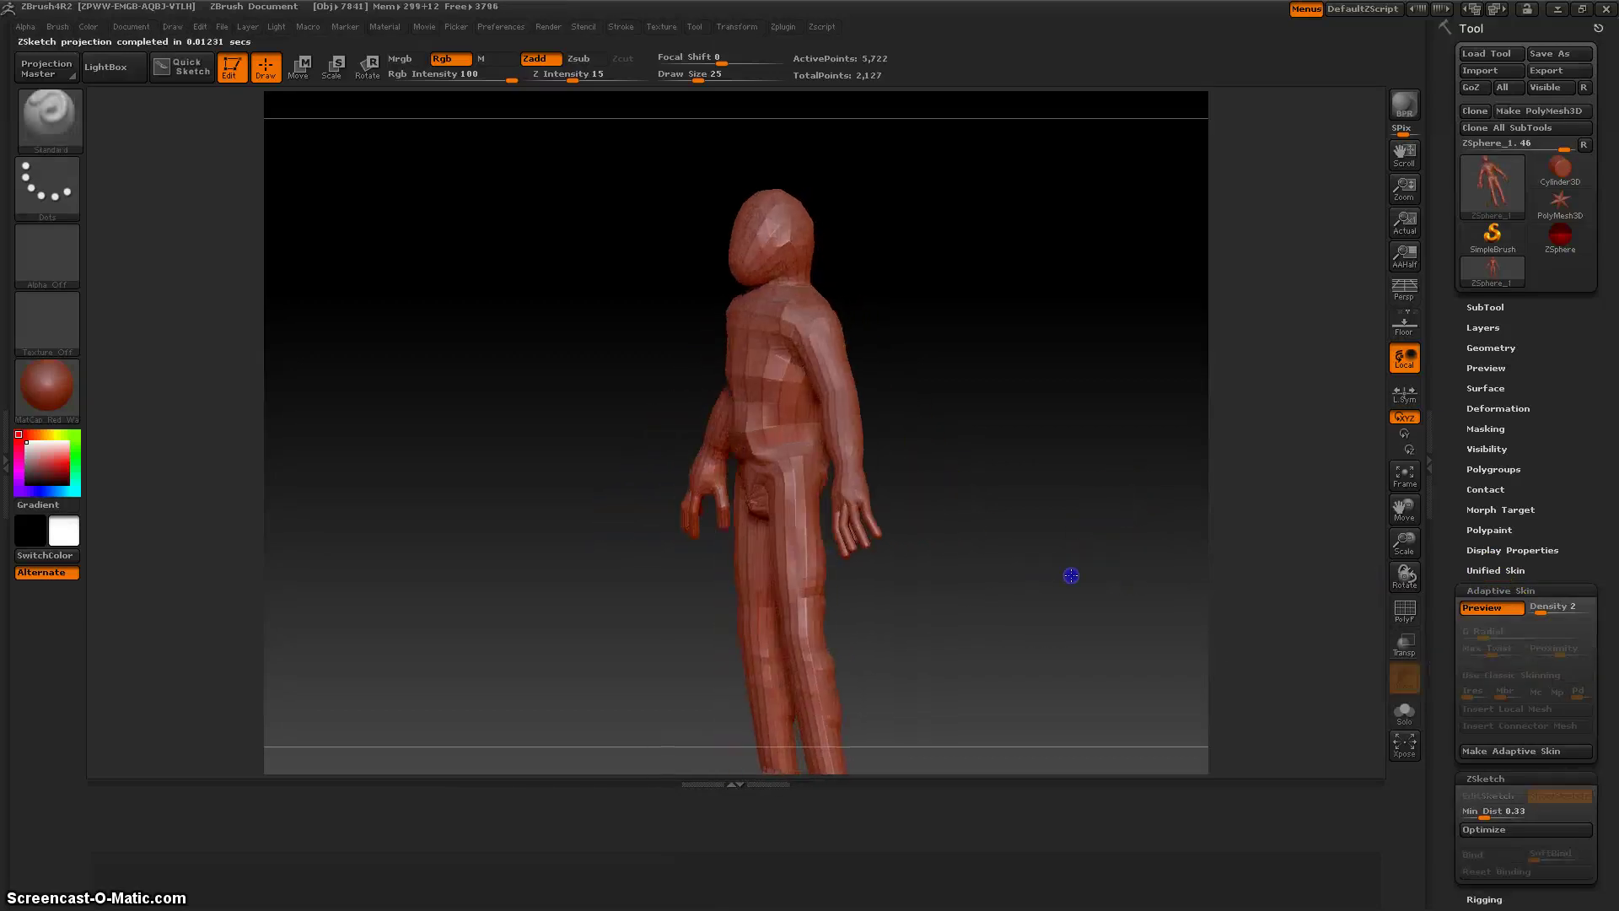
{"action": "left_click_drag", "start_coordinate": [815, 352], "coordinate": [799, 391]}
{"action": "left_click_drag", "start_coordinate": [911, 591], "coordinate": [1015, 538]}
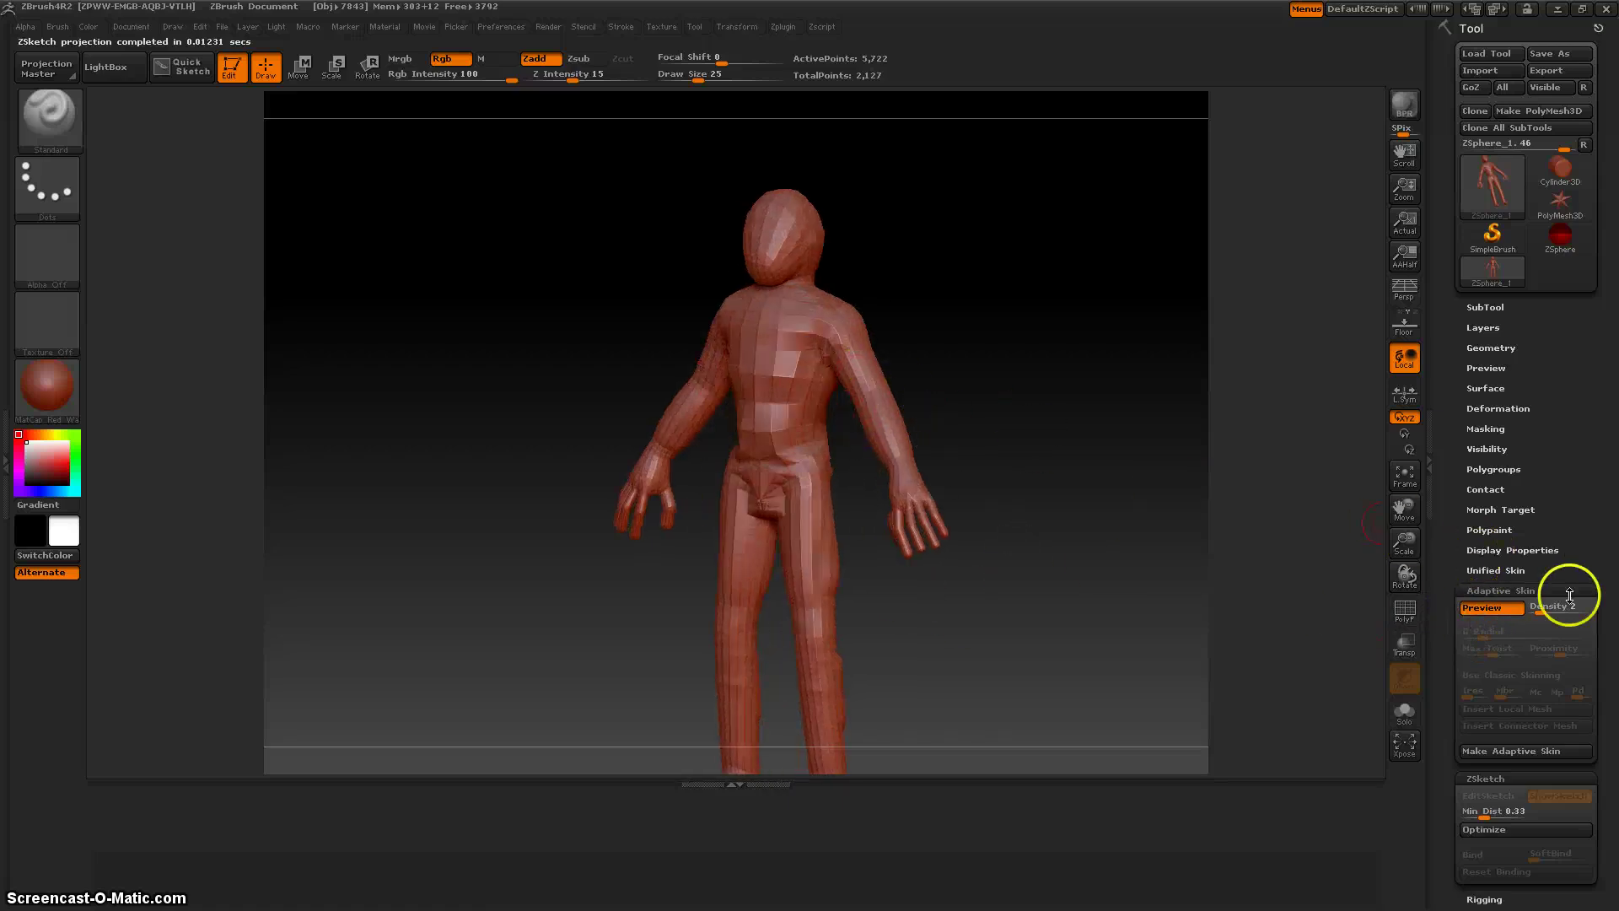
- Set the adaptive skin density to 5 and preview the skin with its polygon wireframe displayed
{"action": "left_click", "coordinate": [1500, 607]}
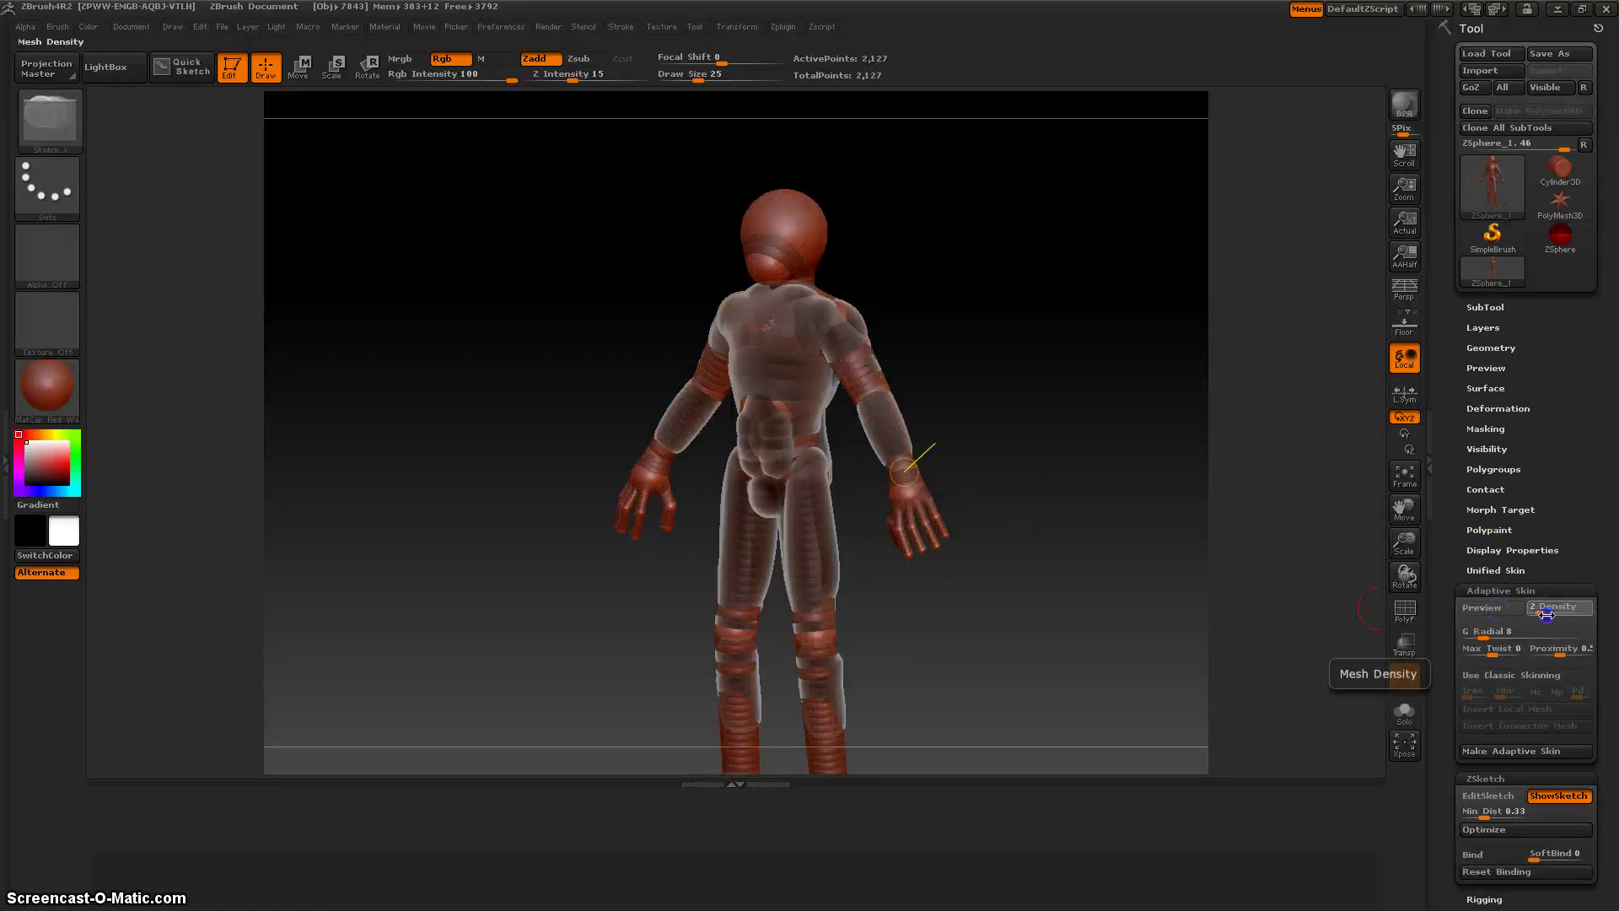
{"action": "left_click", "coordinate": [1484, 610]}
{"action": "mouse_move", "coordinate": [1091, 437]}
{"action": "left_mouse_down"}
{"action": "mouse_move", "coordinate": [1129, 418]}
{"action": "mouse_move", "coordinate": [1074, 430]}
{"action": "mouse_move", "coordinate": [969, 397]}
{"action": "mouse_move", "coordinate": [954, 430]}
{"action": "mouse_move", "coordinate": [1089, 408]}
{"action": "left_mouse_up"}
{"action": "key", "text": "shift+f"}
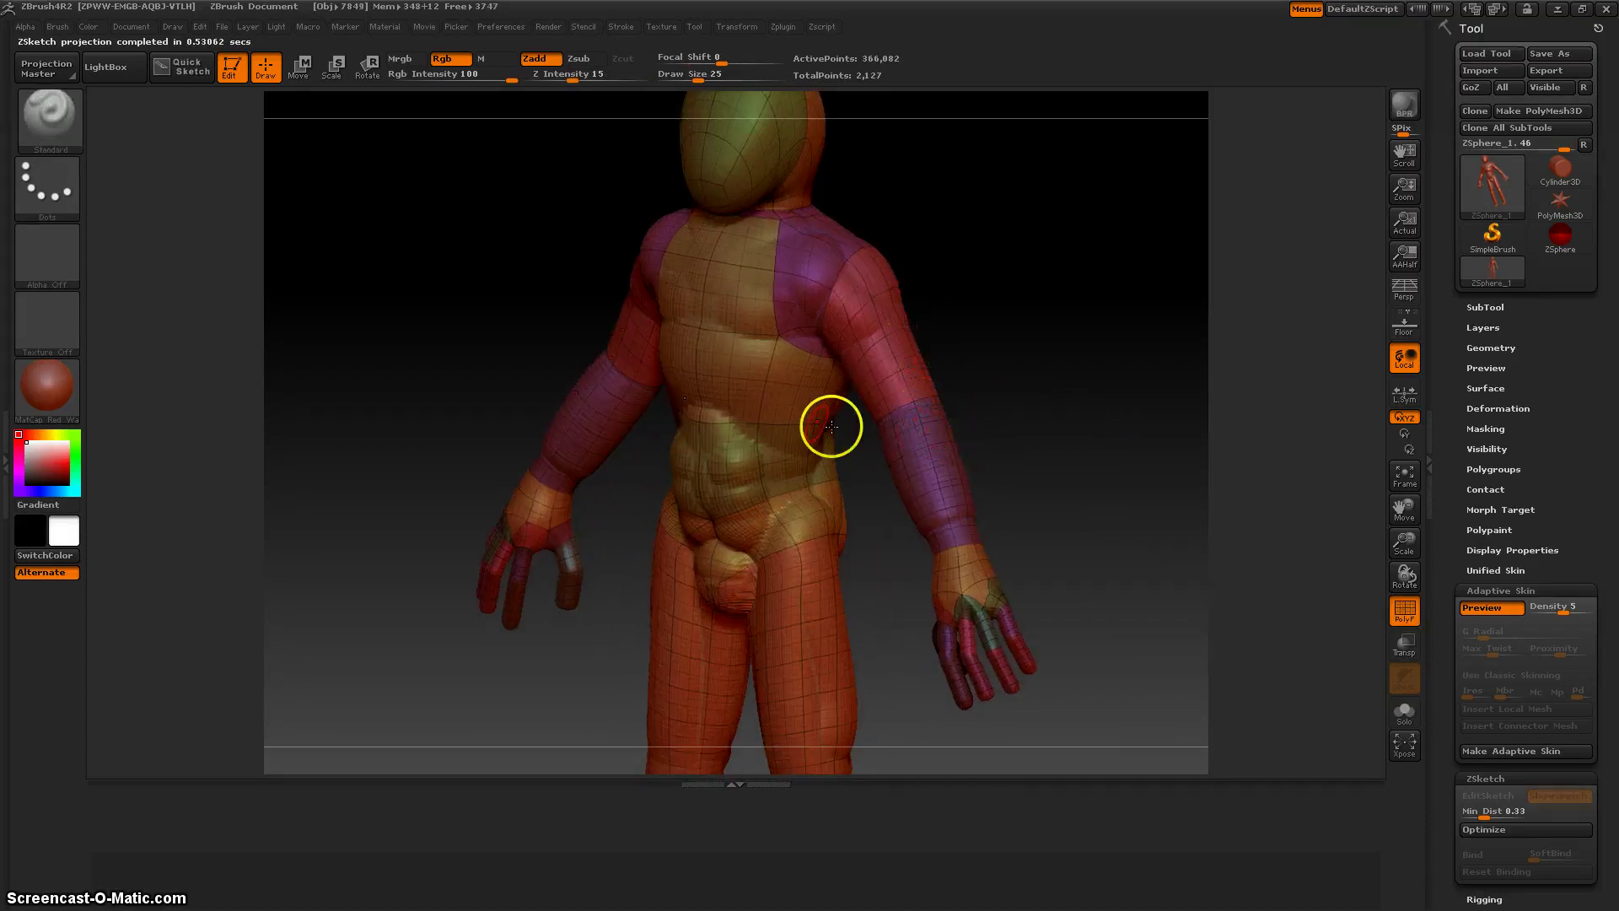
{"action": "left_click_drag", "start_coordinate": [1045, 316], "coordinate": [860, 372]}
{"action": "left_click_drag", "start_coordinate": [1020, 397], "coordinate": [969, 438], "text": "alt"}
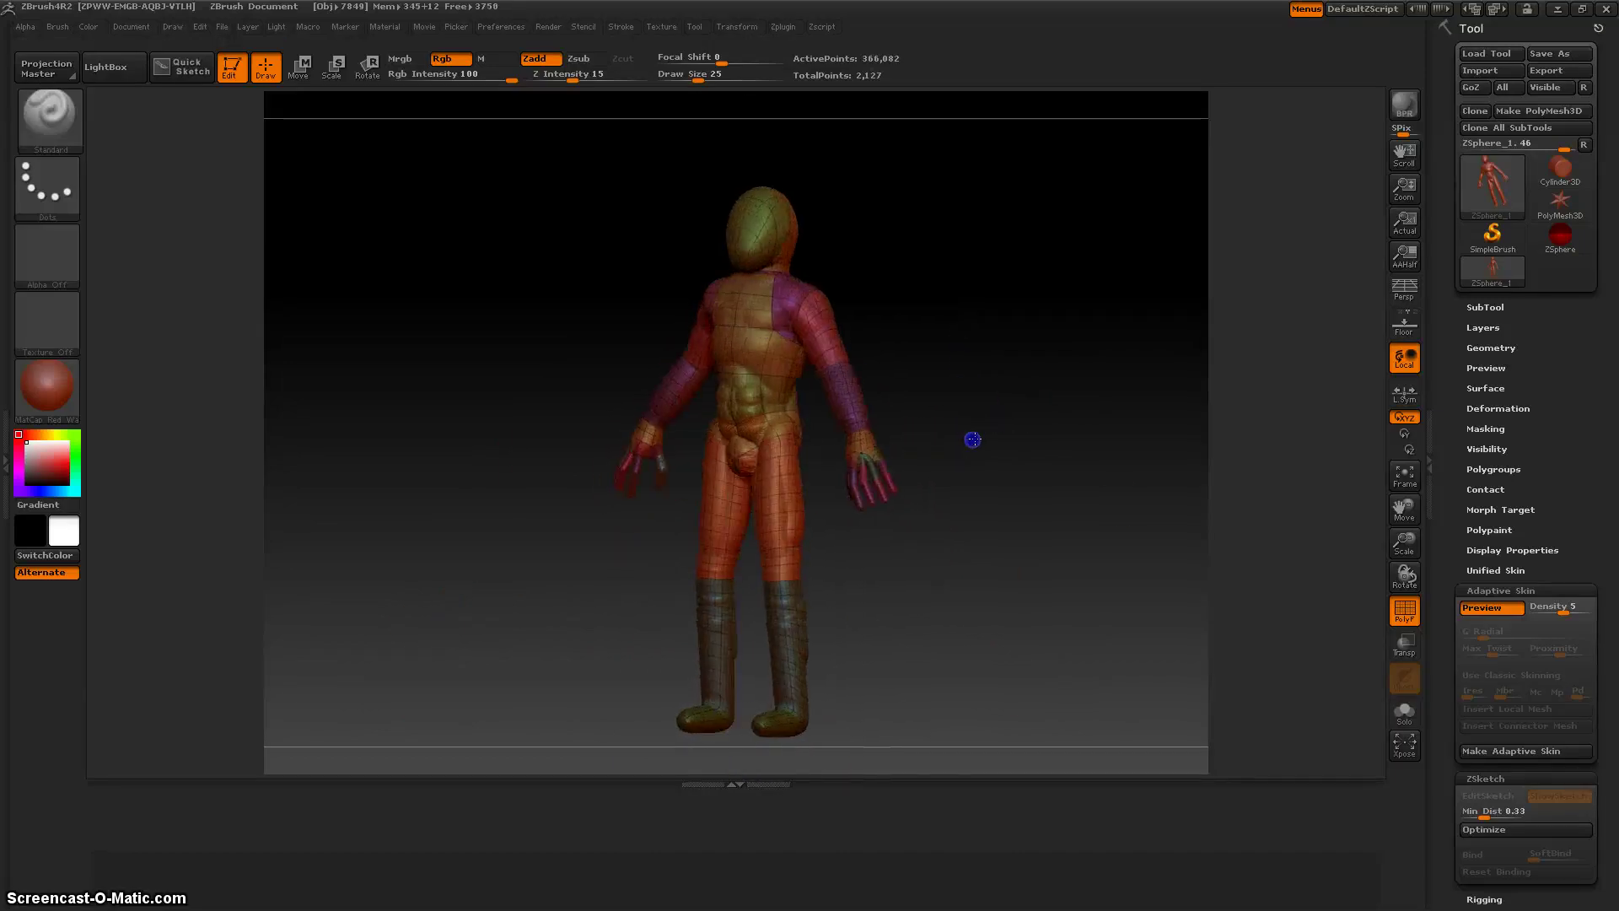
- Make the adaptive skin mesh and display the Skin_ZSphere_1 tool without the polygon wireframe
{"action": "left_click", "coordinate": [1490, 608]}
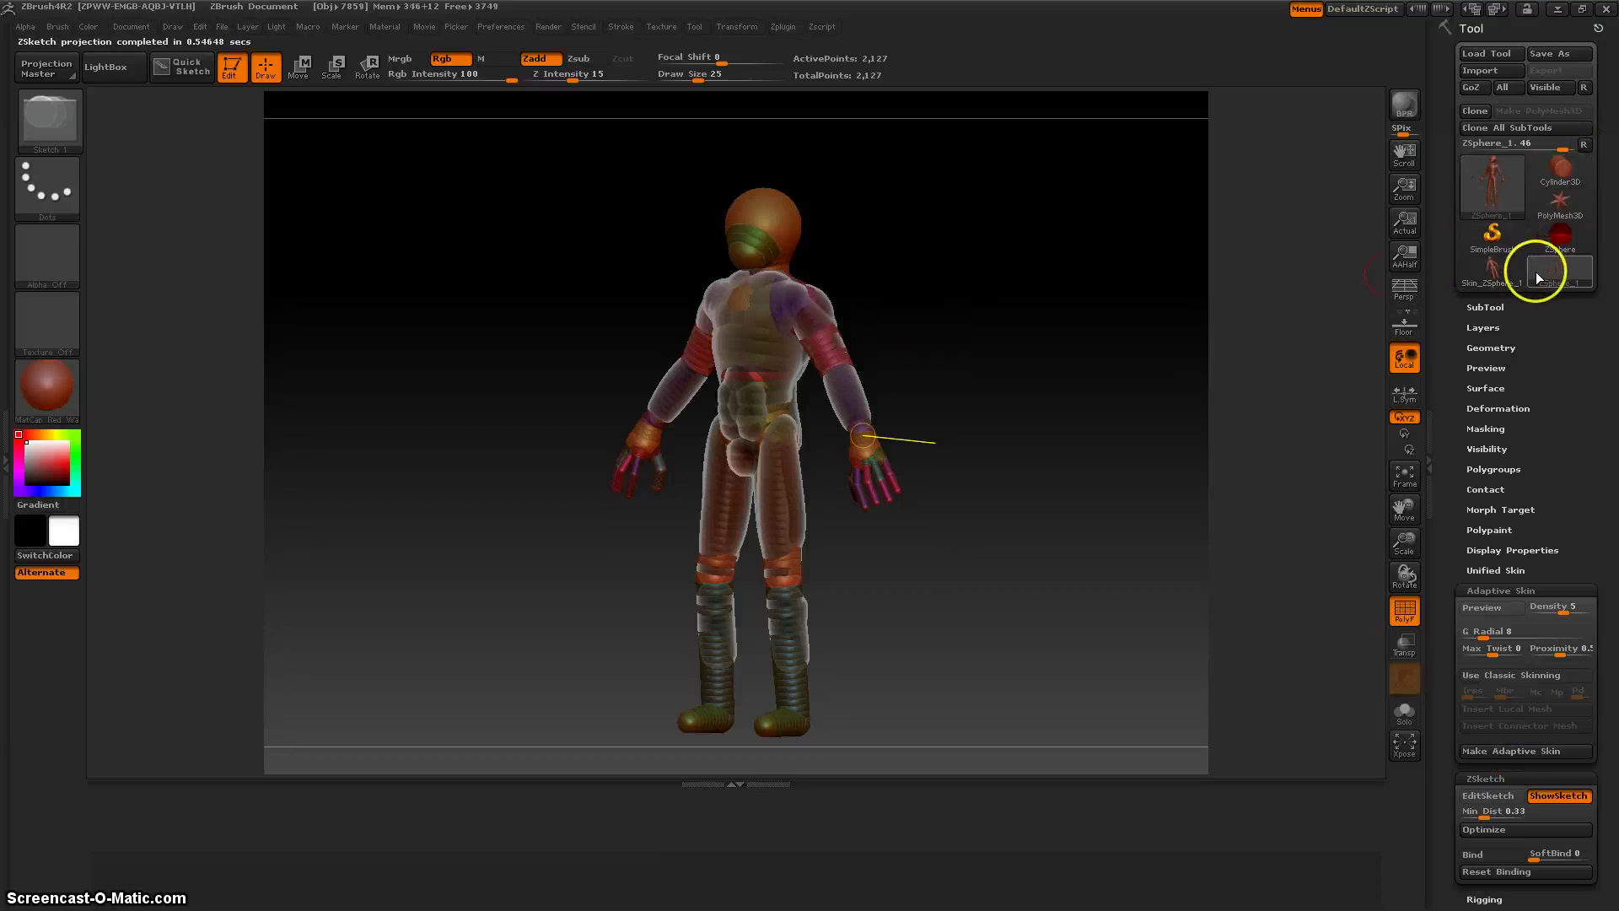
{"action": "left_click", "coordinate": [1495, 276]}
{"action": "left_click", "coordinate": [1490, 192]}
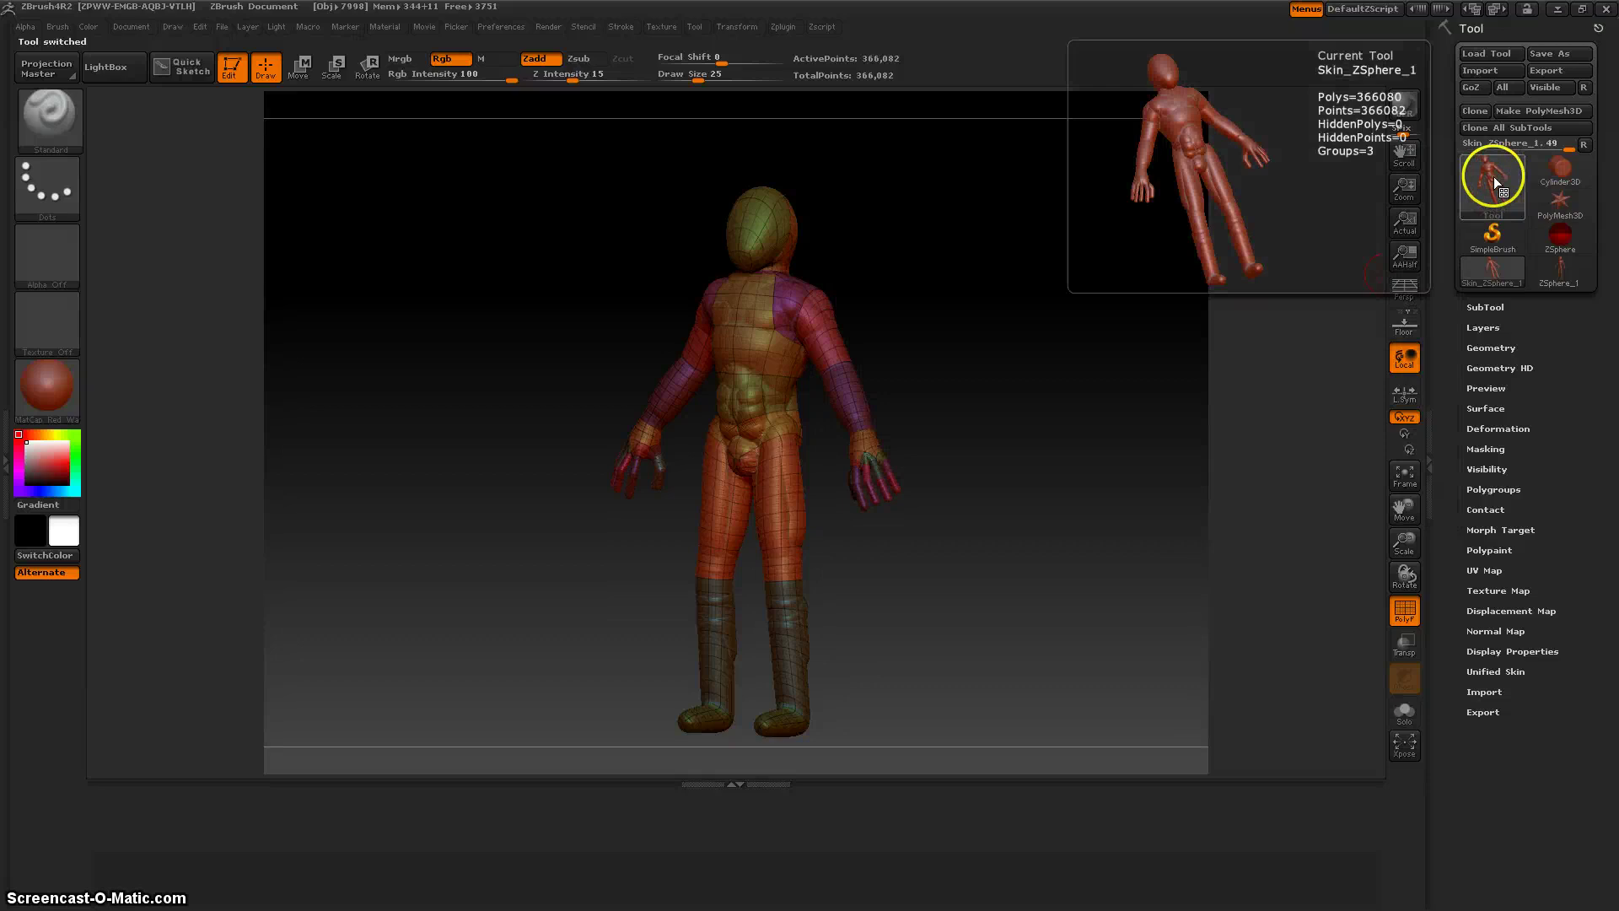
{"action": "left_click_drag", "start_coordinate": [997, 362], "coordinate": [987, 372], "text": "alt"}
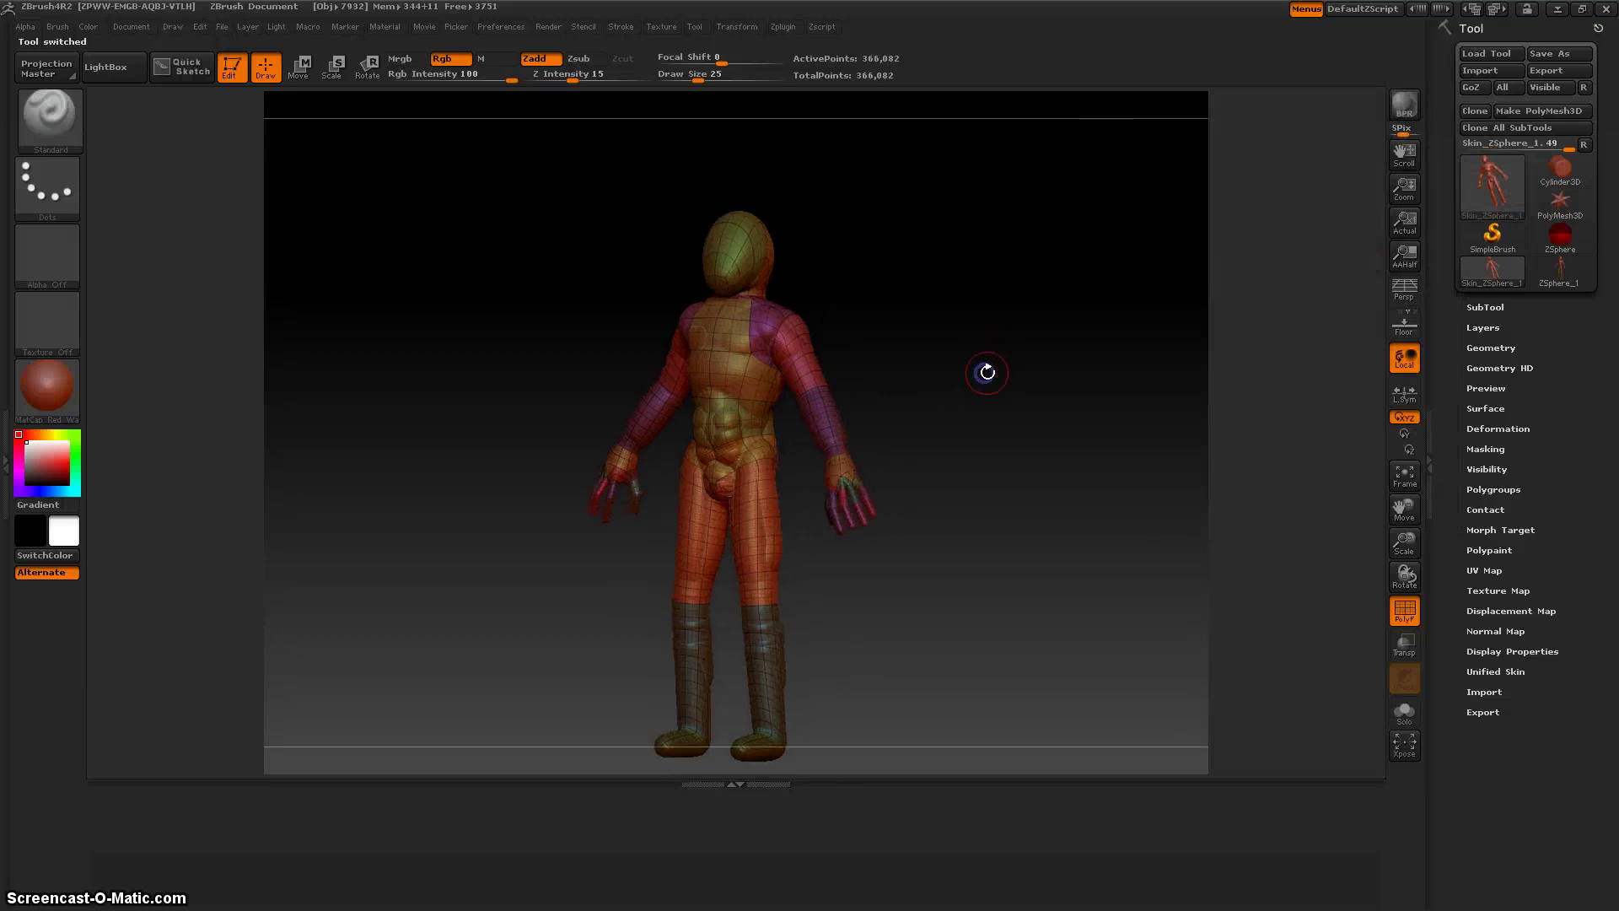
{"action": "key", "text": "shift+f"}
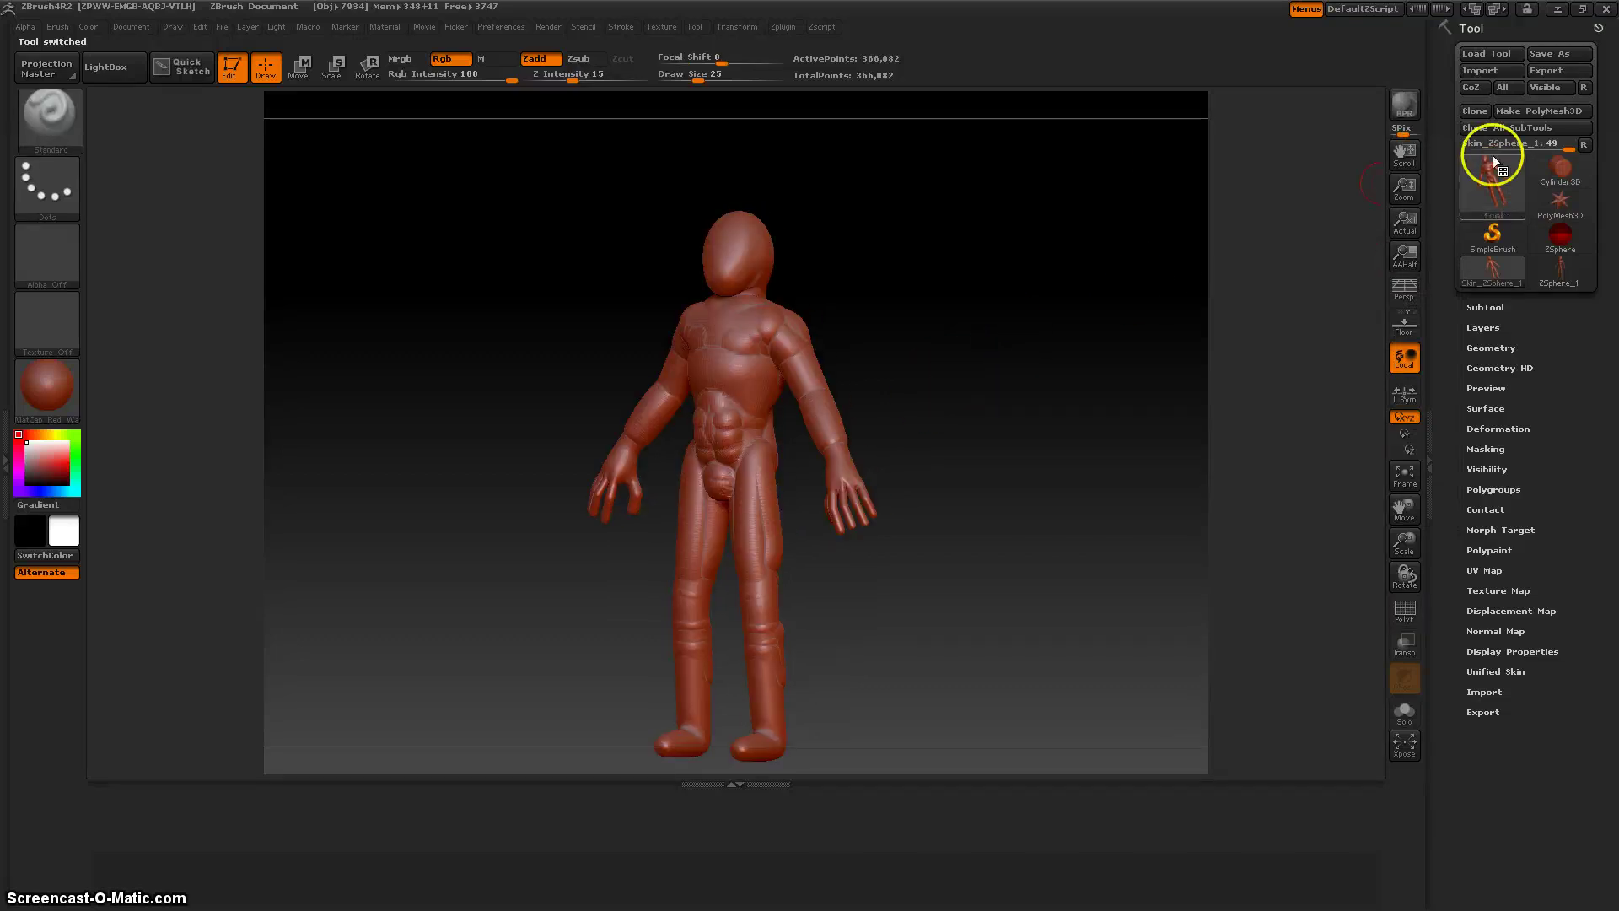
{"action": "left_click", "coordinate": [1484, 188]}
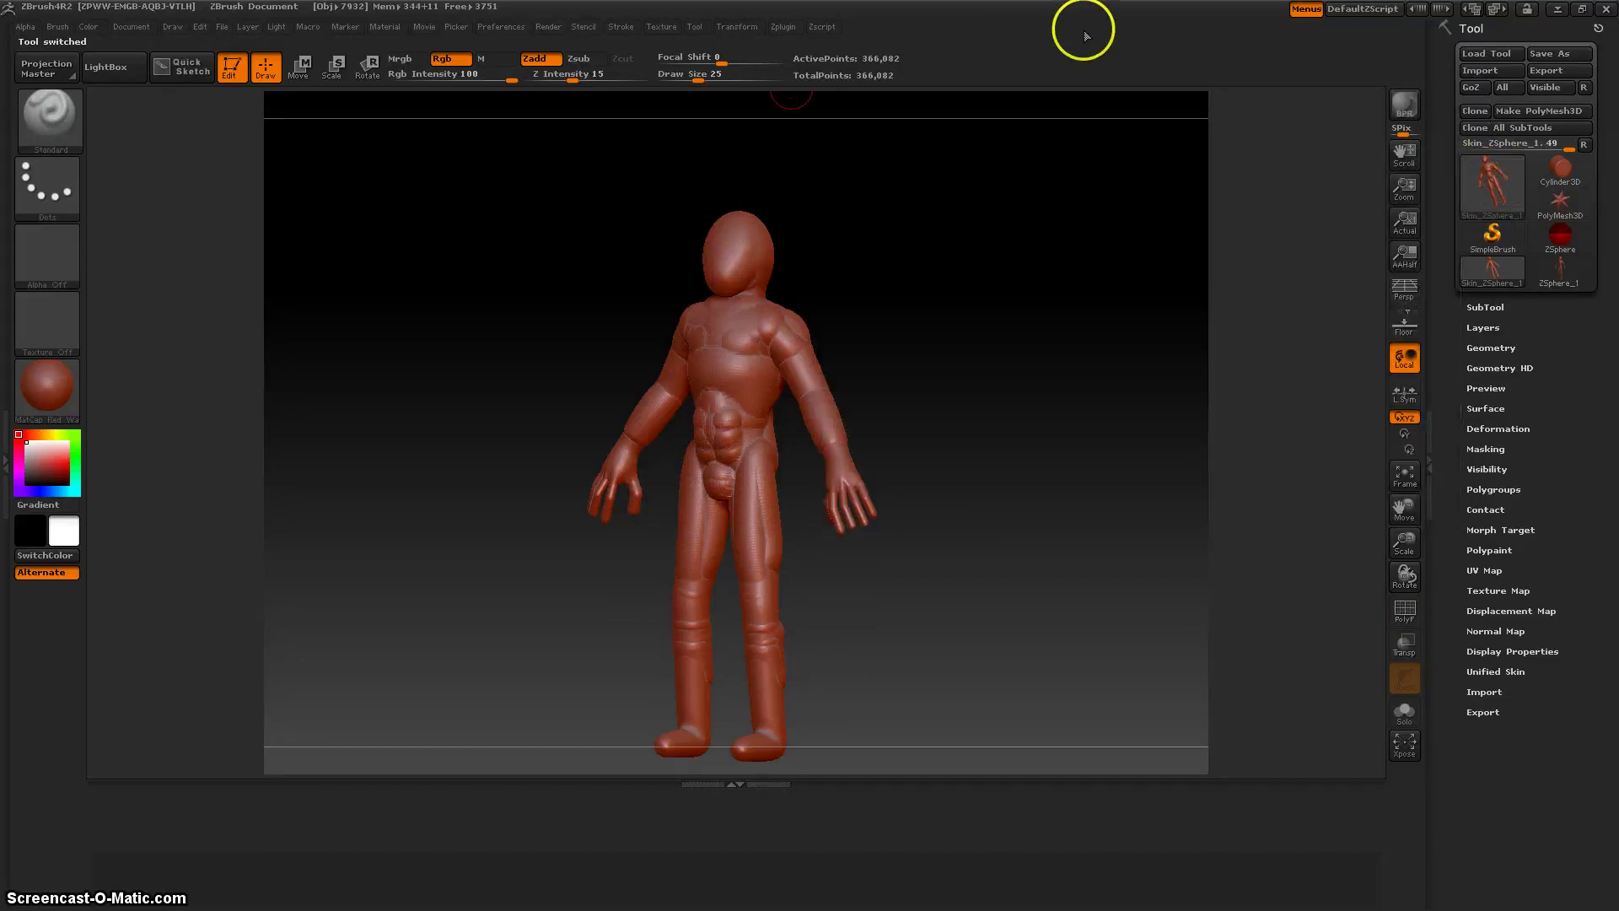
- Try smoothing the chest and the upper arms of the skin mesh
{"action": "left_click_drag", "start_coordinate": [988, 421], "coordinate": [996, 419]}
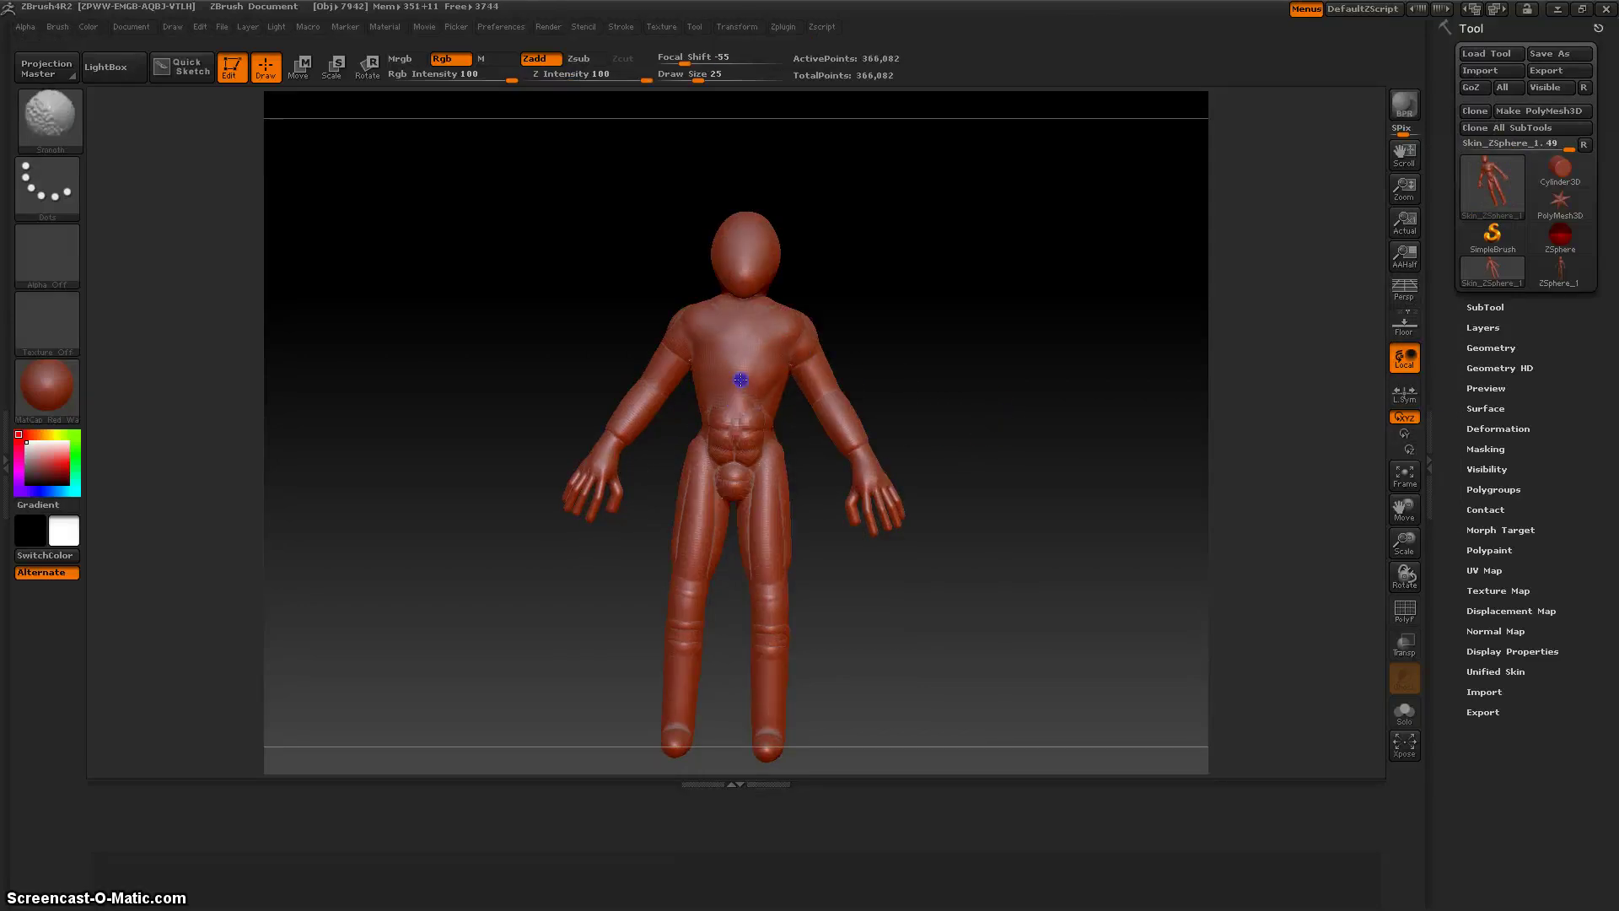
{"action": "left_click_drag", "start_coordinate": [740, 380], "coordinate": [748, 400], "text": "shift"}
{"action": "left_click_drag", "start_coordinate": [802, 344], "coordinate": [827, 342], "text": "shift"}
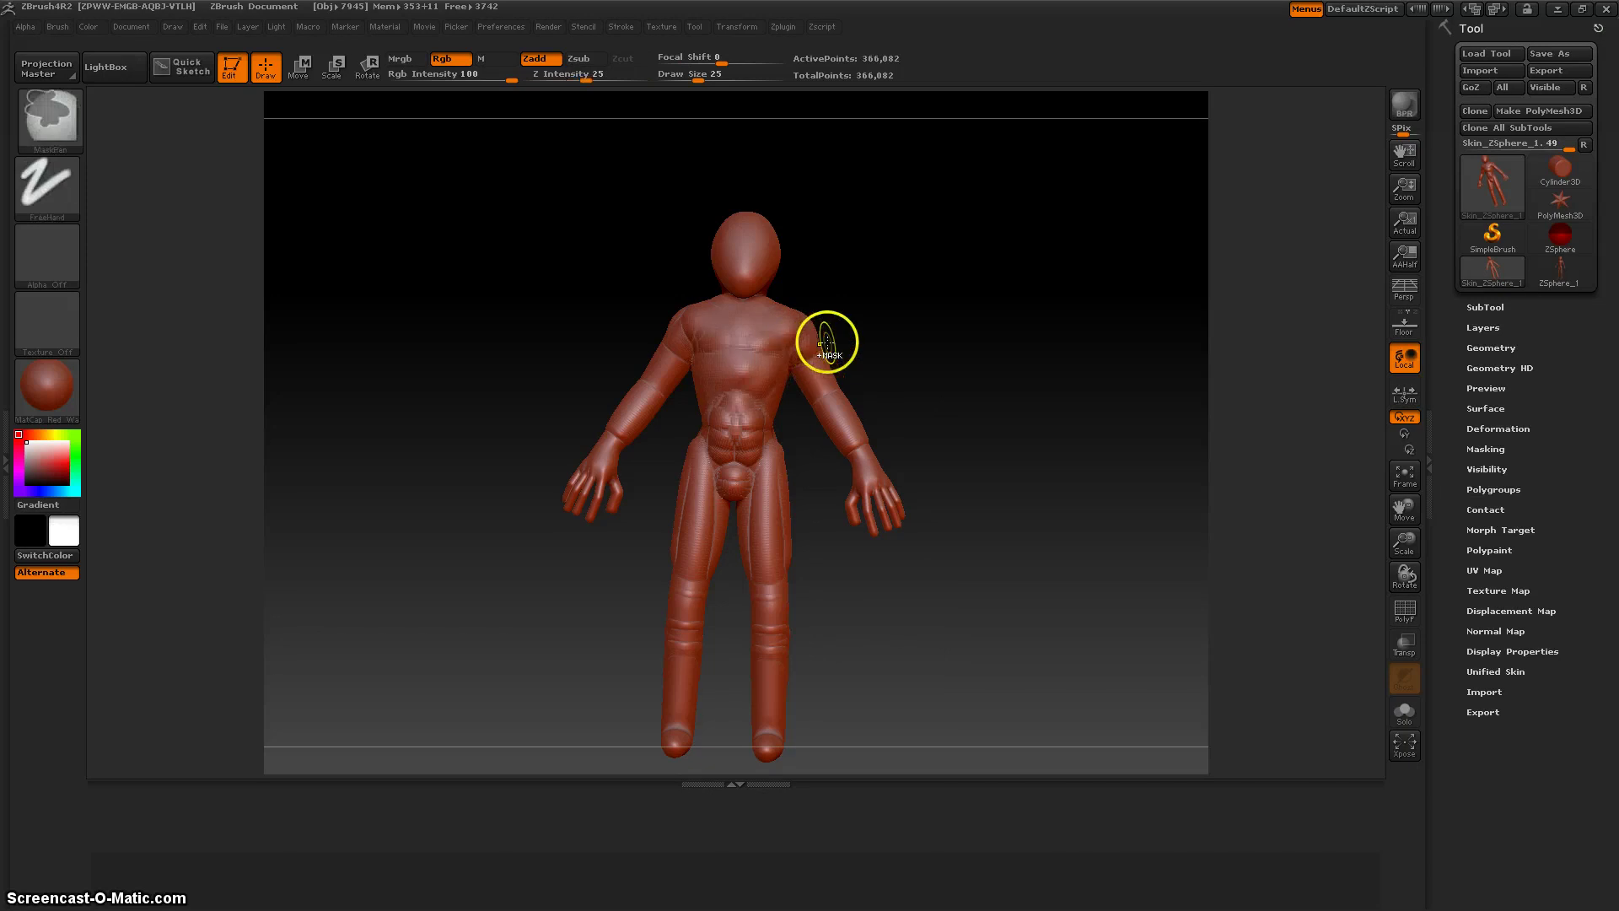
{"action": "mouse_move", "coordinate": [955, 353]}
{"action": "left_mouse_down"}
{"action": "mouse_move", "coordinate": [935, 367]}
{"action": "mouse_move", "coordinate": [944, 347]}
{"action": "mouse_move", "coordinate": [994, 337]}
{"action": "mouse_move", "coordinate": [874, 343]}
{"action": "mouse_move", "coordinate": [917, 336]}
{"action": "left_mouse_up"}
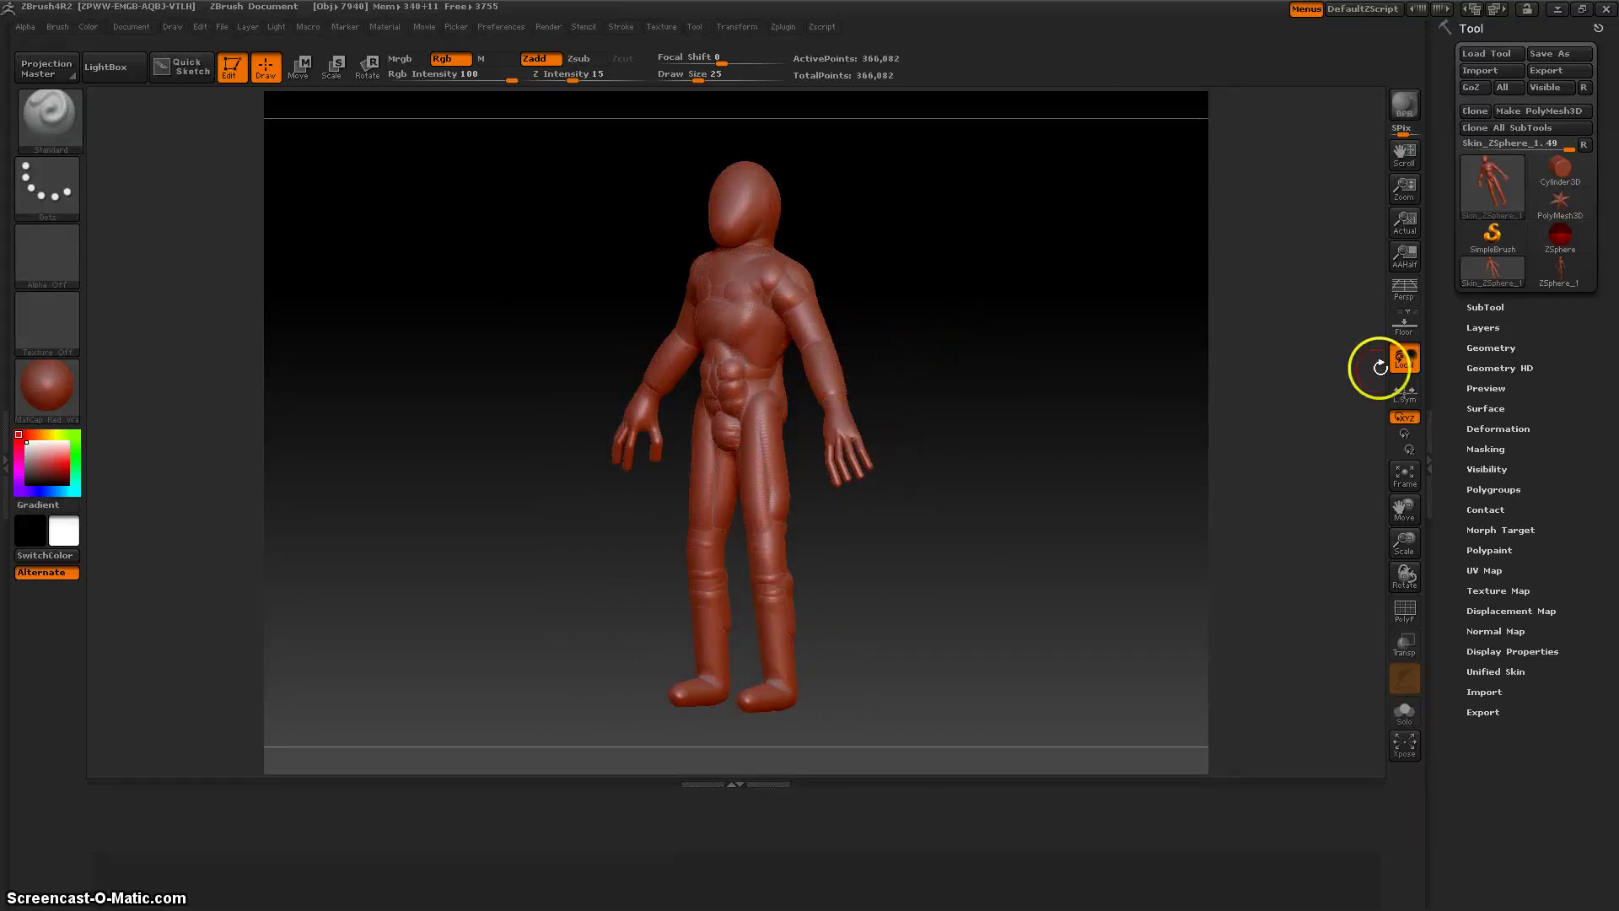
- Compare the mesh at subdivision level 1 with its highest level, stepping back up to level 5
{"action": "left_click", "coordinate": [1516, 348]}
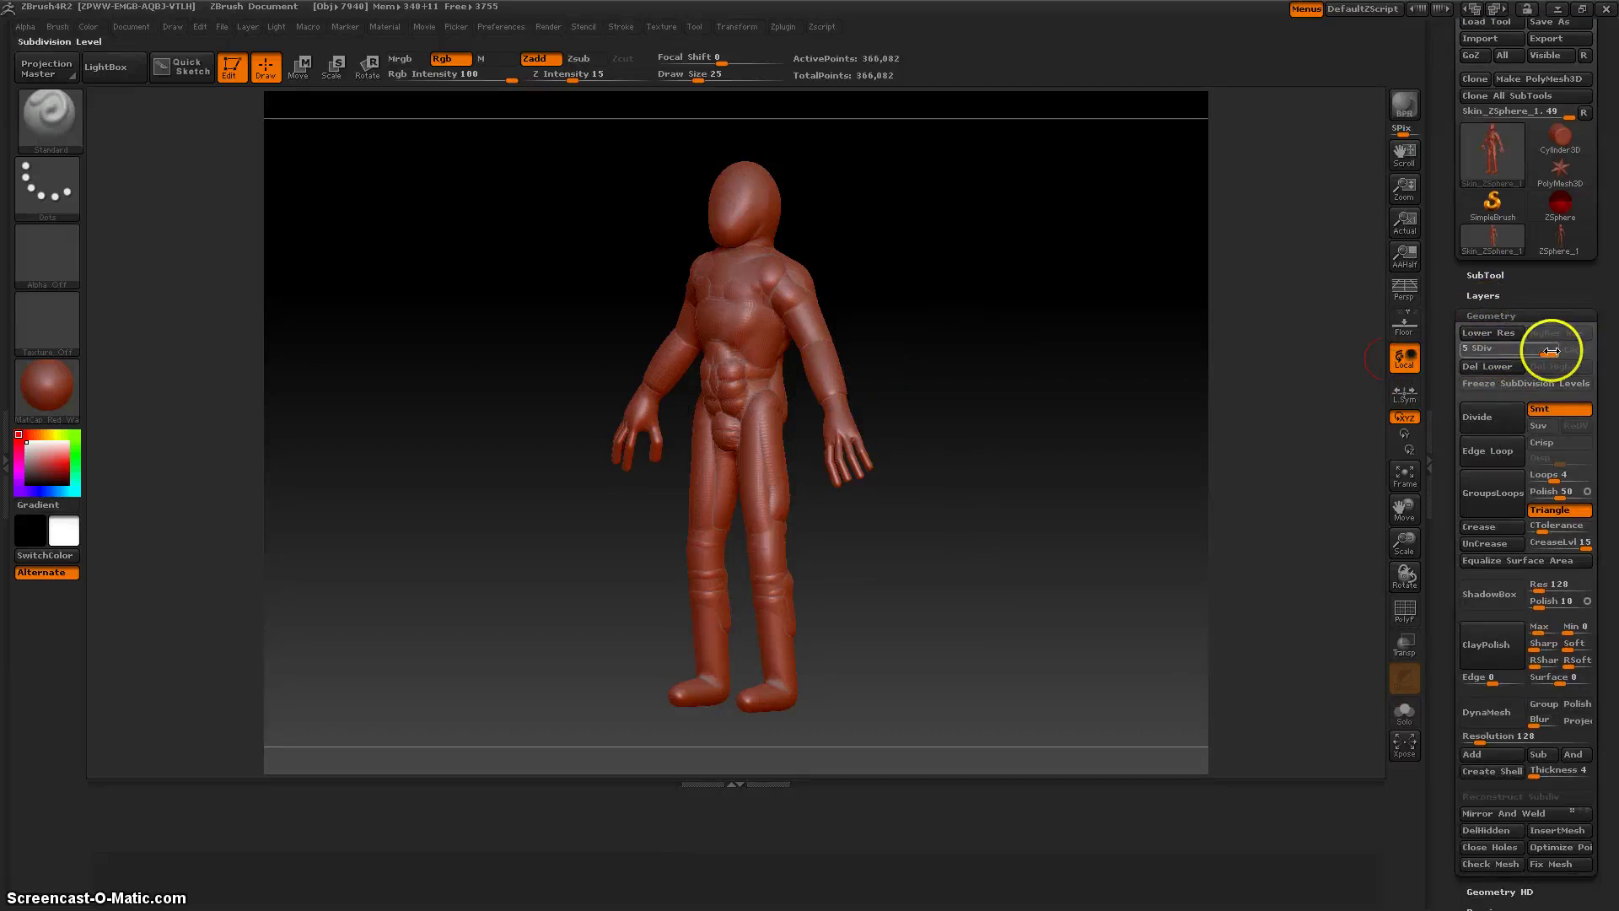
{"action": "left_click_drag", "start_coordinate": [1546, 351], "coordinate": [1481, 356]}
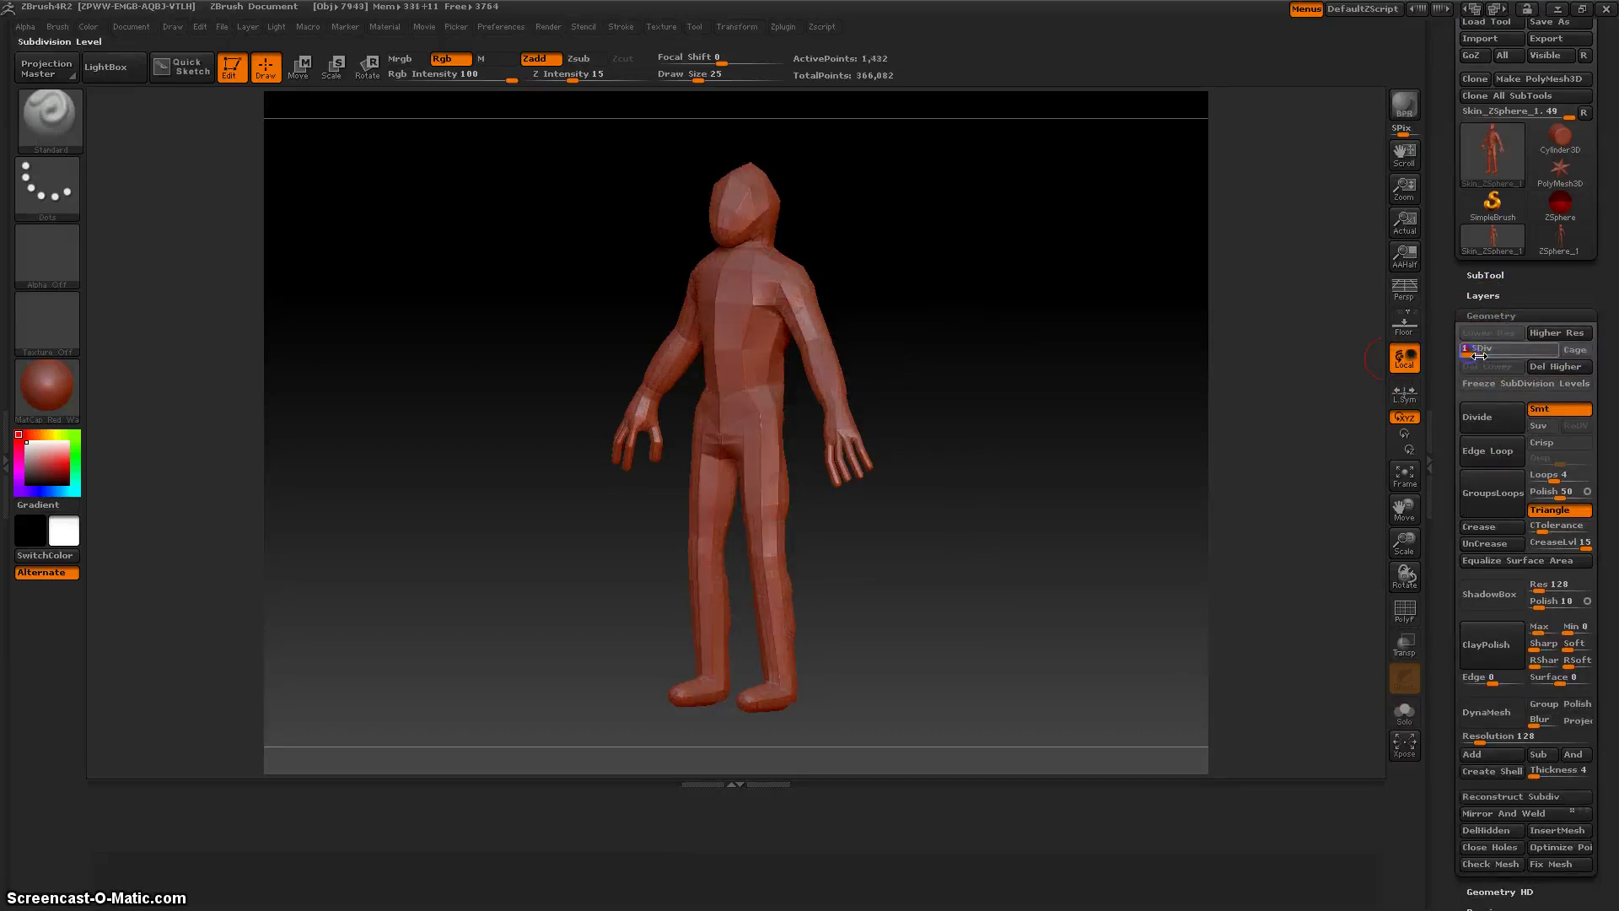
{"action": "key", "text": "d"}
{"action": "key", "text": "d"}
{"action": "key", "text": "d"}
{"action": "key", "text": "d"}
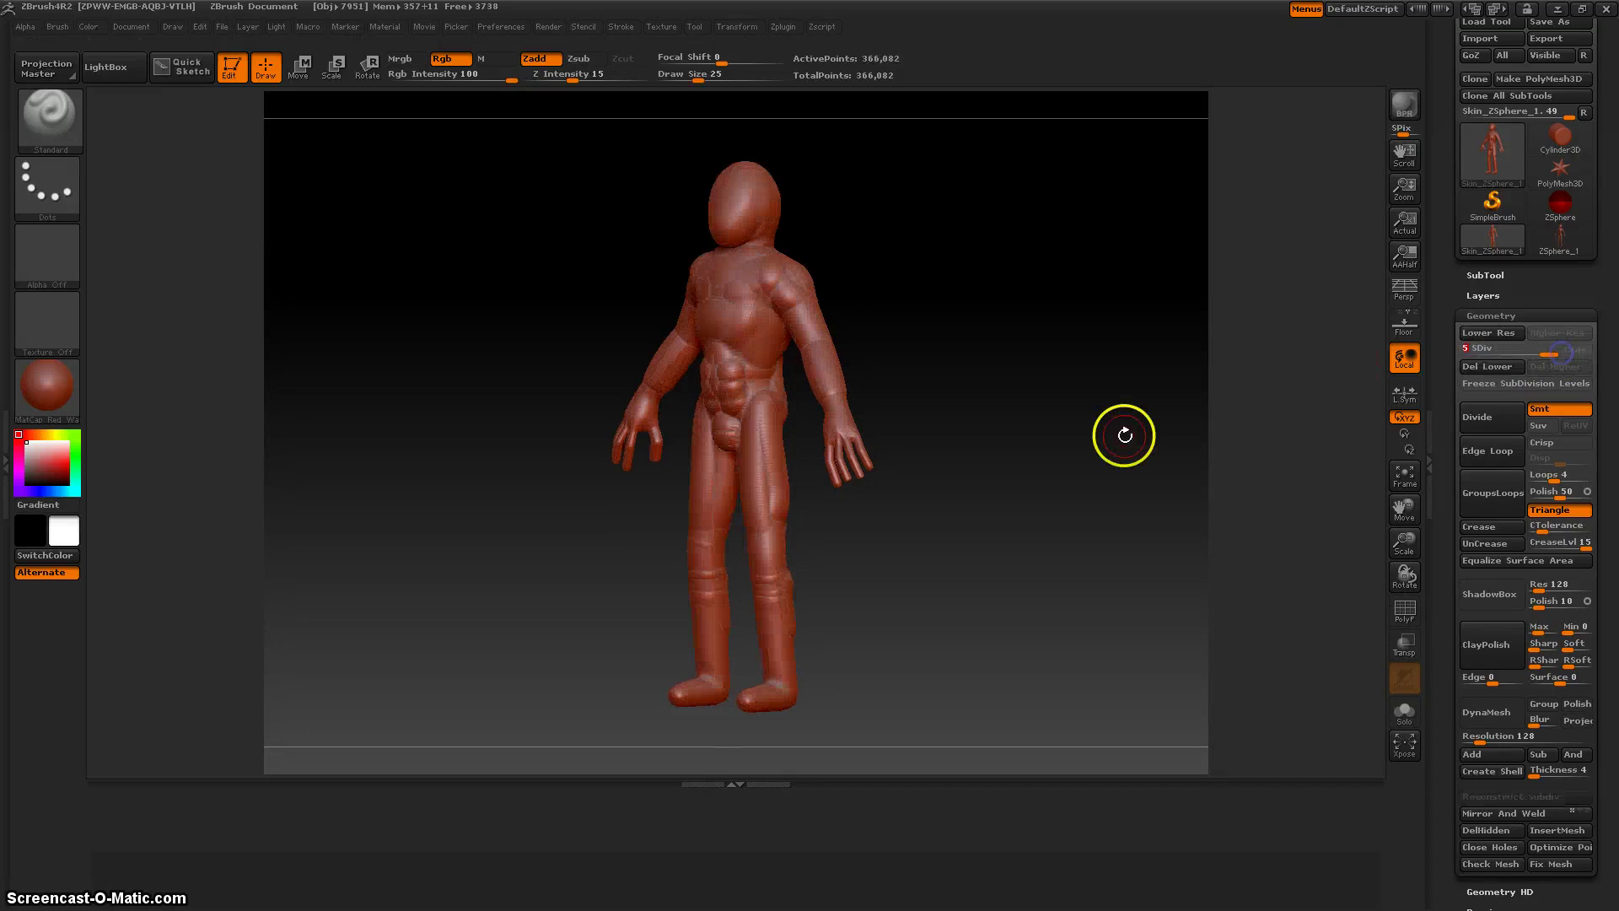
{"action": "left_click", "coordinate": [1486, 316]}
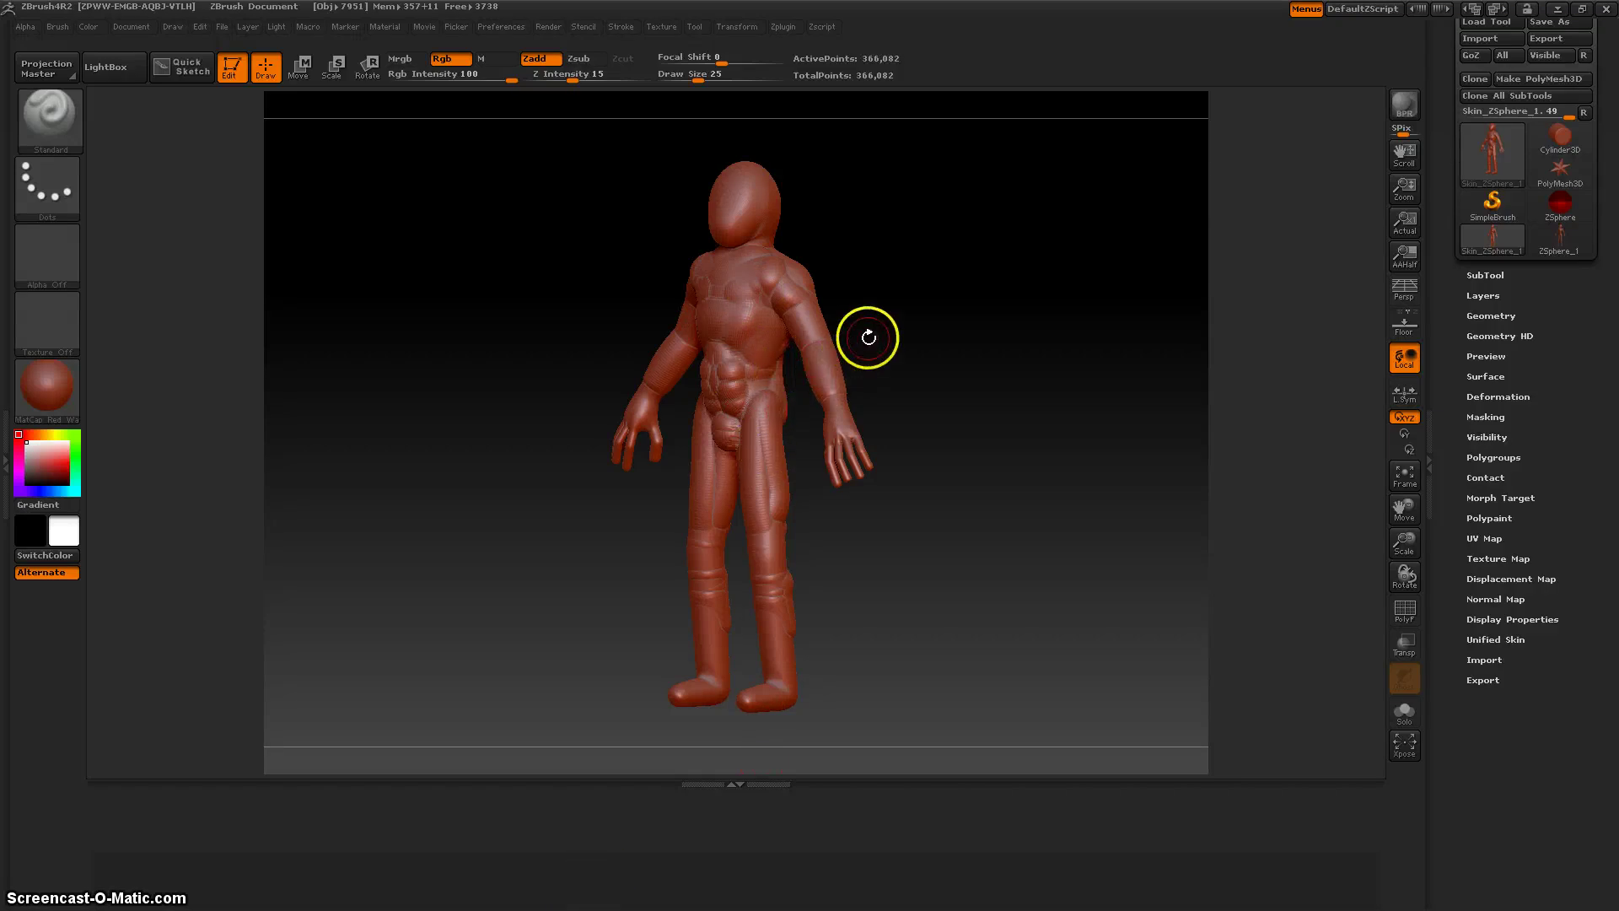
- Close the program without saving the project changes
{"action": "left_click_drag", "start_coordinate": [900, 347], "coordinate": [932, 346]}
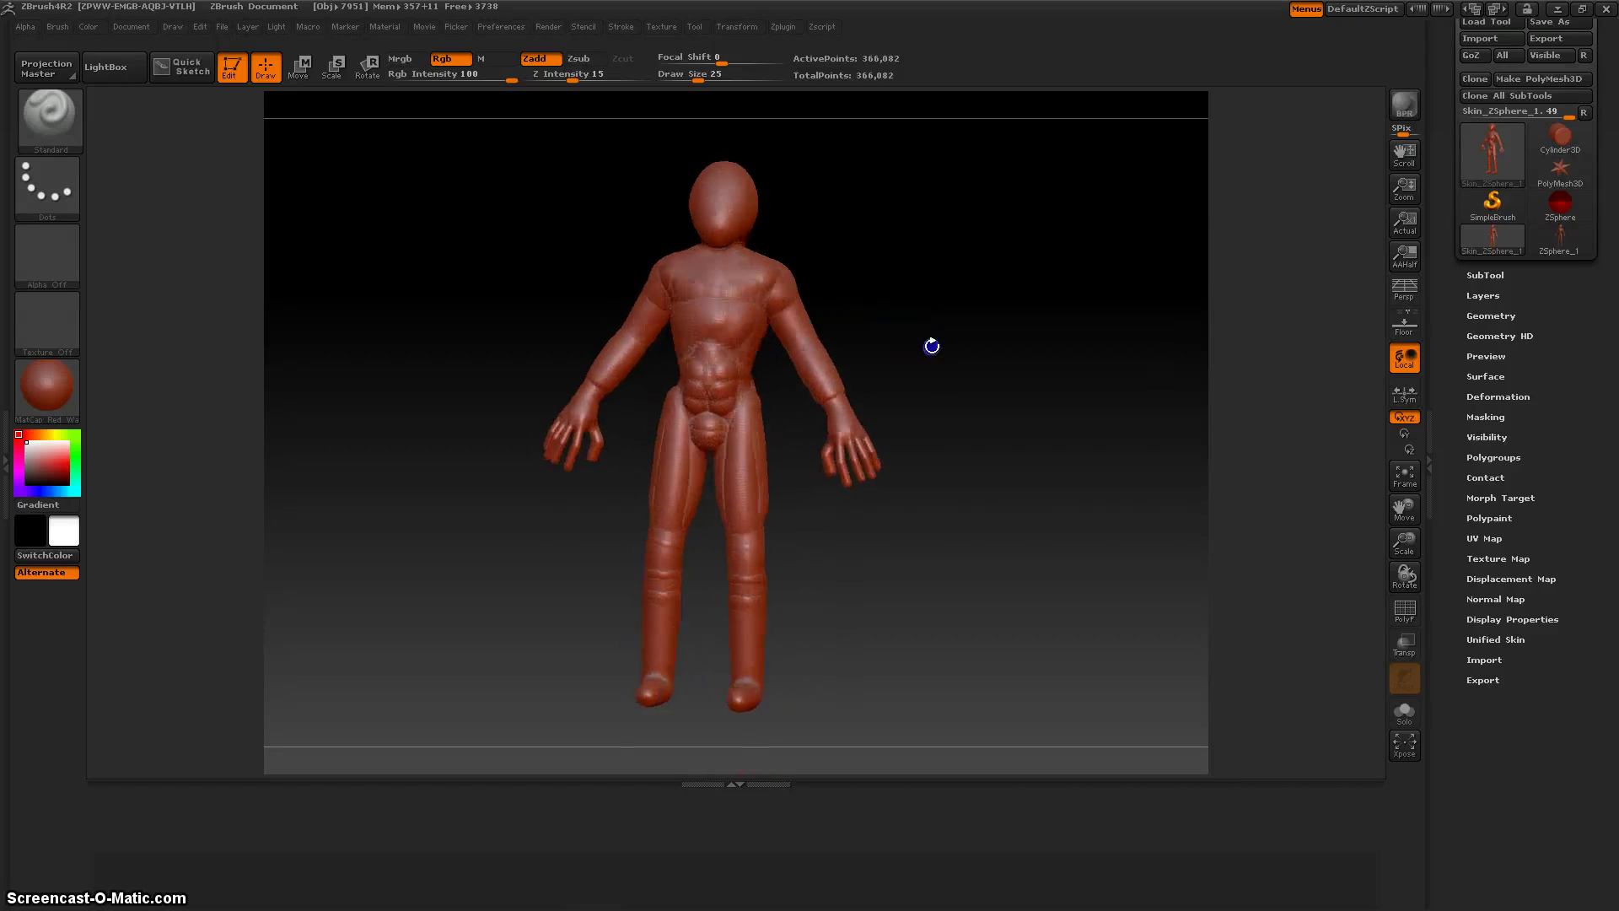
{"action": "left_click", "coordinate": [1609, 12]}
{"action": "left_click", "coordinate": [835, 523]}
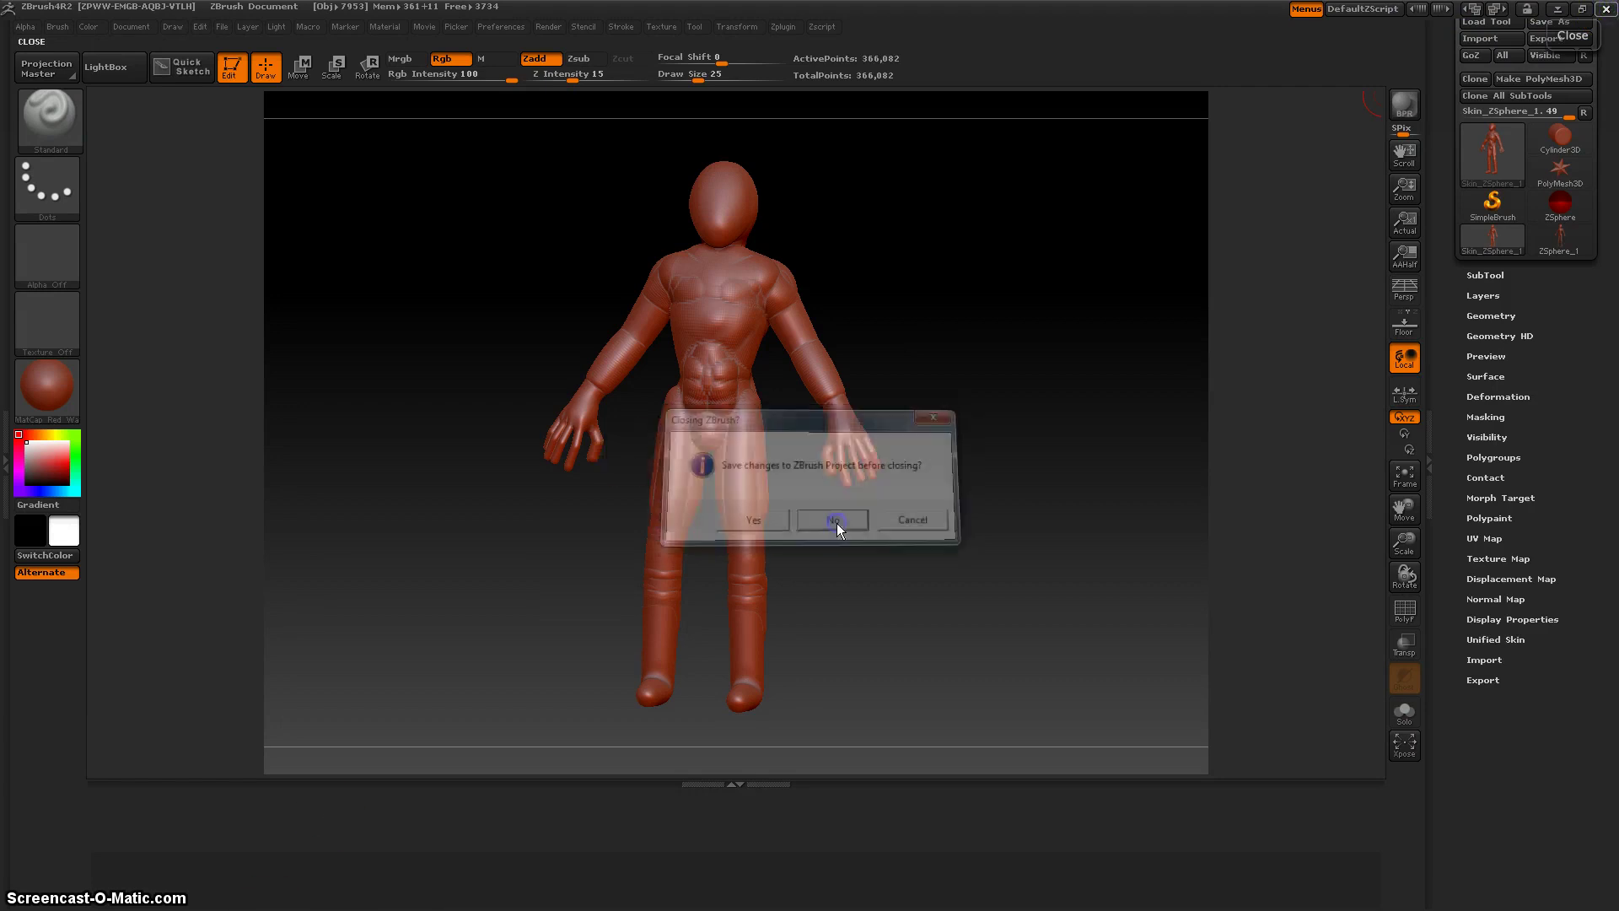